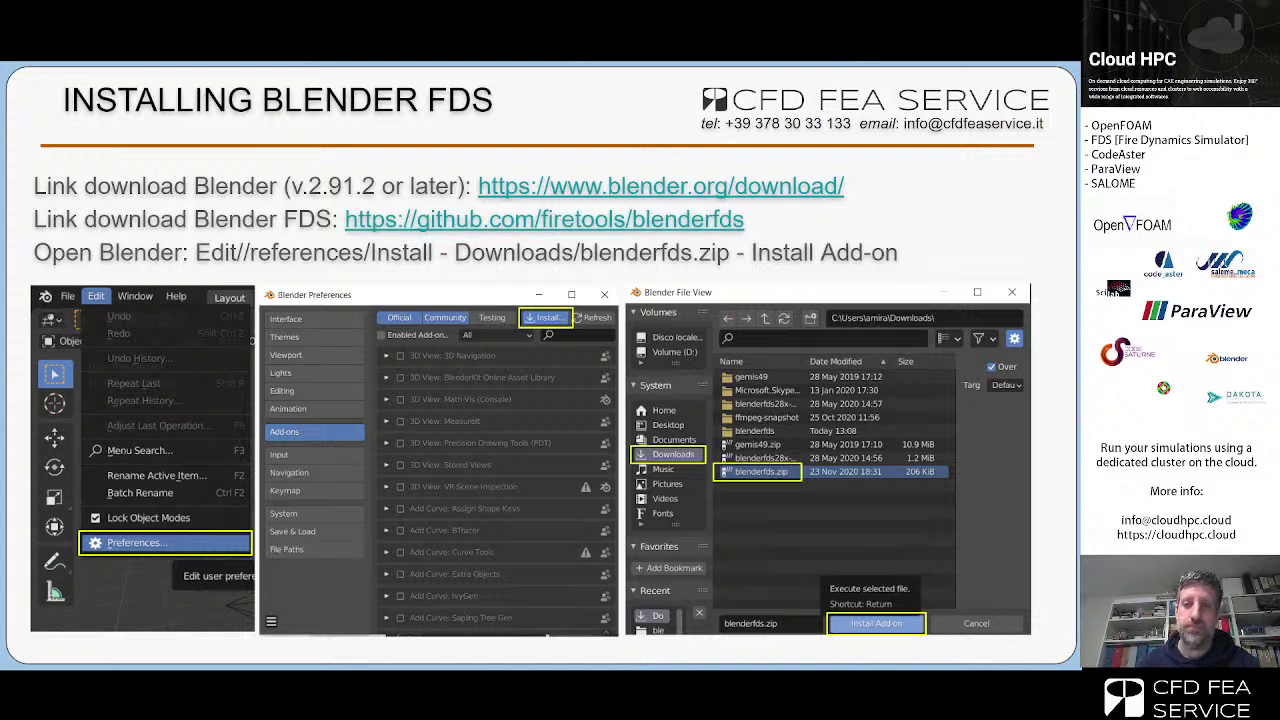
key(Right)
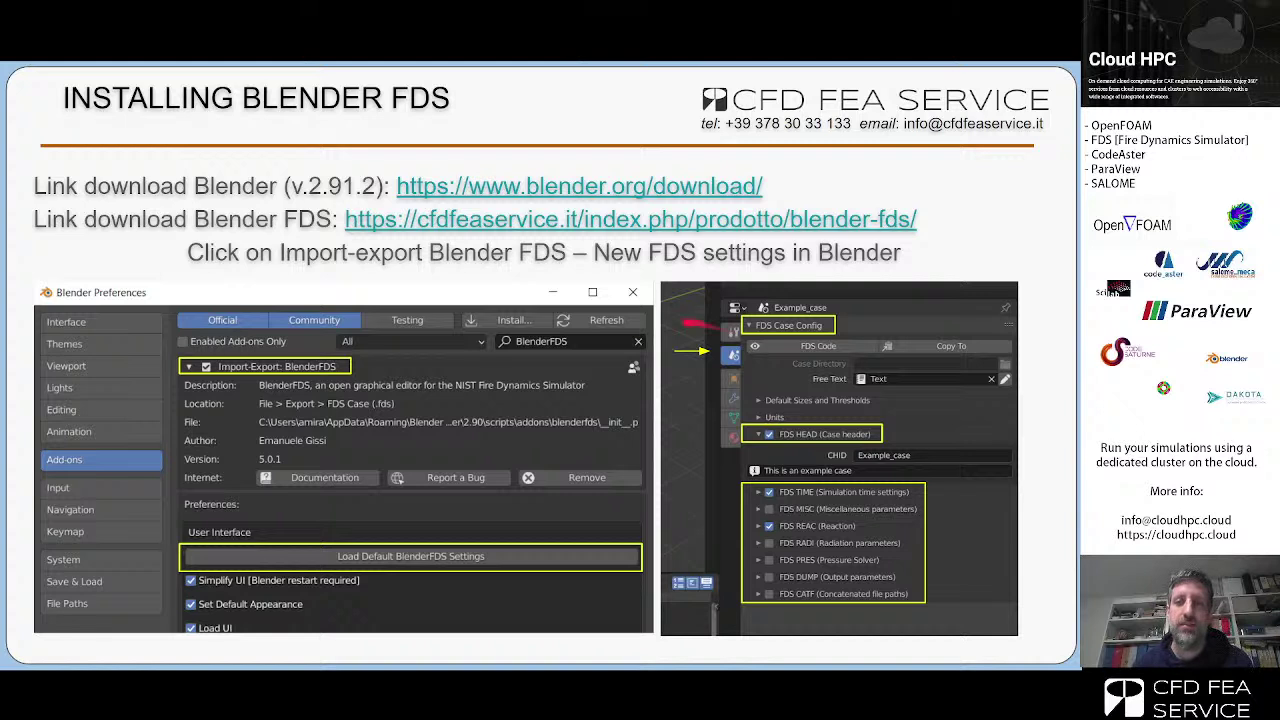
click(475, 281)
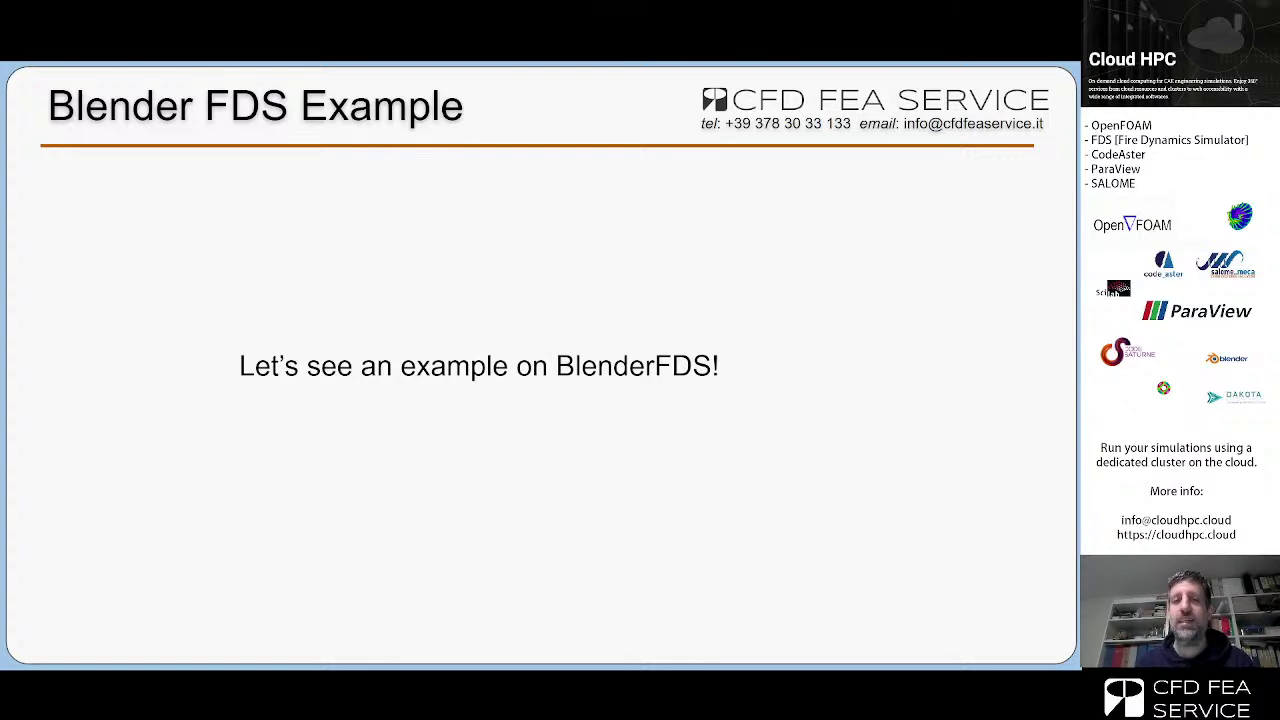
Step: Leave the slideshow, switch to the car park study in SALOME and examine the carPark volume
key(Escape)
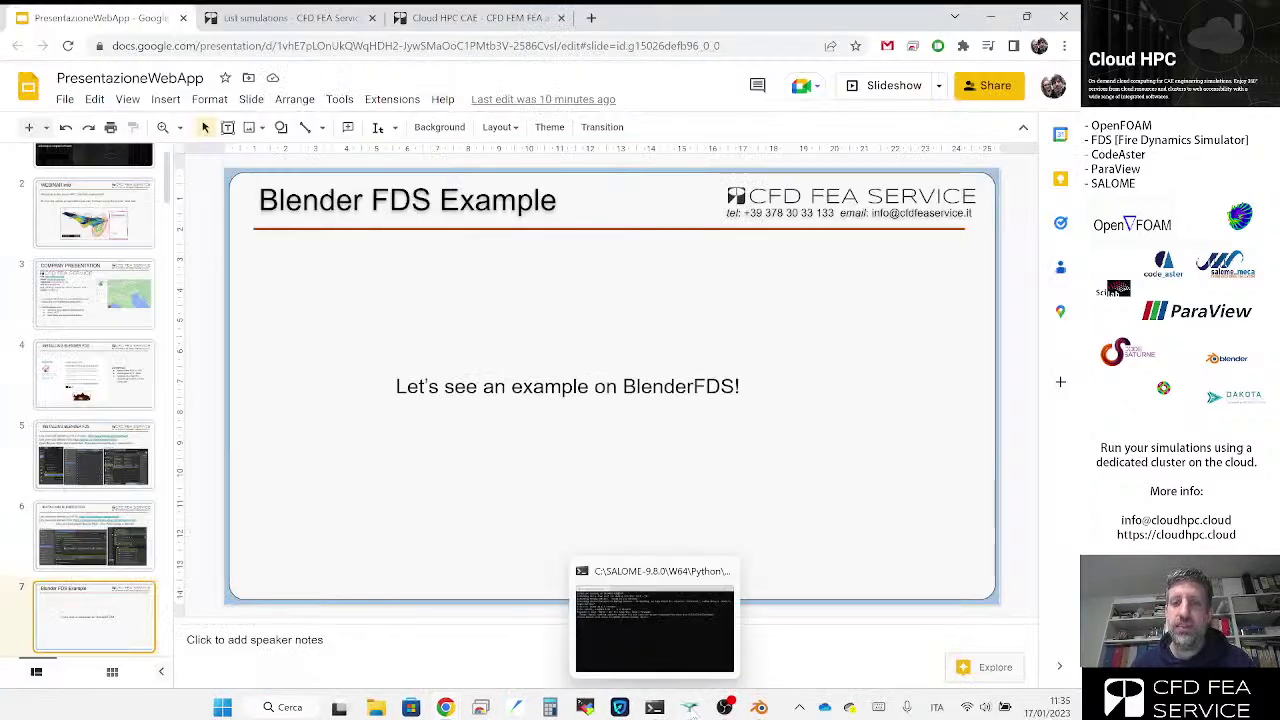
click(689, 707)
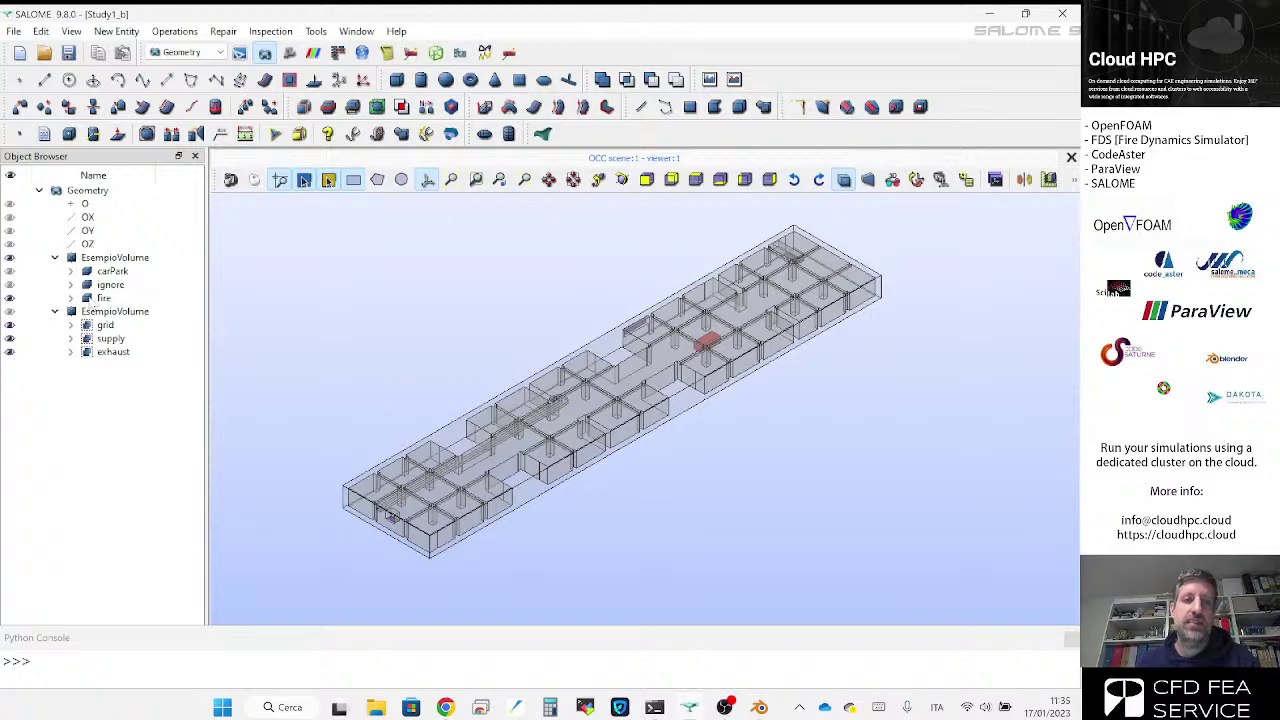
click(108, 273)
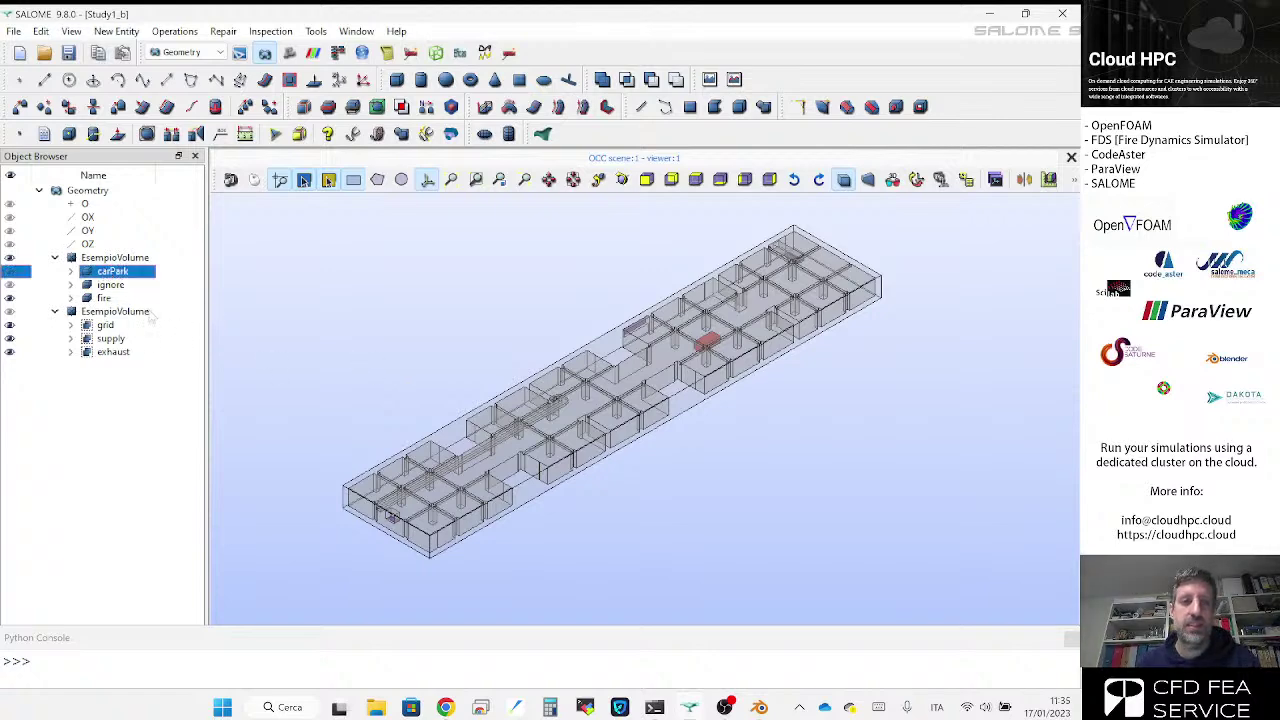
scroll(548, 401, down, 2)
scroll(546, 401, up, 2)
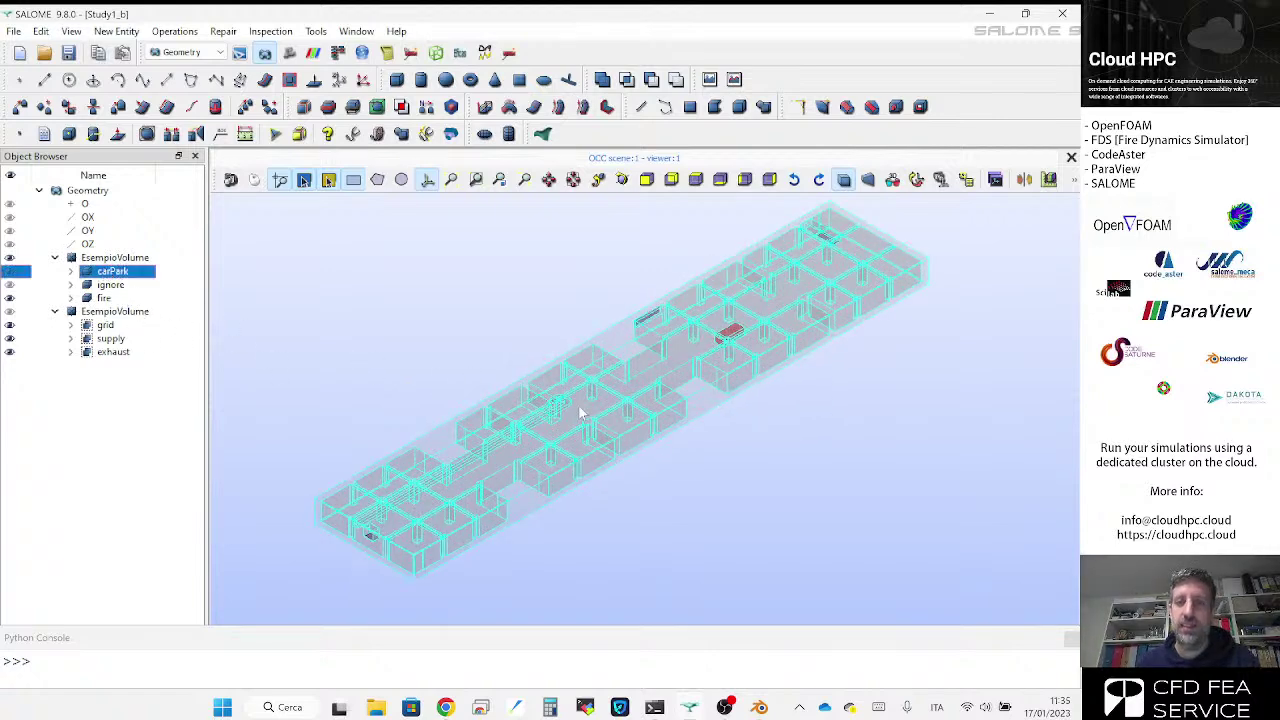
click(575, 412)
click(549, 318)
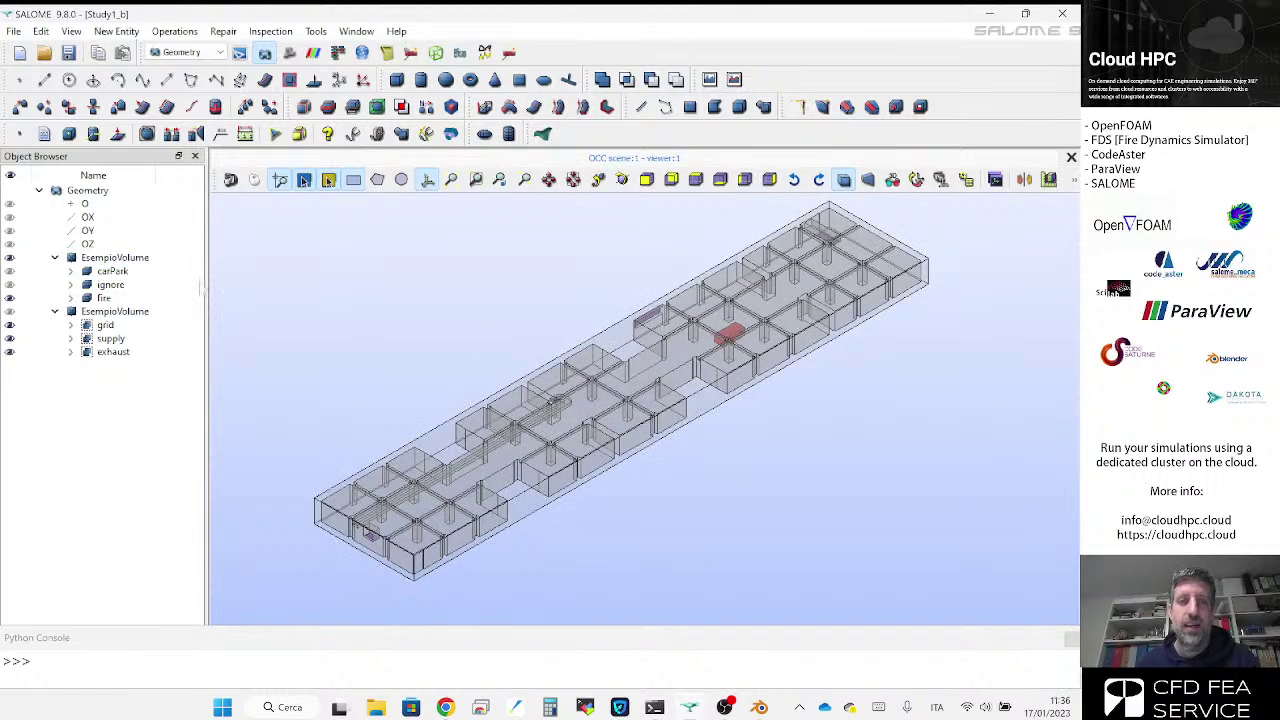
Step: Highlight the fire volume, the grid group and the supply group in the model to identify them
click(99, 299)
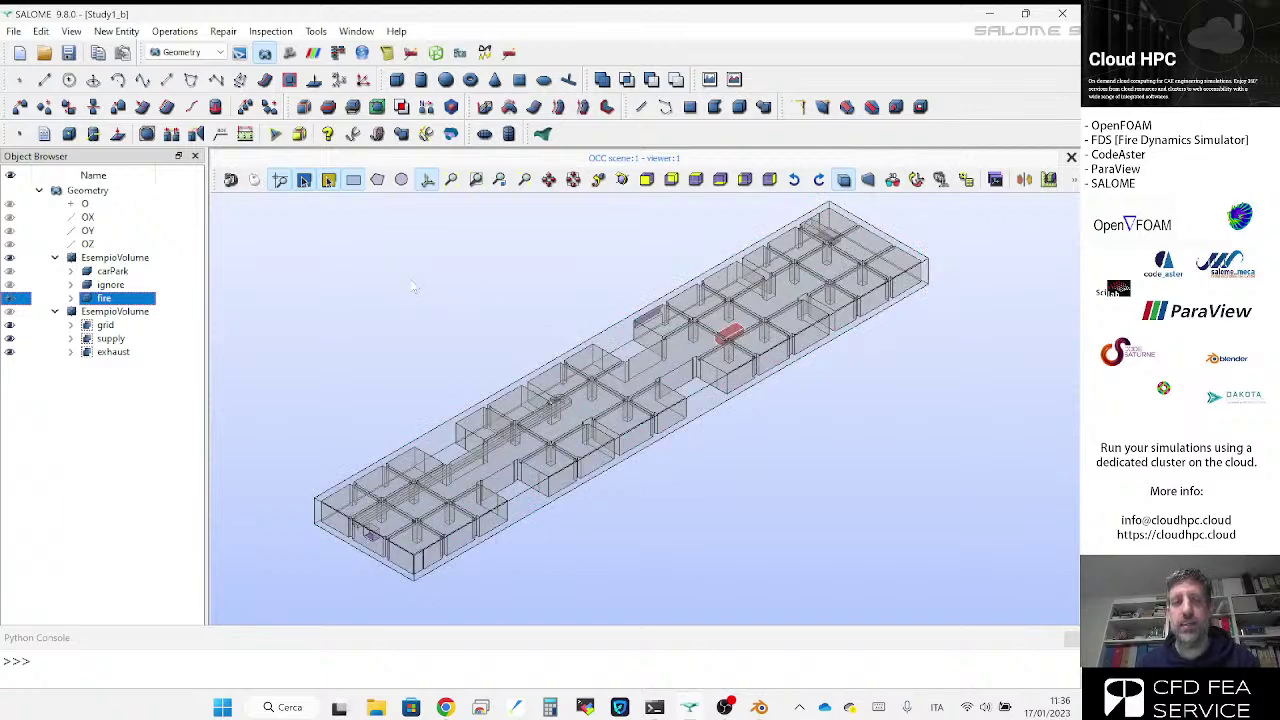
click(108, 326)
click(112, 339)
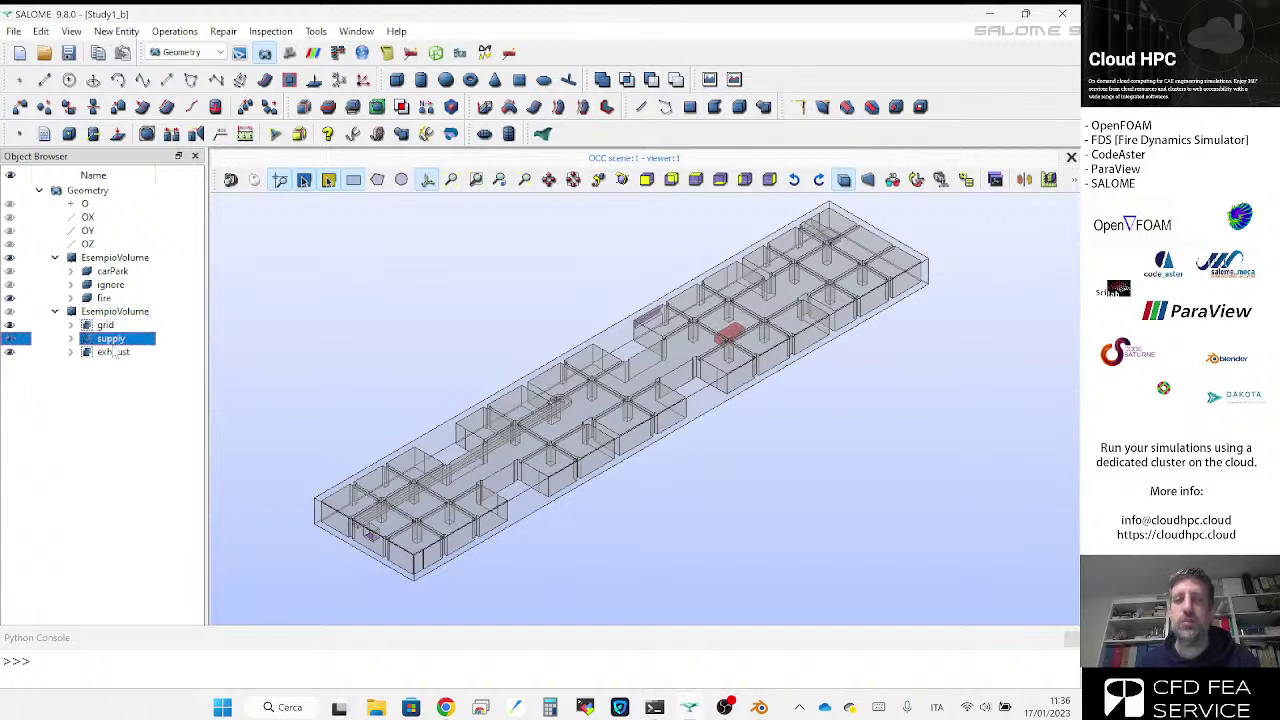
click(108, 327)
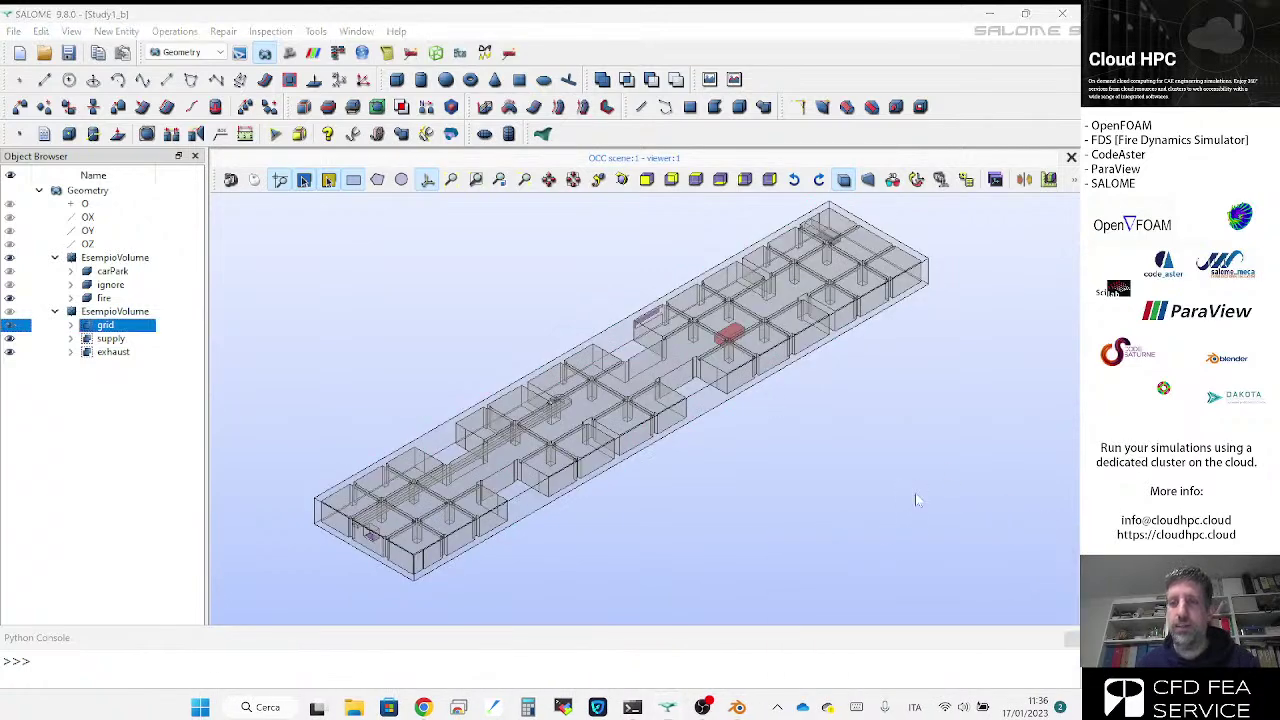
Step: Quit Skype running in the background and return to the SALOME model
click(1048, 547)
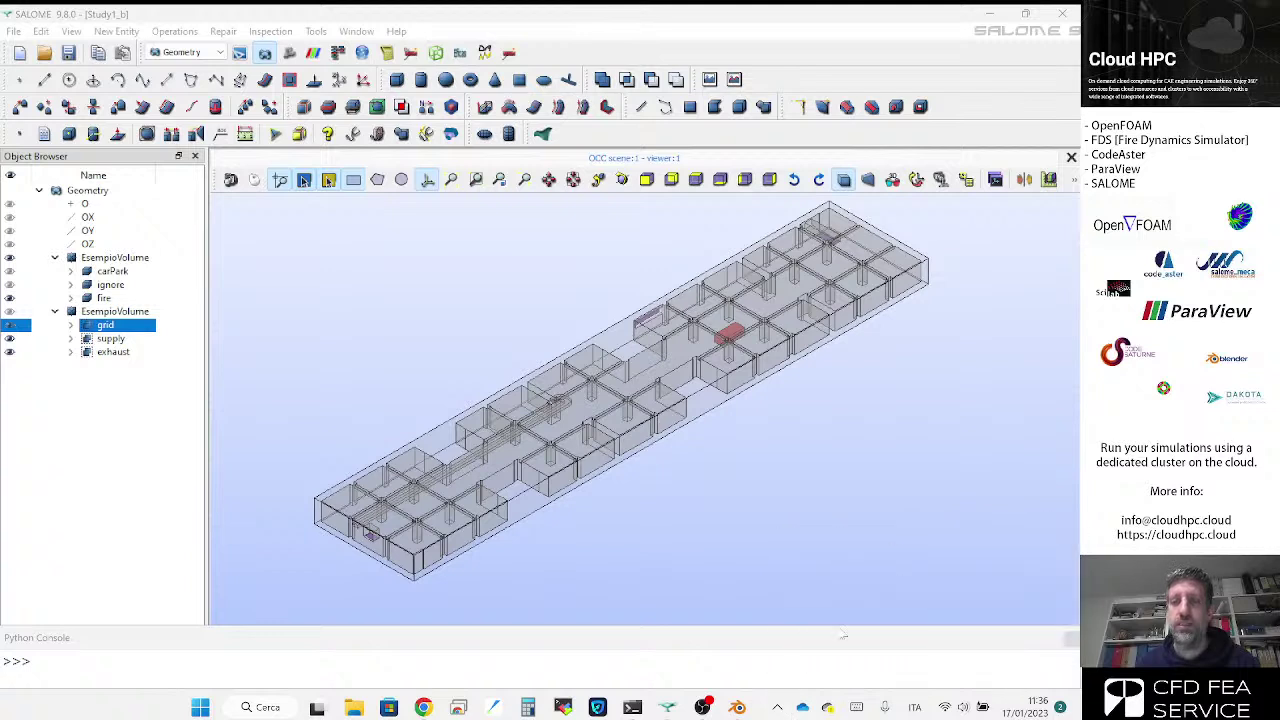
click(777, 707)
right_click(808, 664)
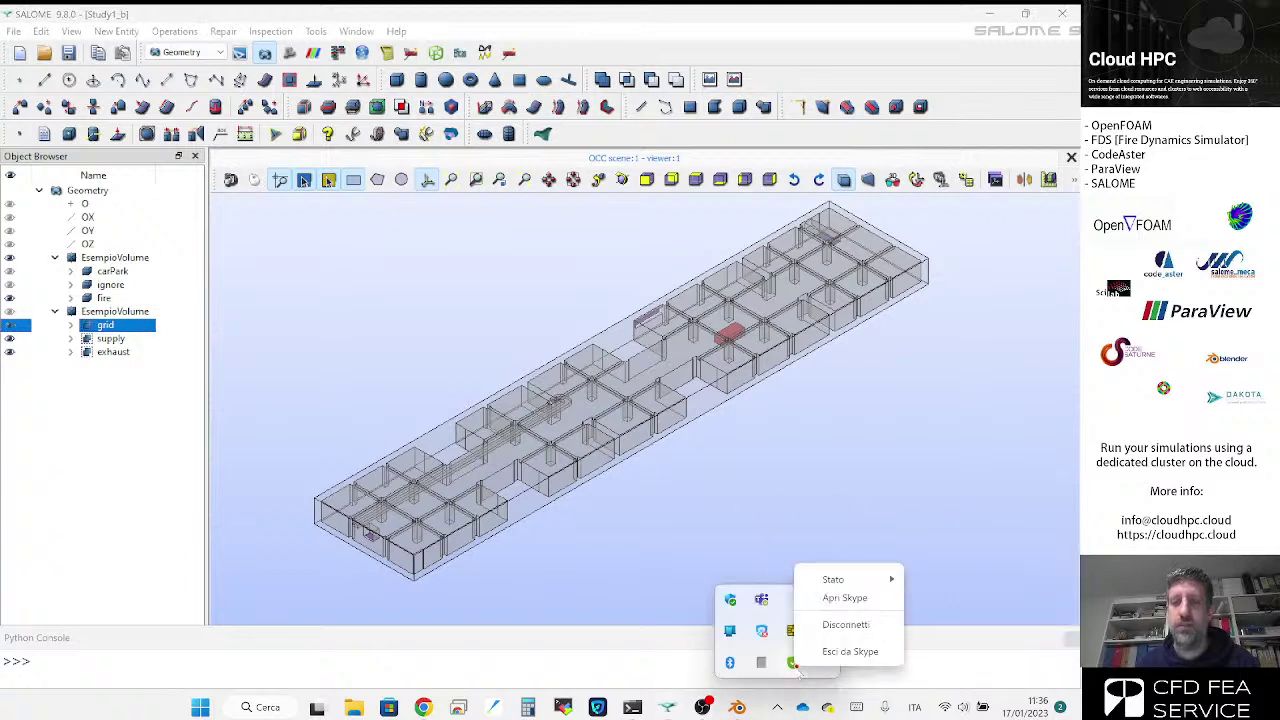
click(849, 651)
click(929, 427)
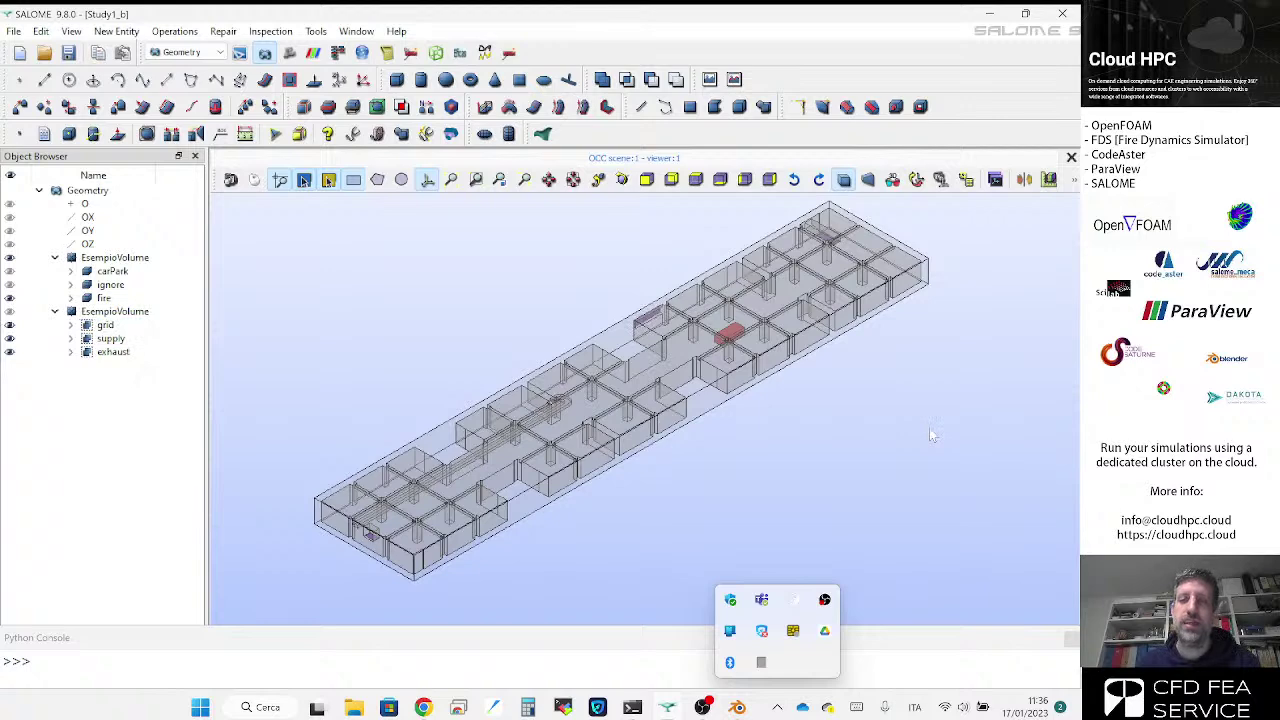
Step: Highlight the supply group and inspect its openings up close along the car park
click(851, 491)
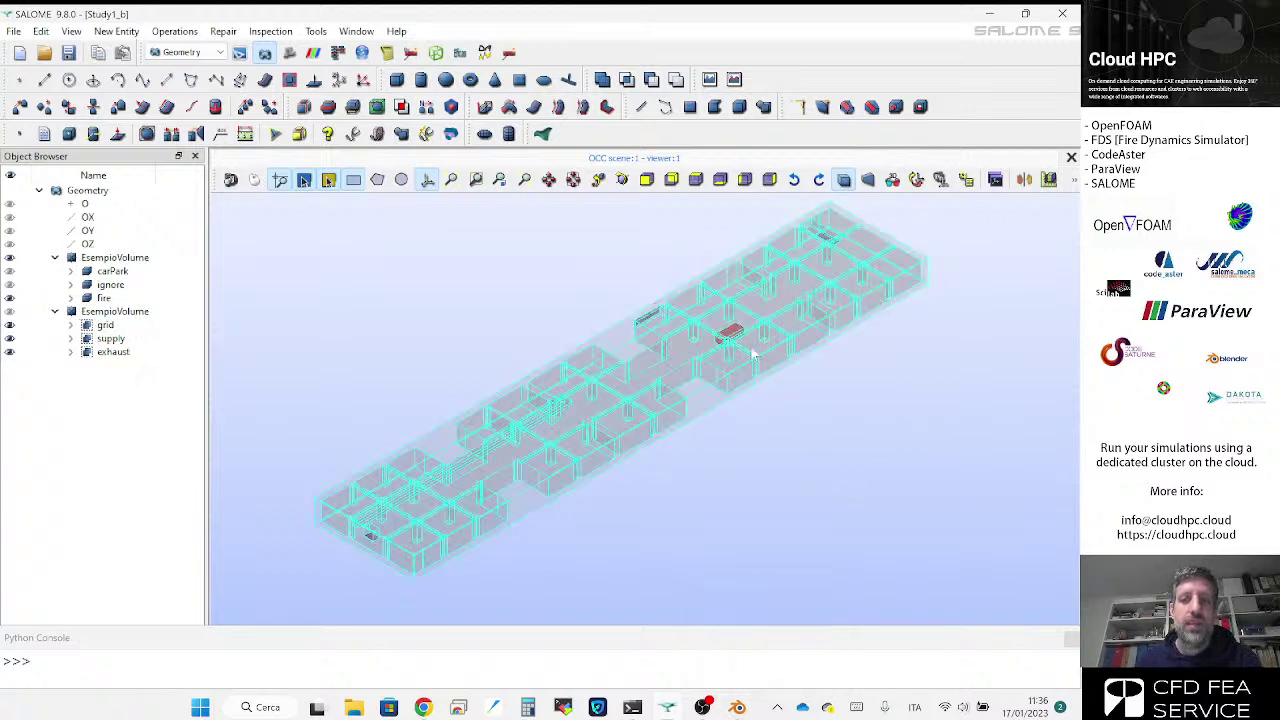
click(140, 339)
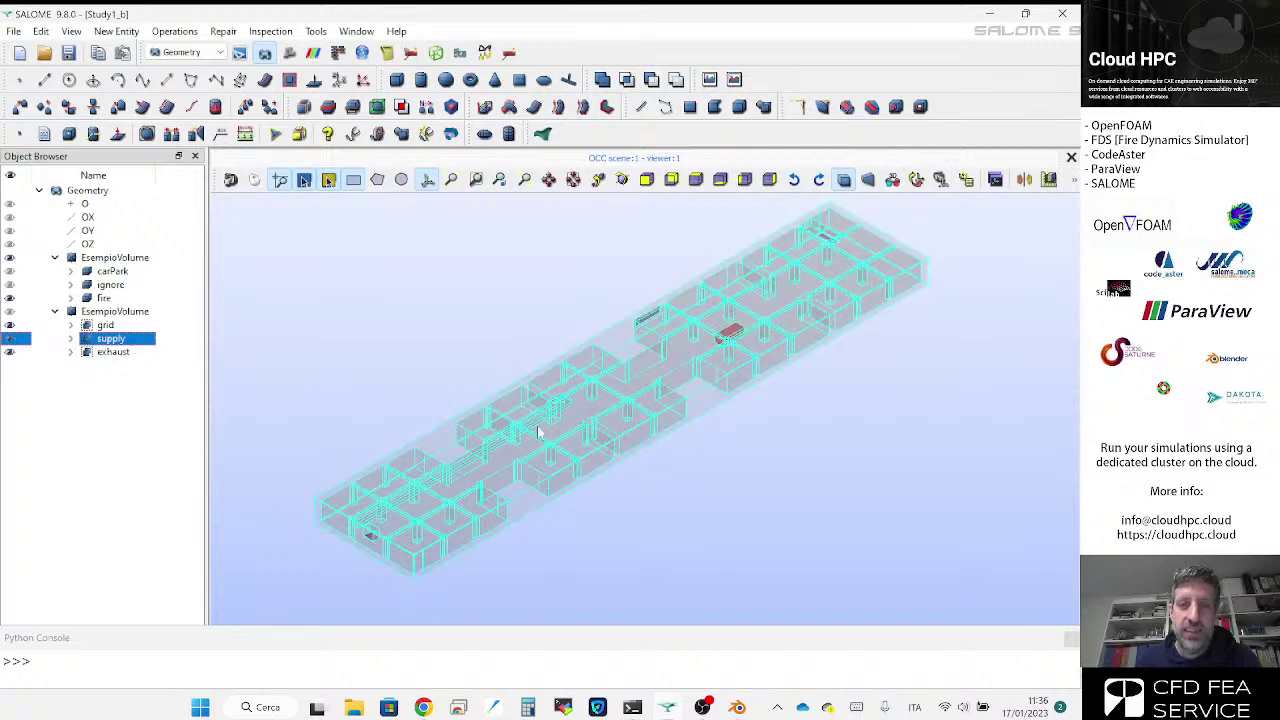
scroll(575, 378, up, 5)
scroll(575, 378, up, 5)
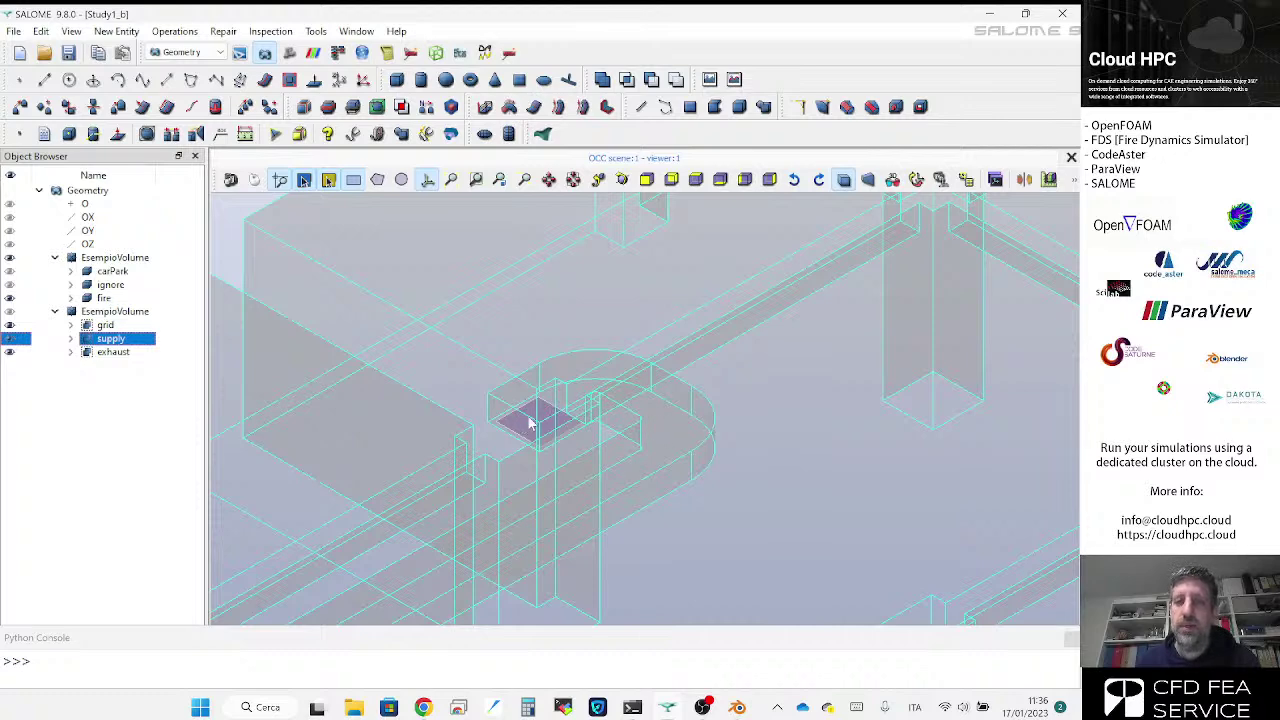
scroll(679, 408, down, 2)
scroll(679, 408, down, 5)
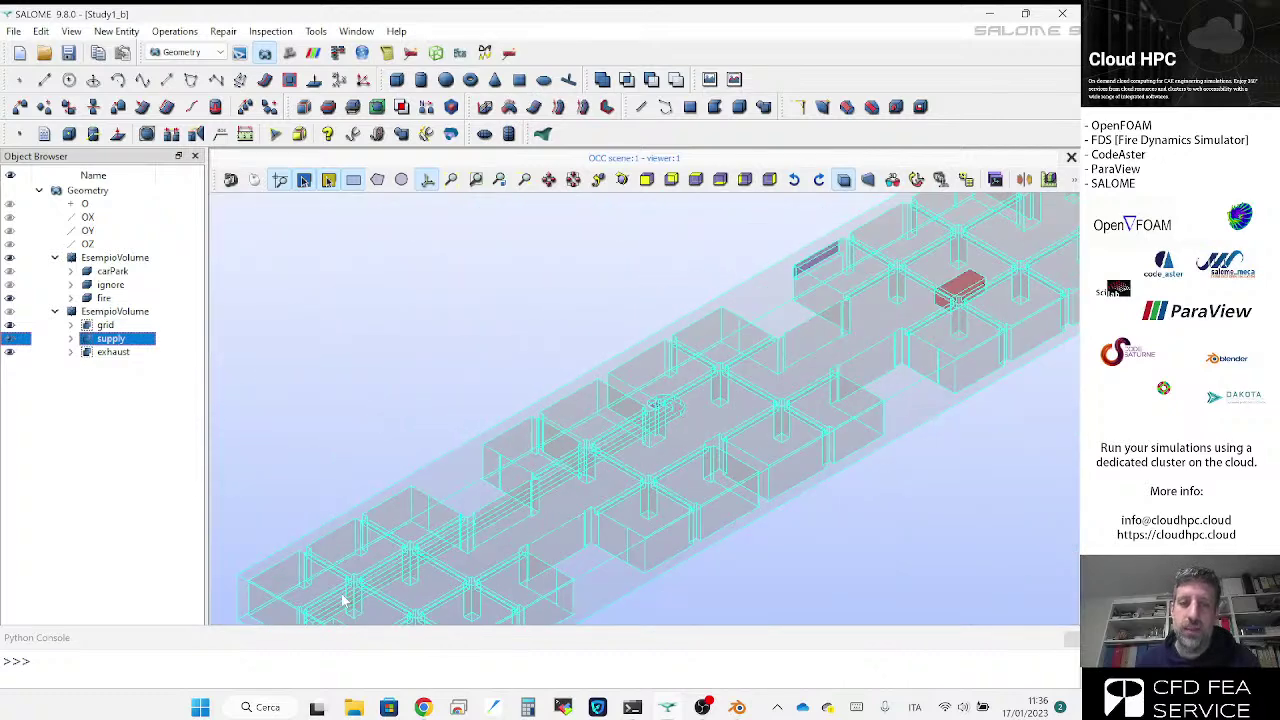
scroll(345, 600, down, 2)
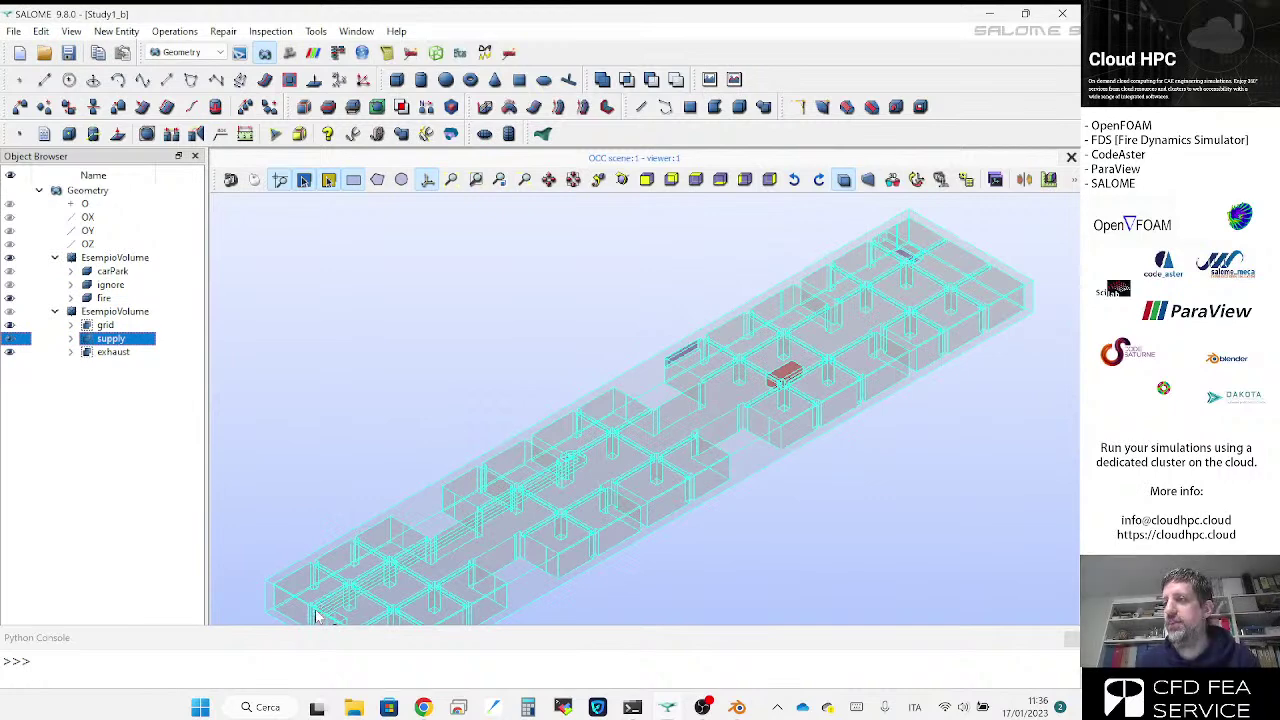
scroll(575, 478, up, 3)
scroll(575, 478, up, 5)
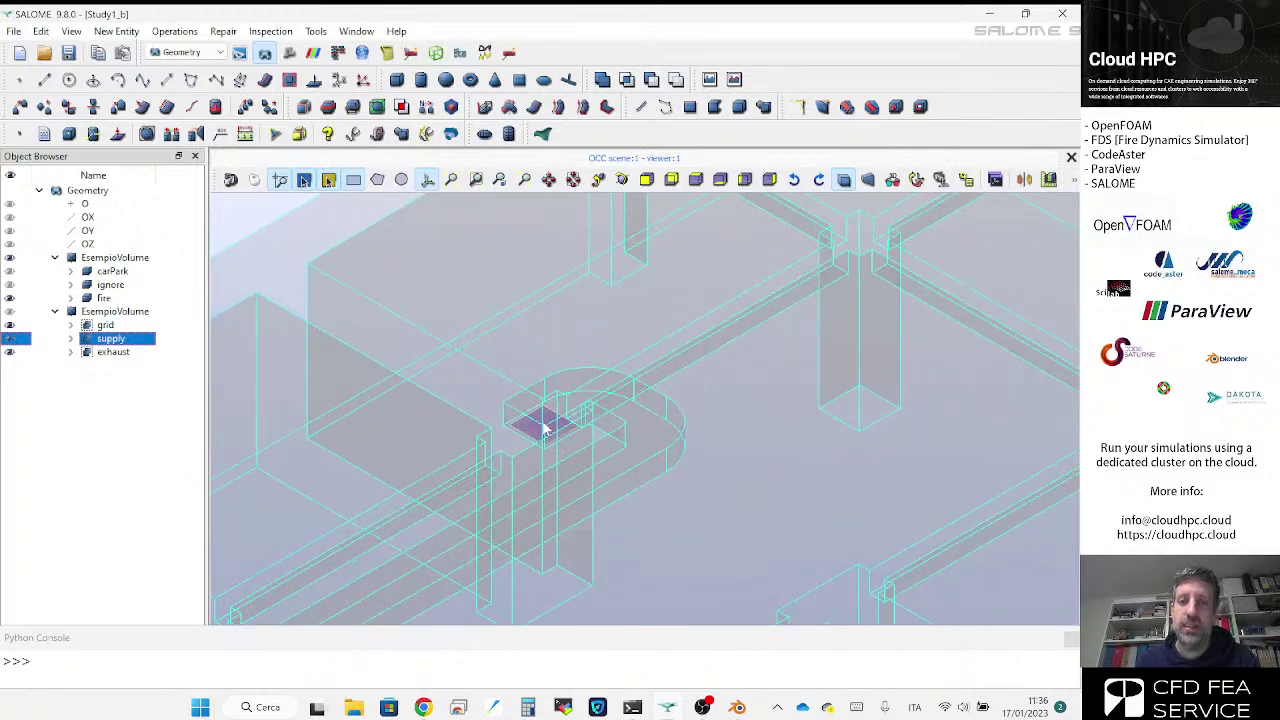
scroll(540, 435, down, 5)
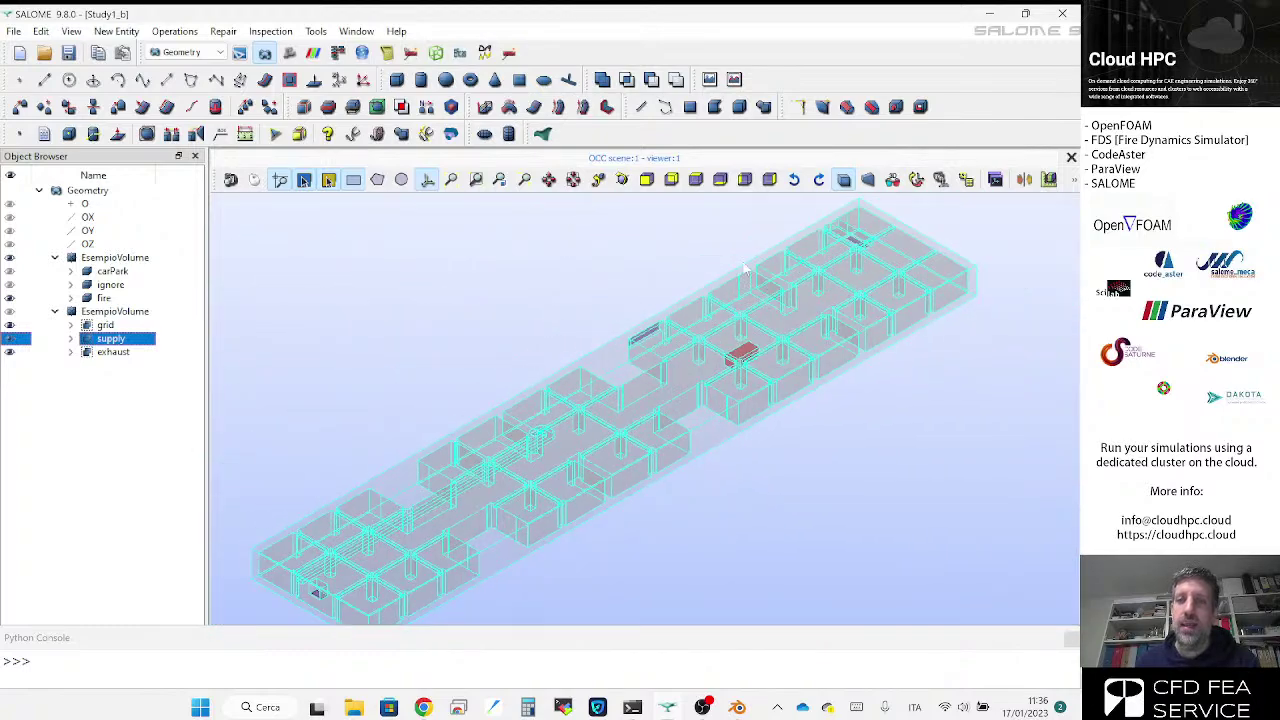
scroll(857, 314, up, 6)
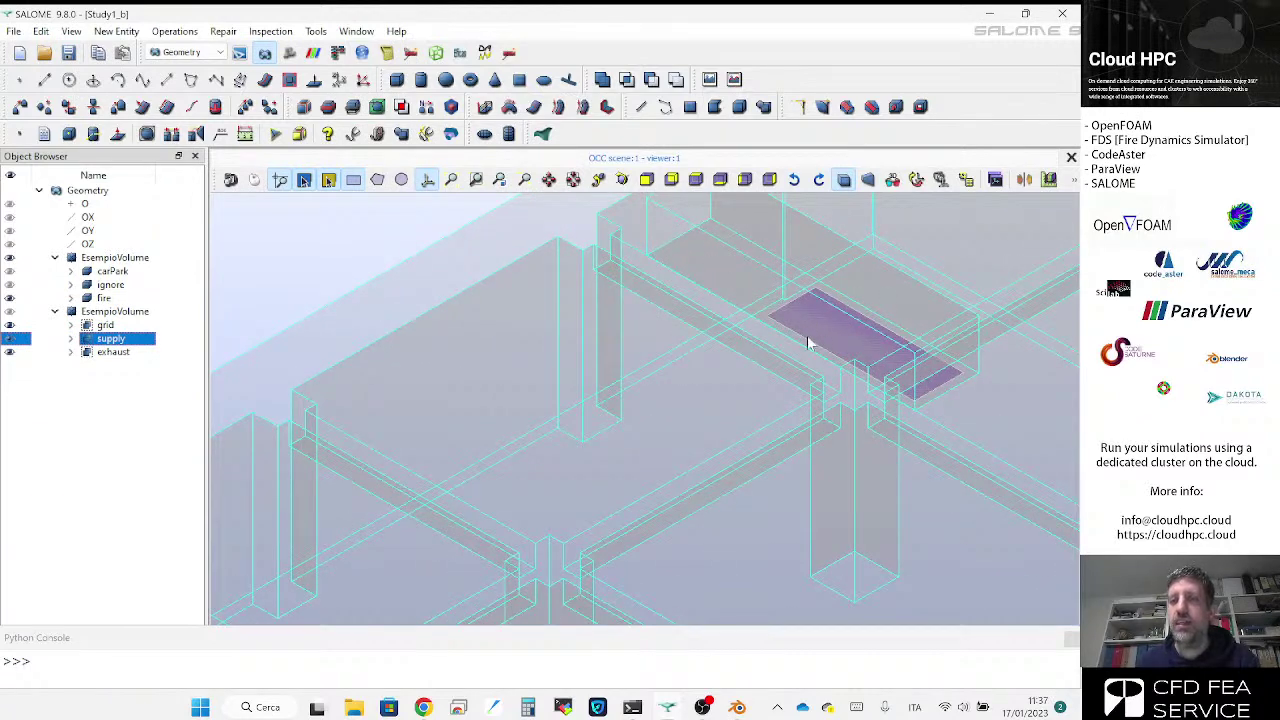
scroll(808, 340, down, 10)
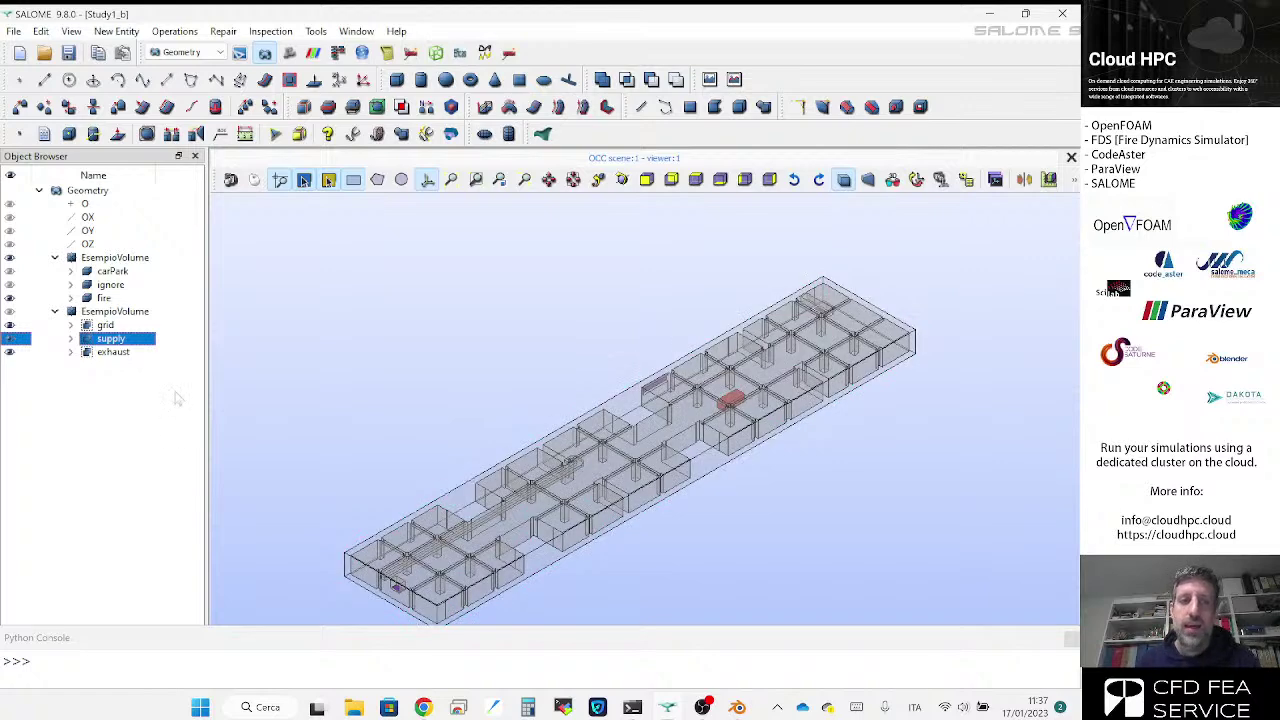
Step: Highlight the exhaust group and inspect its opening up close at the end of the car park
click(119, 355)
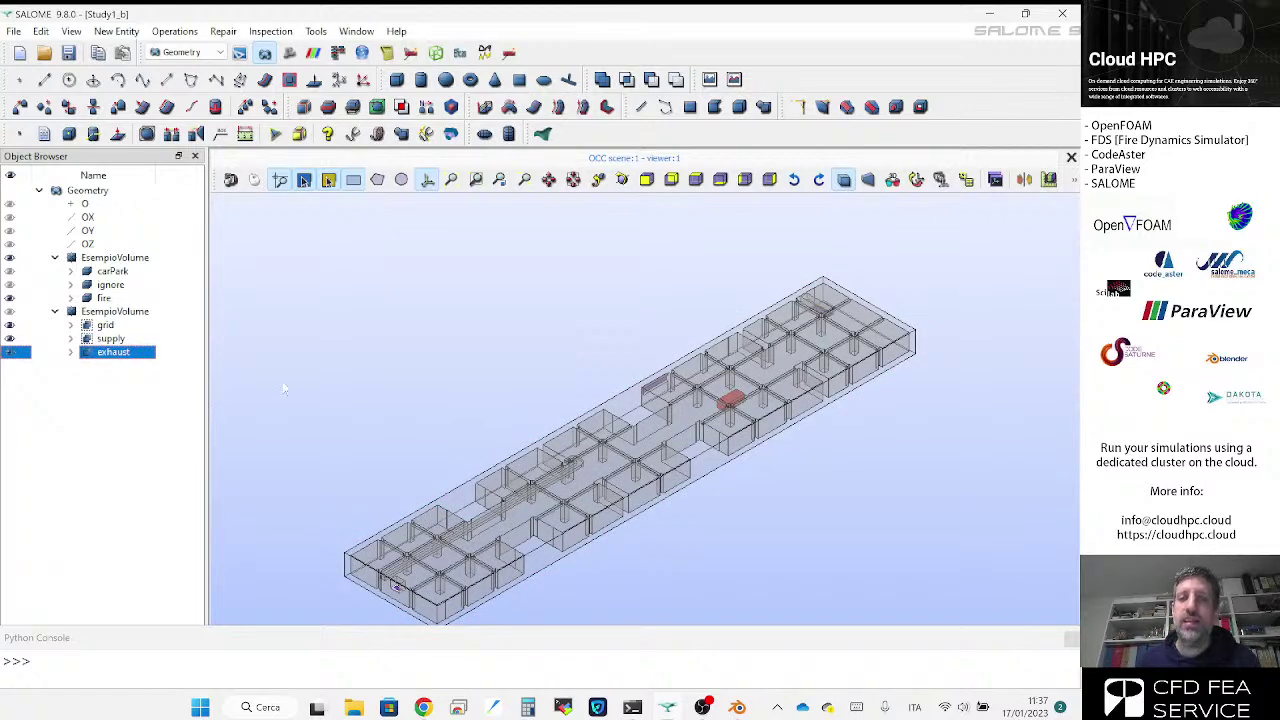
scroll(398, 585, up, 10)
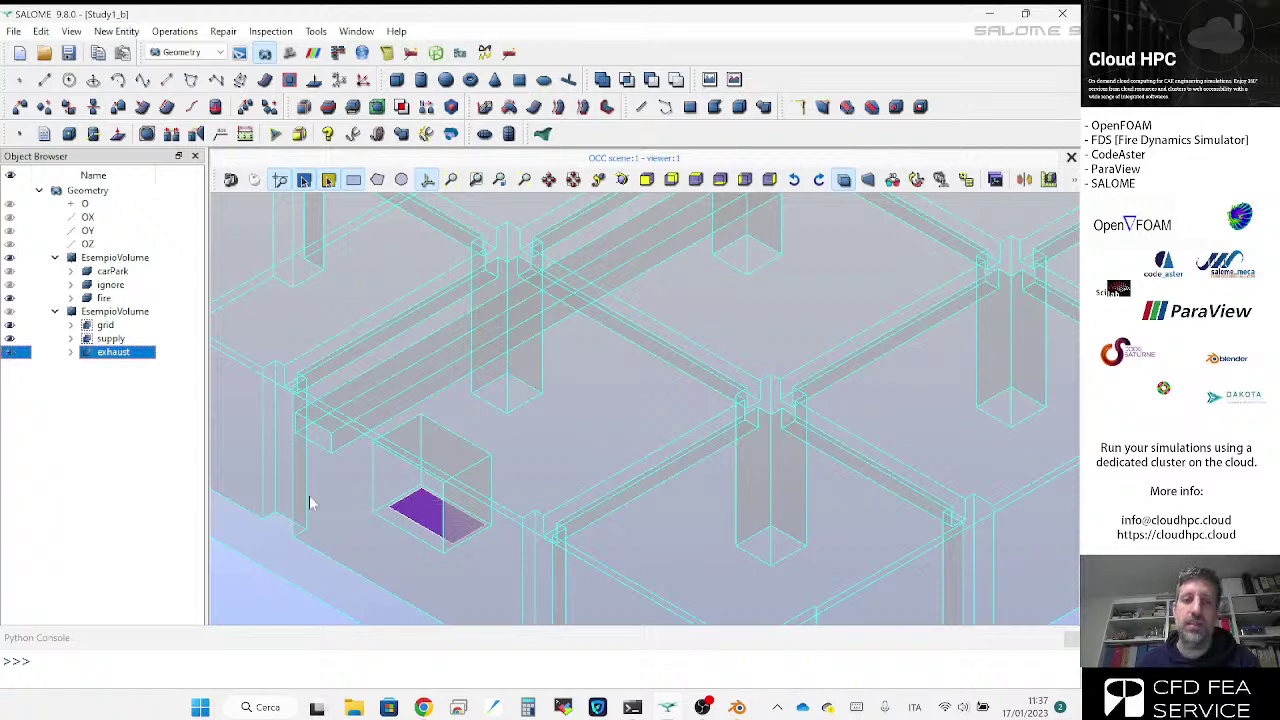
scroll(295, 488, down, 5)
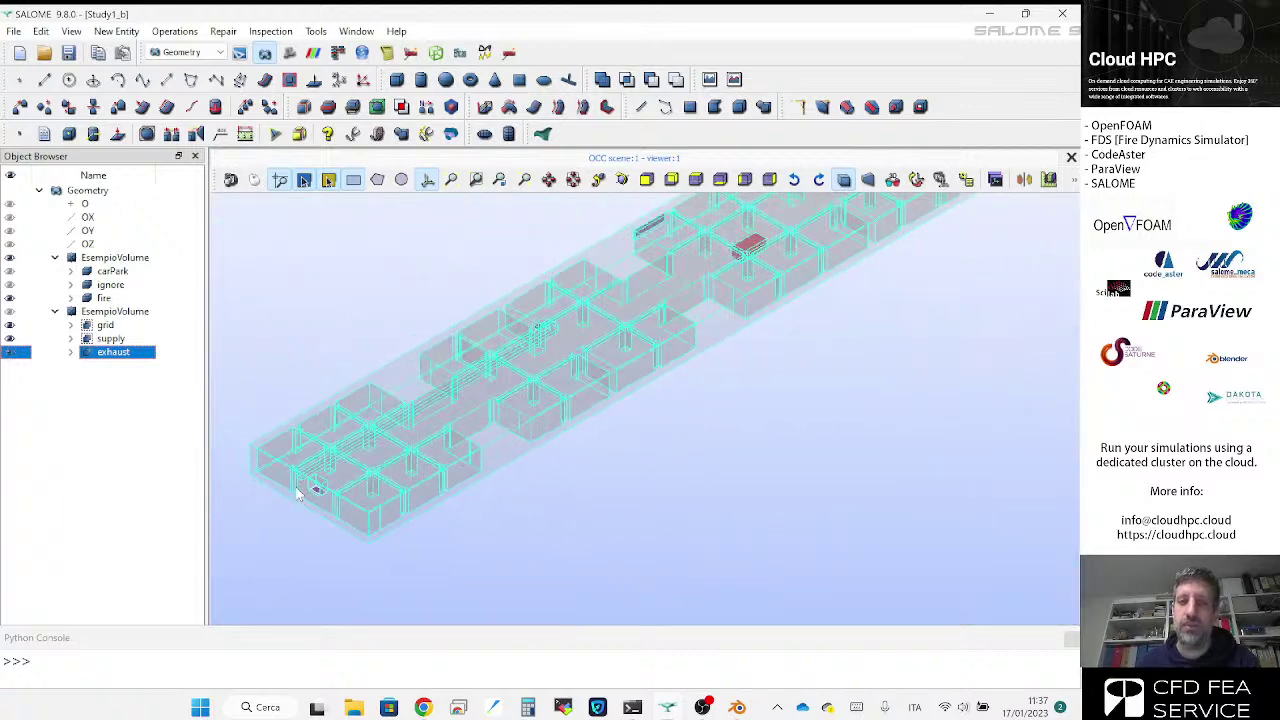
scroll(299, 492, down, 4)
scroll(440, 388, up, 4)
scroll(499, 385, down, 3)
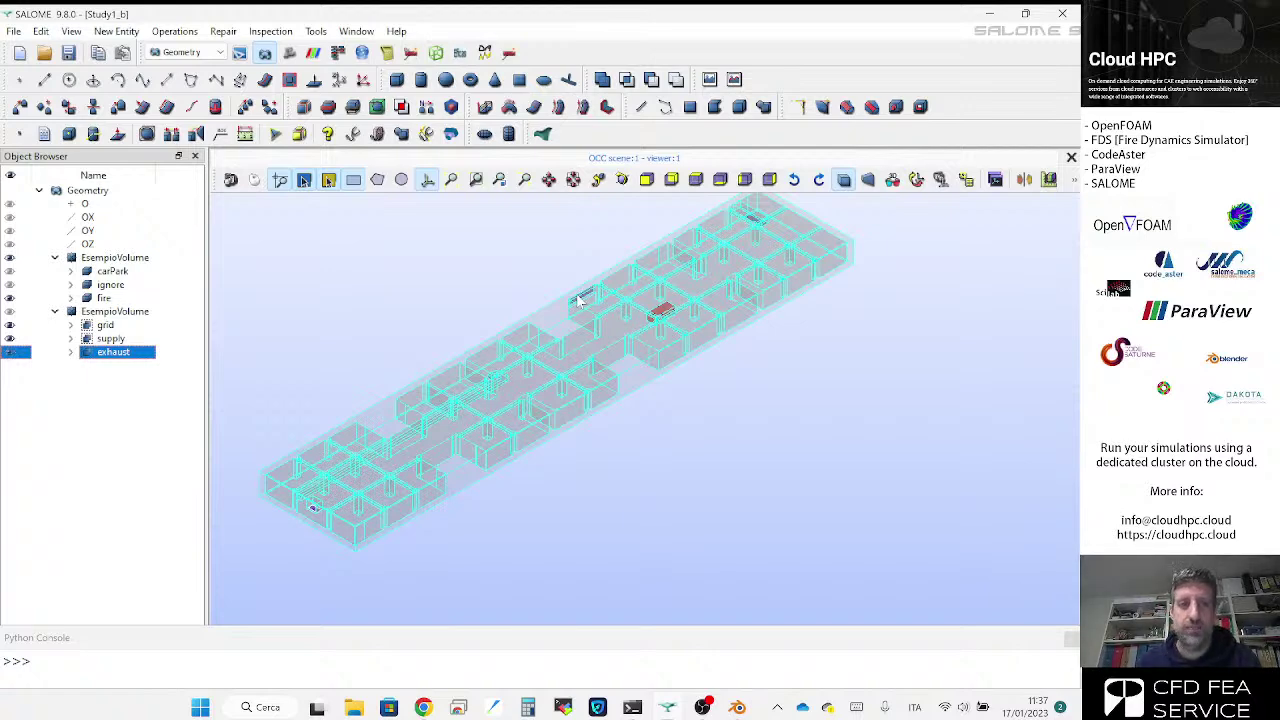
Step: Review where the fire volume and the supply openings lie within the whole car park
click(104, 298)
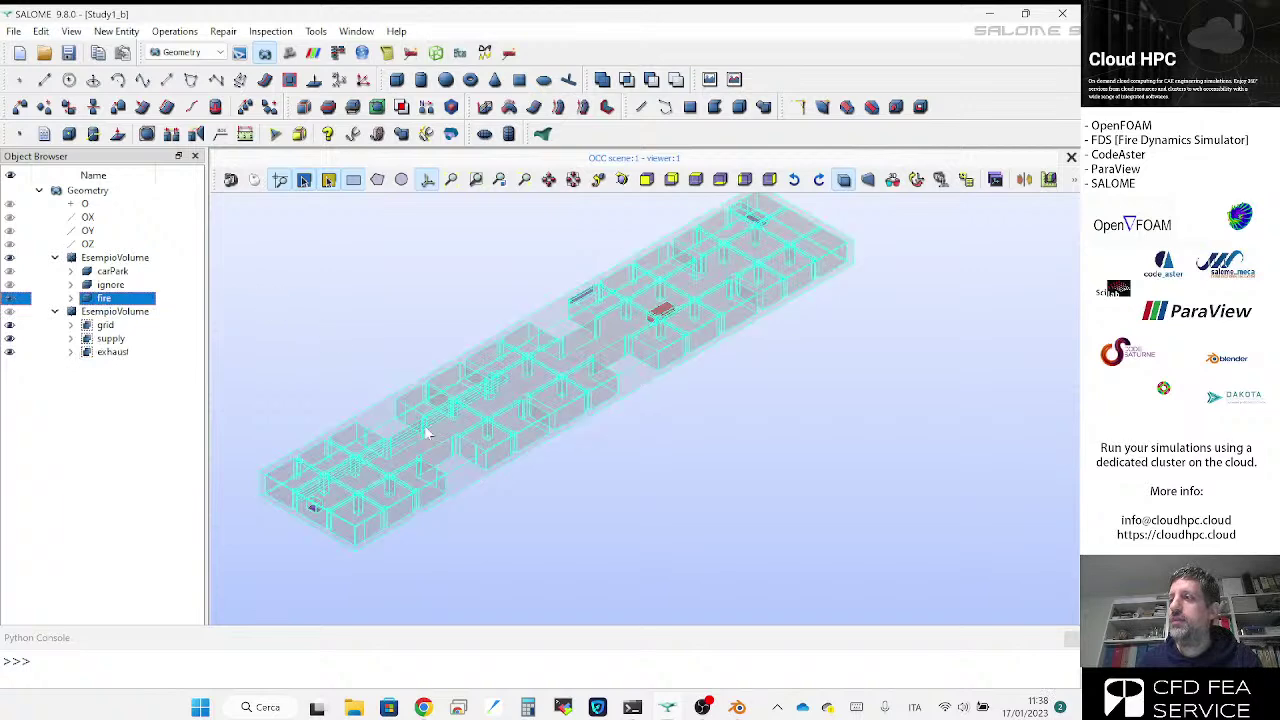
scroll(539, 433, down, 1)
scroll(309, 346, up, 1)
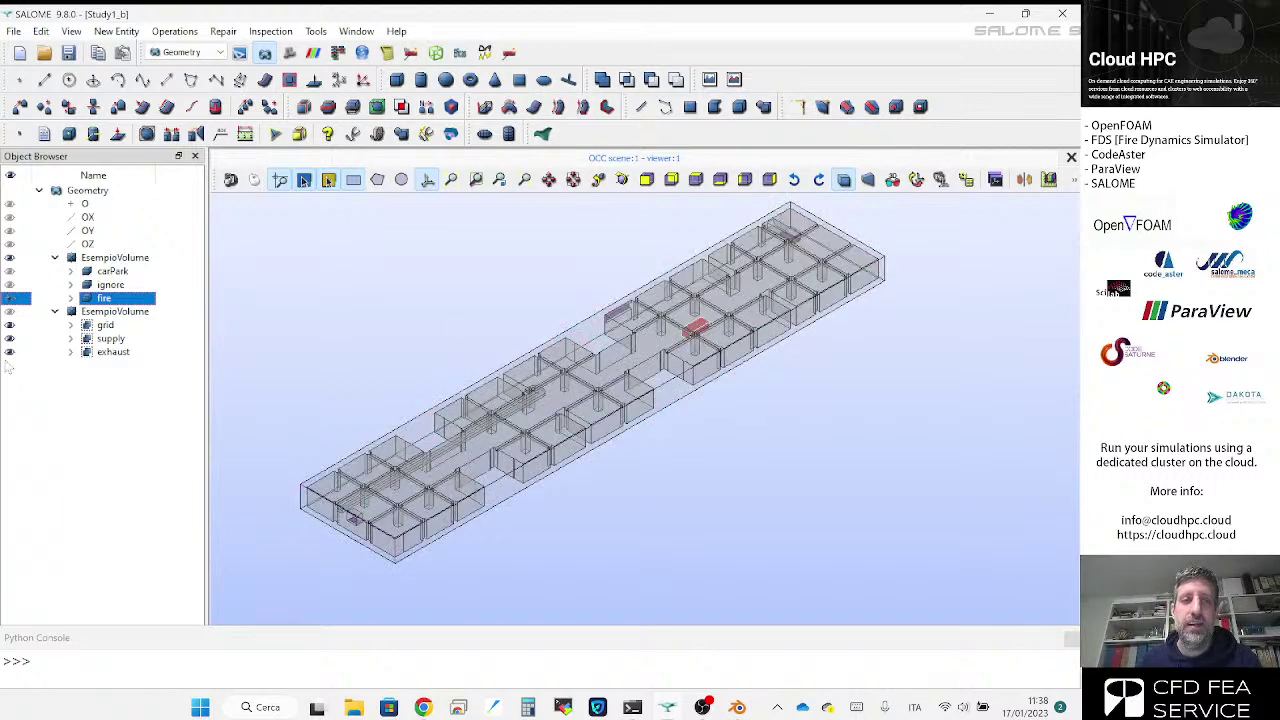
click(108, 339)
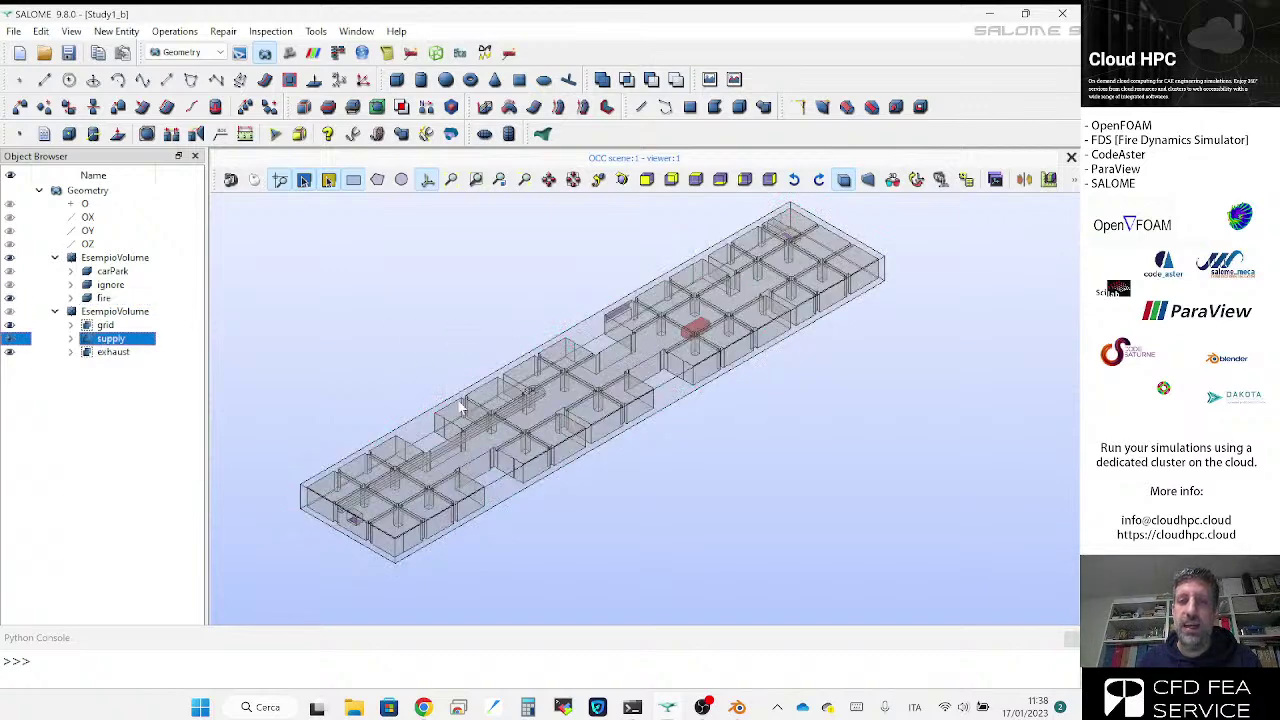
scroll(533, 396, up, 3)
scroll(533, 396, down, 3)
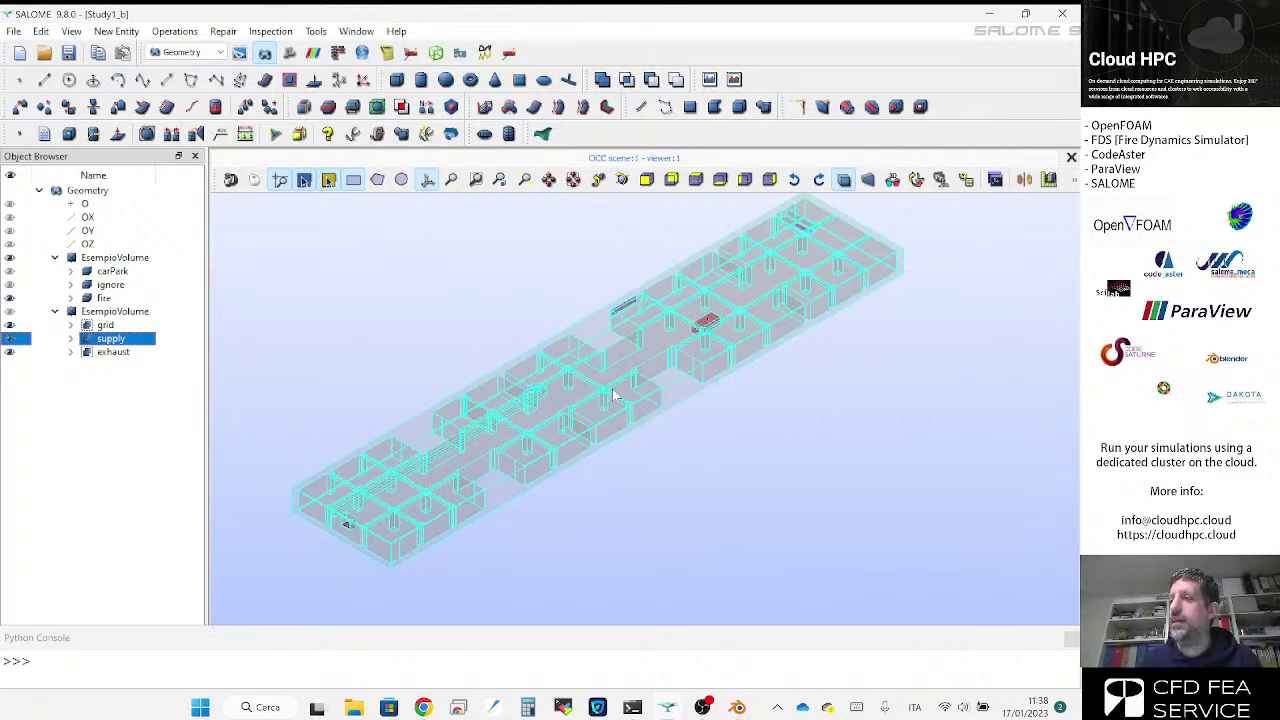
click(544, 314)
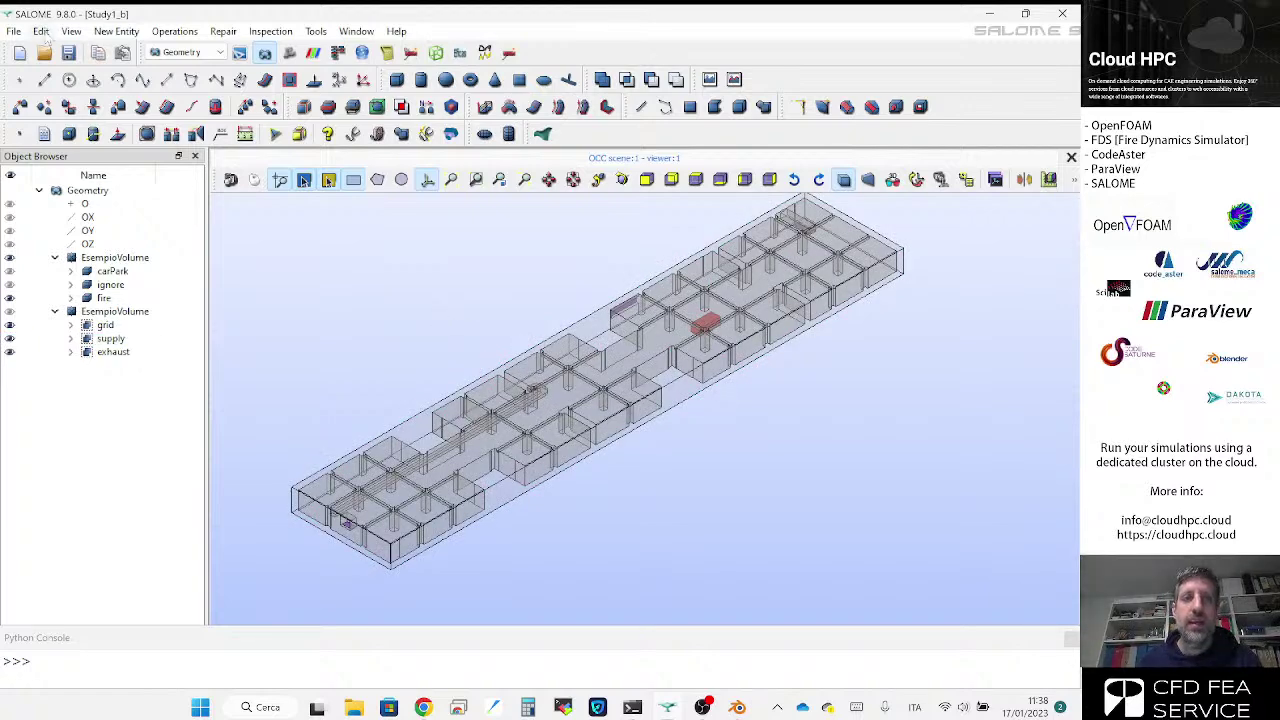
scroll(778, 466, down, 1)
scroll(534, 502, up, 2)
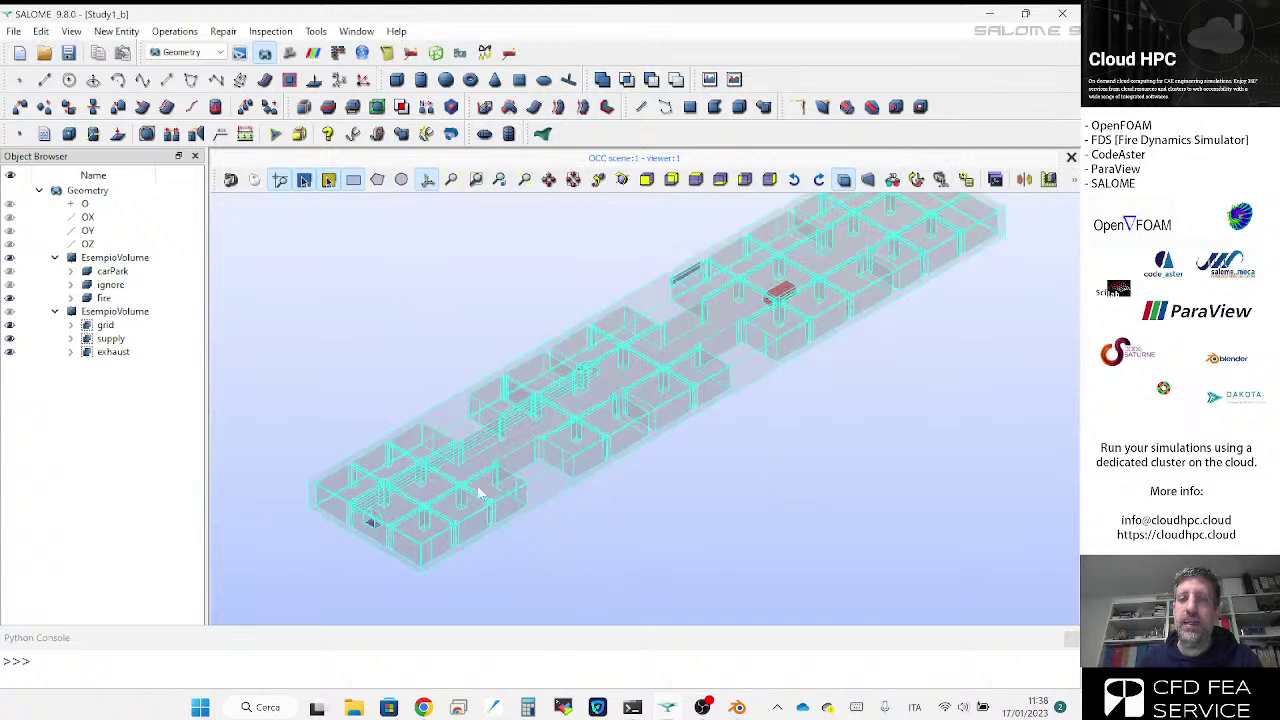
scroll(473, 516, down, 2)
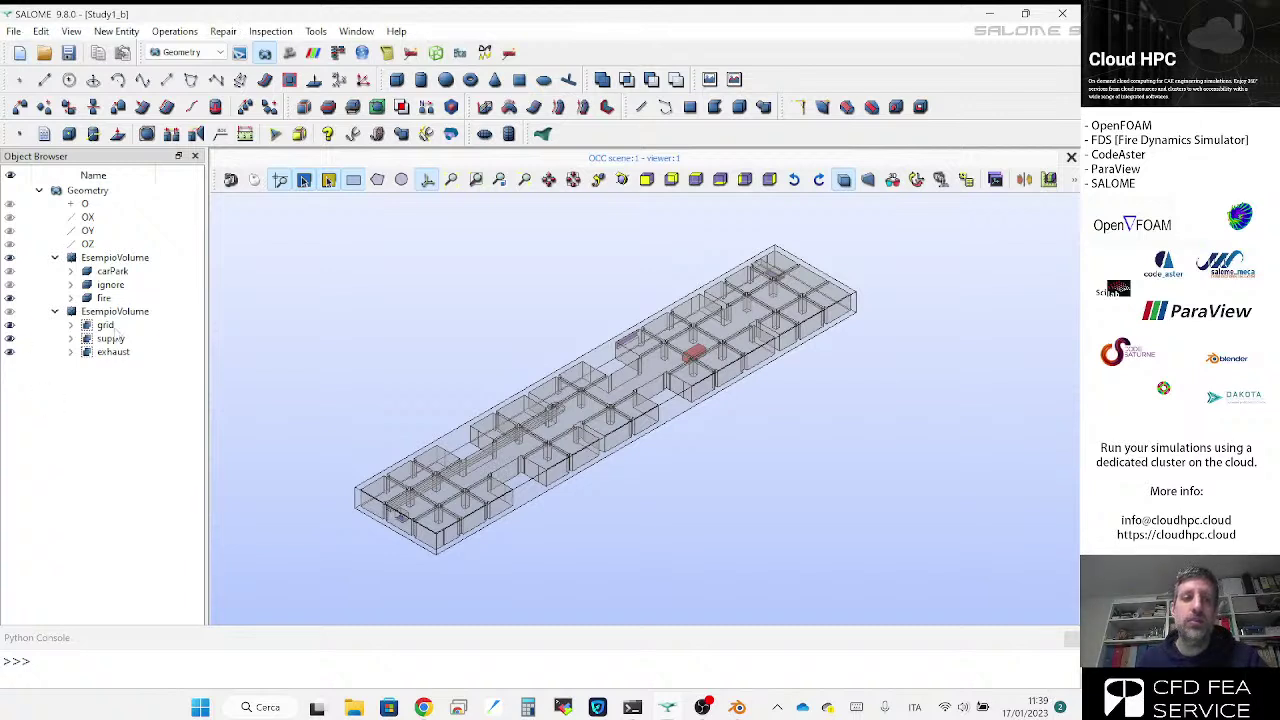
Step: Select the grid group and look up the available export formats, including STL
click(112, 326)
click(14, 31)
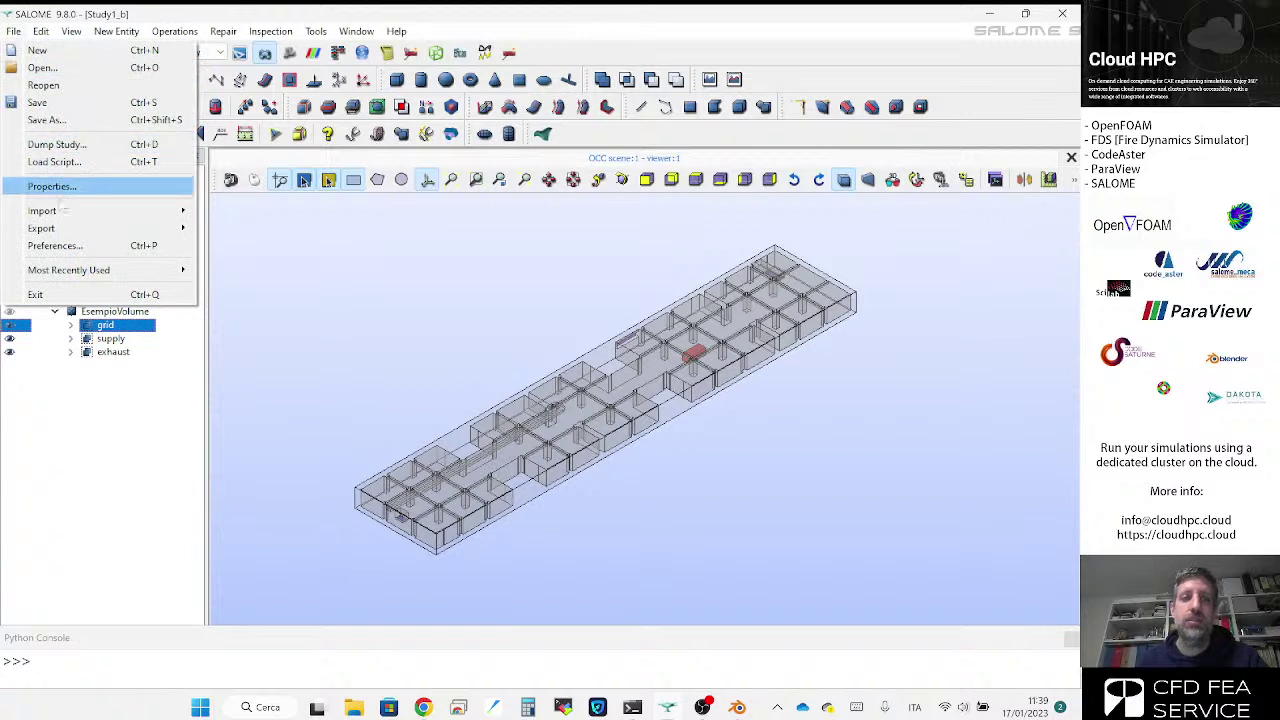
mouse_move(66, 230)
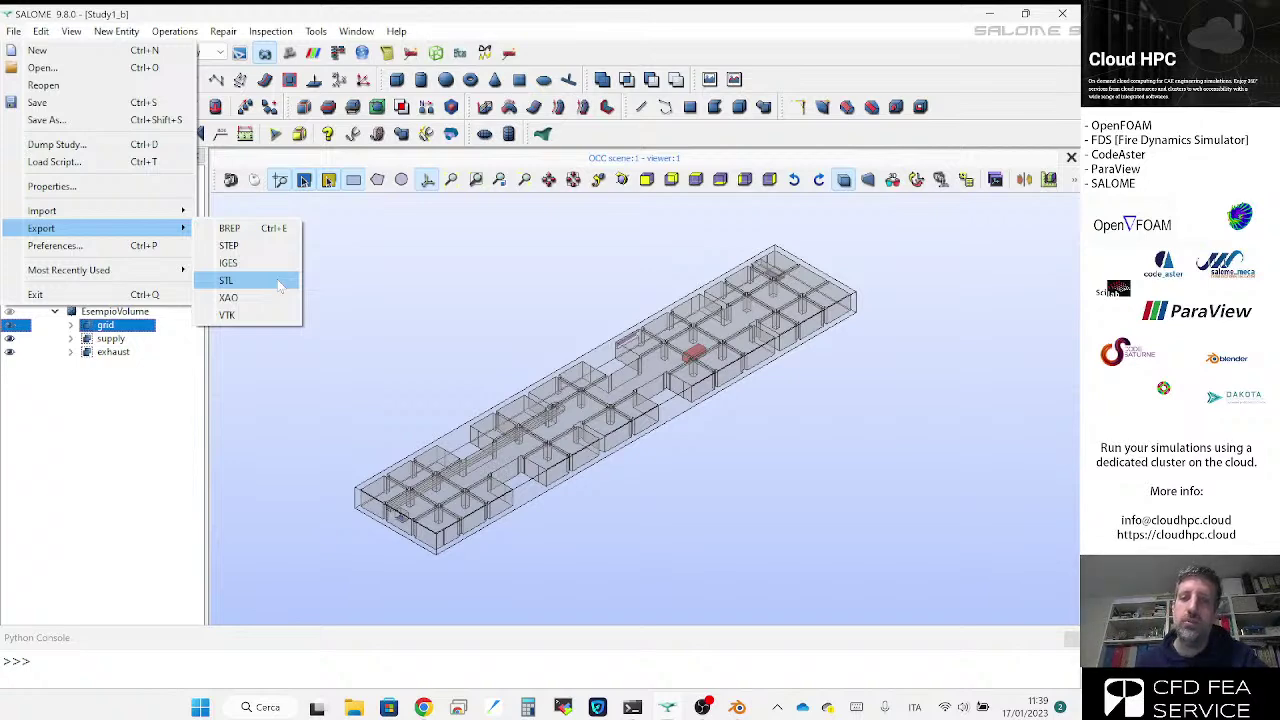
click(506, 302)
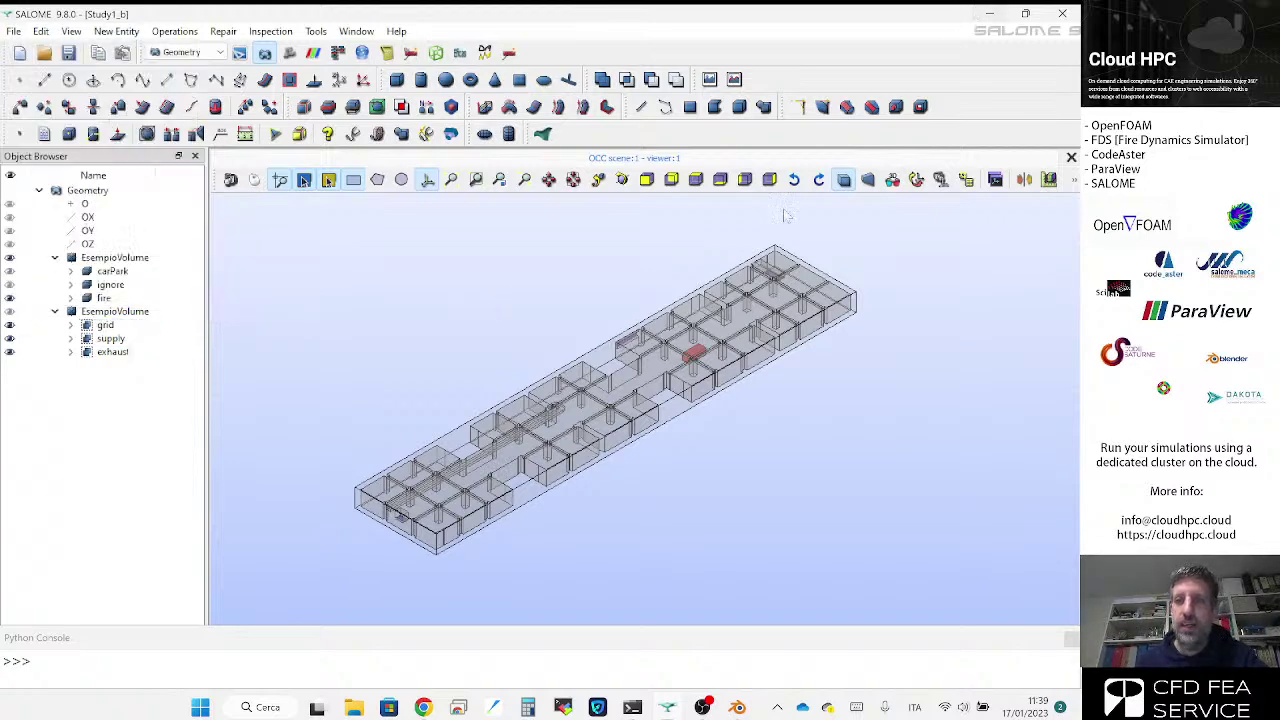
Step: Switch to File Explorer and open the STL-BlenderFDS folder inside CarParkBlenderFDS on the desktop
click(334, 708)
click(334, 709)
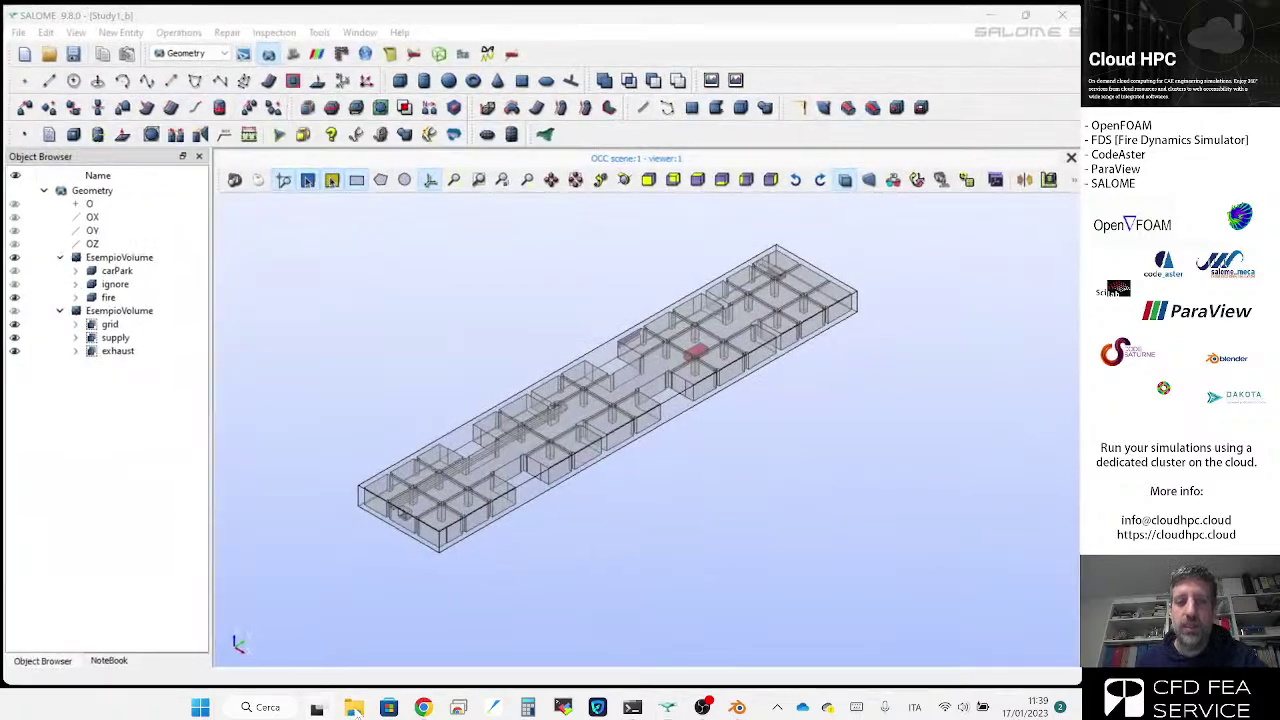
click(356, 709)
click(356, 709)
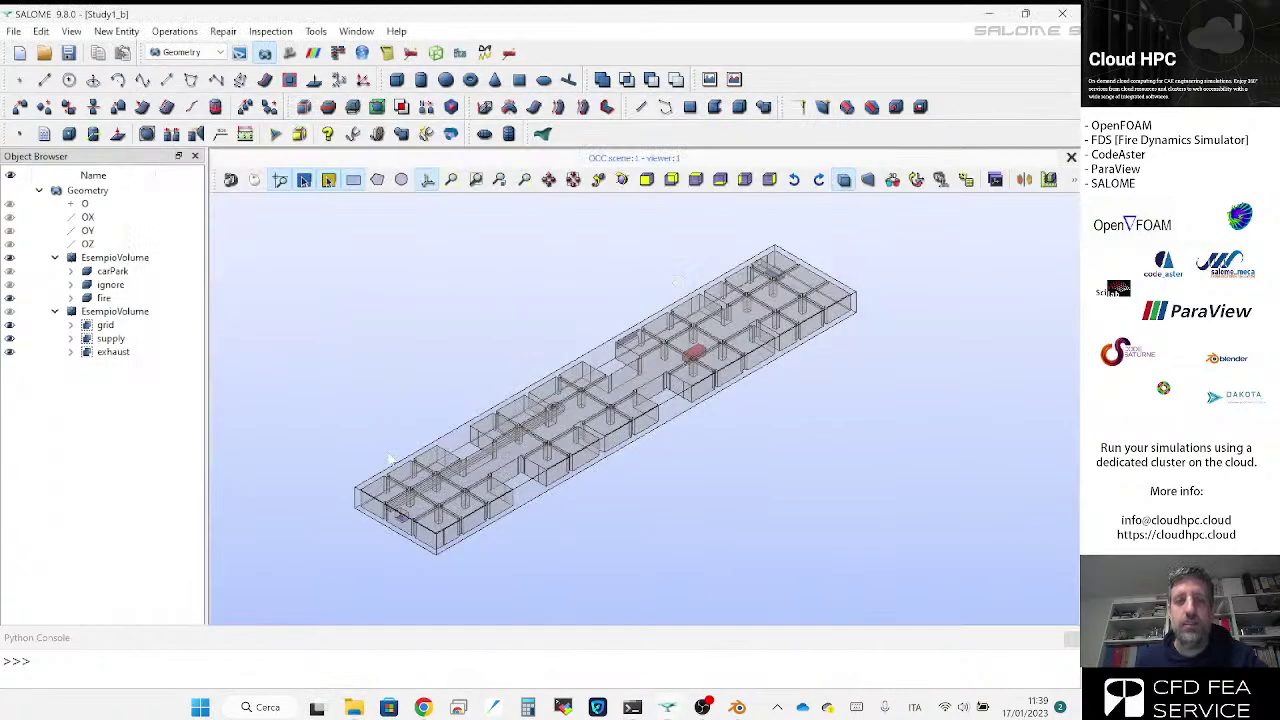
click(361, 703)
click(194, 288)
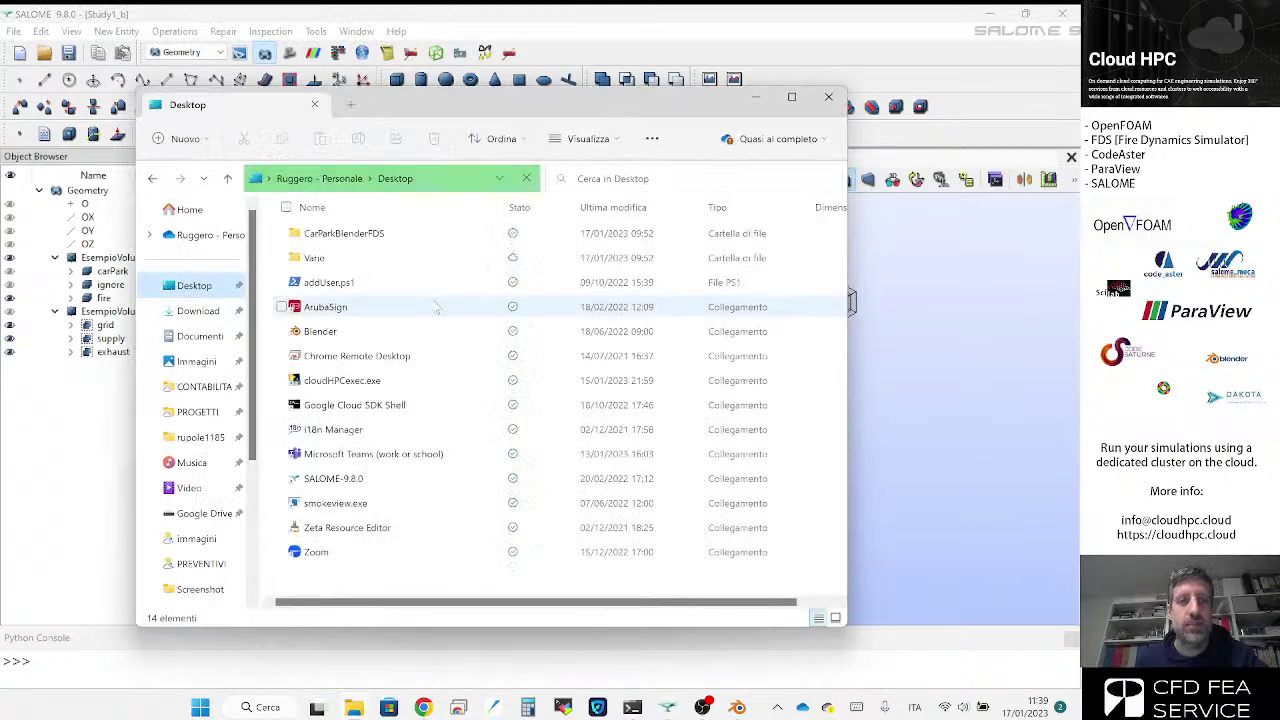
double_click(386, 233)
click(377, 259)
double_click(377, 259)
Step: Review the exported STL files carPark, exhaust, fire, grid and supply one by one, and close the folder window
click(378, 235)
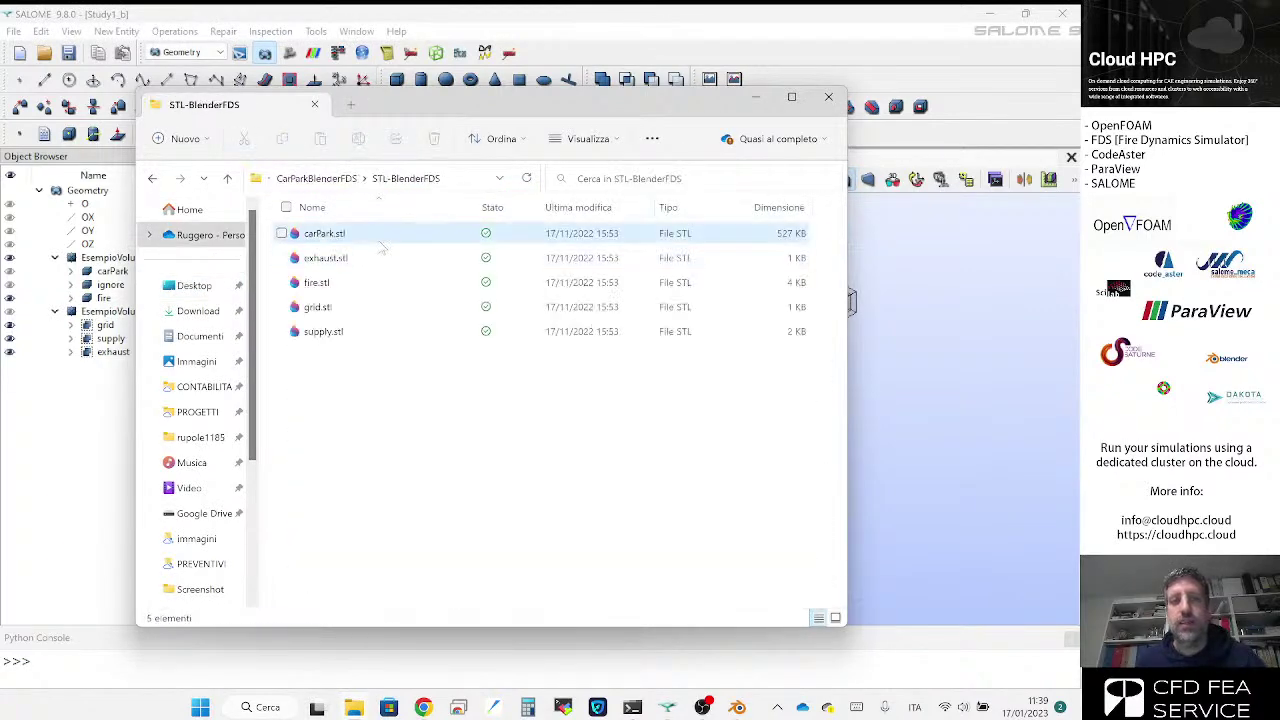
shift+click(380, 333)
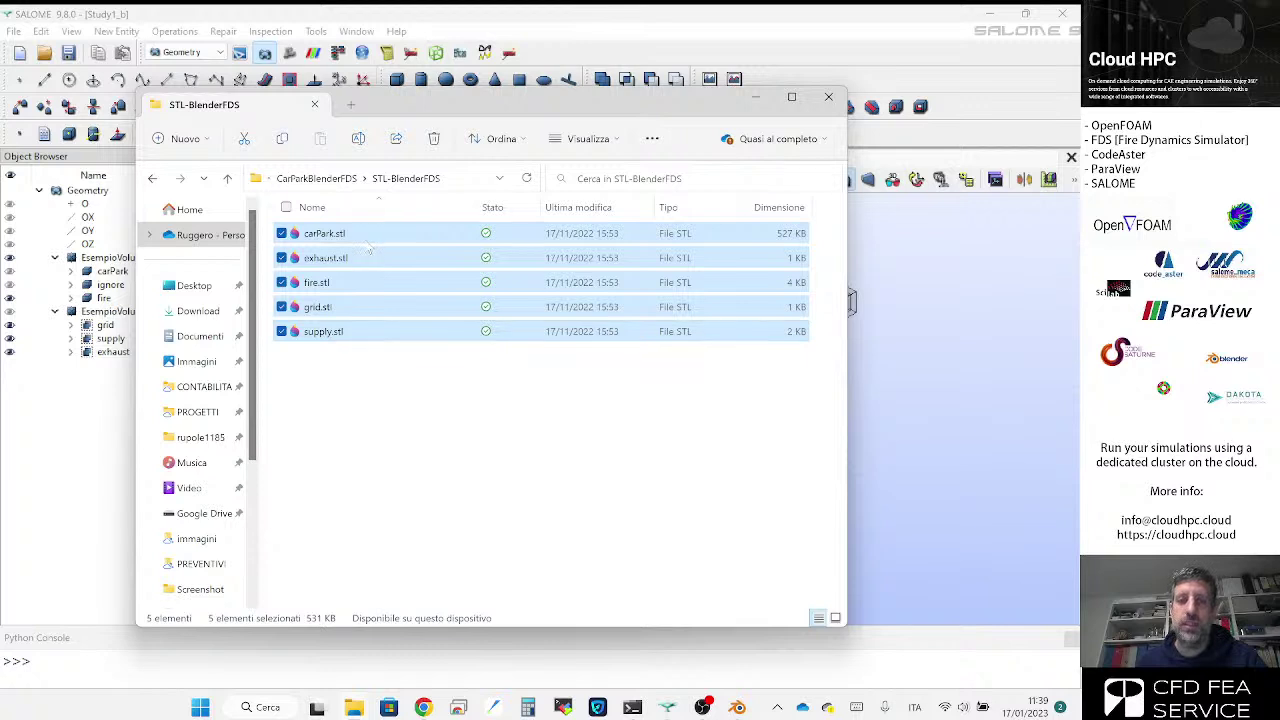
click(365, 242)
click(366, 257)
click(367, 283)
click(367, 307)
click(367, 331)
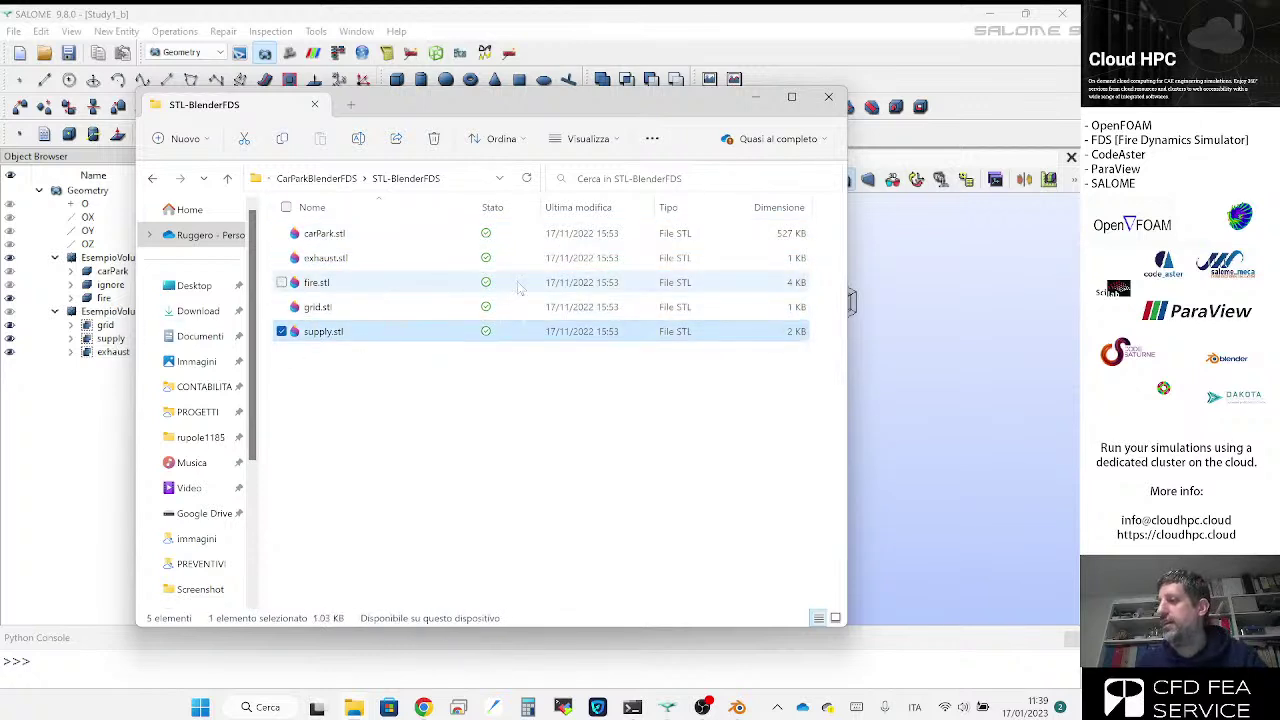
click(345, 234)
click(346, 257)
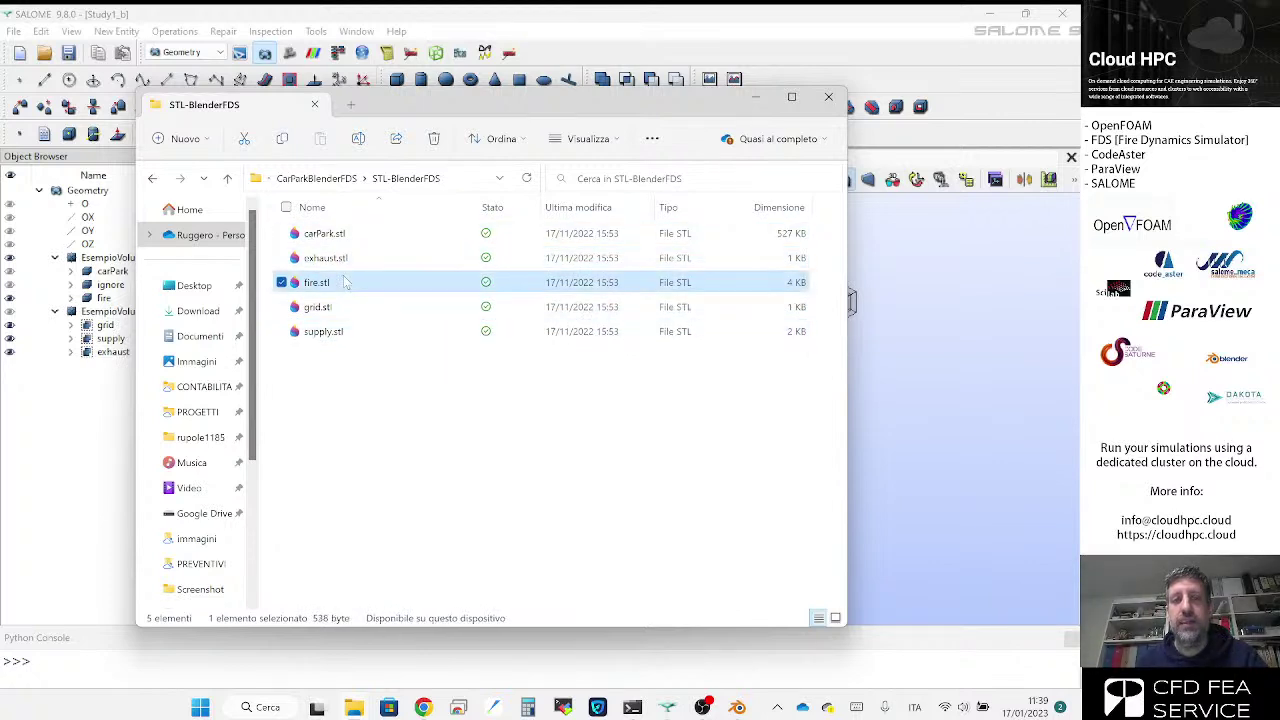
click(350, 331)
click(385, 368)
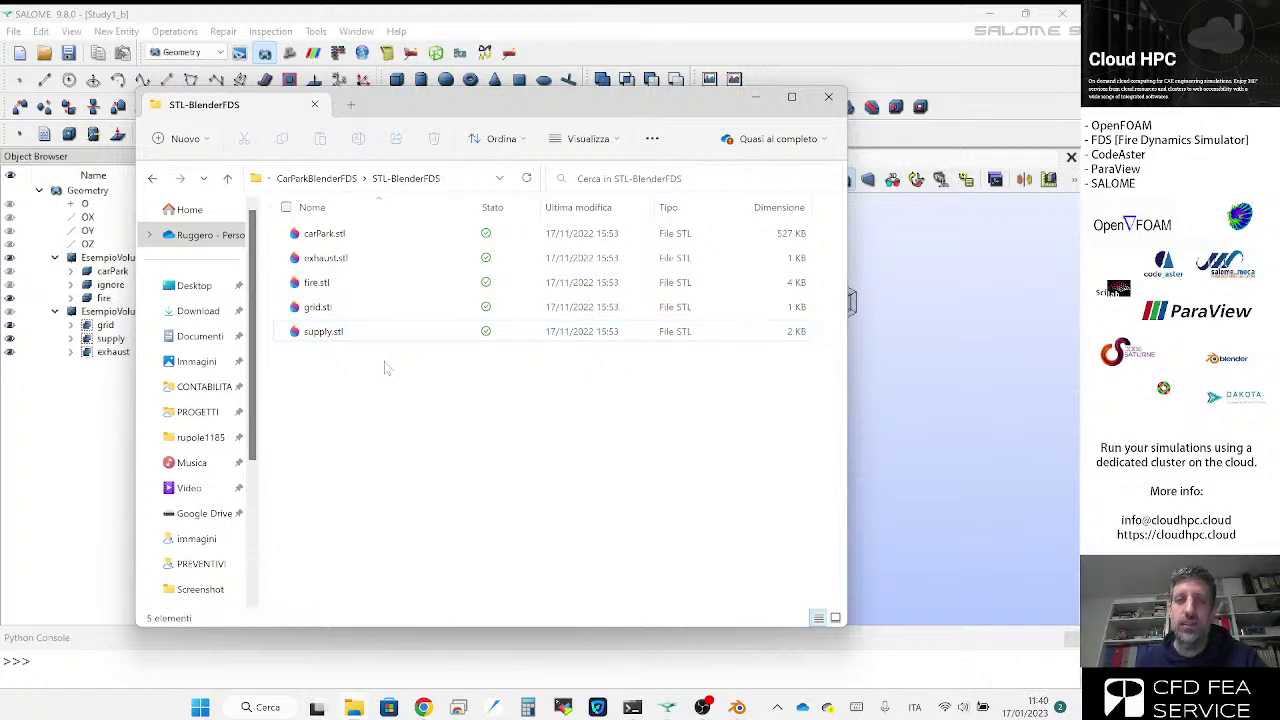
click(828, 97)
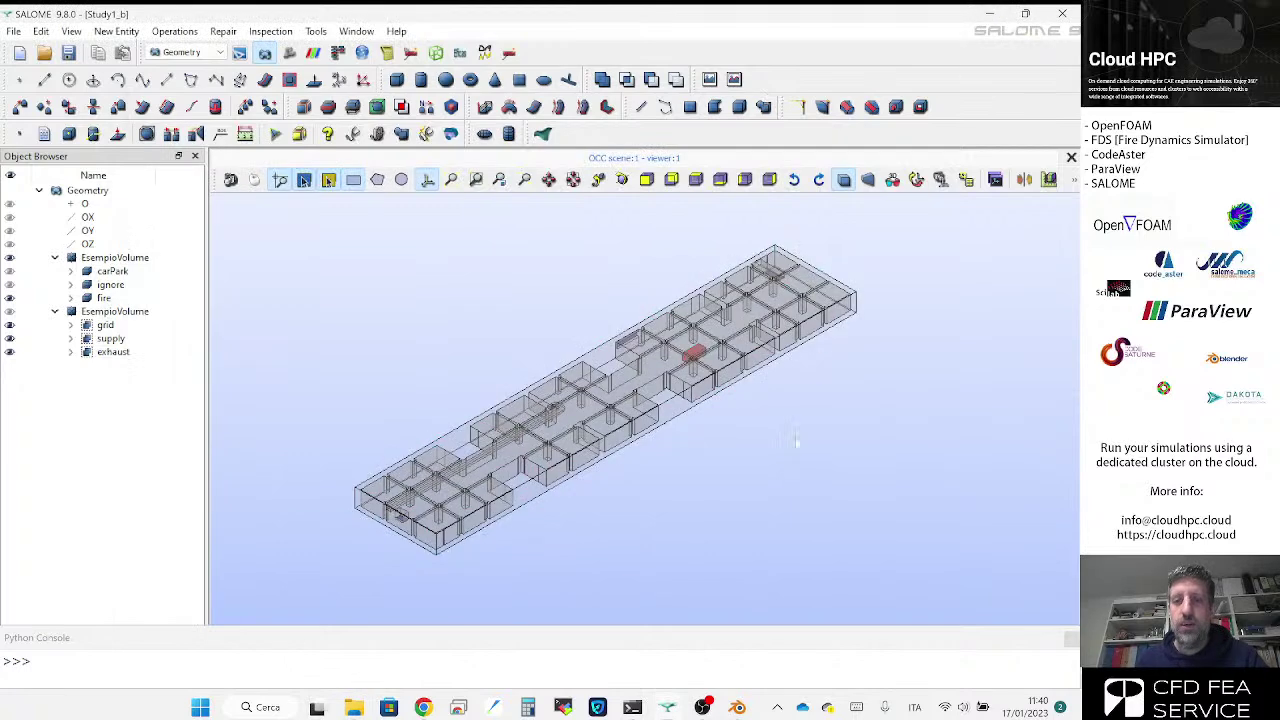
Step: Switch to Blender and widen the properties area so the FDS case settings can be read in full
click(995, 14)
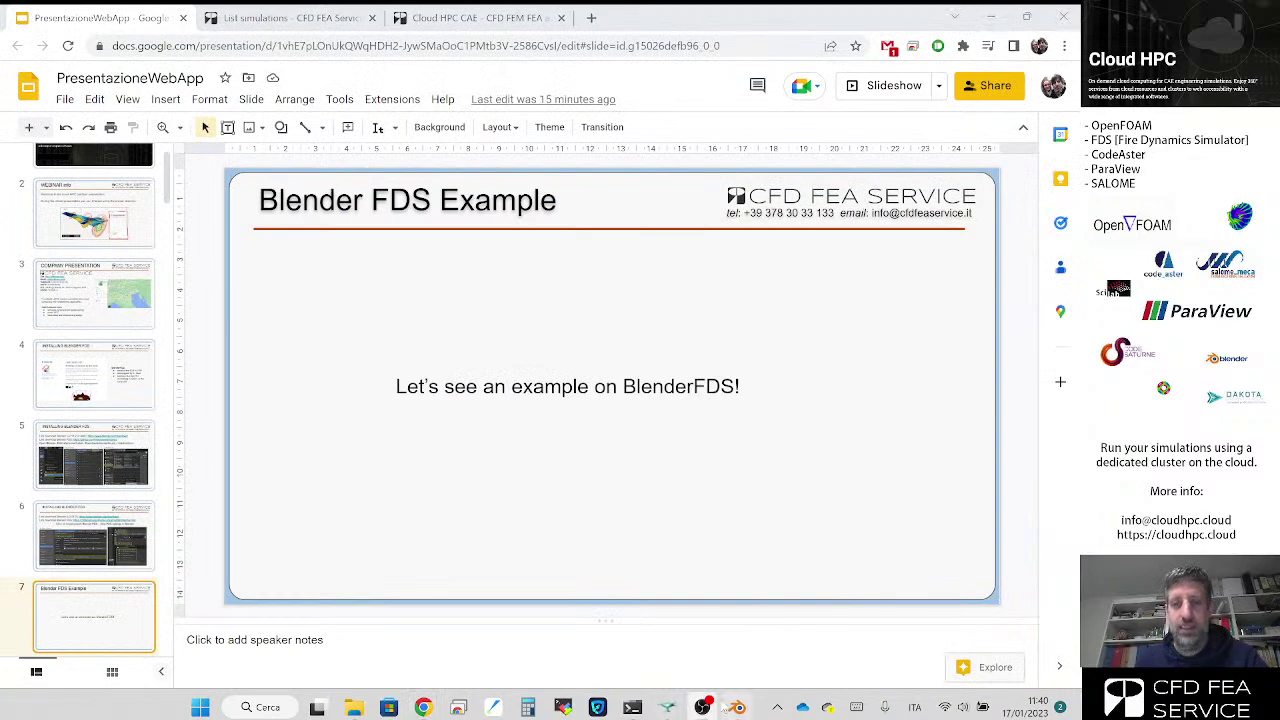
click(737, 707)
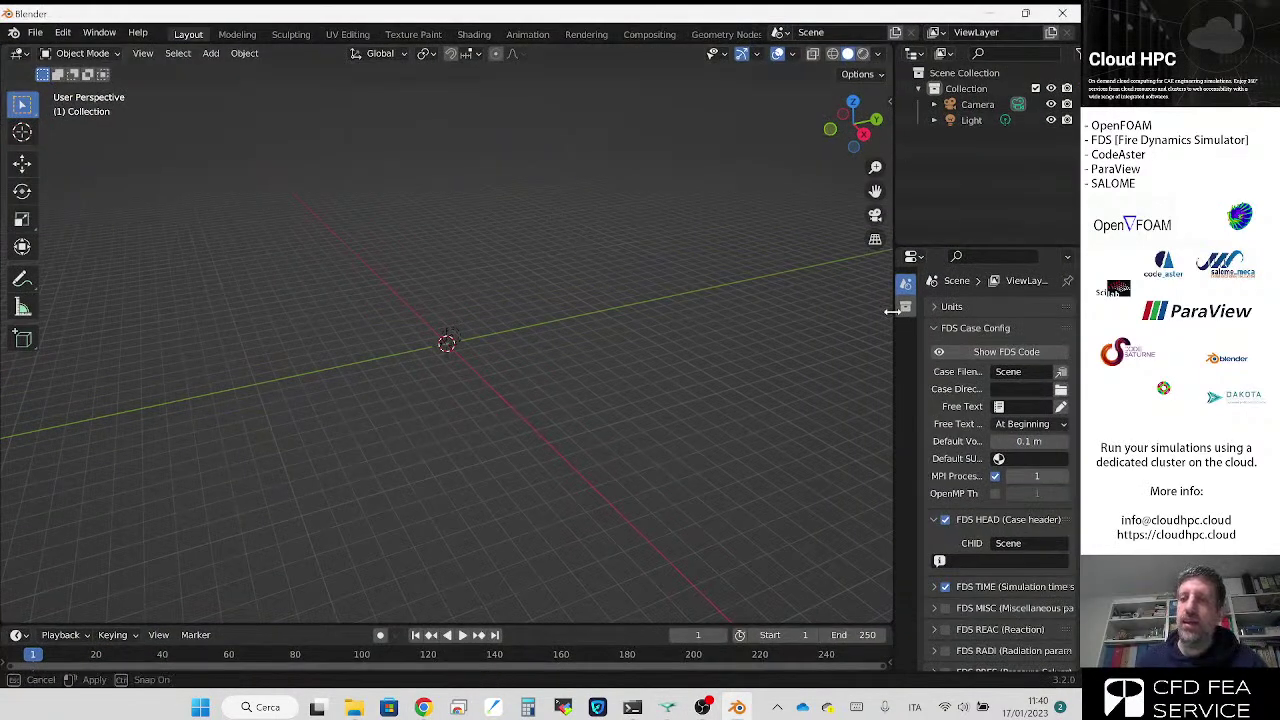
drag(891, 304, 793, 304)
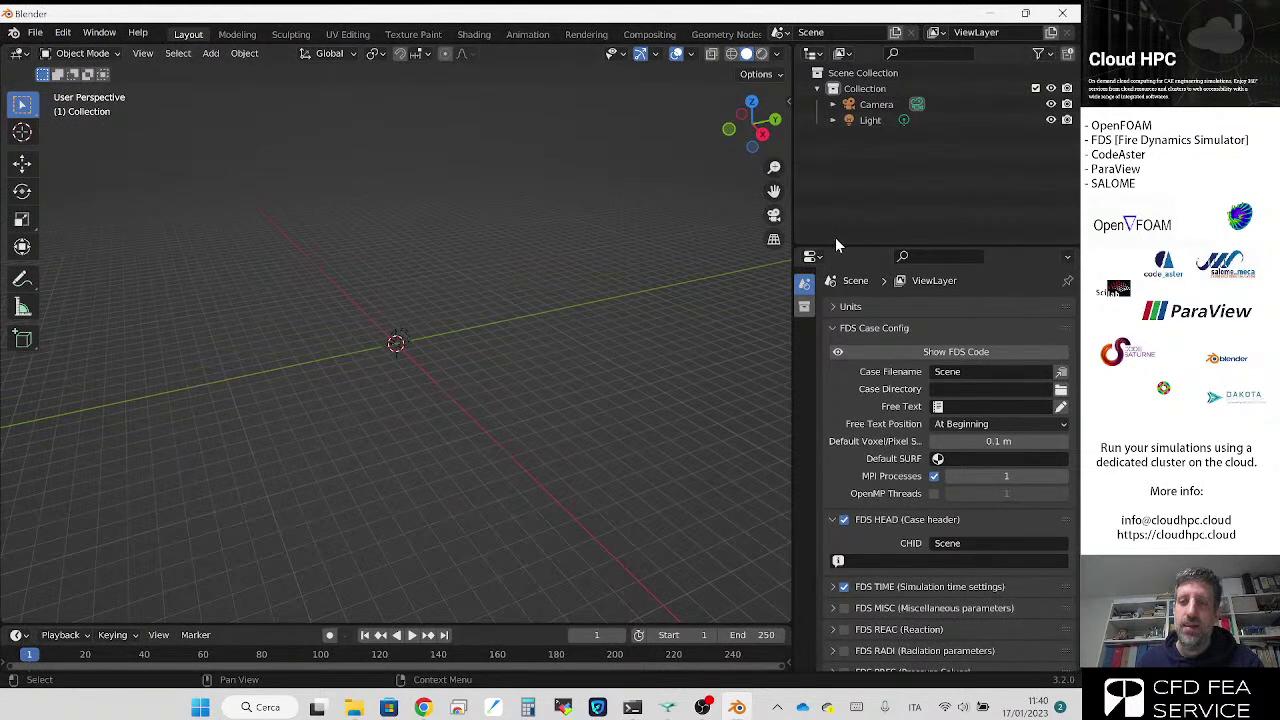
scroll(837, 440, down, 1)
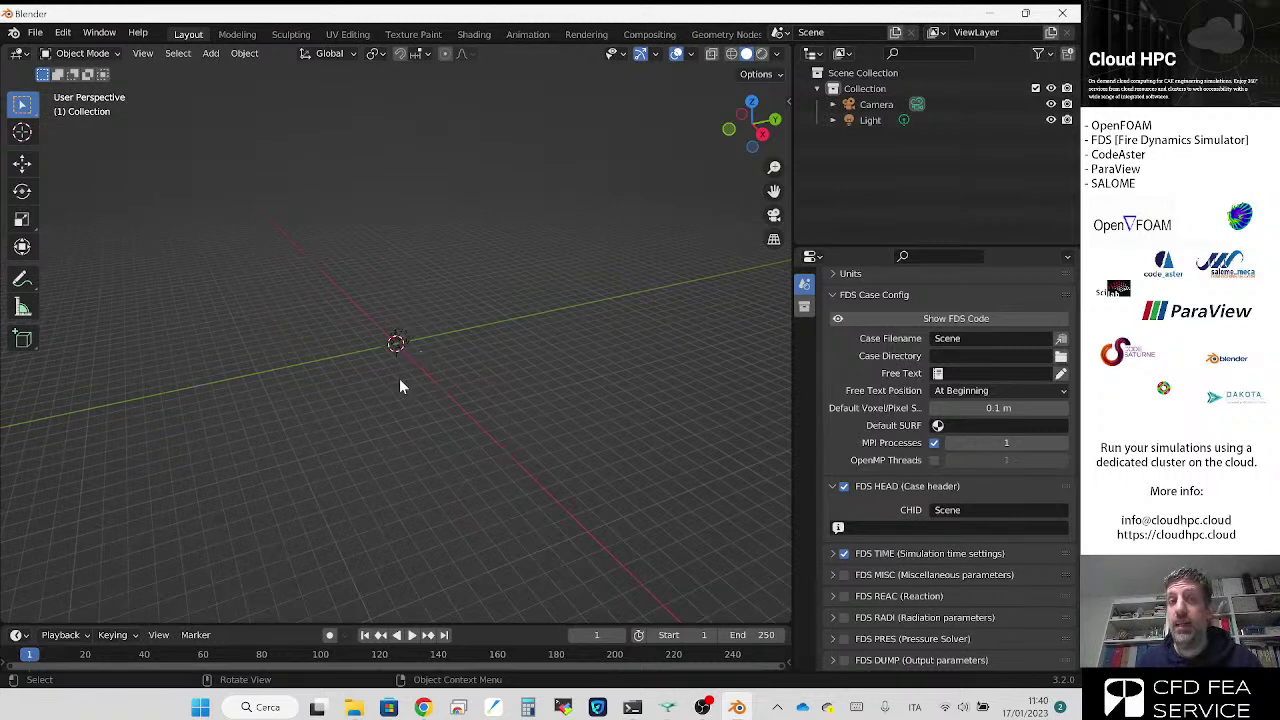
Step: Import the STL files exhaust, grid, supply, fire and carPark together from the desktop's CarParkBlenderFDS/STL-BlenderFDS folder
click(35, 32)
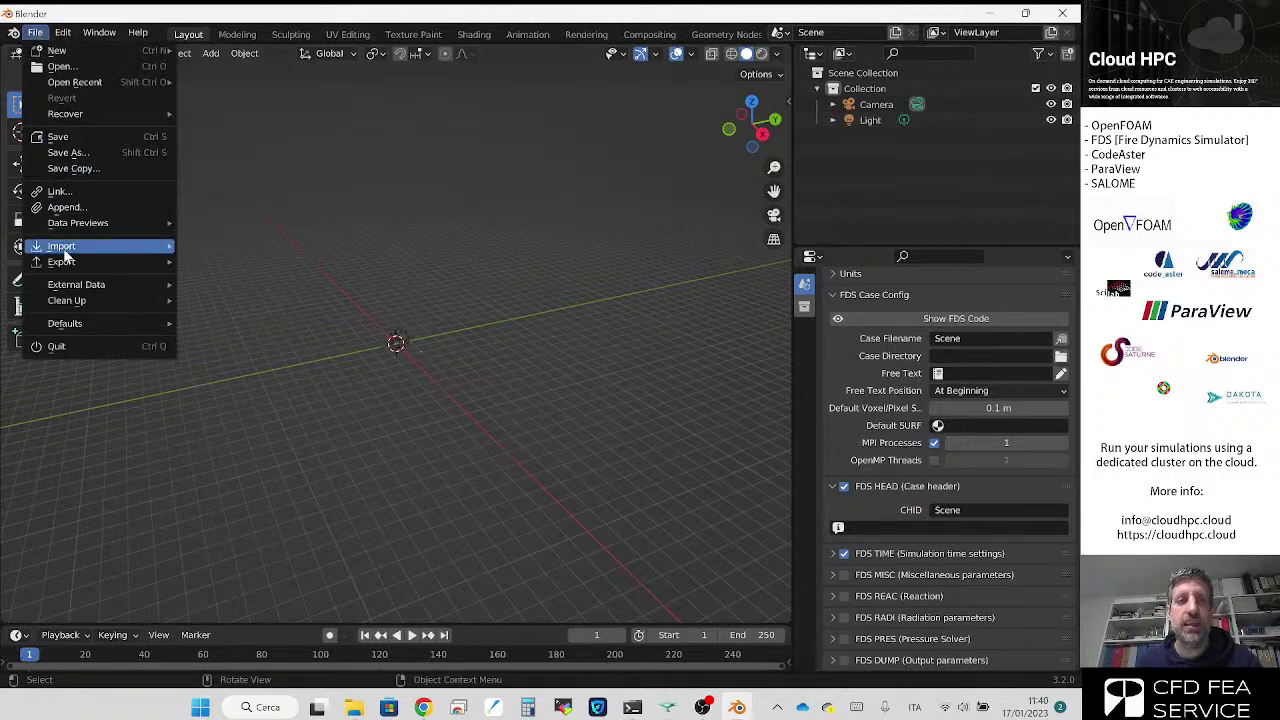
mouse_move(64, 248)
click(324, 371)
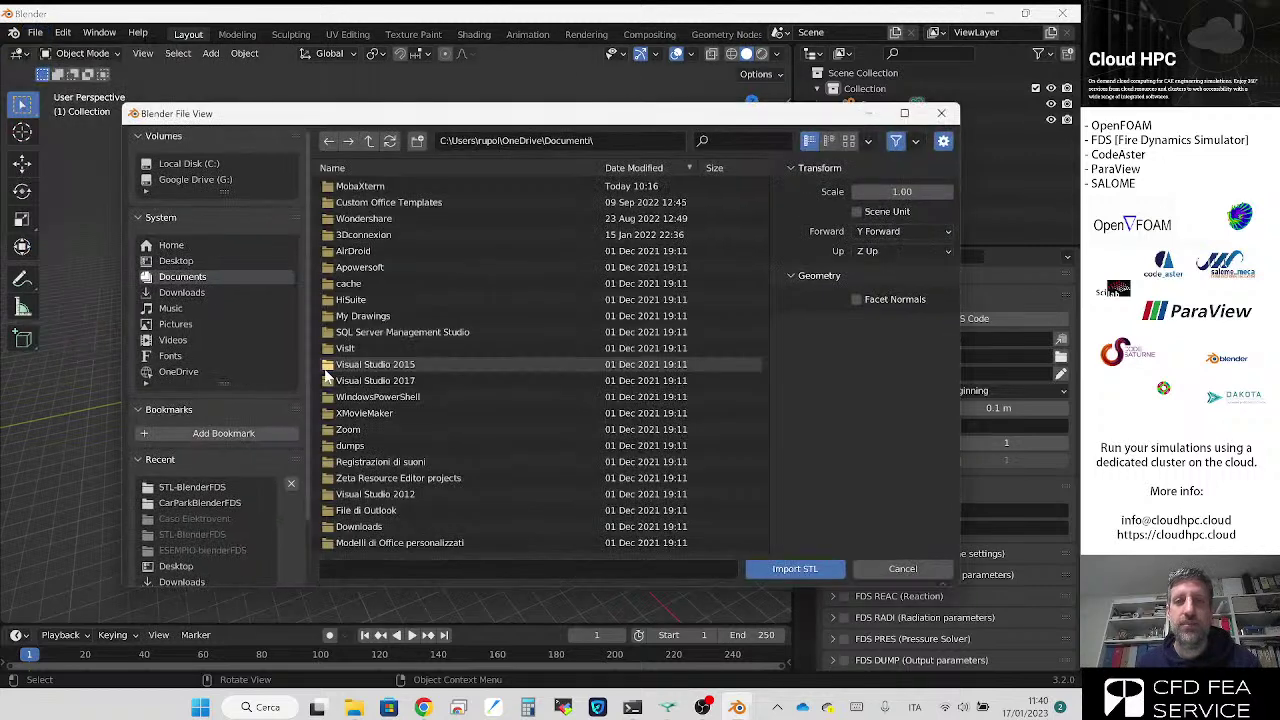
click(176, 260)
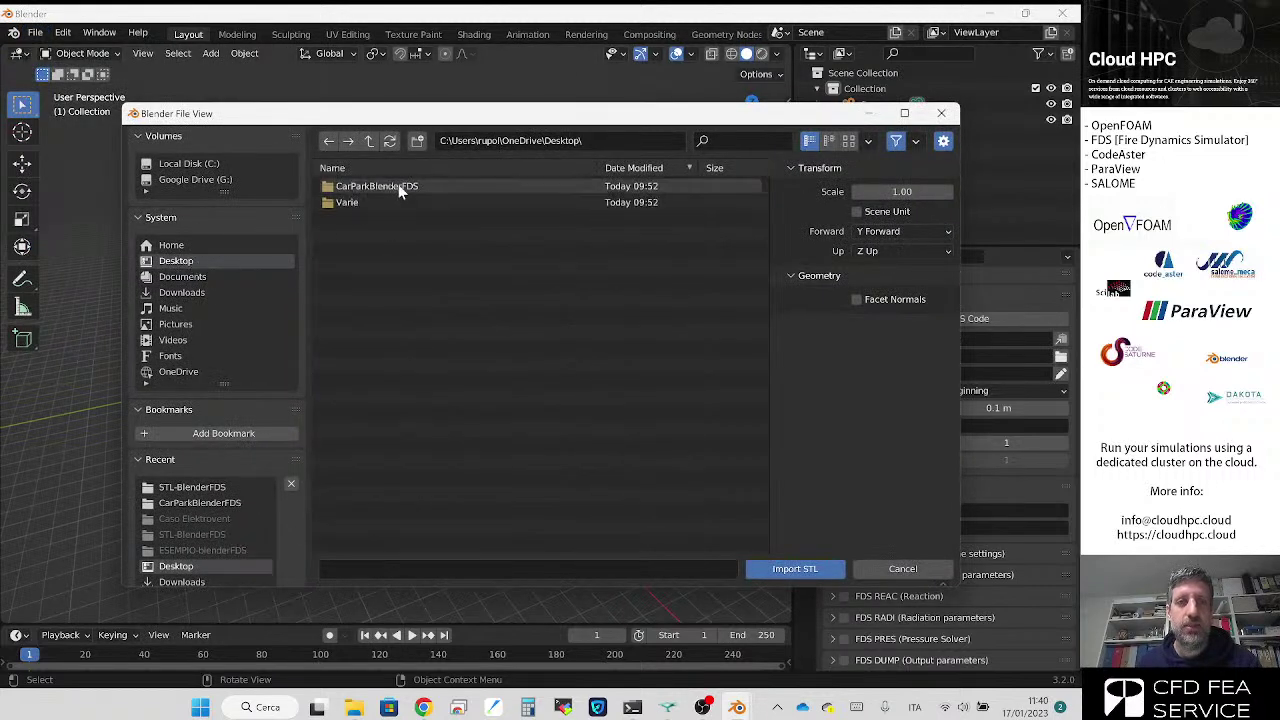
click(398, 185)
click(366, 202)
click(369, 186)
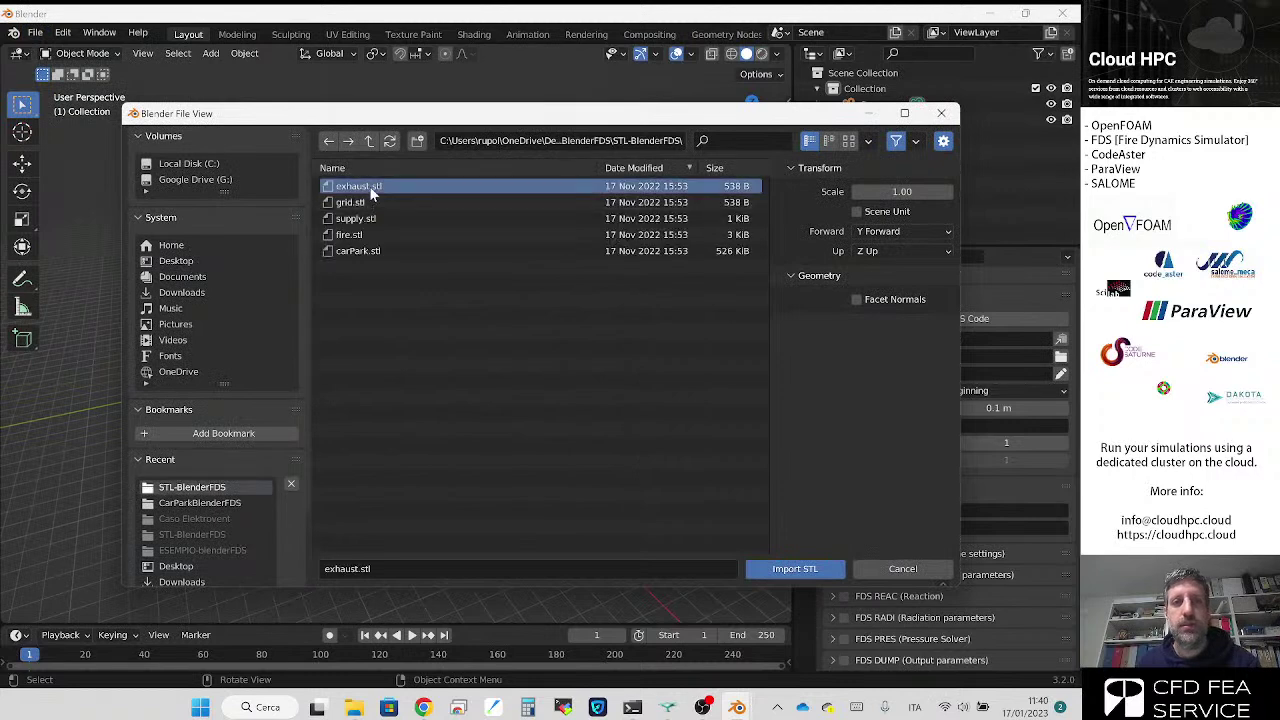
shift+click(382, 250)
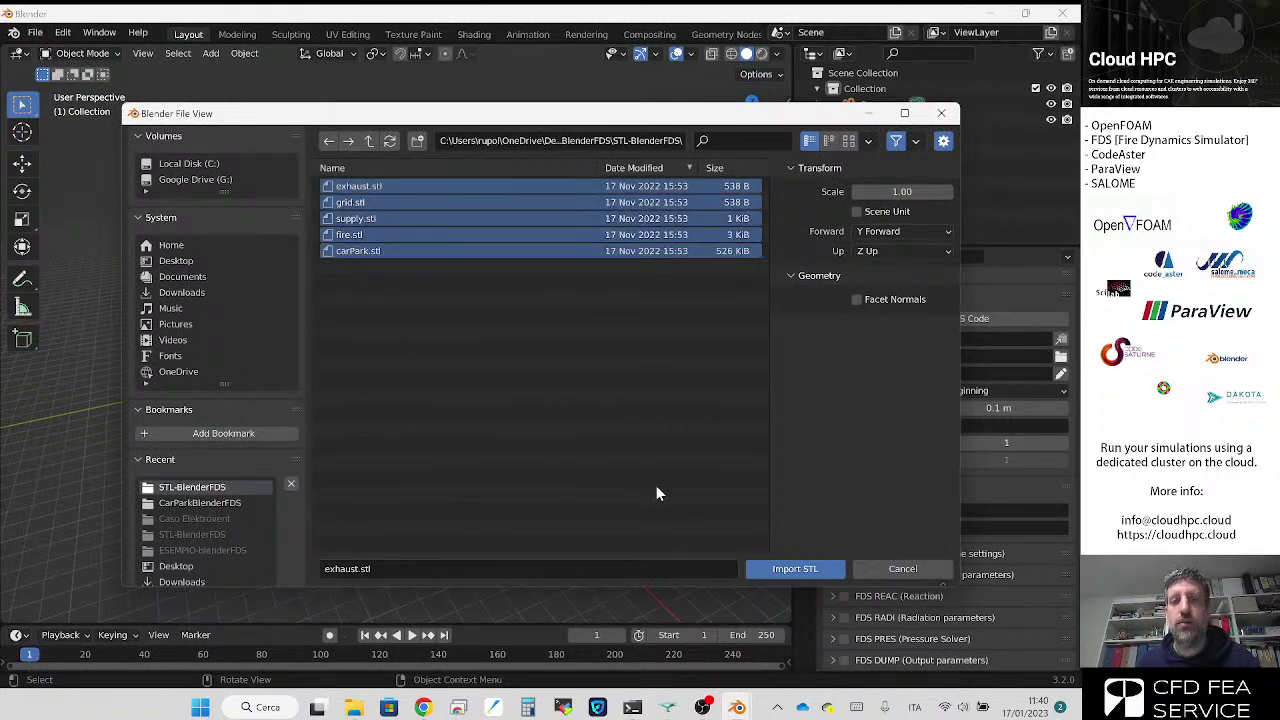
click(780, 570)
Step: Turn on X-ray display to see inside the imported car park and clear the selection of all objects
middle_drag(512, 366, 475, 393)
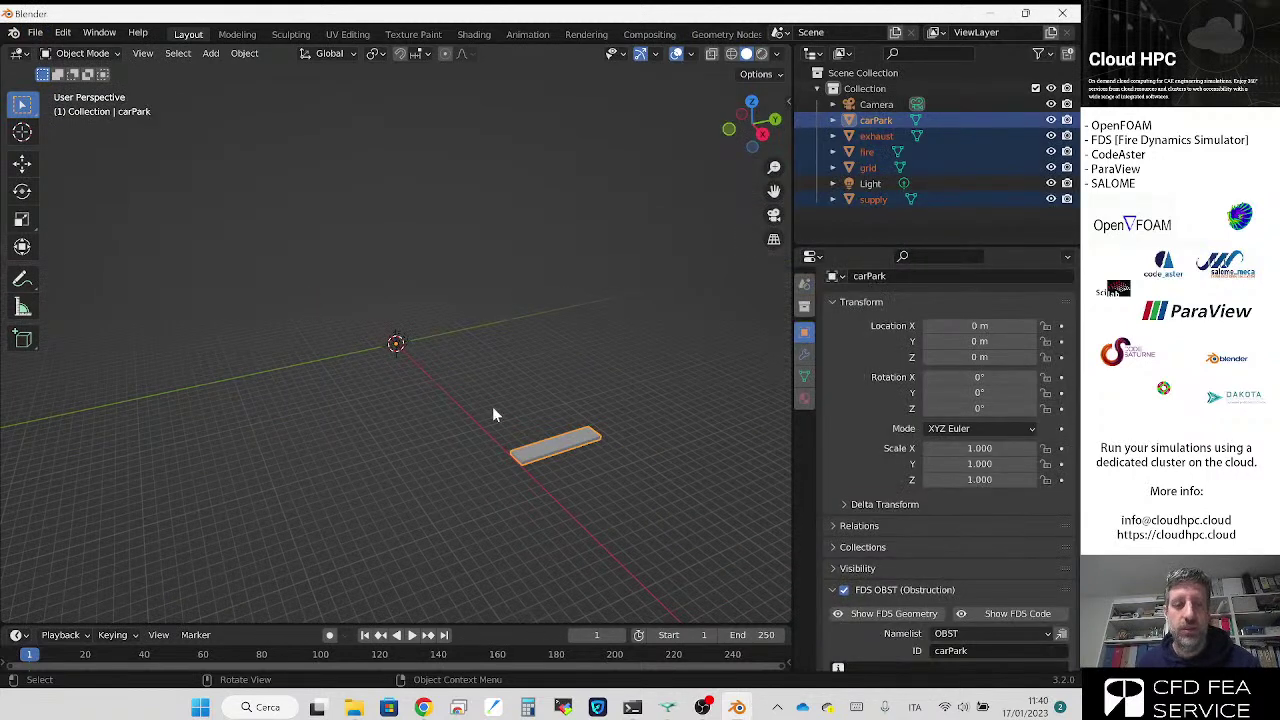
shift+middle_drag(530, 440, 455, 365)
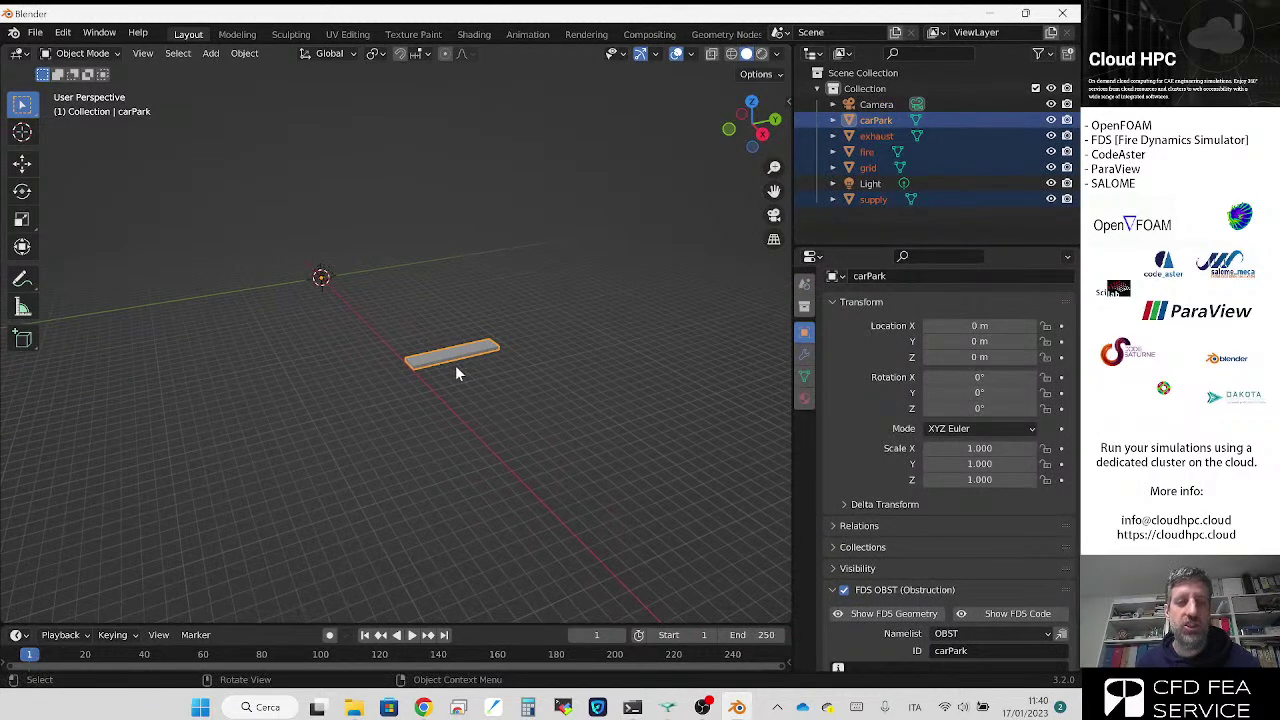
scroll(455, 350, up, 6)
shift+middle_drag(581, 363, 486, 349)
scroll(513, 362, up, 2)
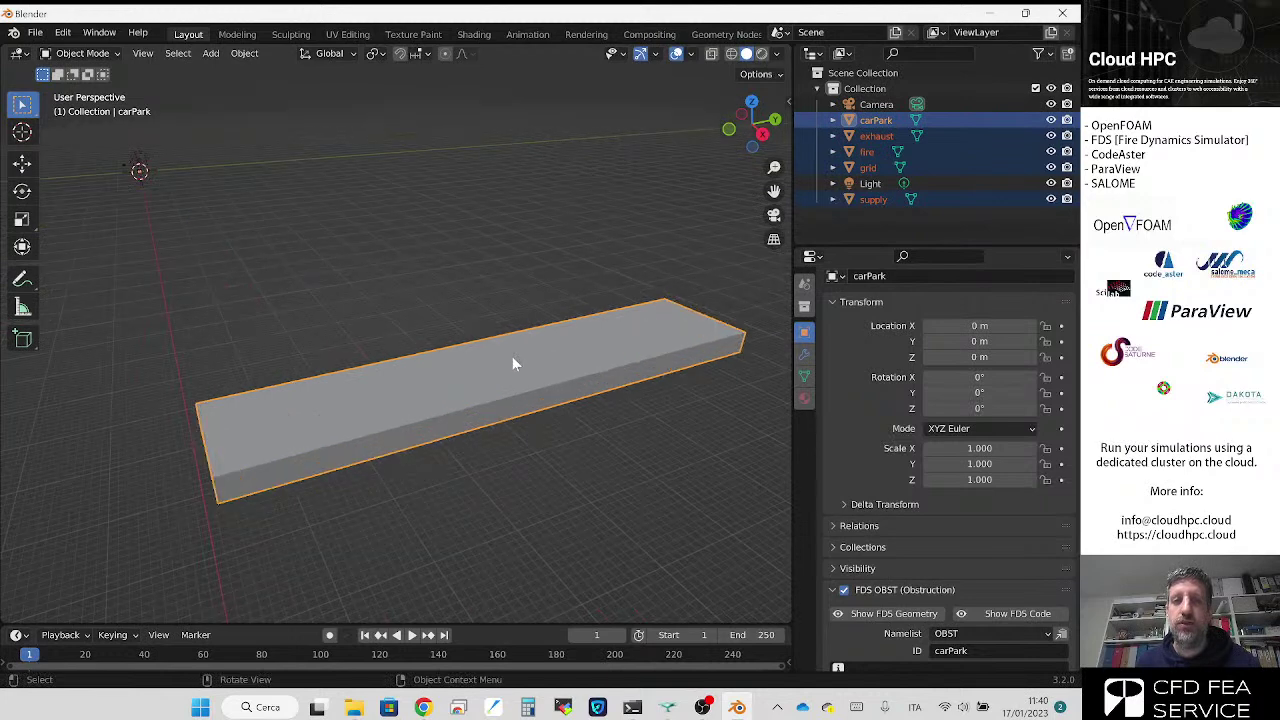
scroll(515, 358, up, 3)
scroll(534, 366, down, 2)
shift+middle_drag(534, 370, 518, 346)
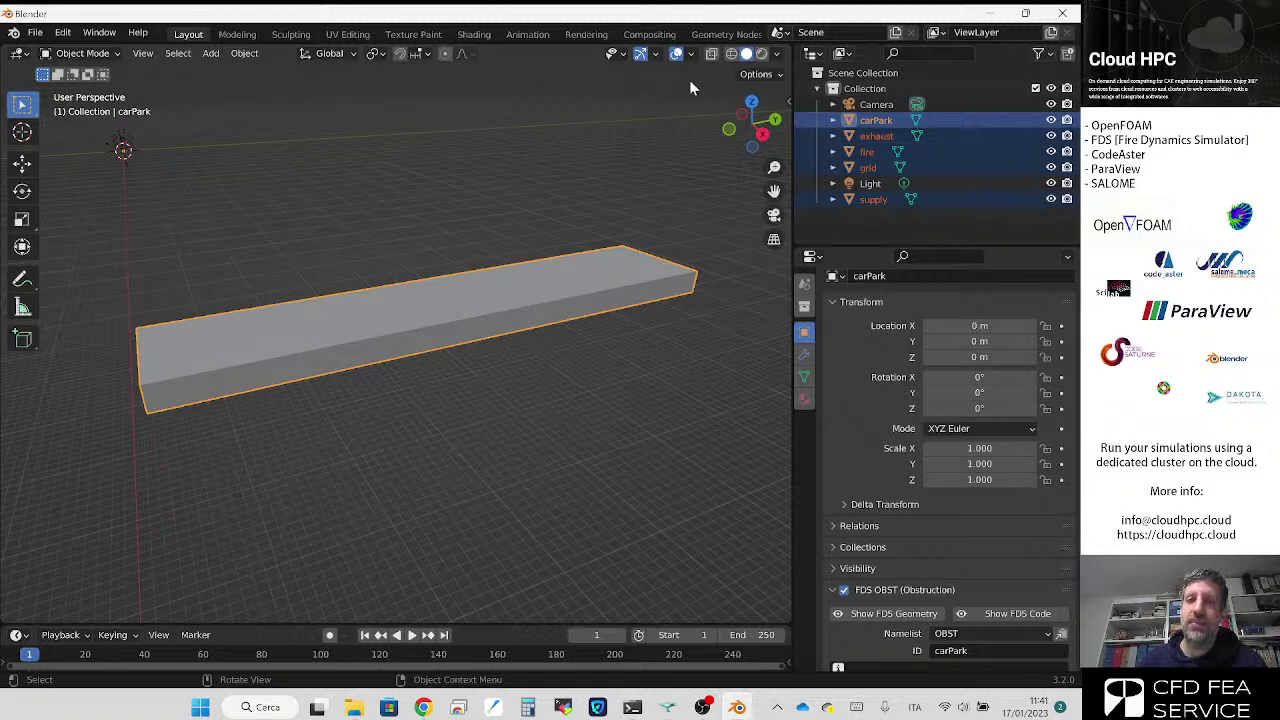
click(712, 54)
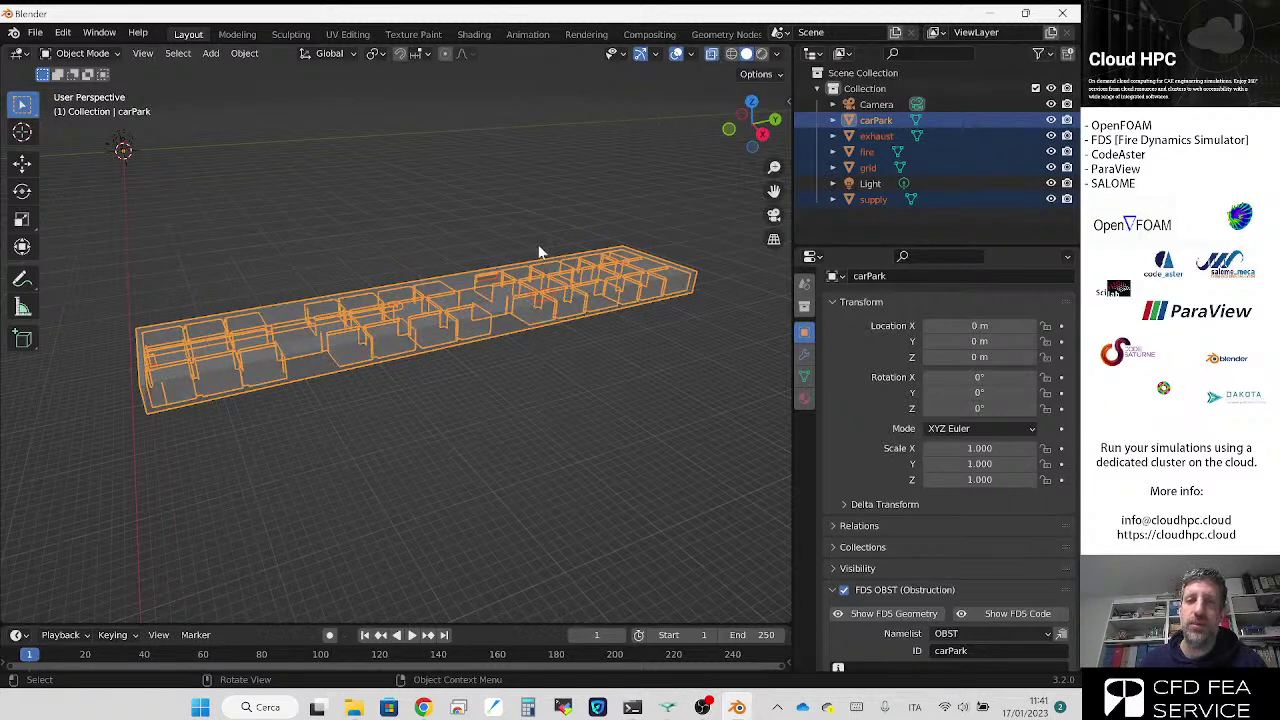
click(421, 234)
Step: Highlight the fire, grid, supply and exhaust objects in turn to check where each lies in the car park
mouse_move(409, 275)
middle_down()
mouse_move(416, 299)
mouse_move(420, 282)
middle_up()
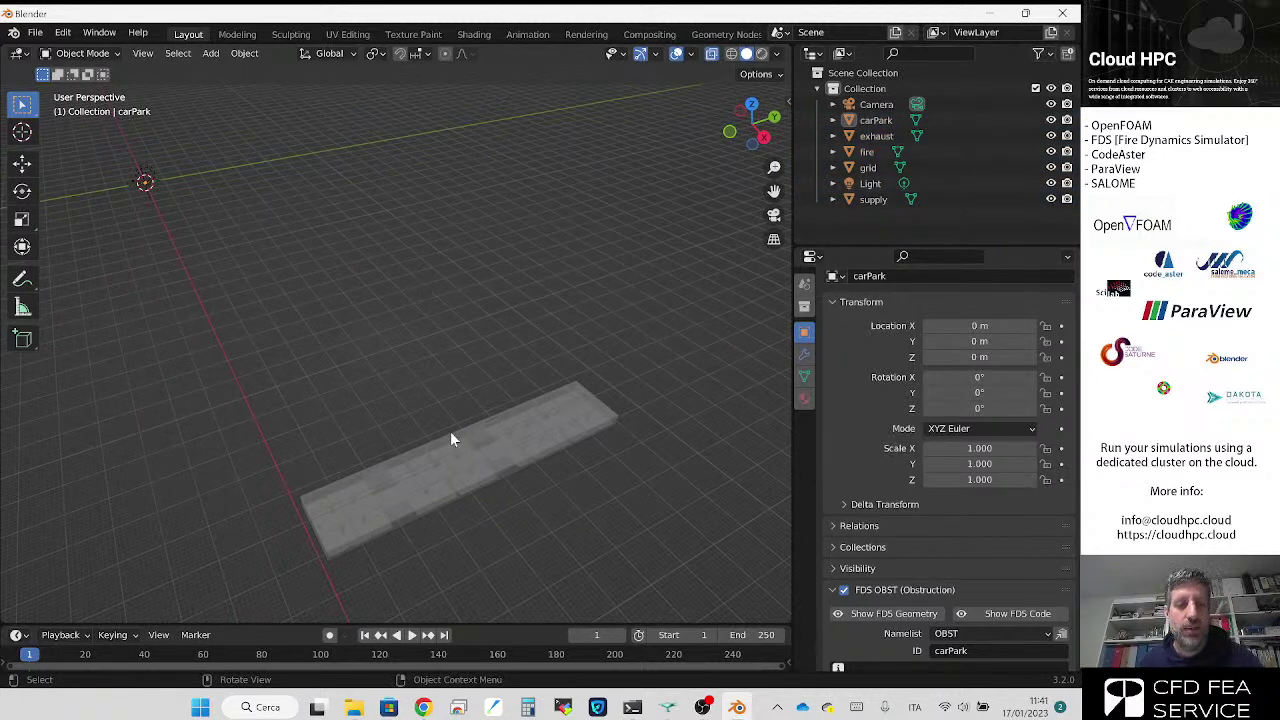
middle_drag(459, 470, 435, 307)
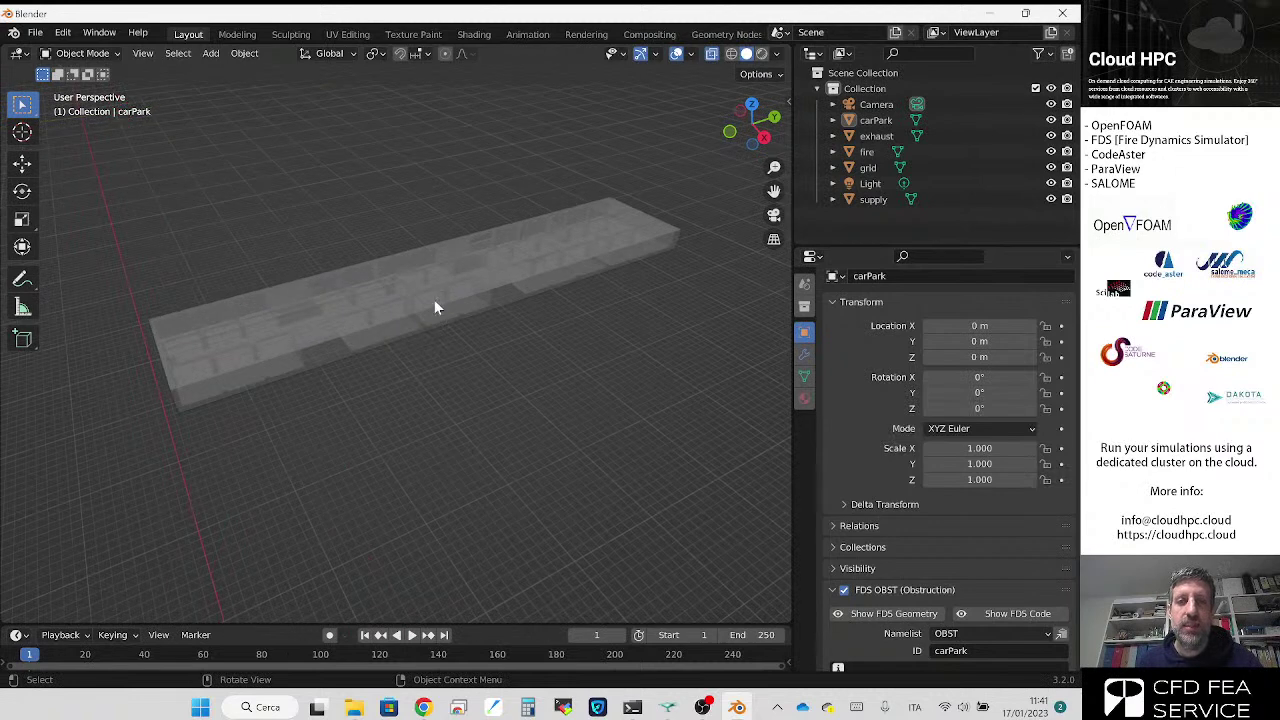
scroll(442, 288, up, 3)
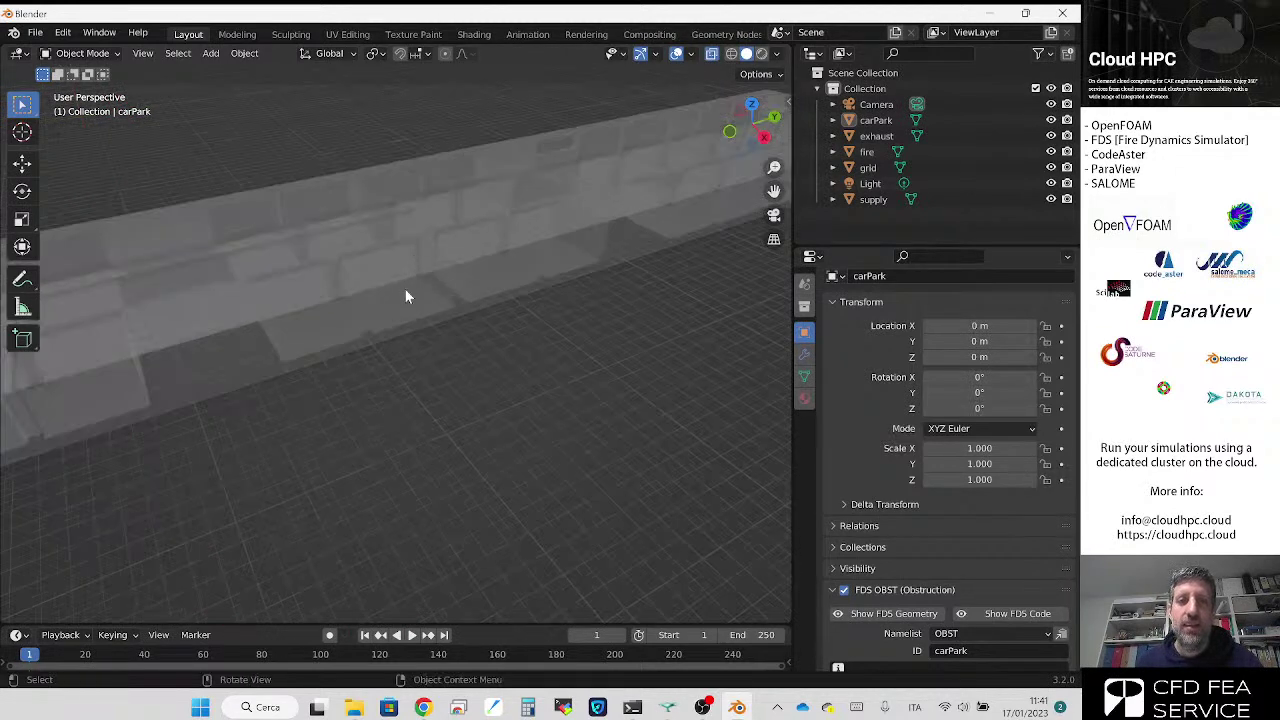
scroll(440, 264, down, 4)
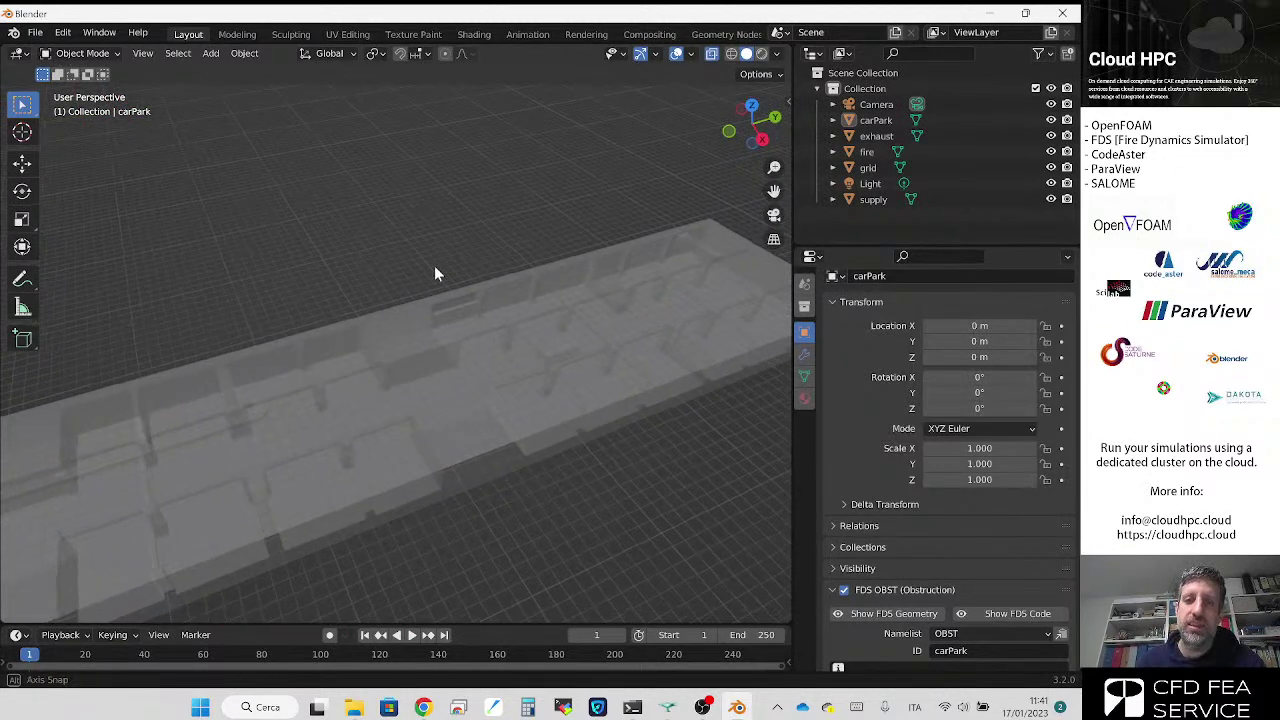
click(877, 151)
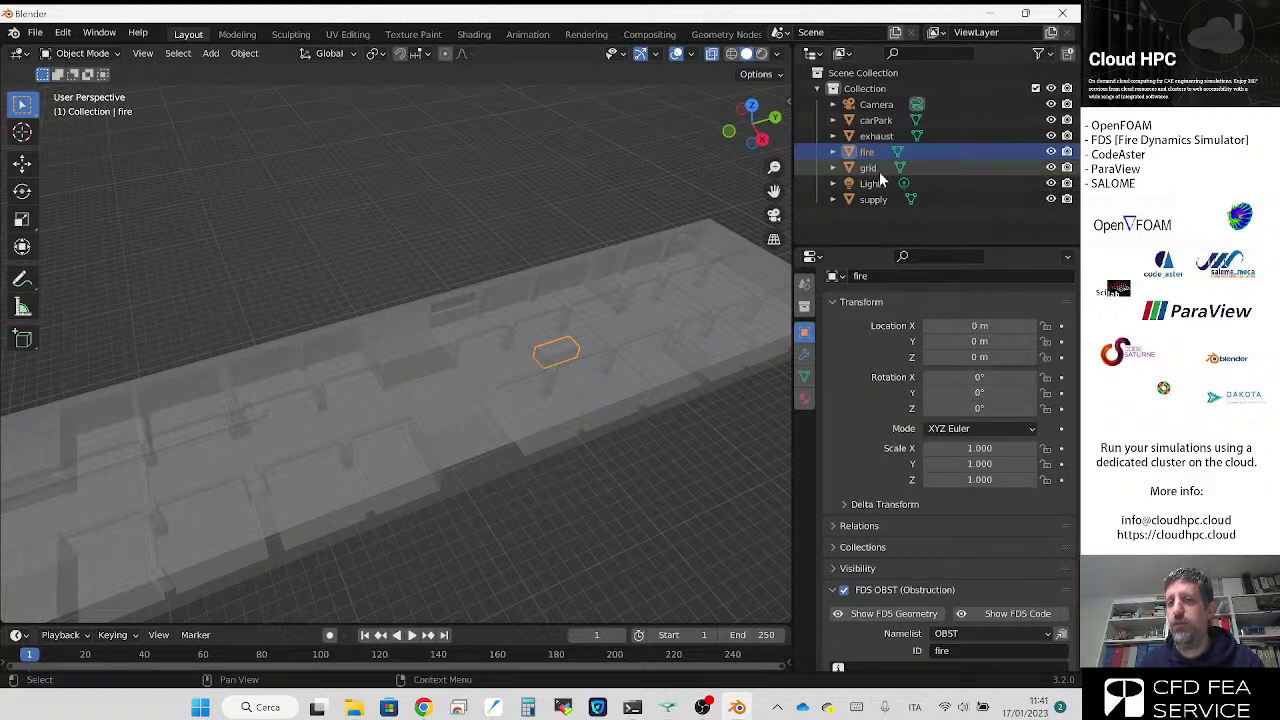
click(878, 168)
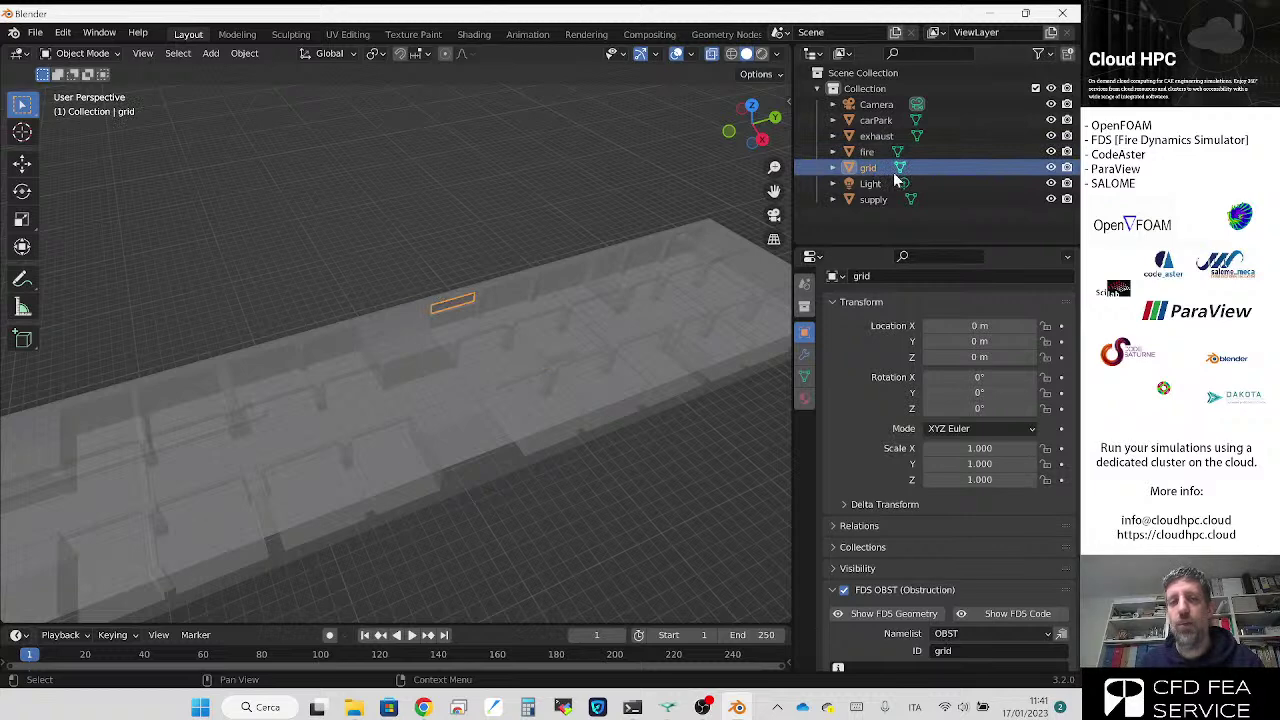
click(875, 199)
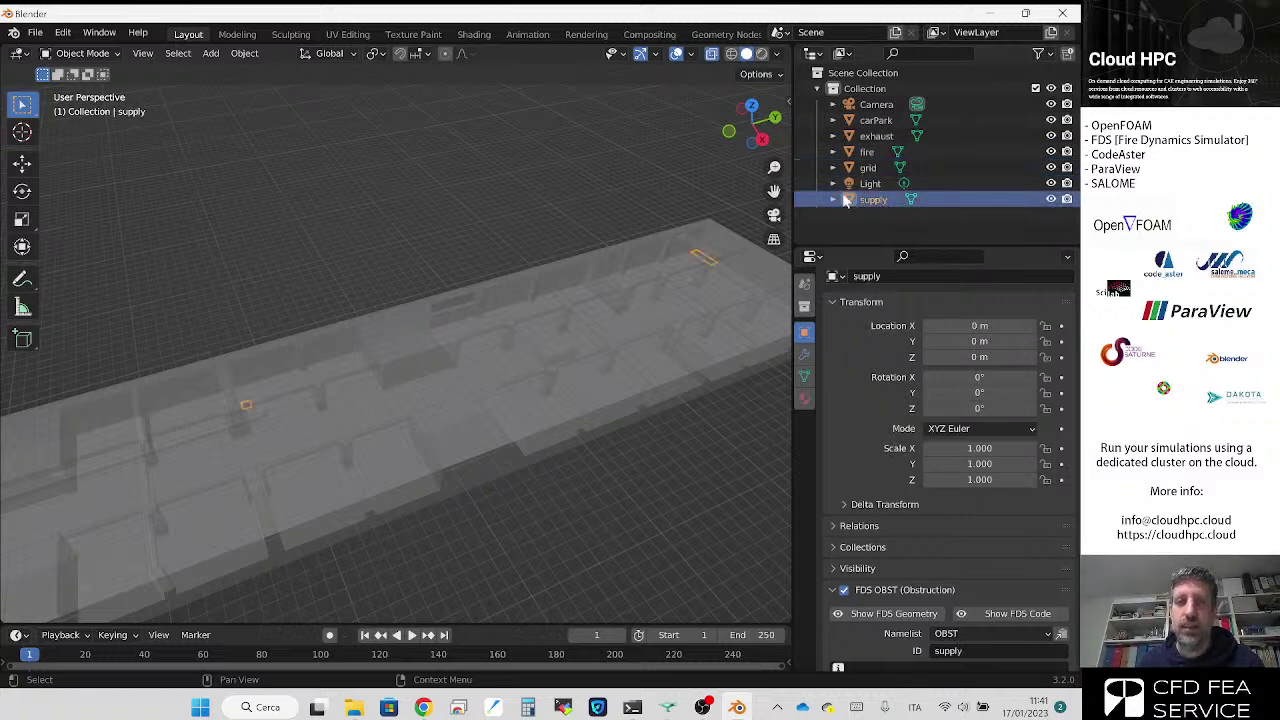
scroll(695, 230, down, 5)
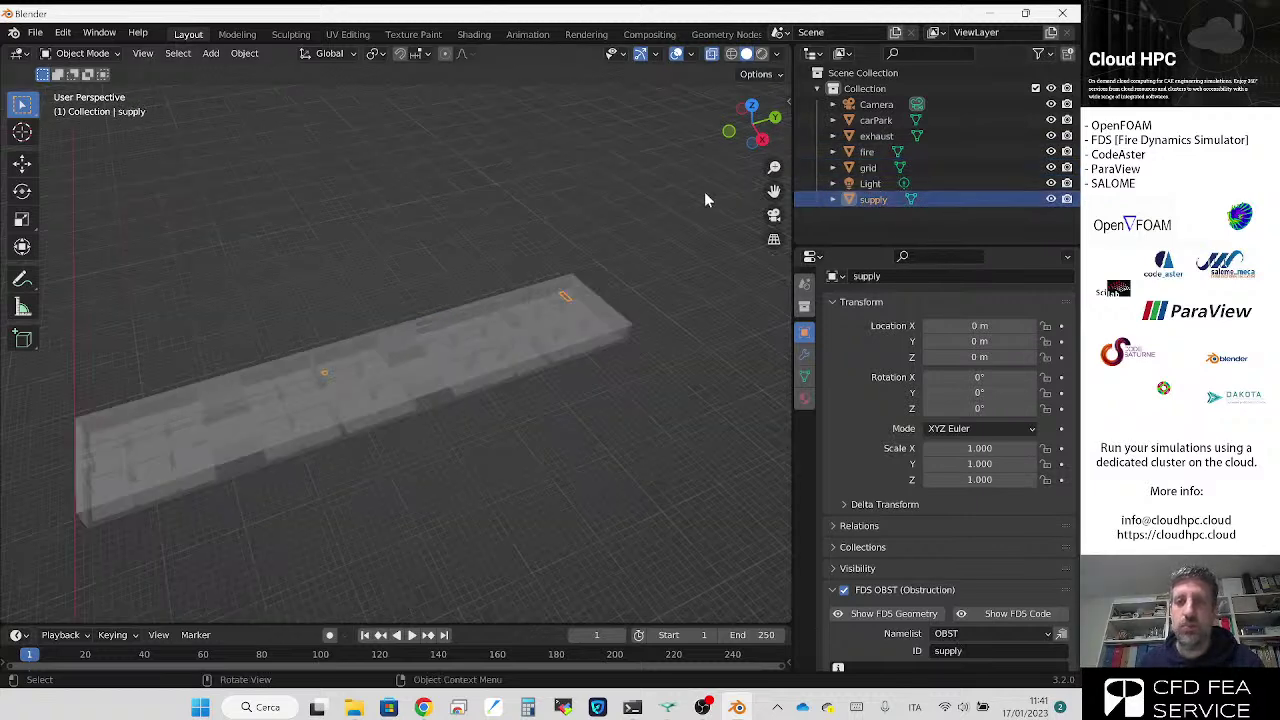
click(877, 136)
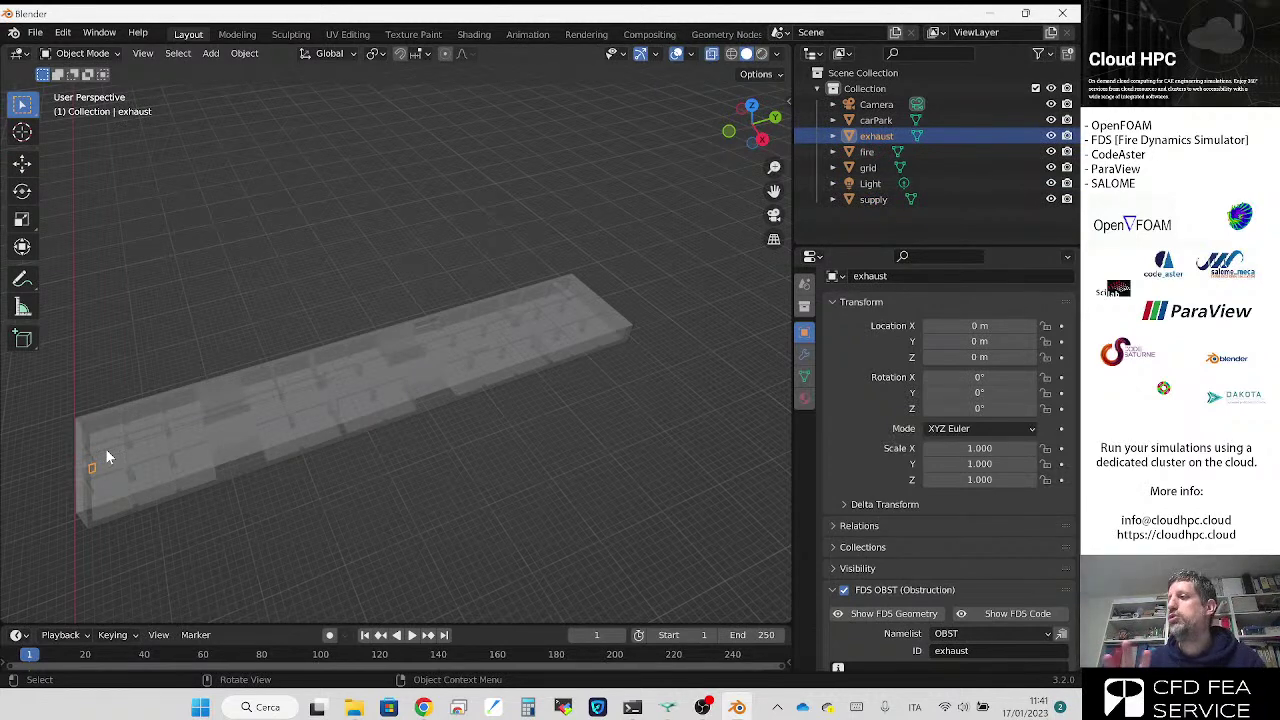
Step: Select the carPark object, widen the properties area, collapse its transform settings and review the FDS namelist choices, keeping OBST
click(872, 121)
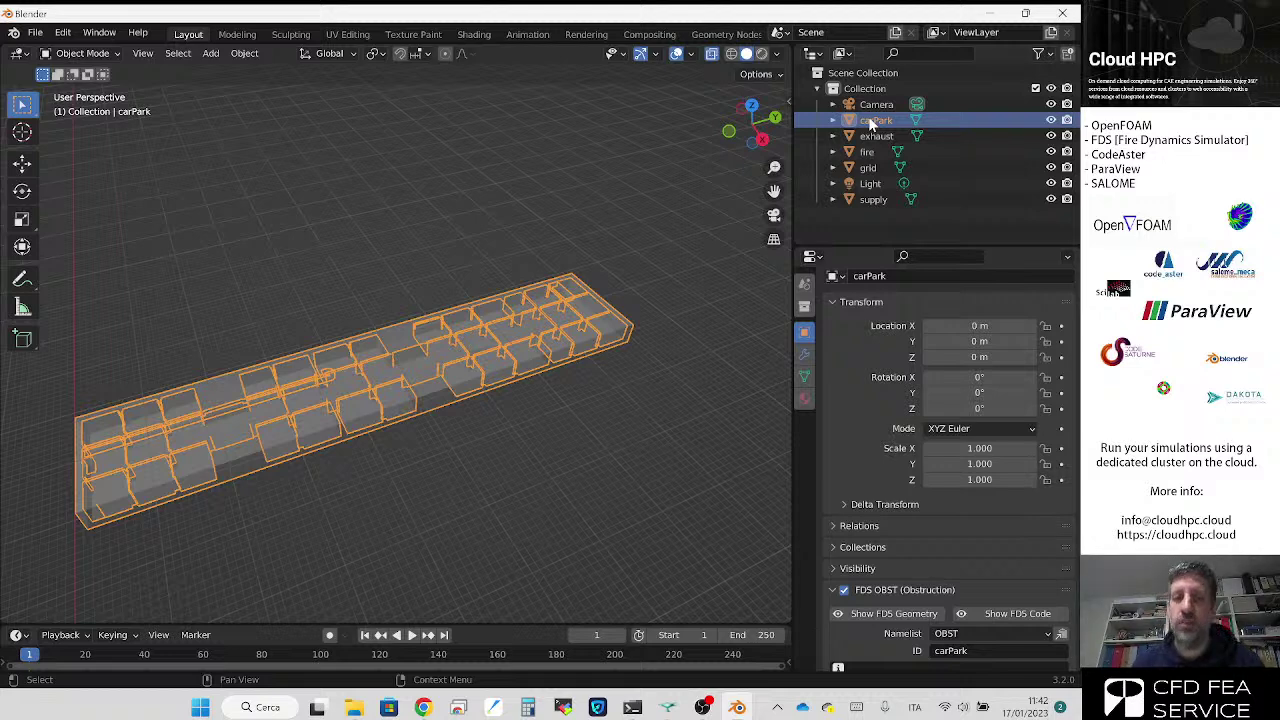
scroll(392, 406, up, 3)
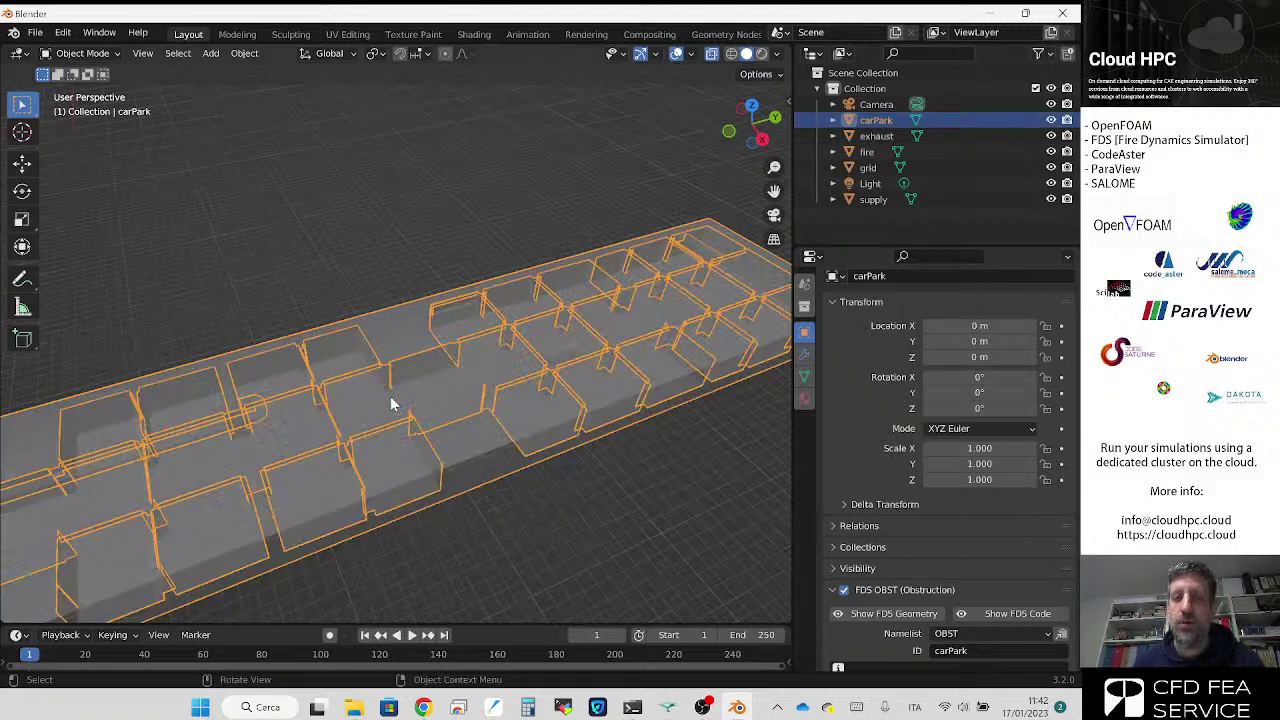
middle_drag(456, 418, 461, 420)
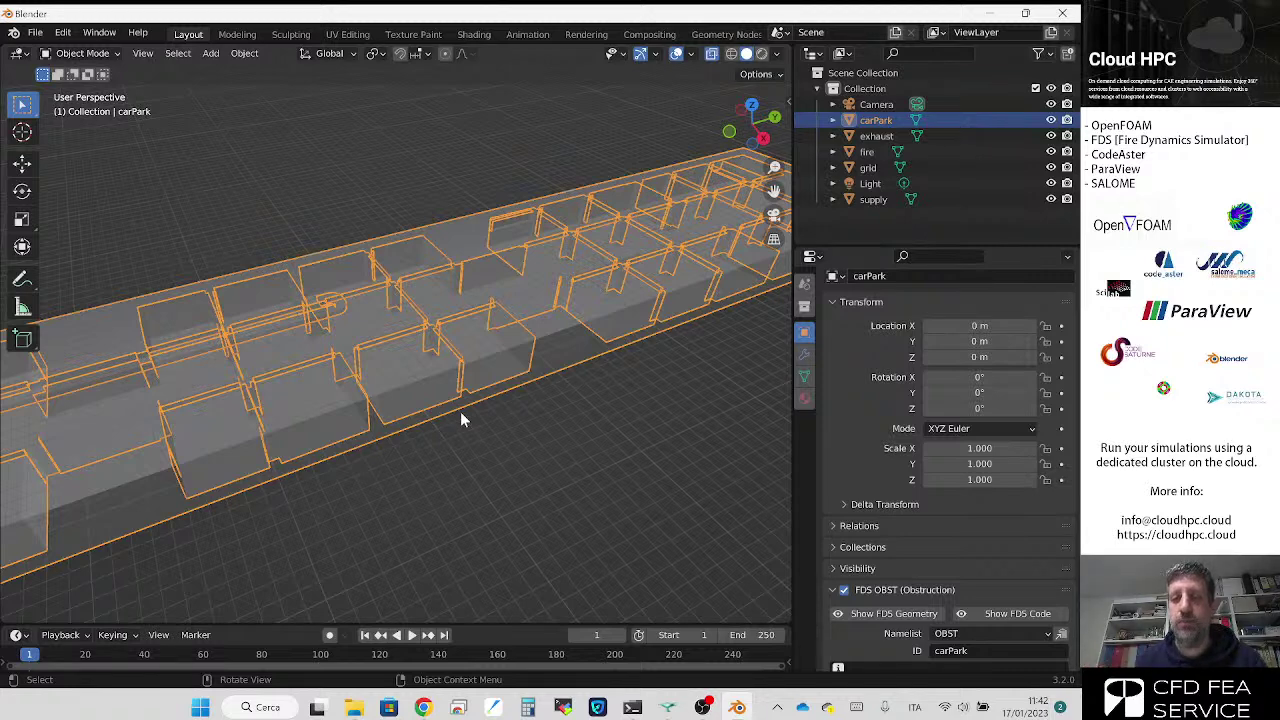
drag(794, 440, 721, 437)
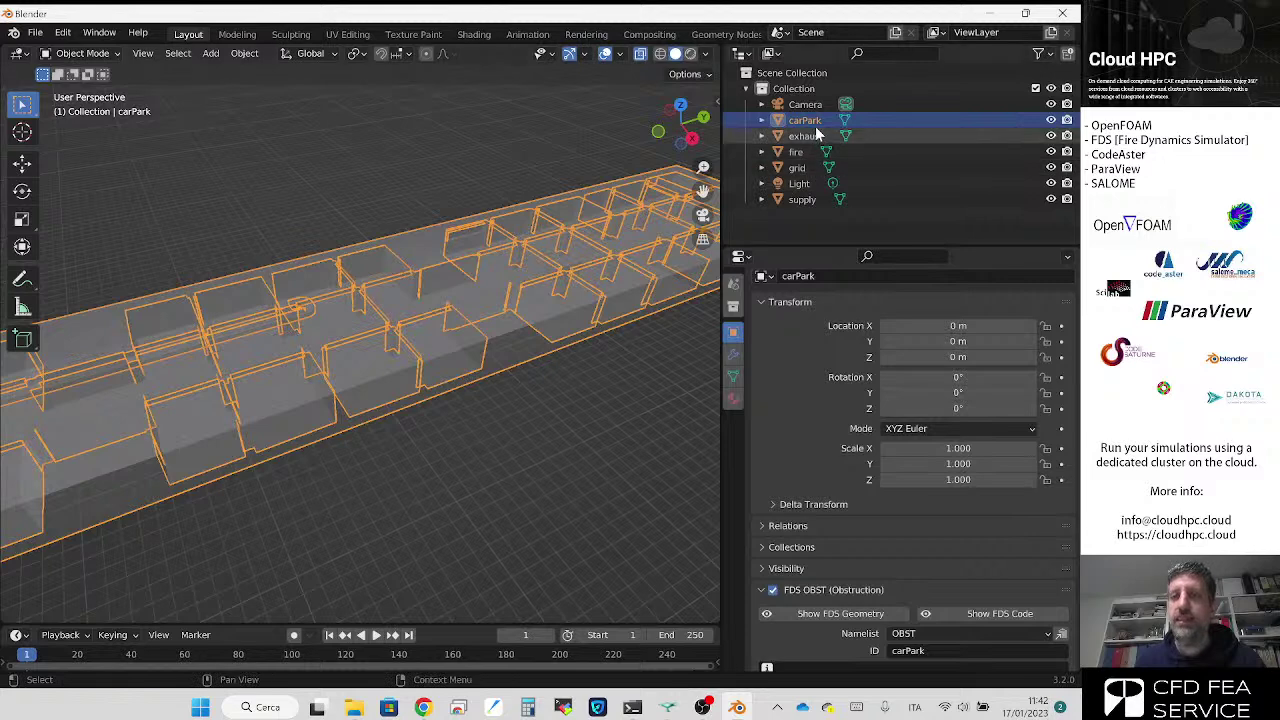
click(790, 302)
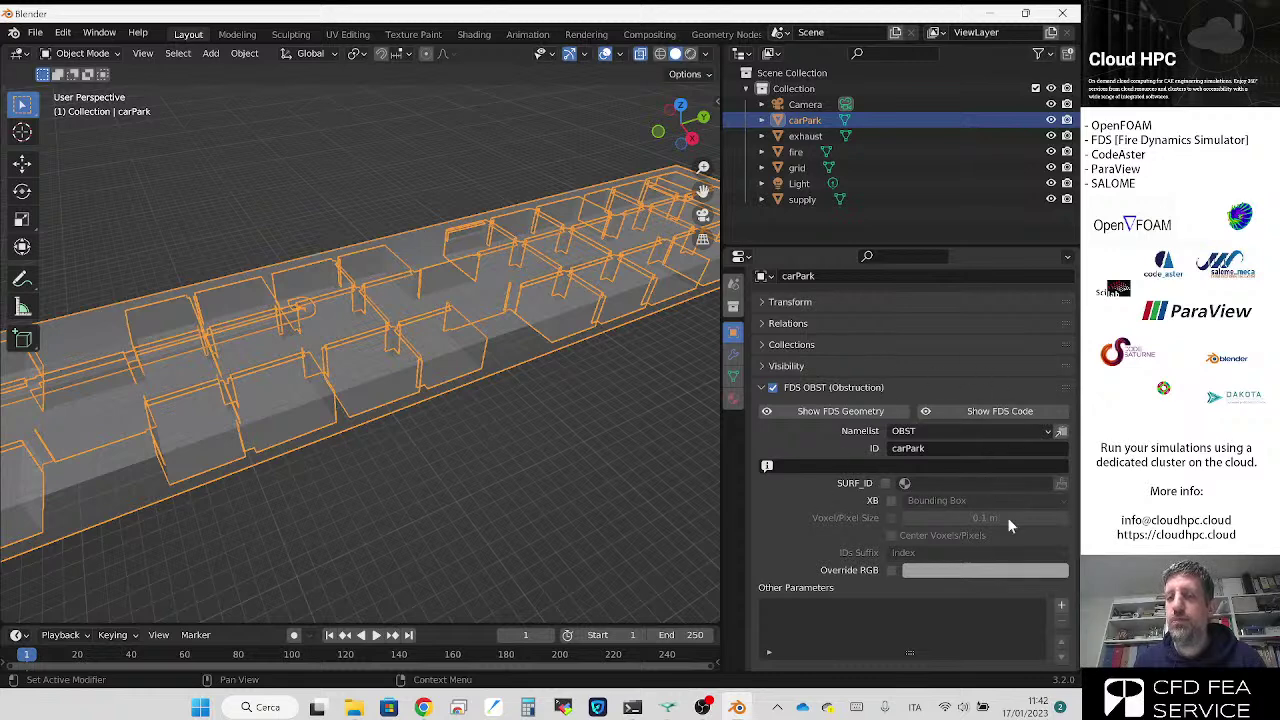
click(920, 434)
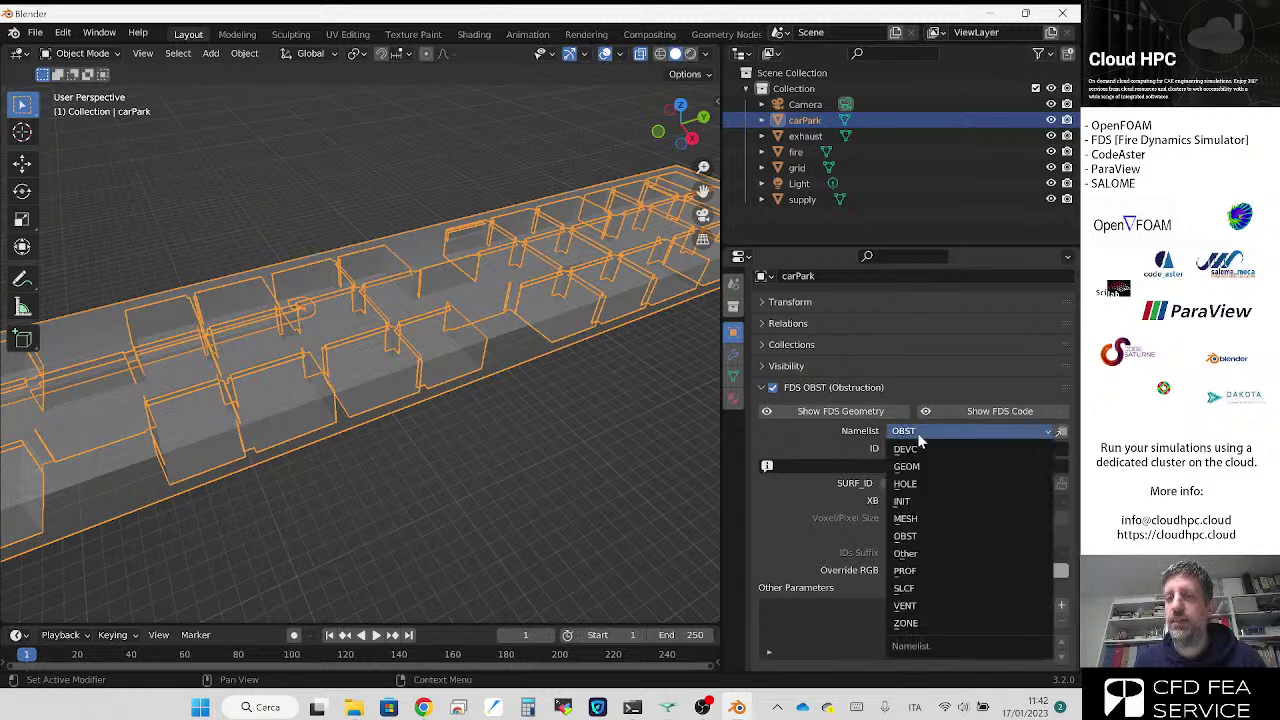
click(918, 435)
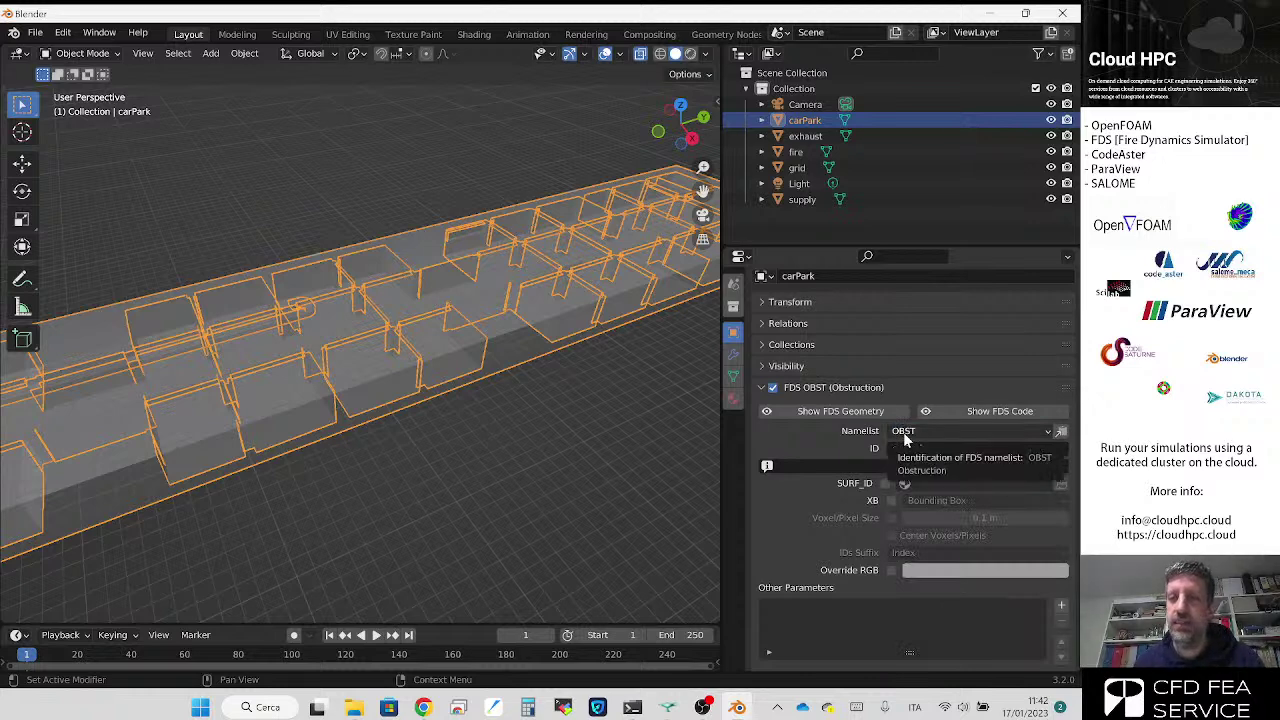
Step: Enable XB export as Bounding Box for carPark and preview its FDS geometry without the text window covering it
click(891, 501)
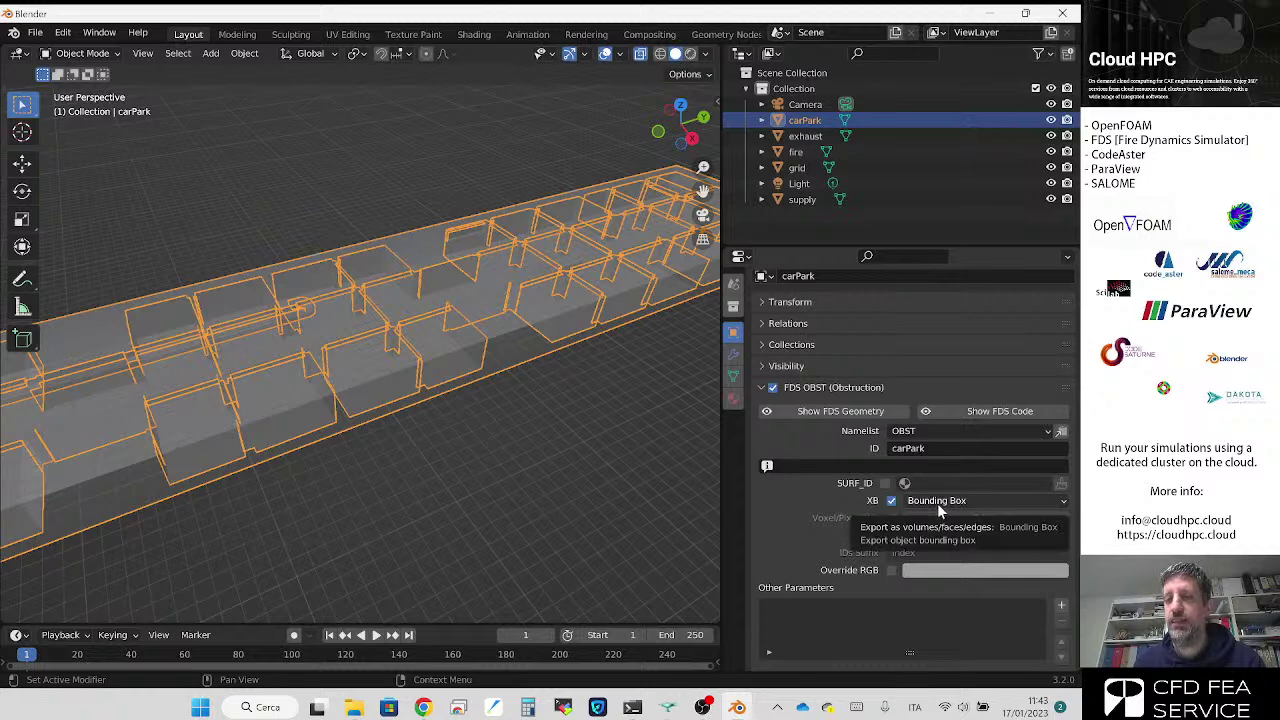
click(860, 412)
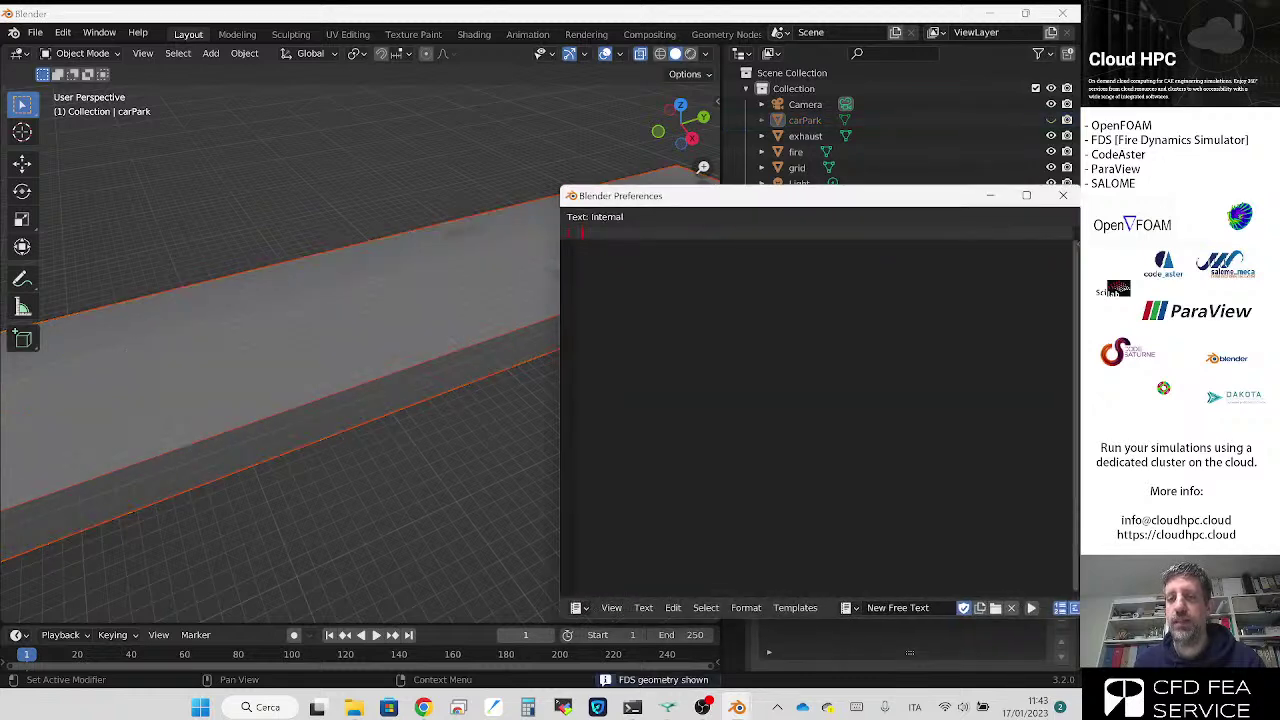
drag(766, 204, 802, 422)
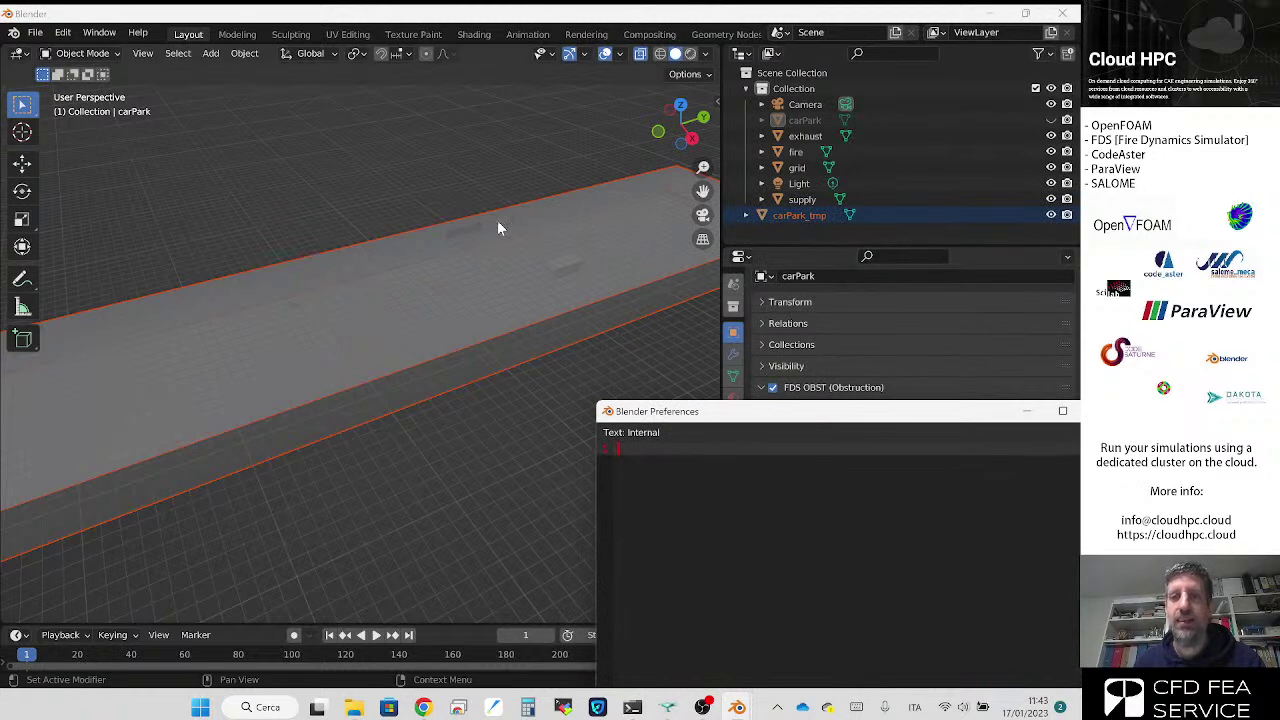
drag(663, 411, 413, 275)
click(853, 276)
Step: Examine the FDS code generated for carPark's bounding box, closing the code and hiding the FDS geometry when finished
click(987, 409)
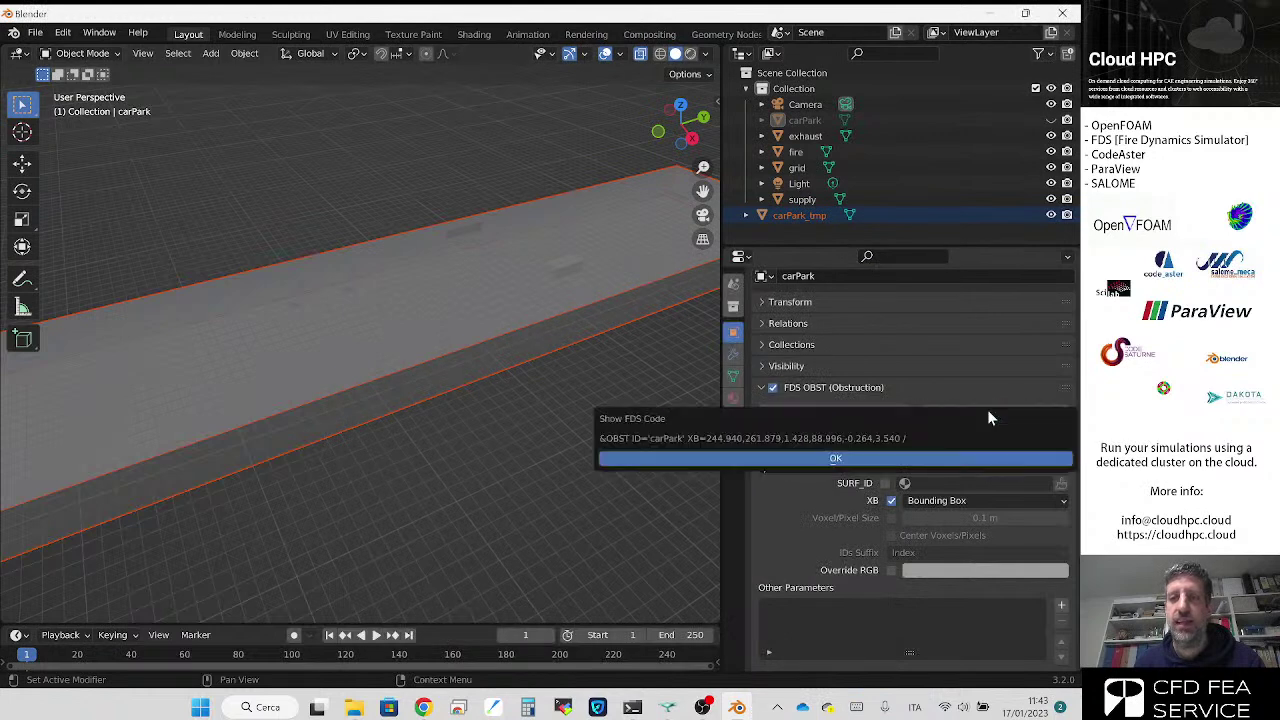
click(927, 461)
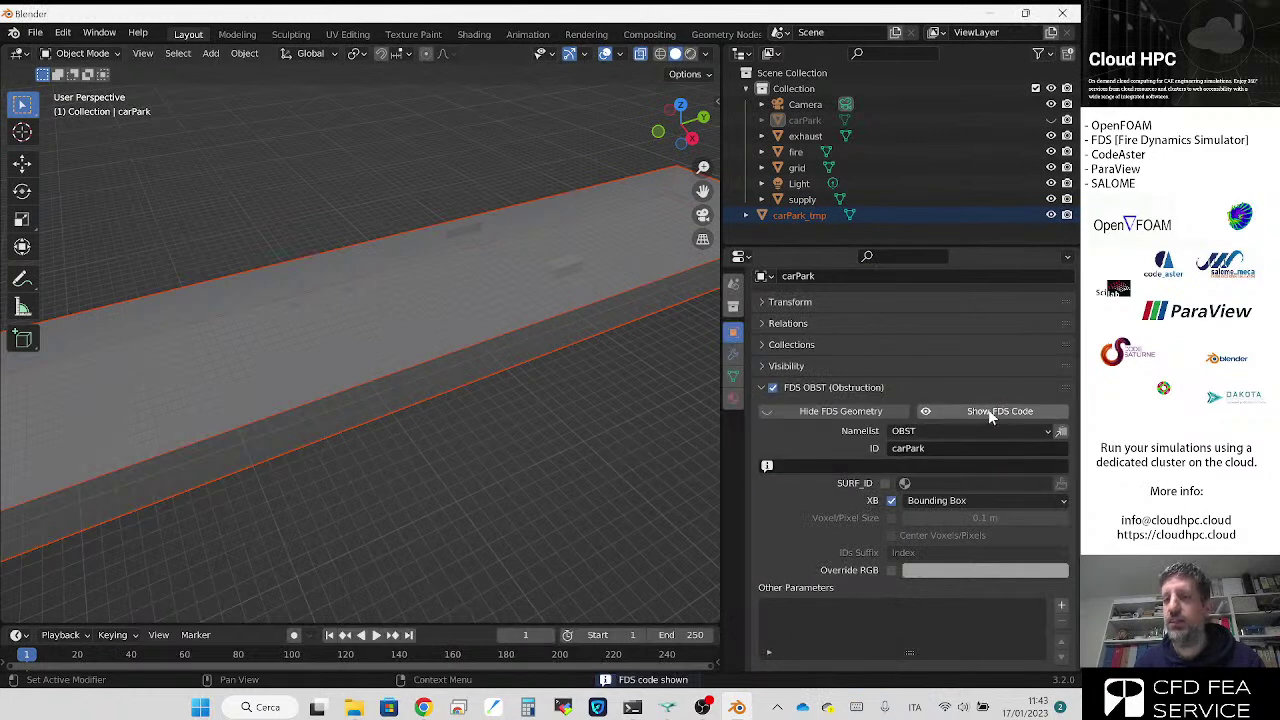
click(990, 415)
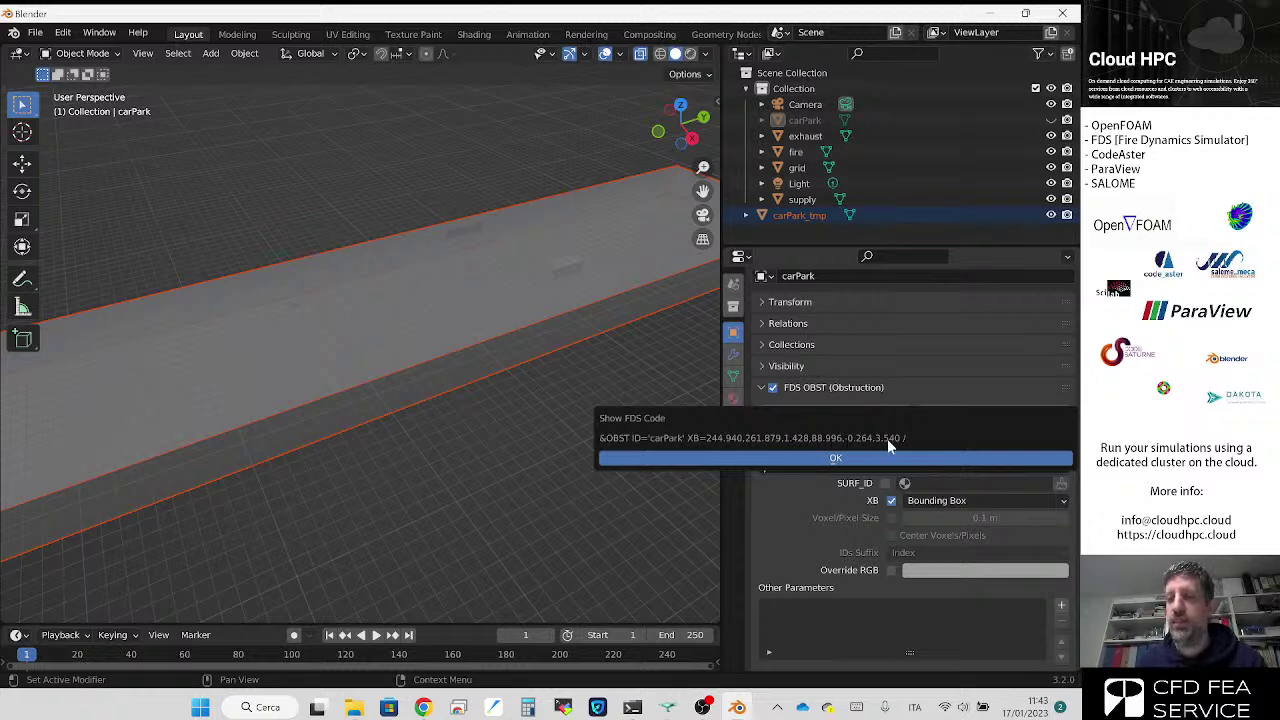
click(858, 459)
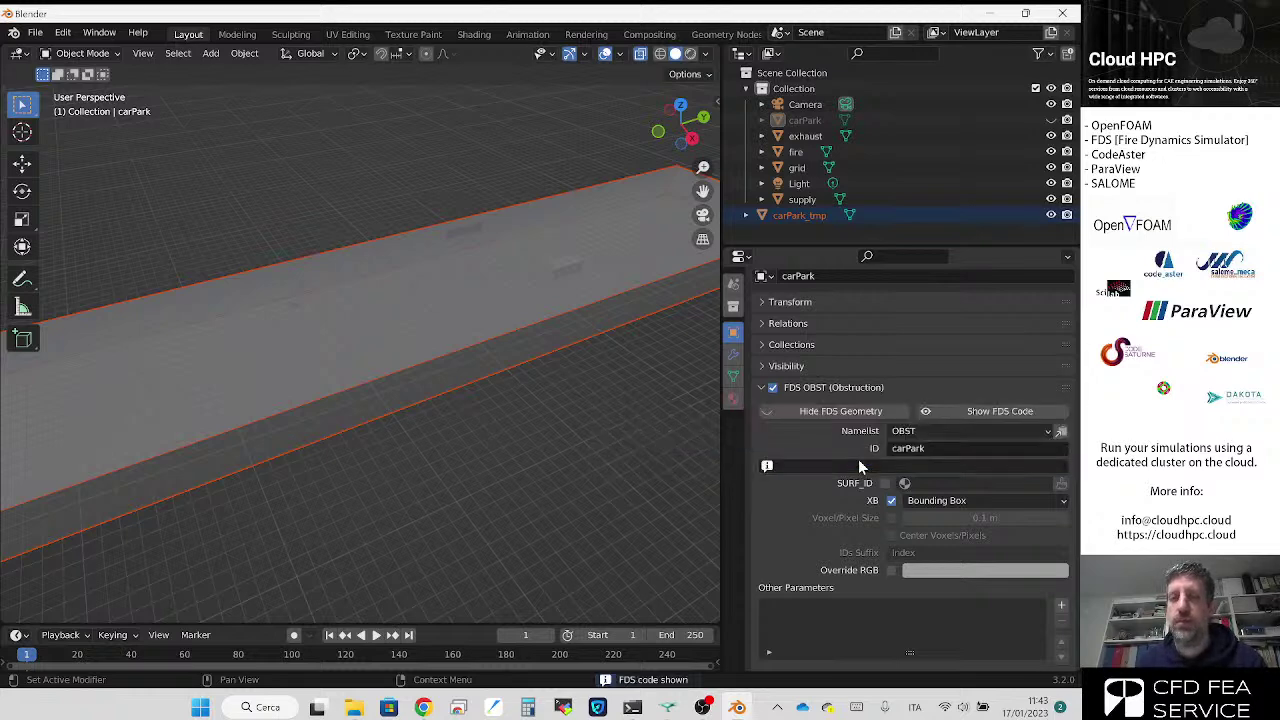
click(834, 410)
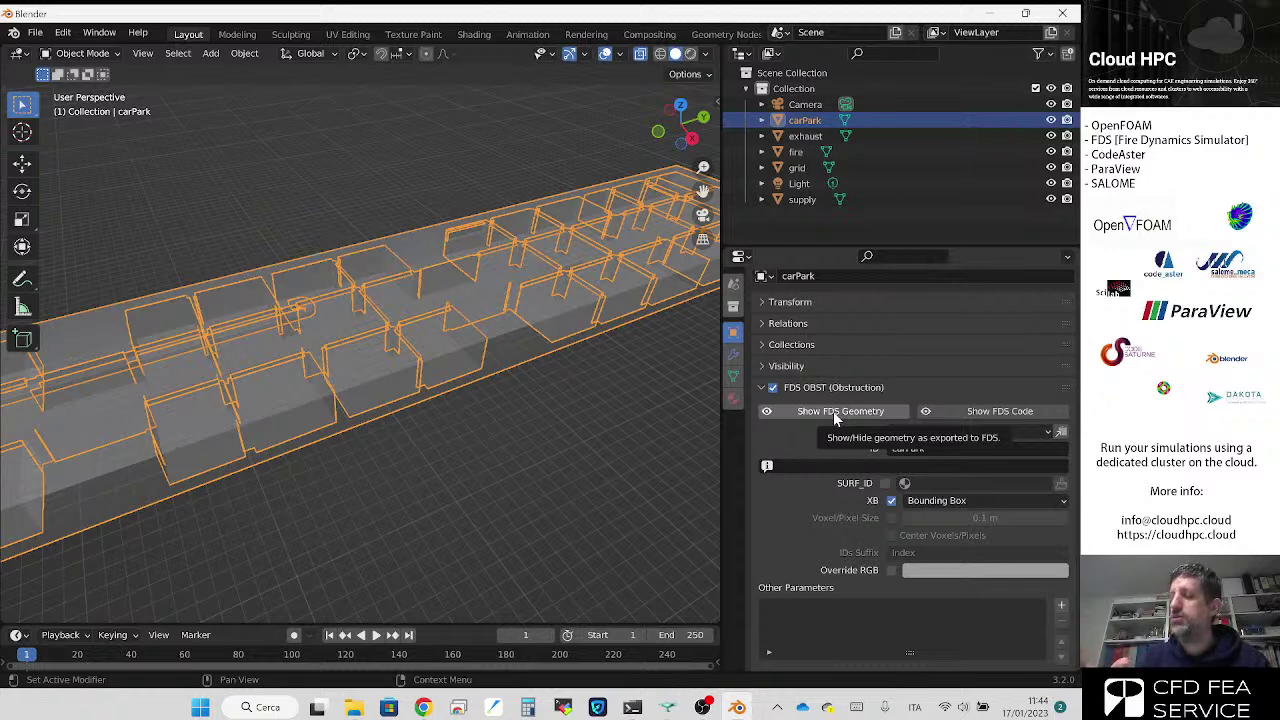
Step: Switch carPark's XB export to Voxels and enable a custom voxel size of 1 m
click(917, 502)
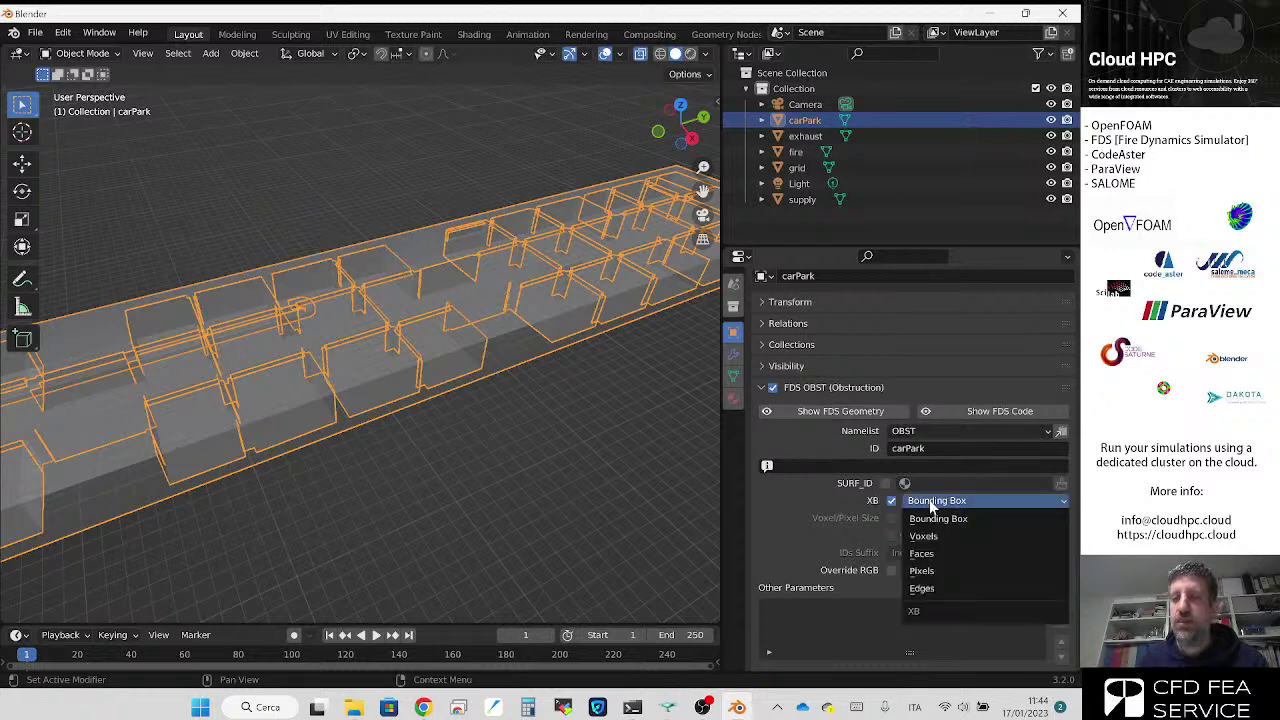
click(940, 538)
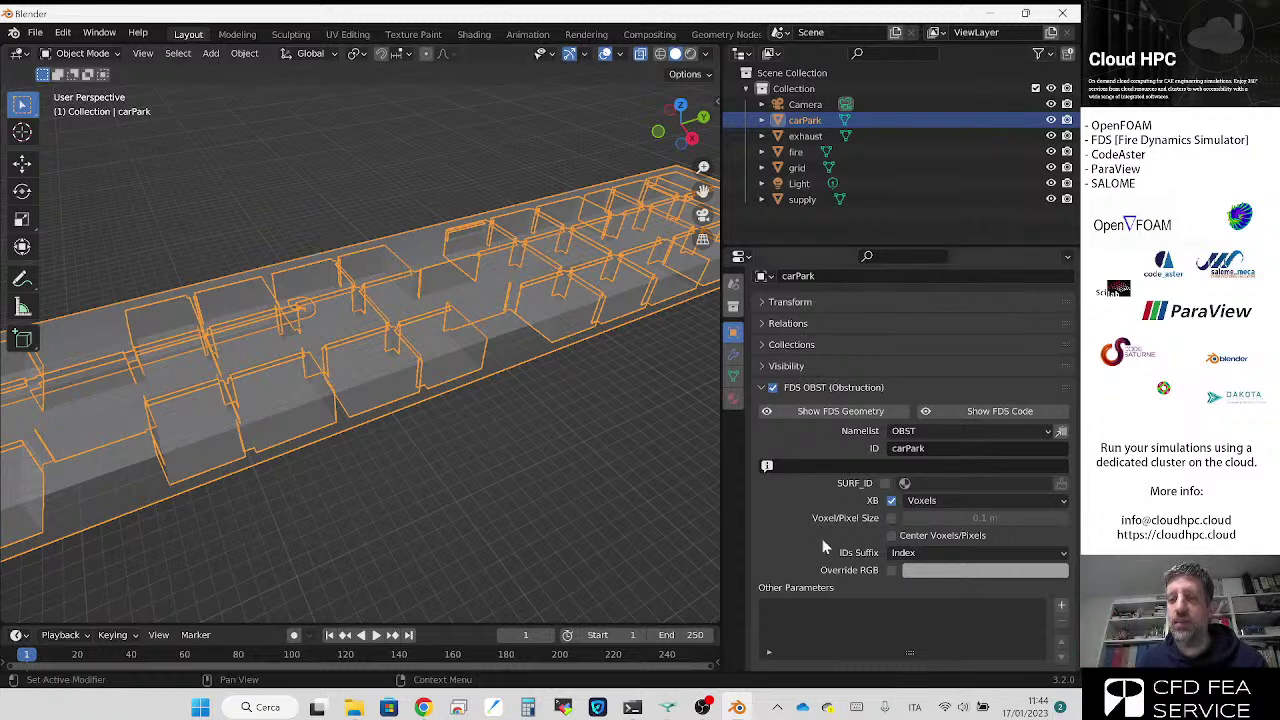
click(895, 521)
click(912, 519)
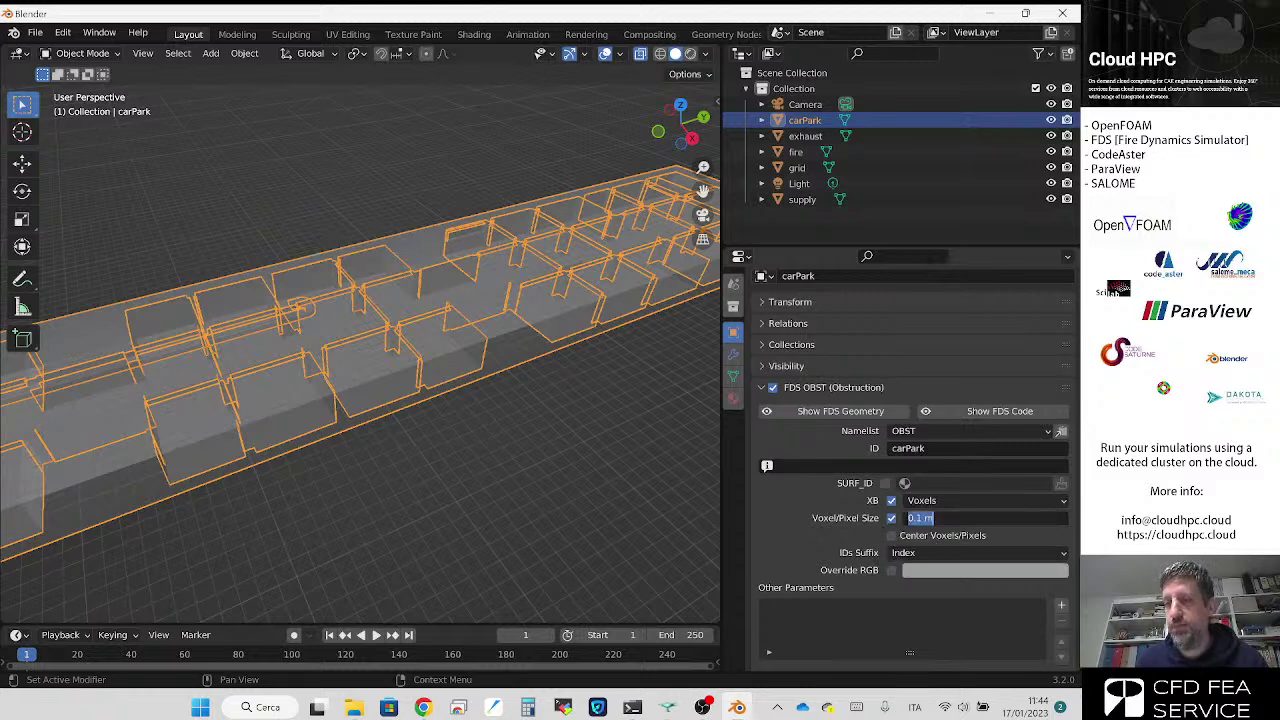
text(1)
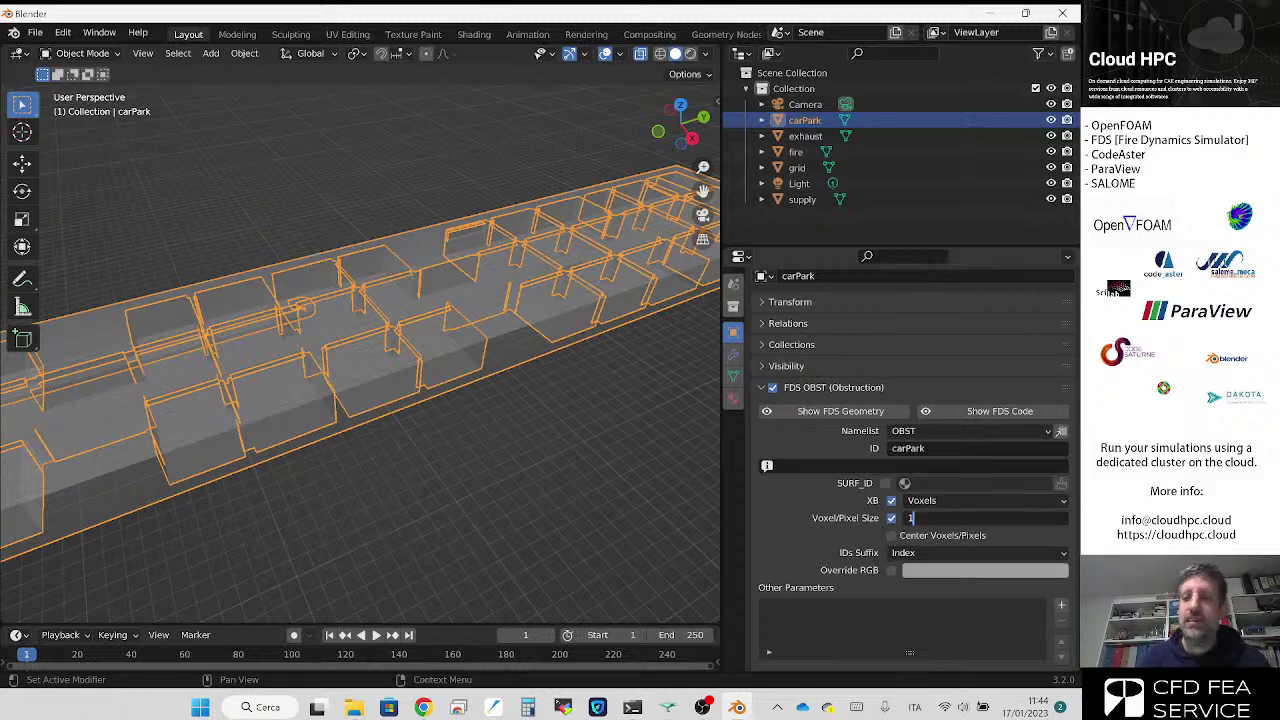
key(Return)
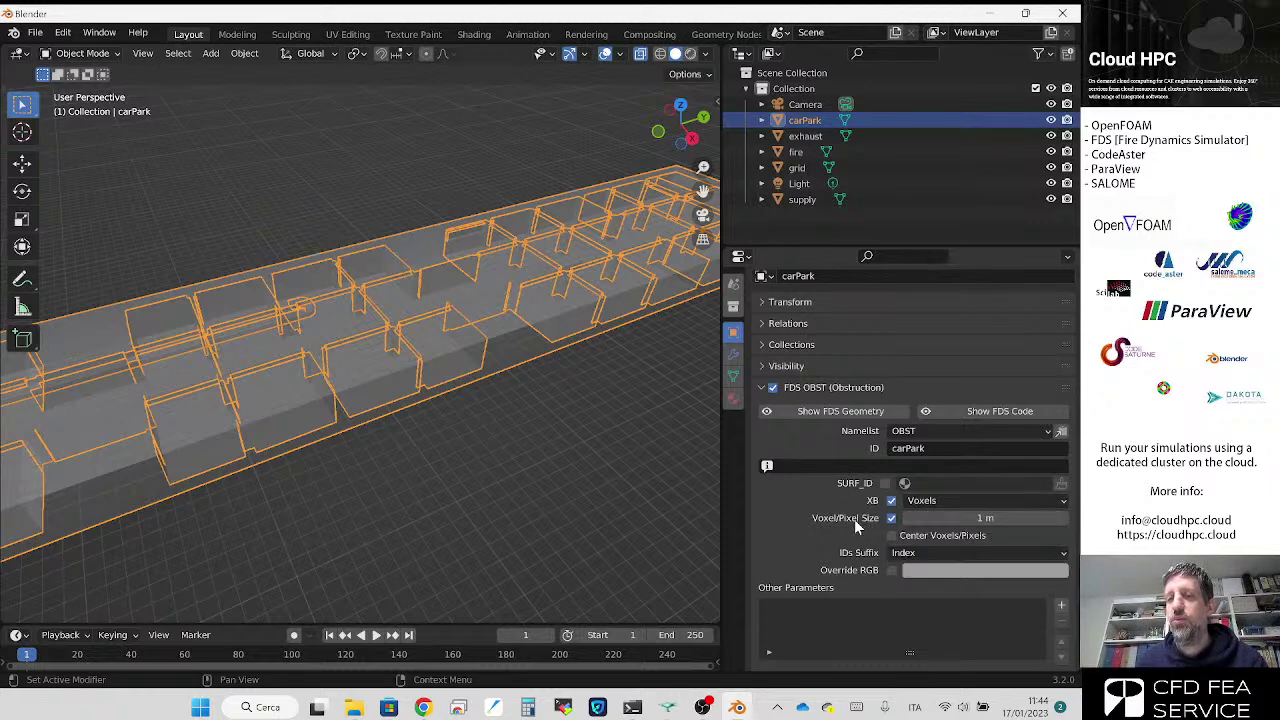
Step: Preview carPark's voxelized FDS geometry, clear the text window out of the way and inspect the blocks from several angles
click(851, 417)
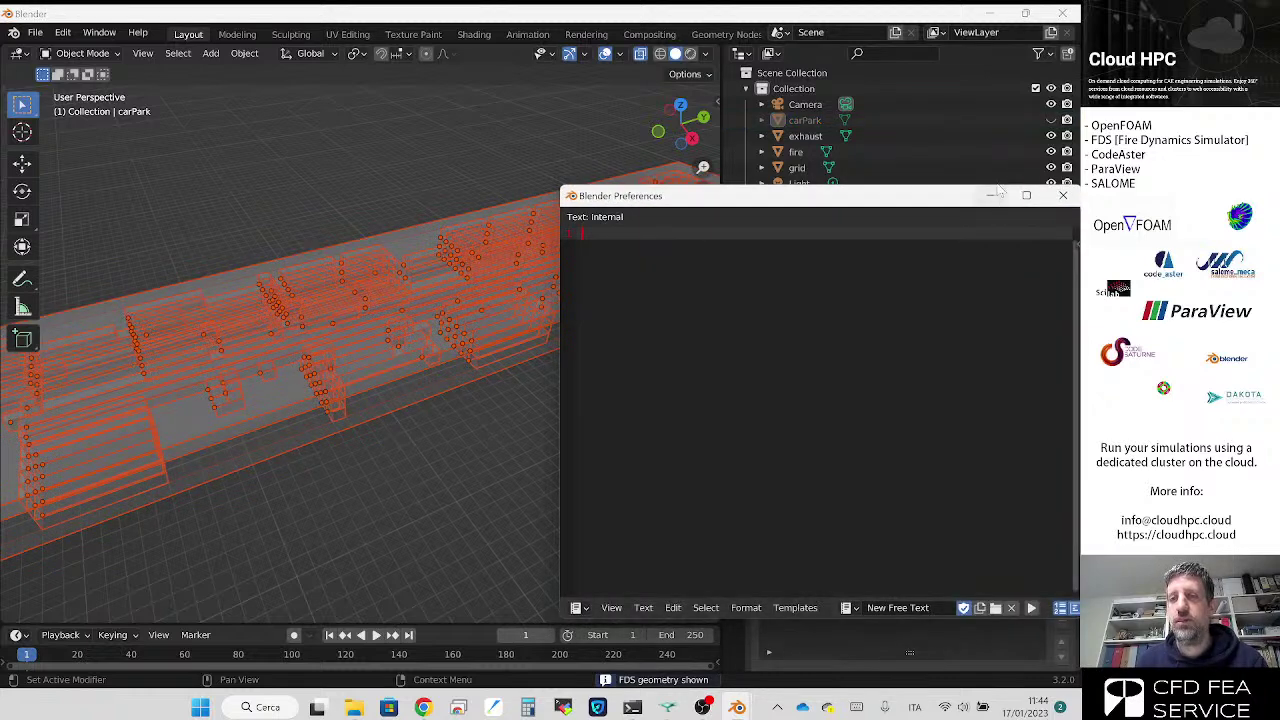
drag(931, 205, 529, 252)
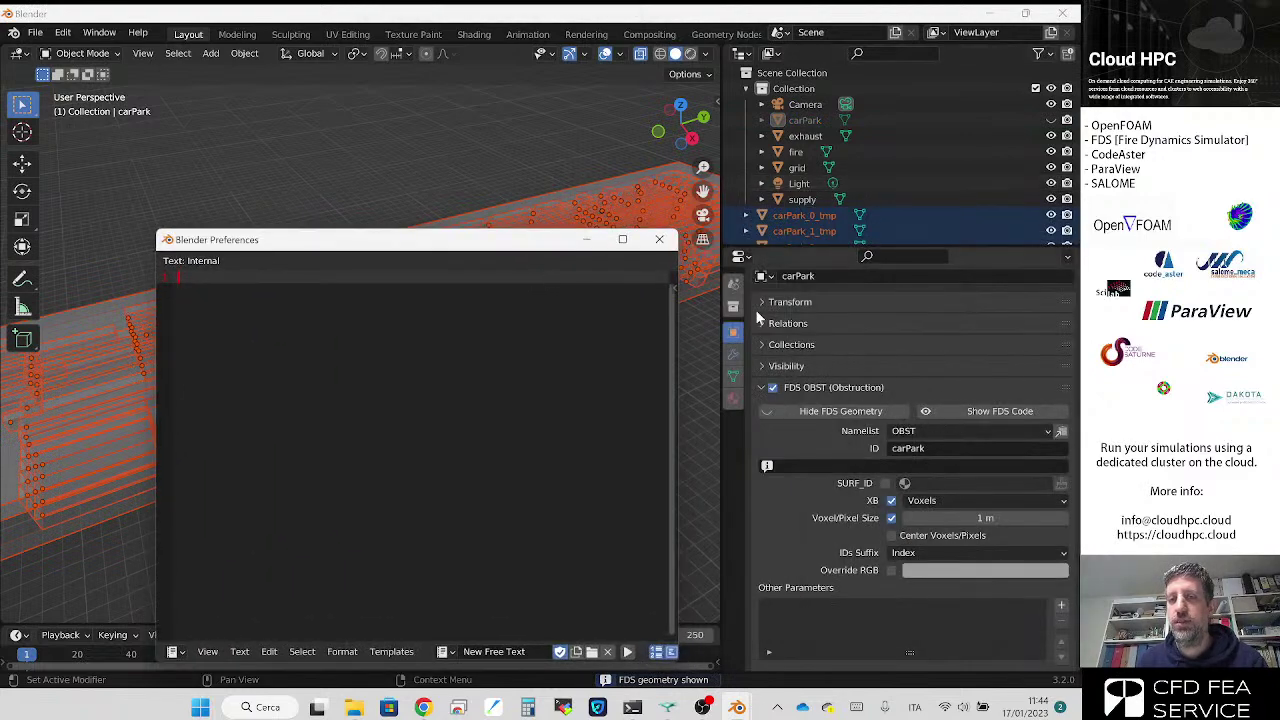
click(587, 240)
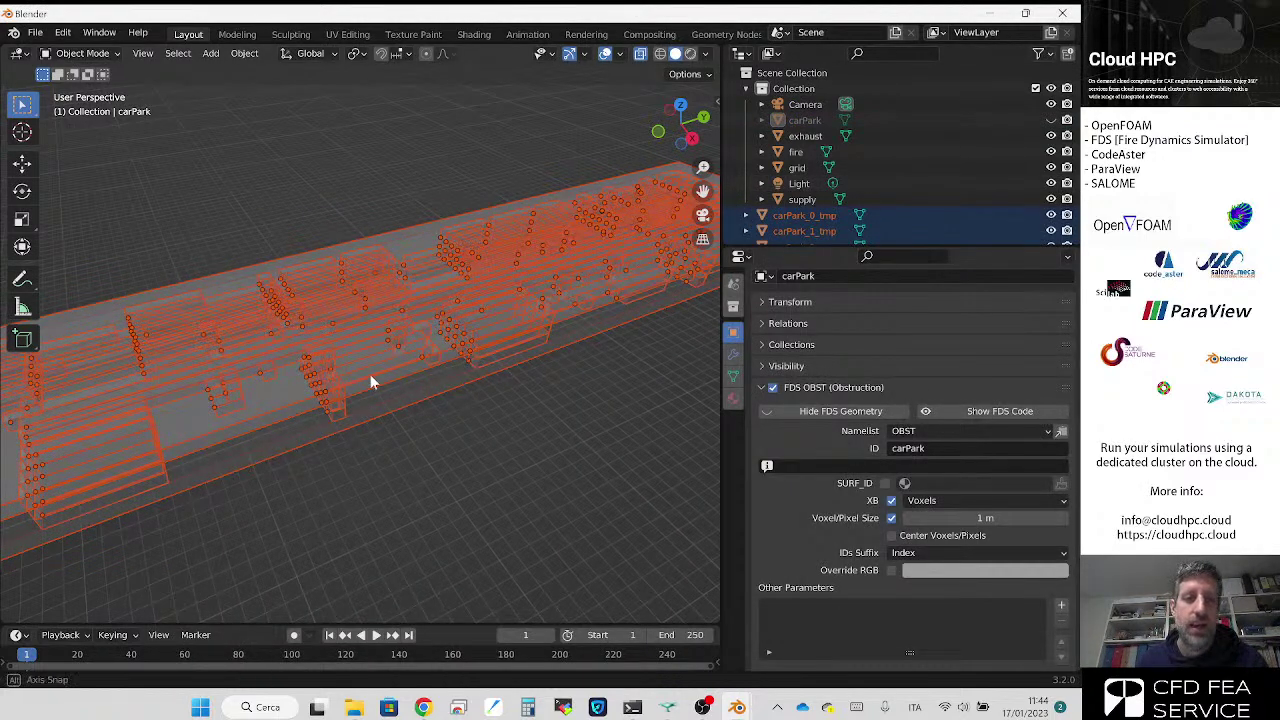
middle_drag(370, 374, 425, 359)
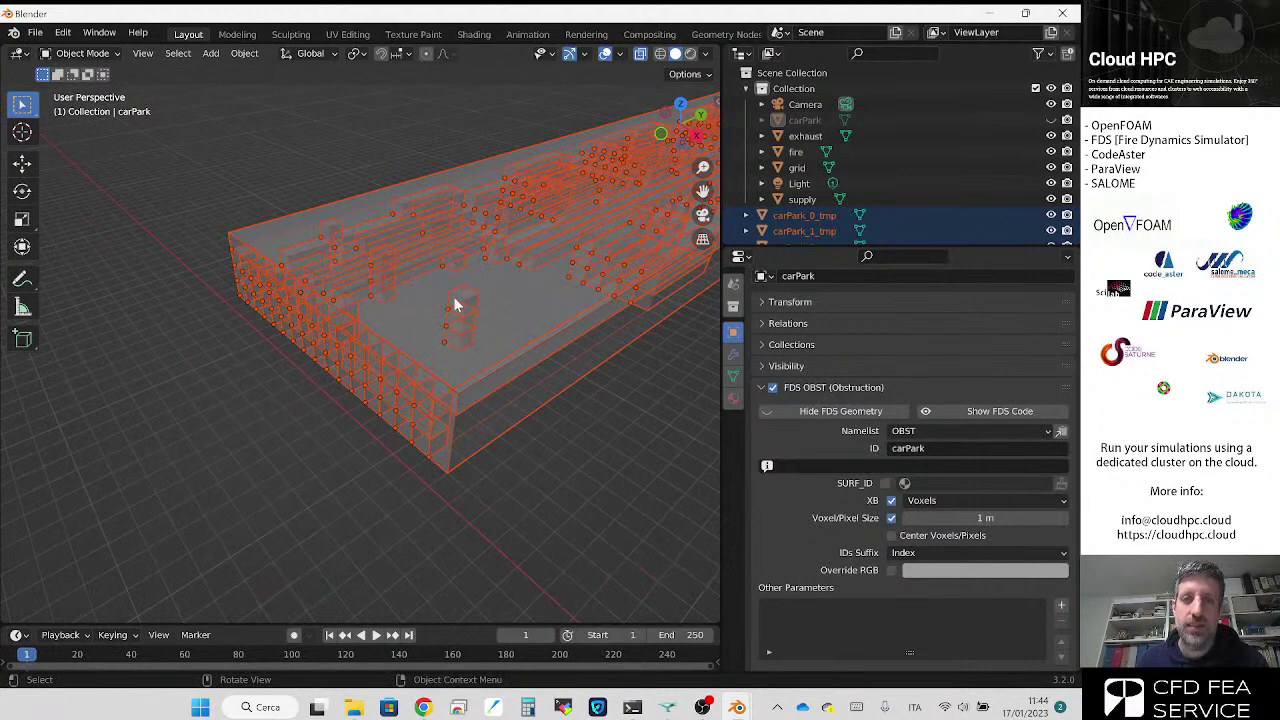
middle_drag(474, 288, 448, 296)
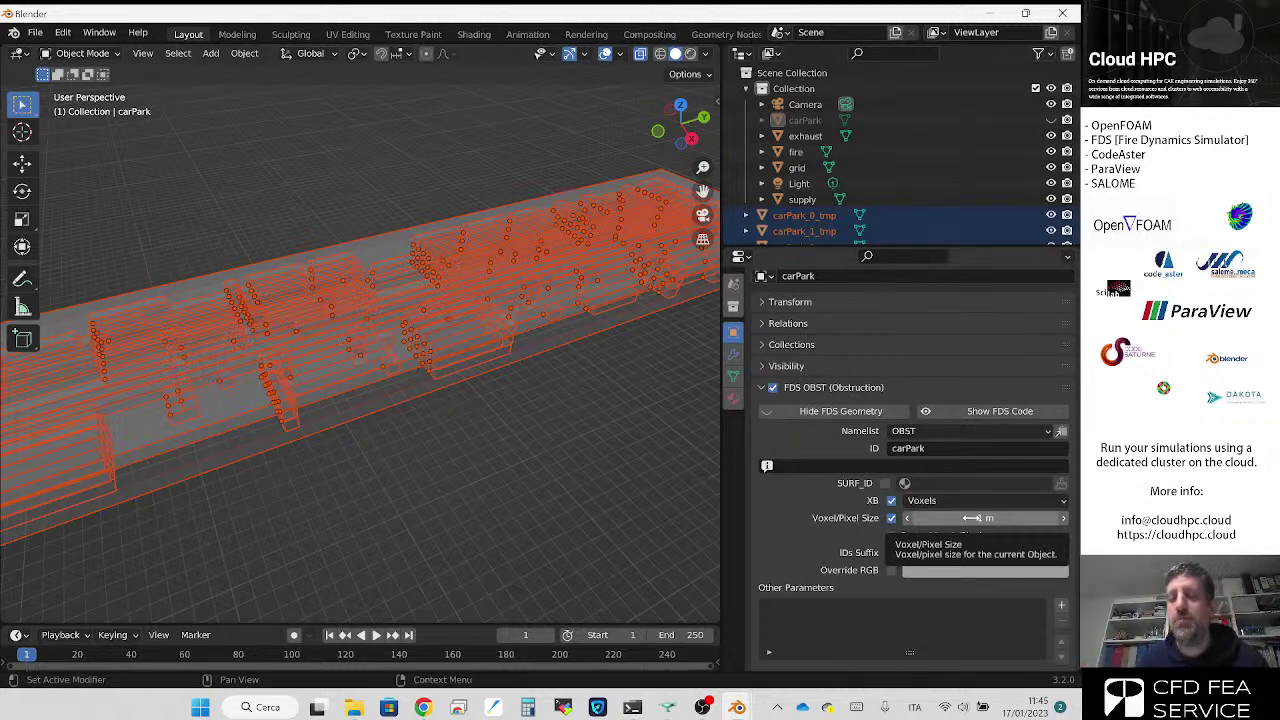
Step: Read through the OBST lines of FDS code generated for carPark at the 1 m voxel resolution
click(980, 415)
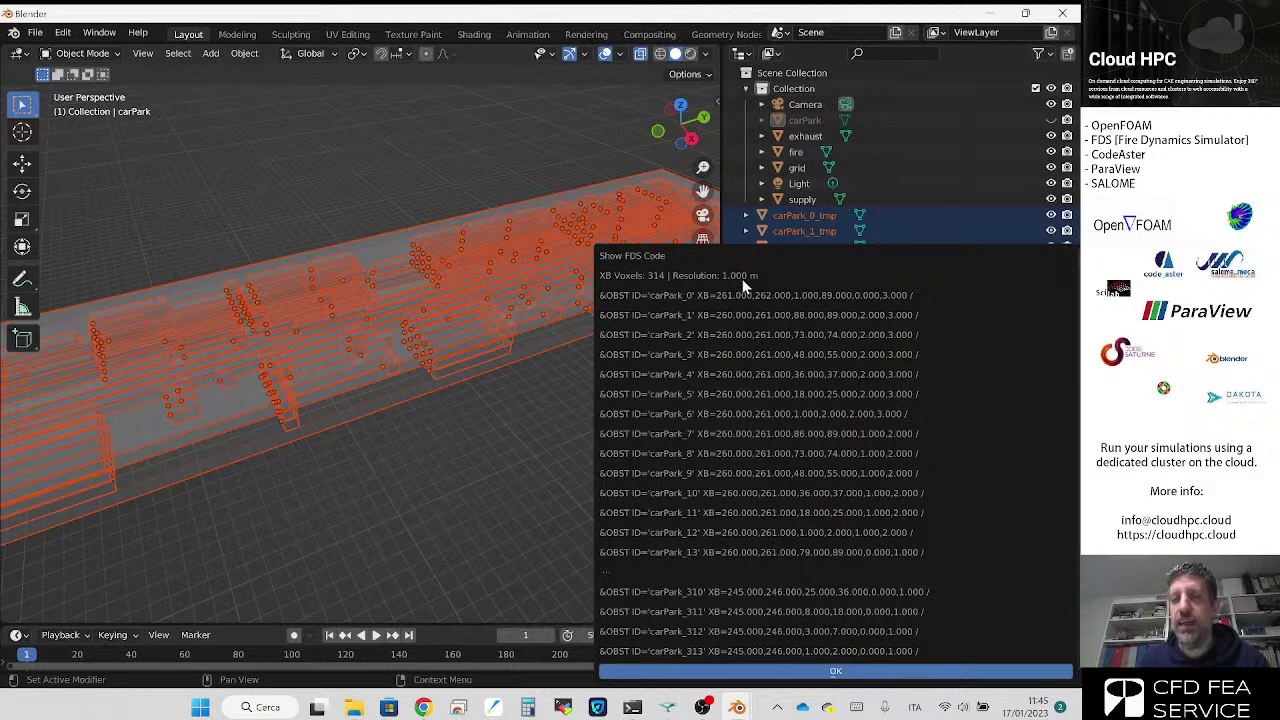
click(880, 671)
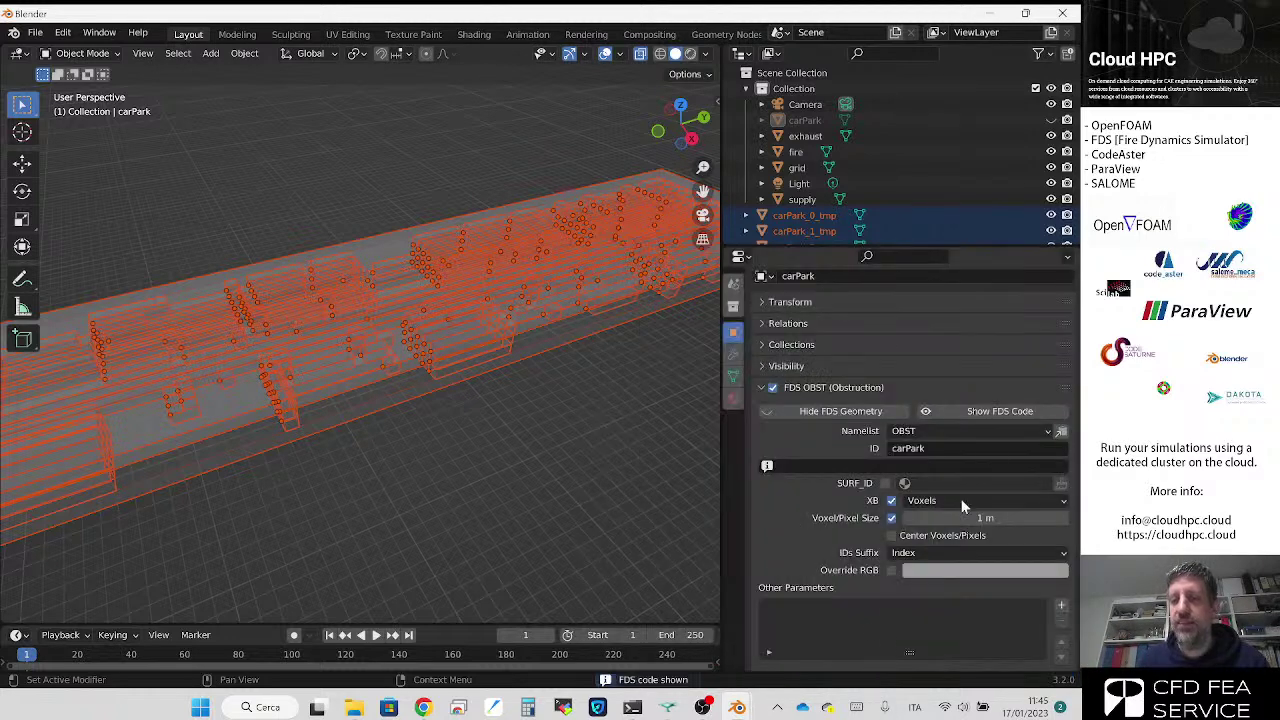
click(1000, 411)
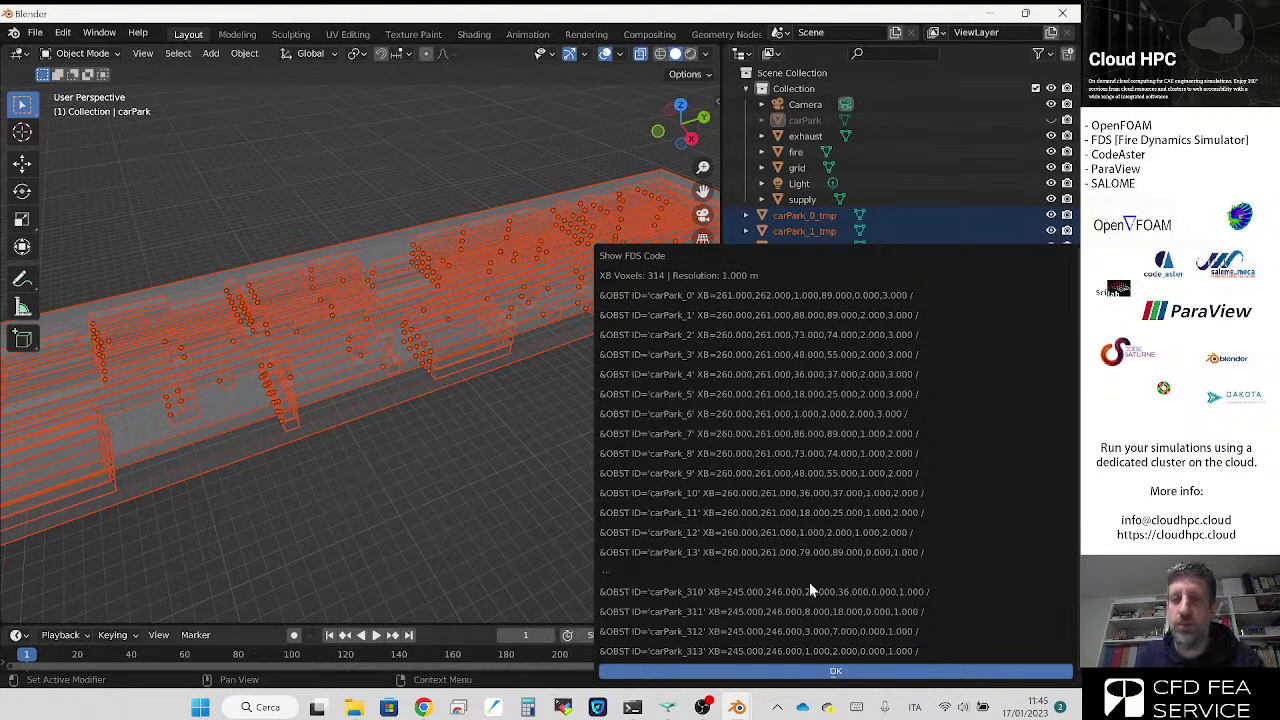
click(835, 671)
mouse_move(589, 401)
middle_down()
mouse_move(578, 410)
mouse_move(589, 401)
middle_up()
Step: Set carPark's voxel size to 0.5 m
click(985, 518)
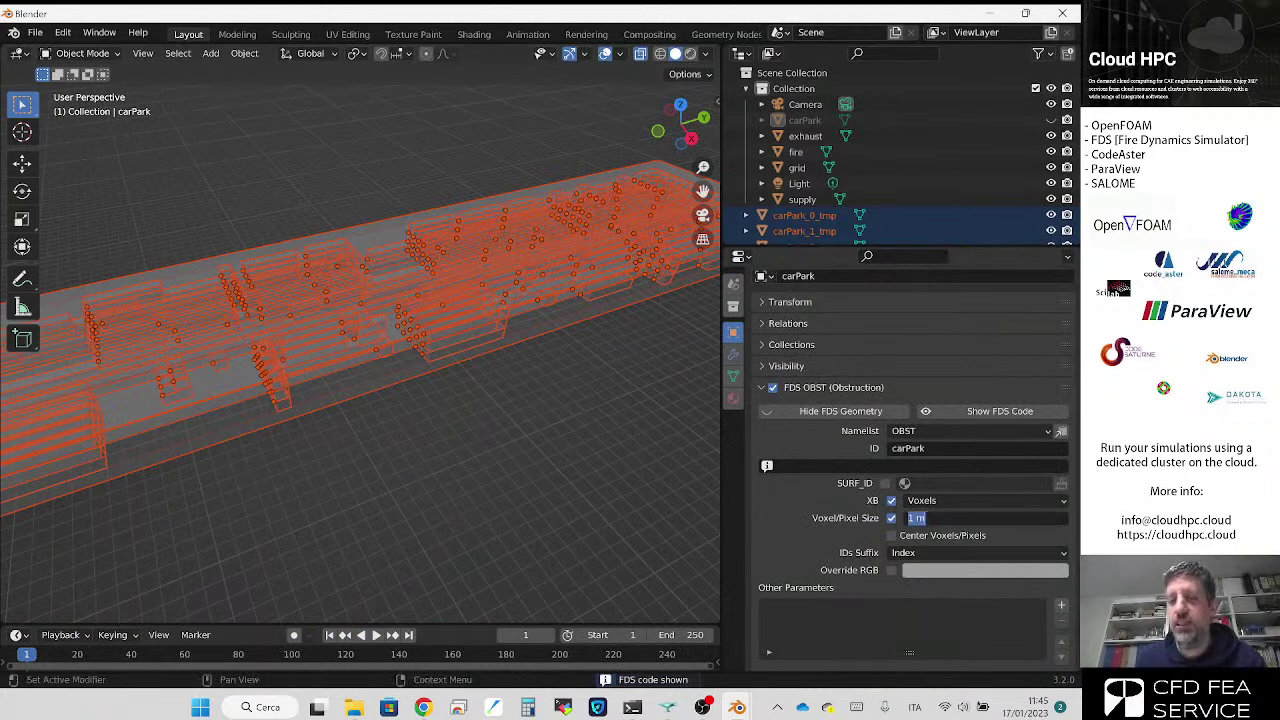
text(0.5)
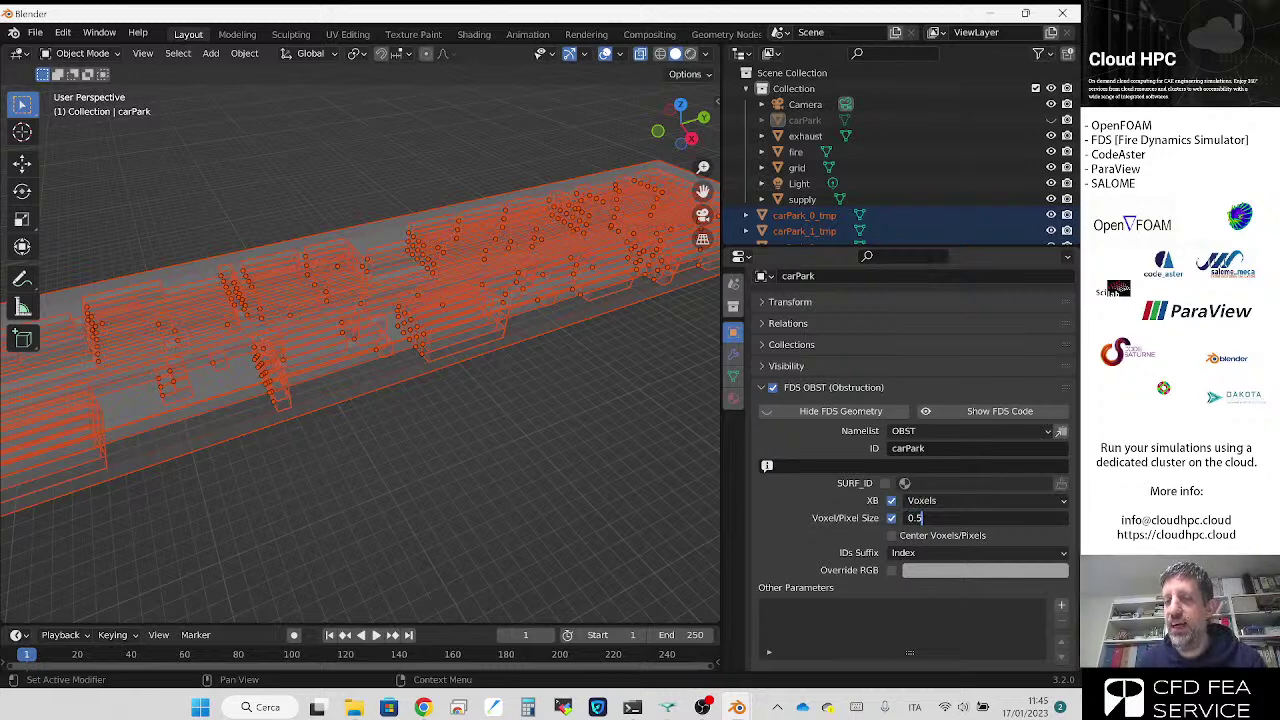
key(Return)
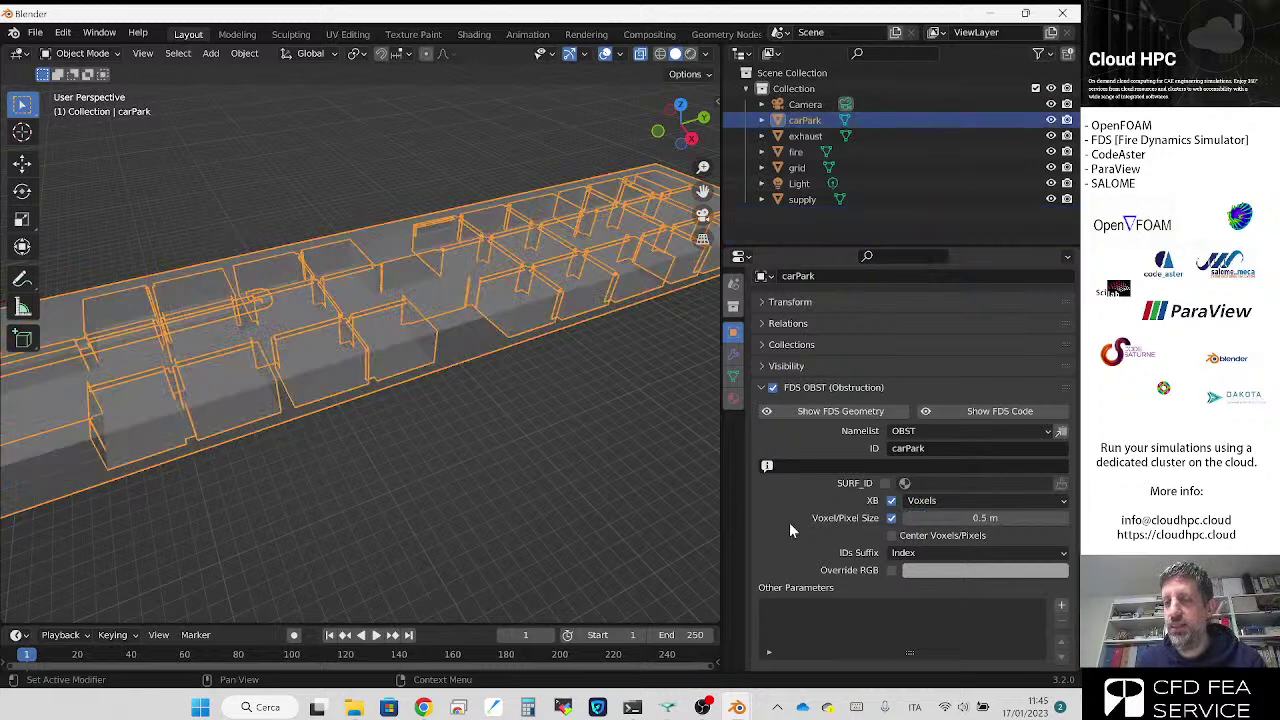
Step: Preview carPark's refined voxel geometry and check the FDS code generated at the 0.5 m resolution
click(840, 411)
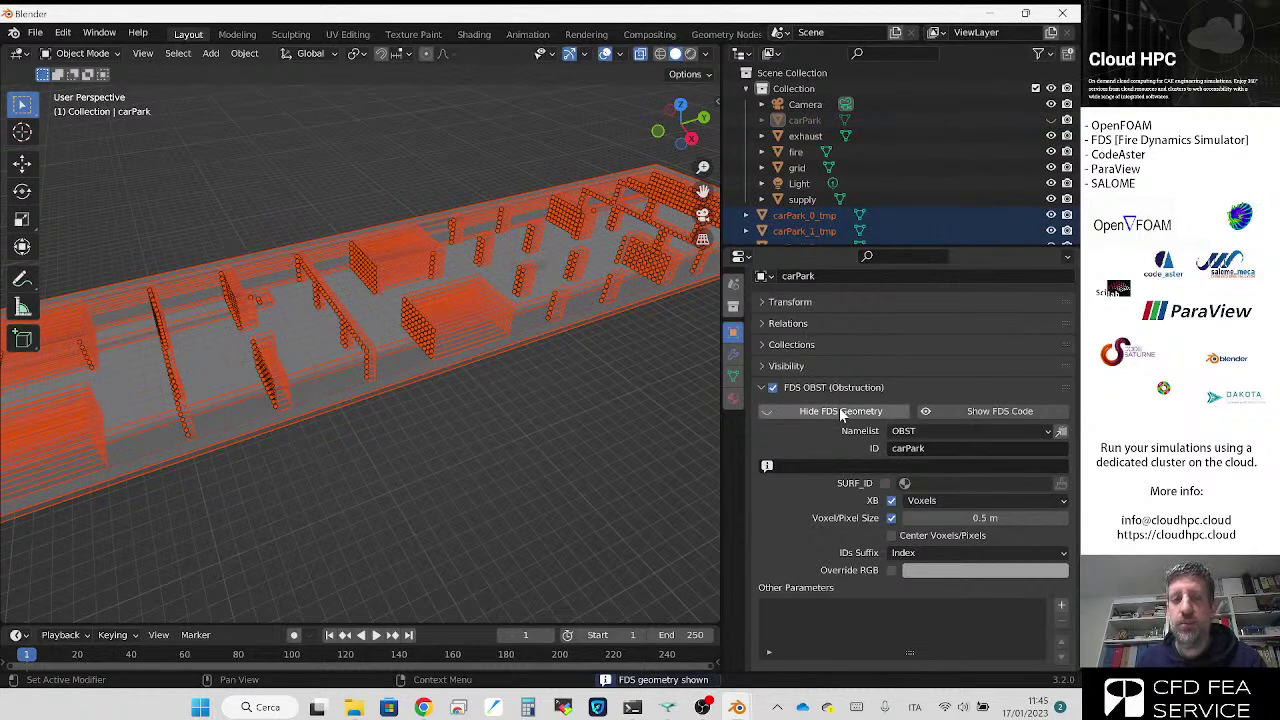
mouse_move(559, 361)
middle_down()
mouse_move(581, 366)
mouse_move(537, 369)
mouse_move(554, 366)
middle_up()
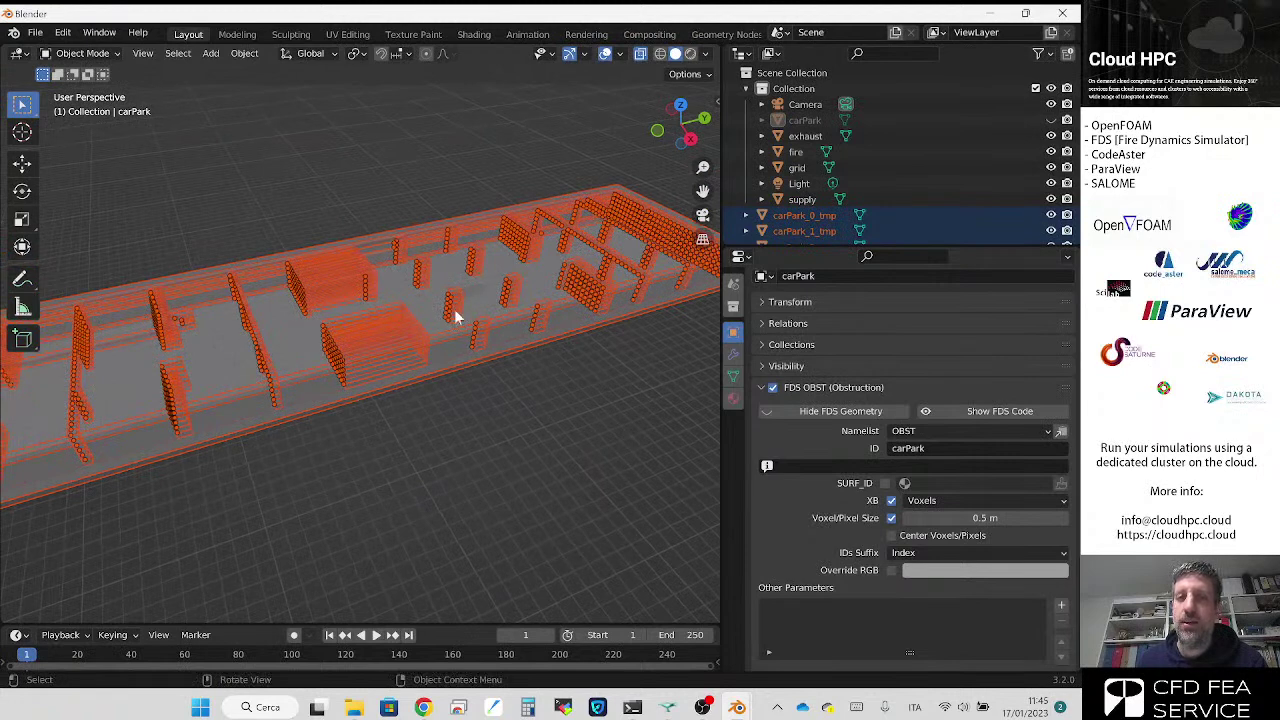
click(993, 413)
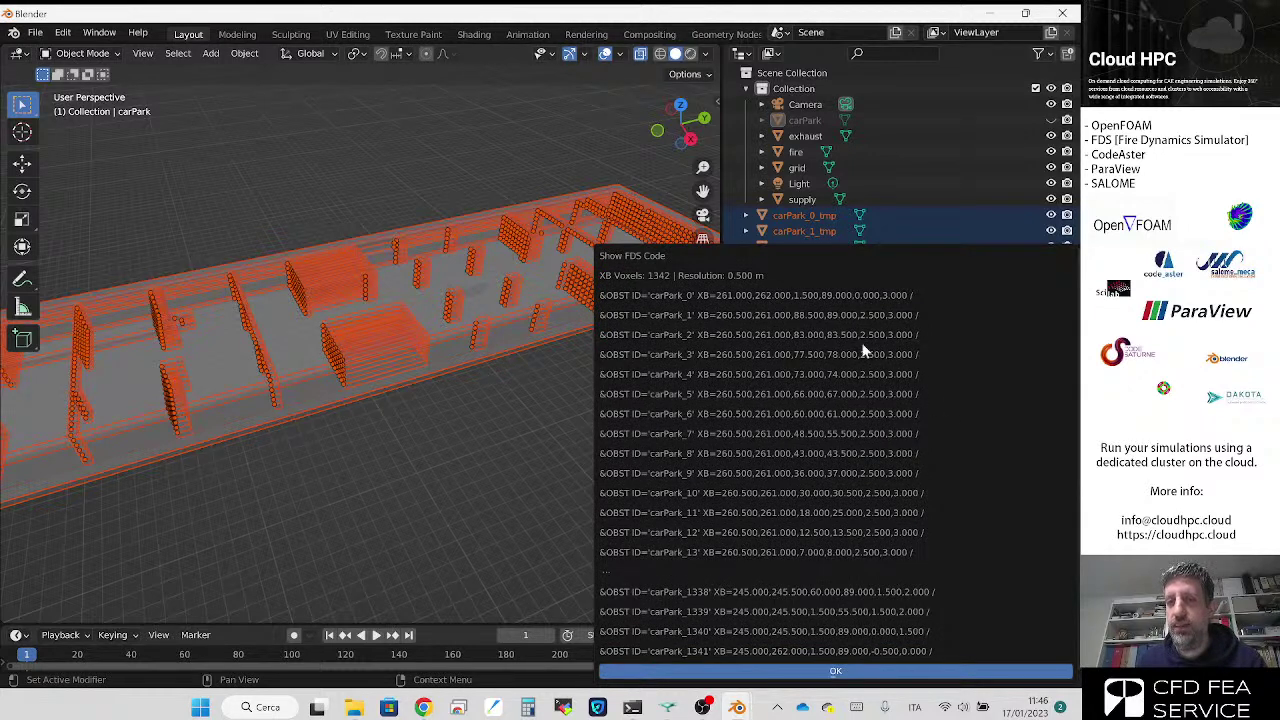
click(853, 671)
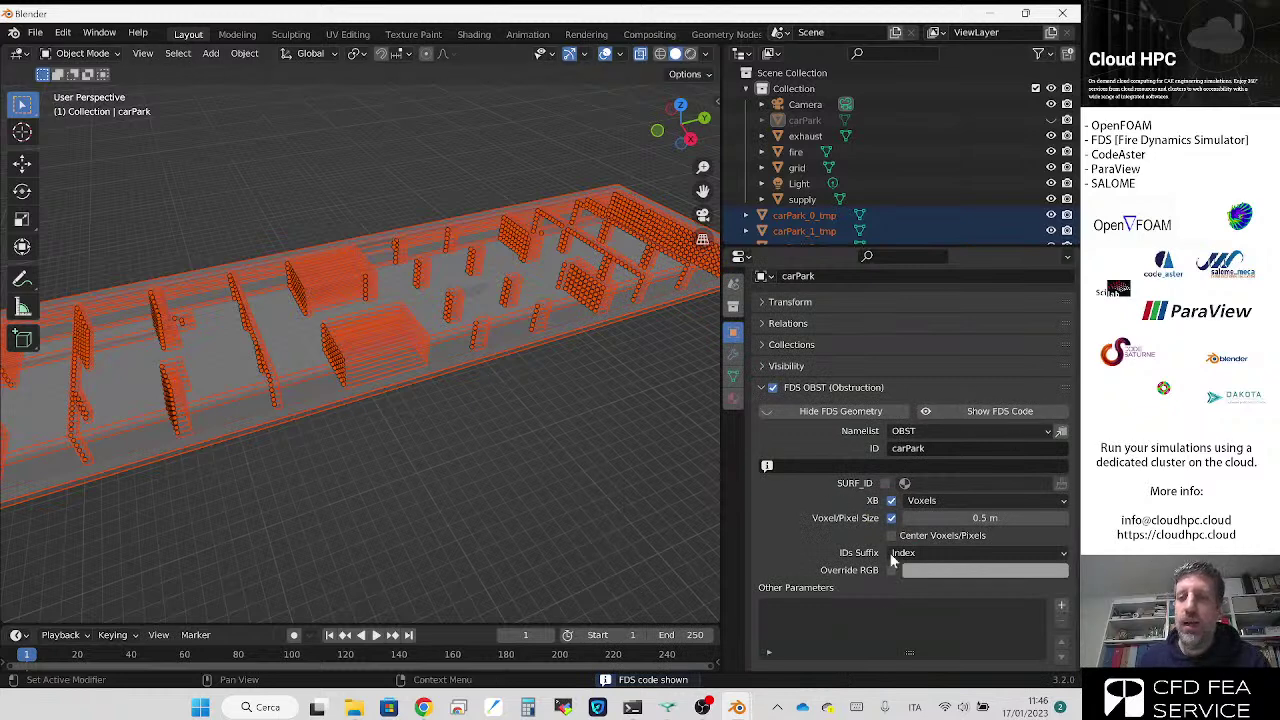
Step: Set carPark's voxel size to 0.25 m
click(990, 518)
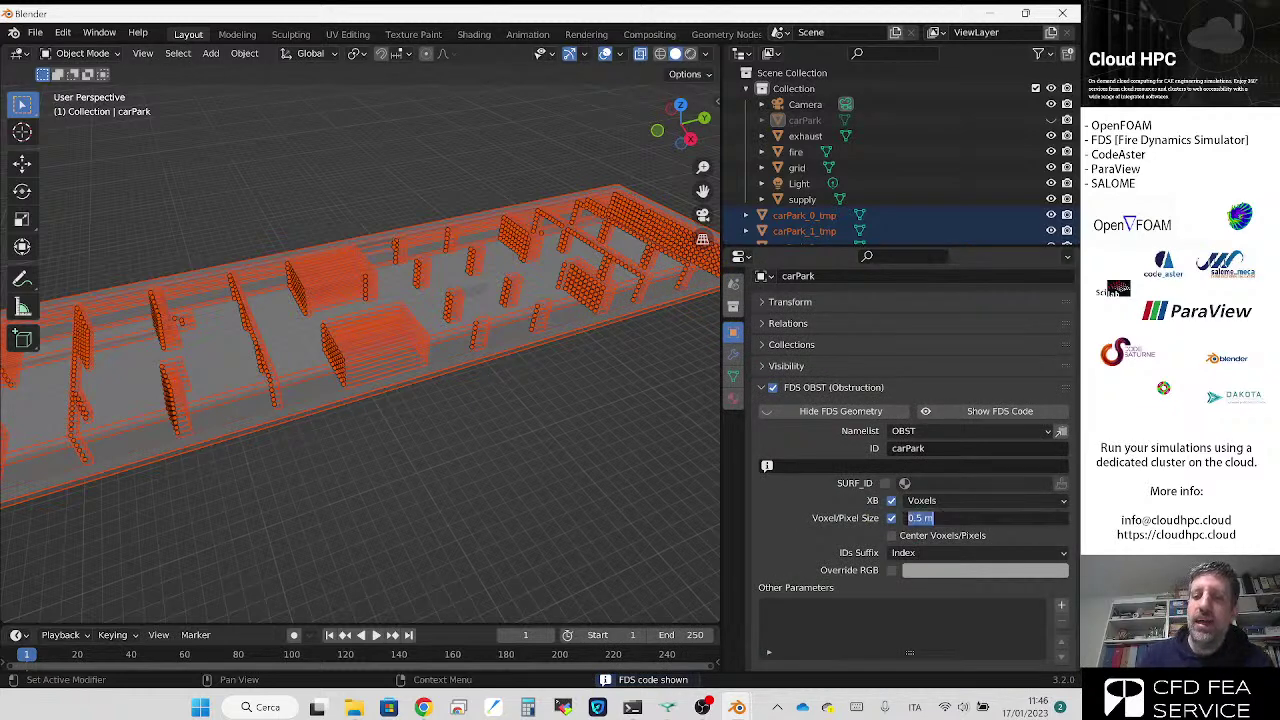
text(0.25)
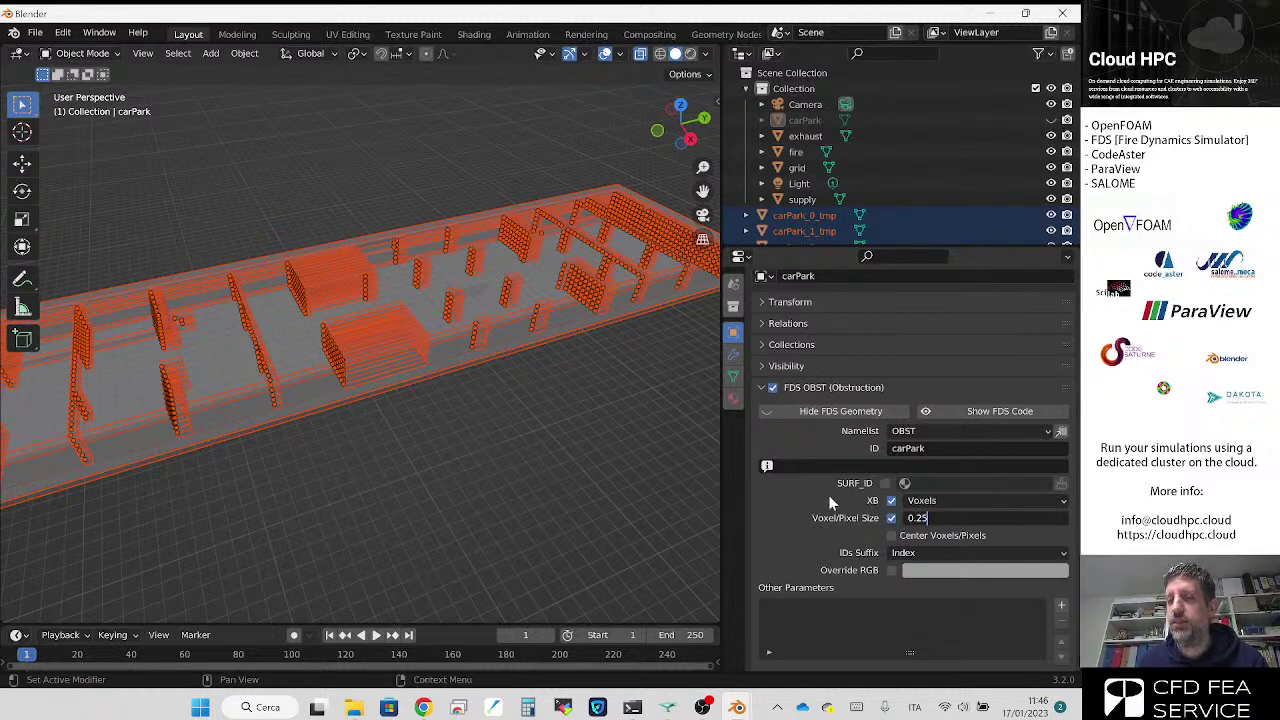
key(Return)
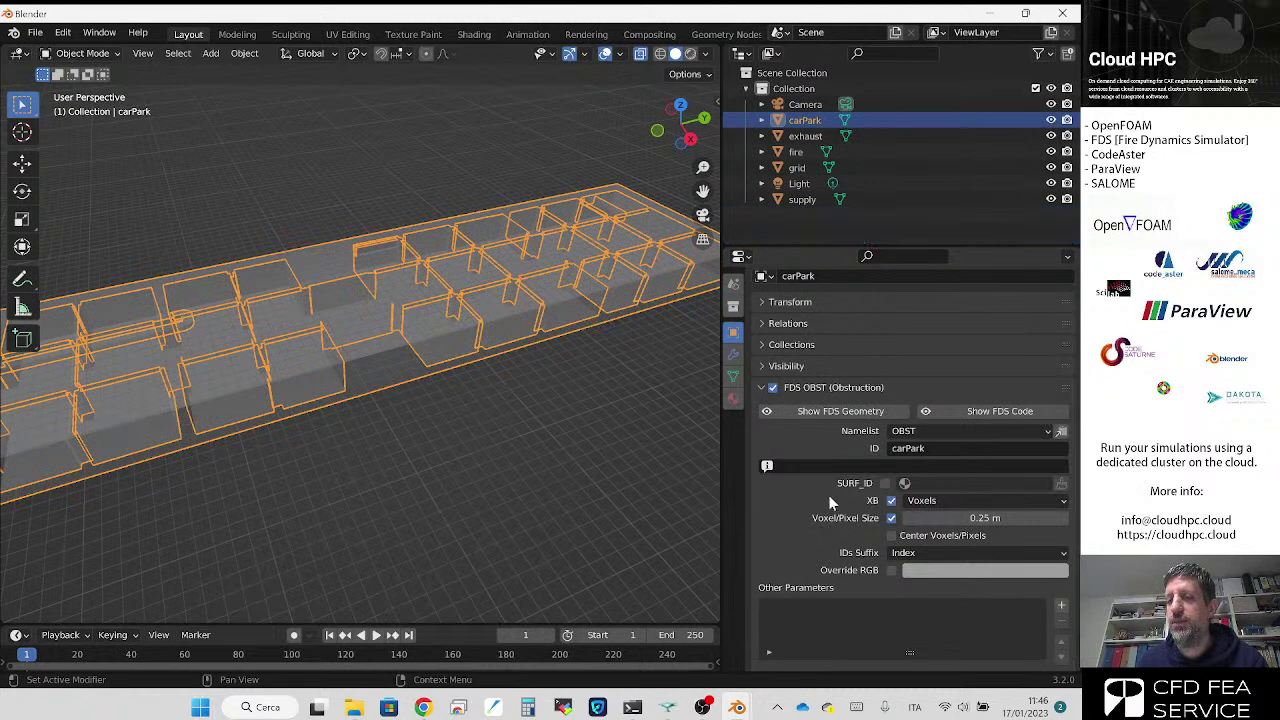
Step: Request carPark's FDS geometry preview and check the FDS code generated at the 0.25 m resolution
click(836, 414)
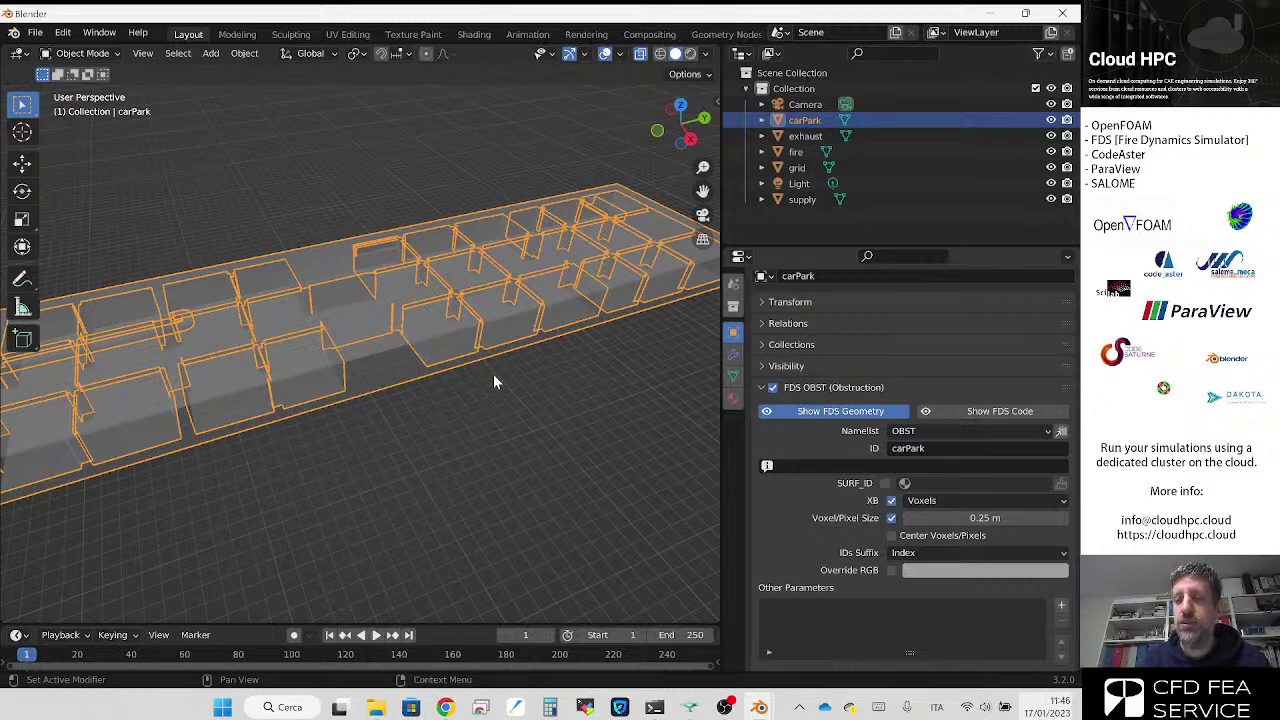
middle_drag(493, 381, 518, 372)
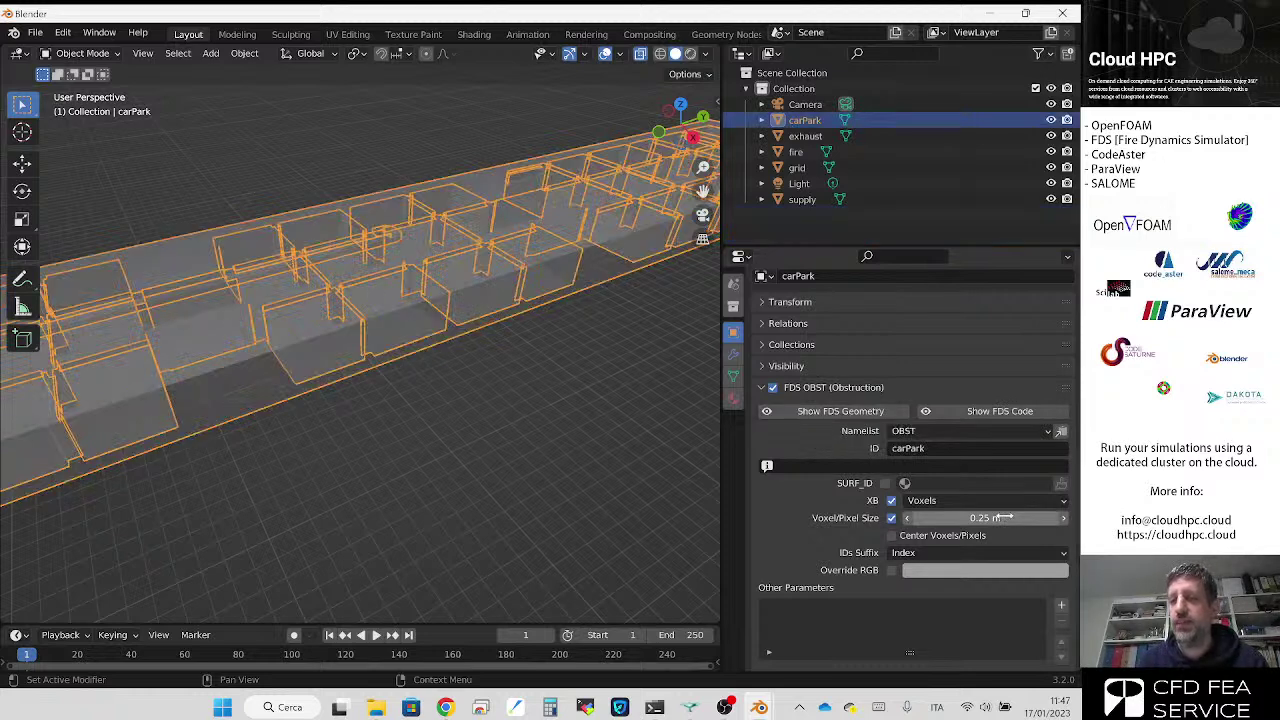
click(999, 411)
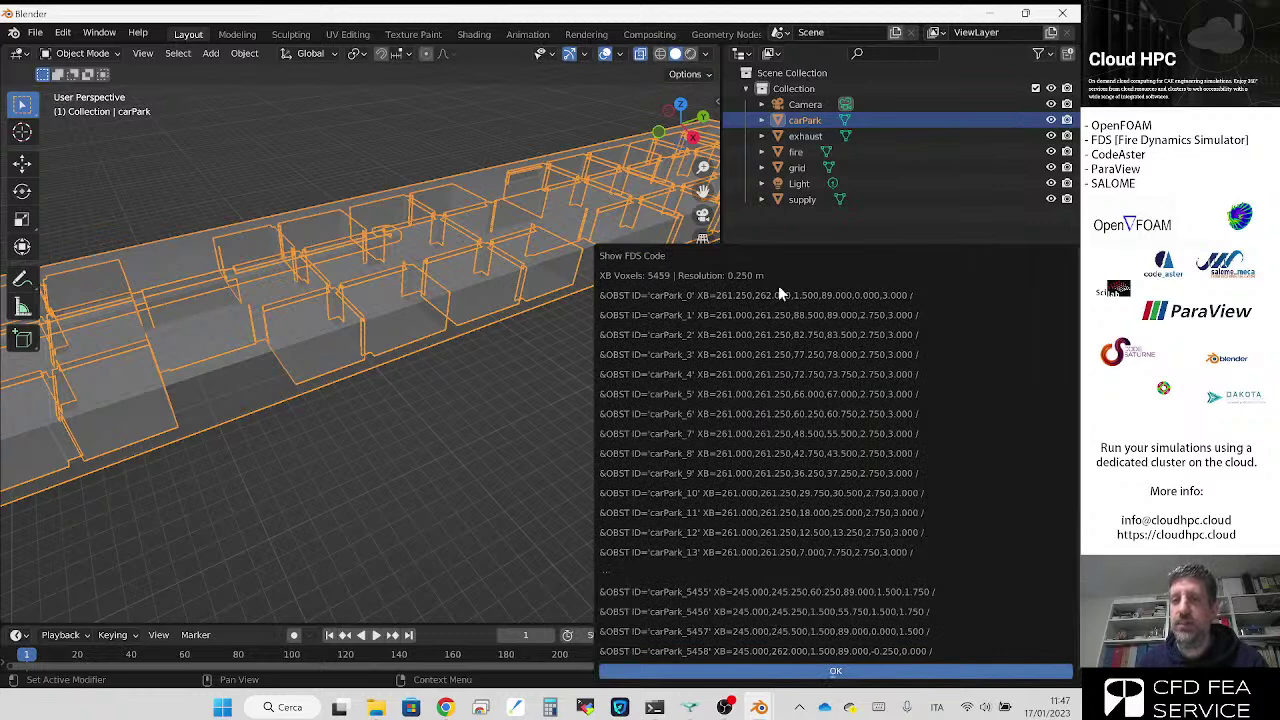
click(836, 671)
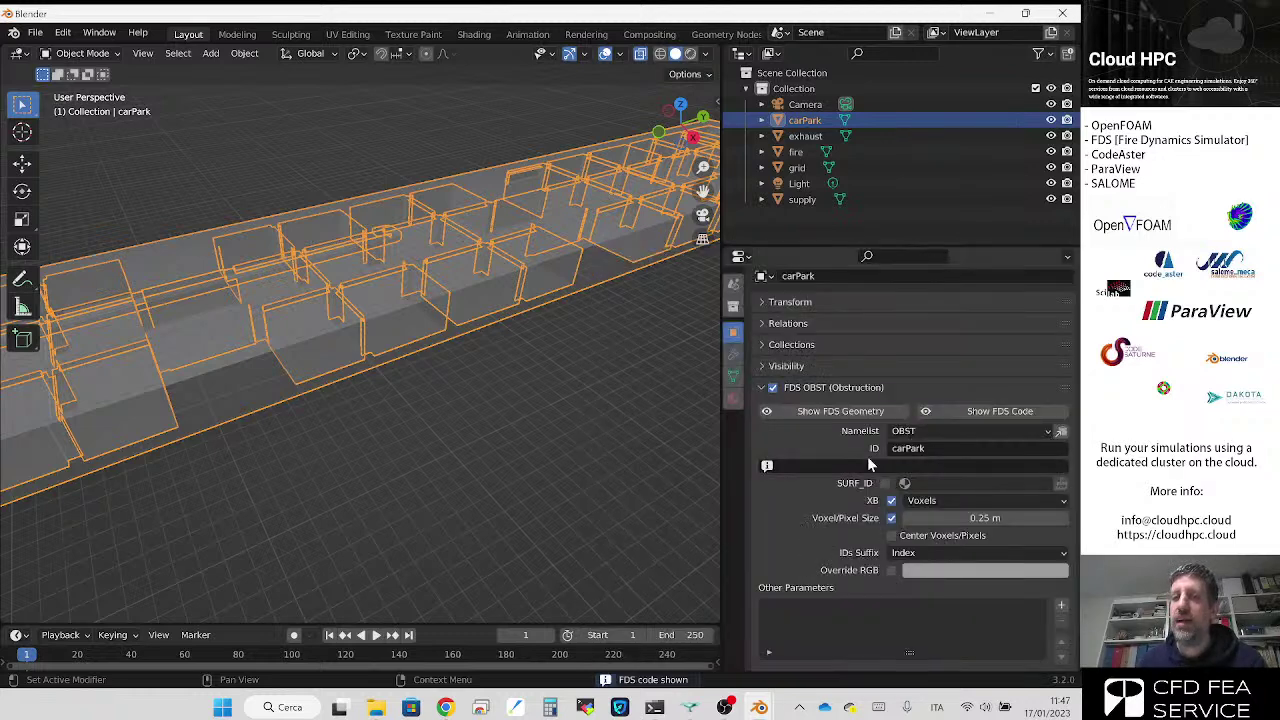
mouse_move(640, 374)
middle_down()
mouse_move(616, 388)
mouse_move(617, 377)
middle_up()
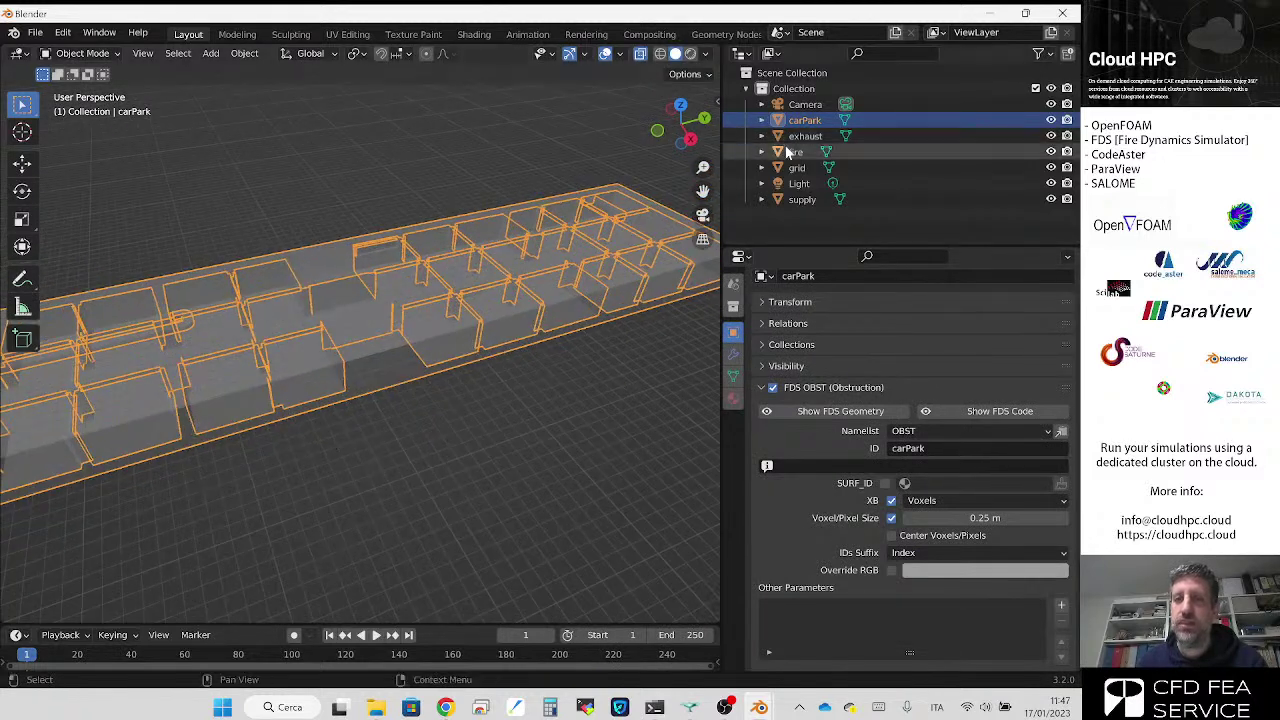
Step: Select the exhaust object, locate its patch in the car park and set its FDS namelist to VENT
click(816, 139)
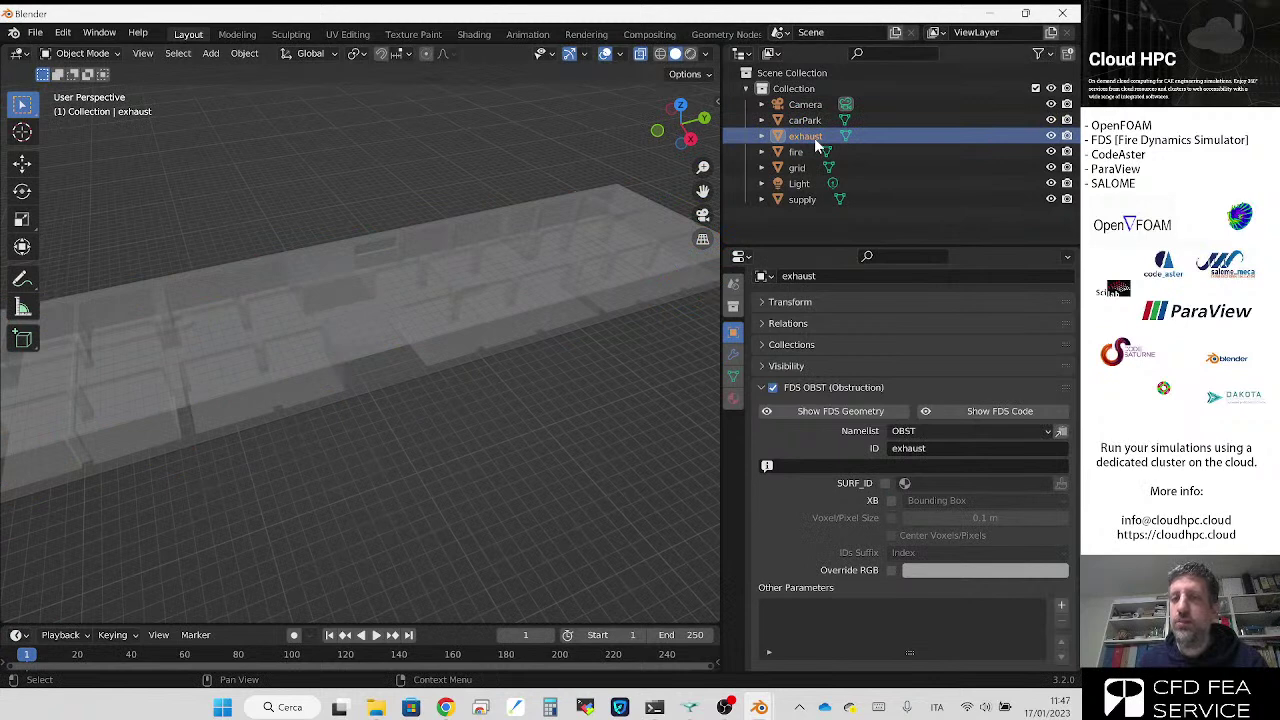
middle_drag(476, 370, 507, 368)
scroll(507, 366, up, 5)
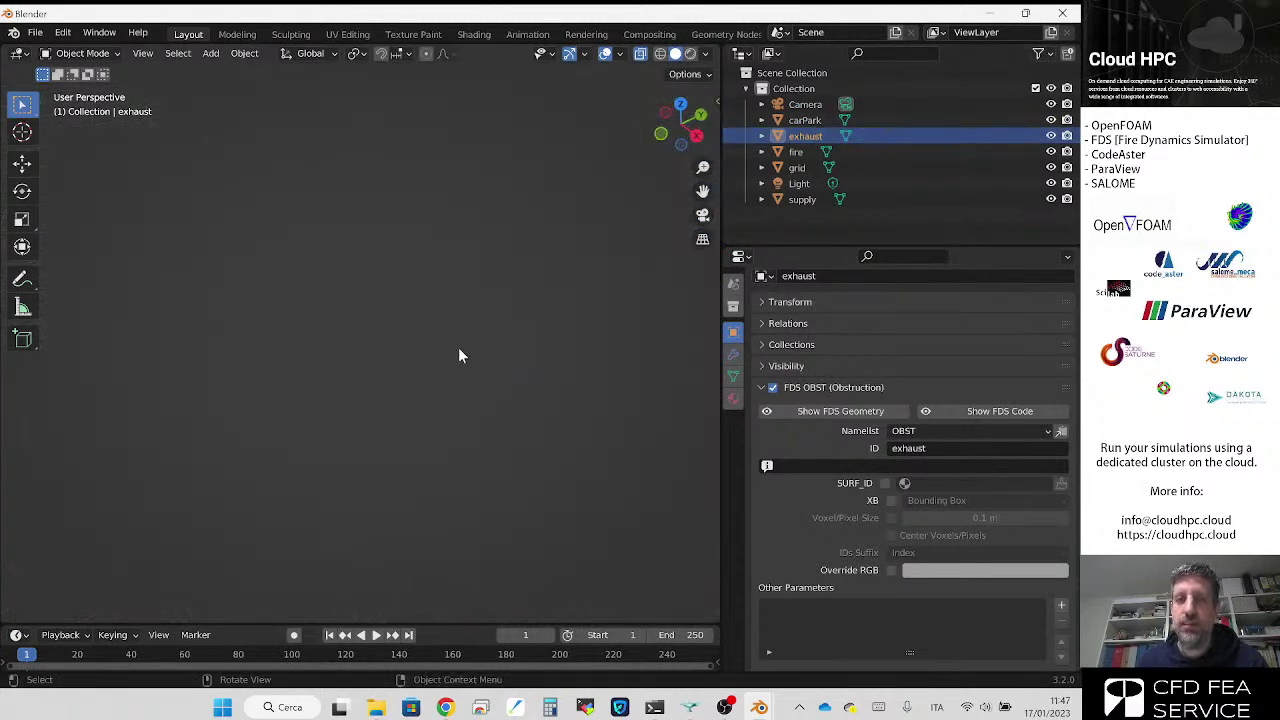
scroll(474, 297, down, 6)
scroll(349, 370, up, 6)
scroll(347, 380, up, 5)
scroll(346, 376, down, 3)
scroll(346, 380, up, 3)
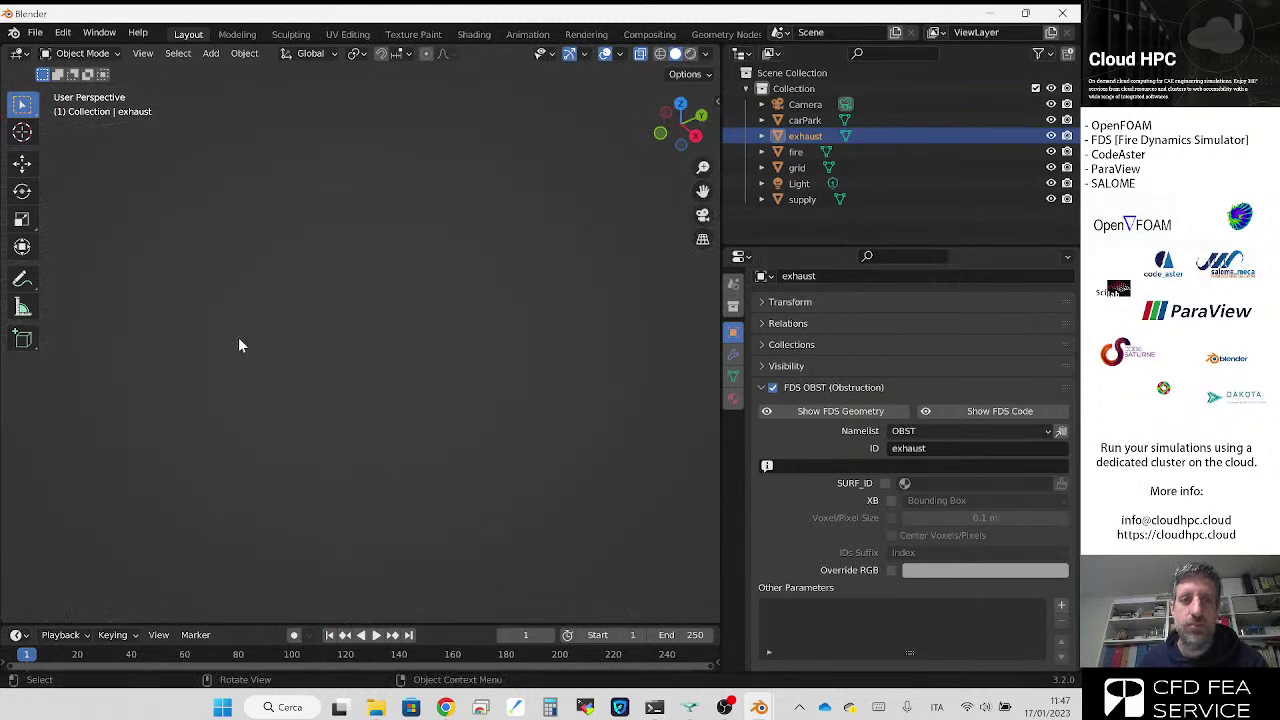
scroll(294, 343, down, 3)
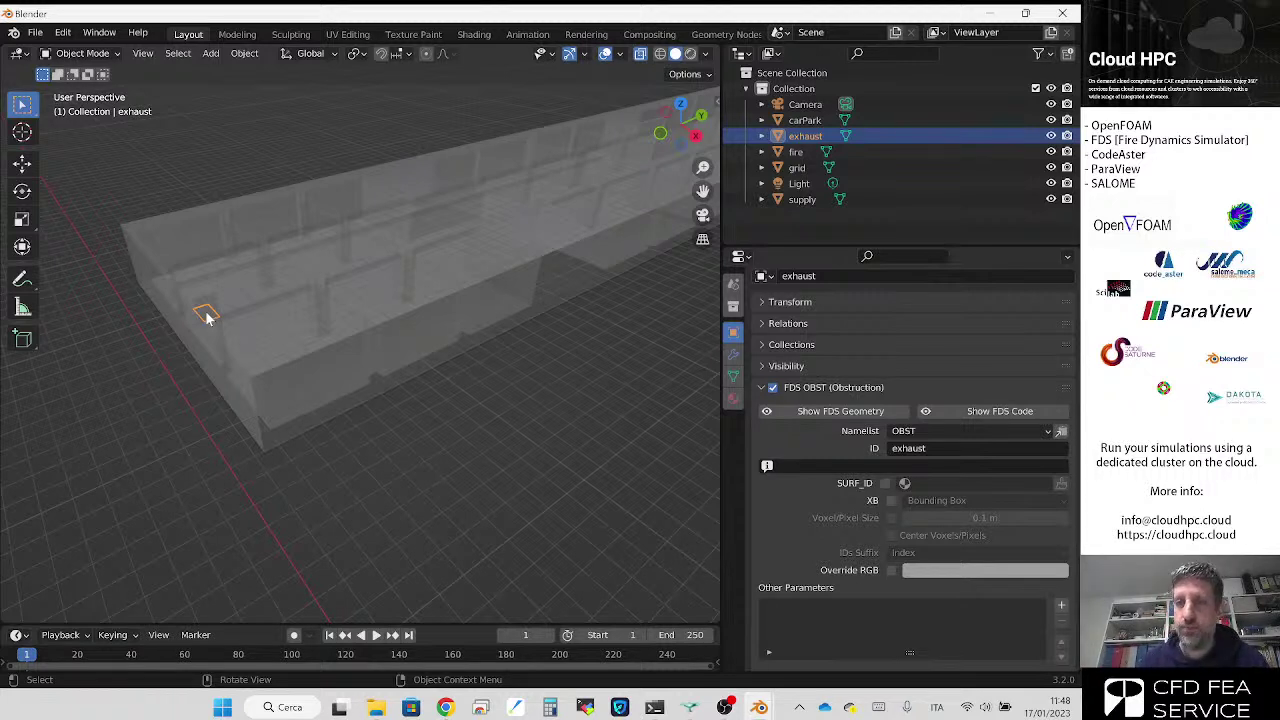
click(930, 430)
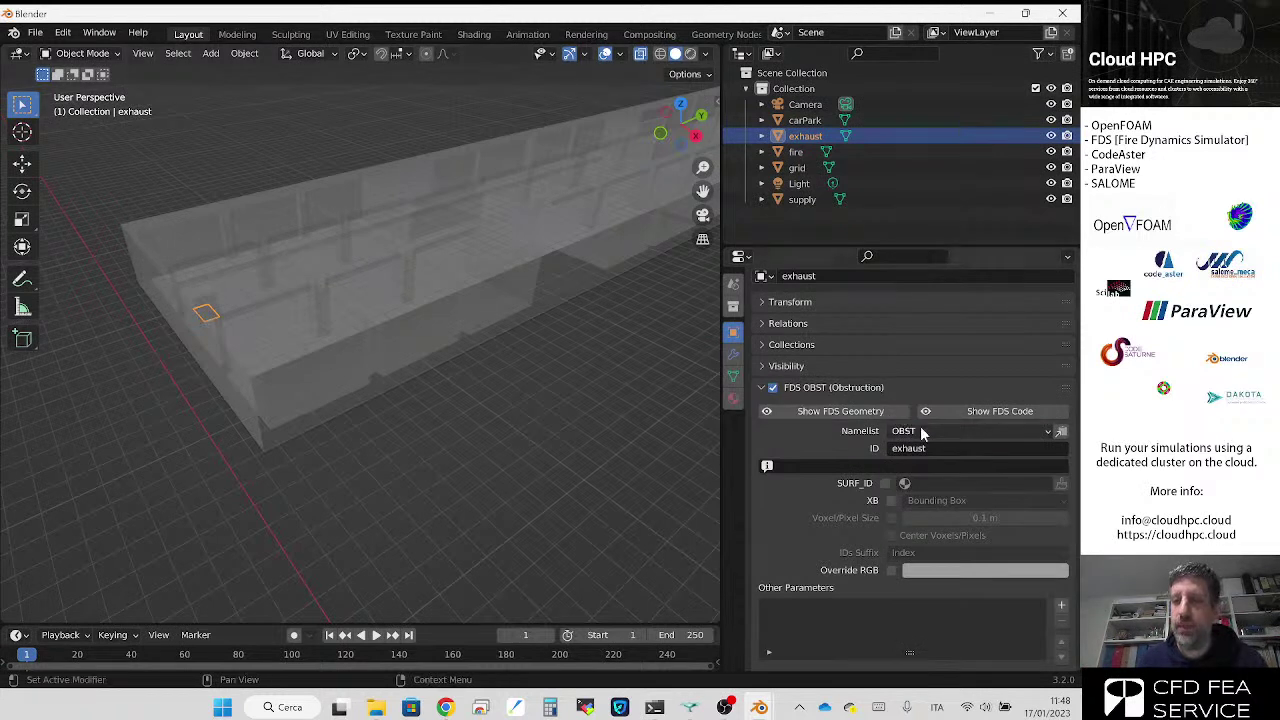
click(965, 431)
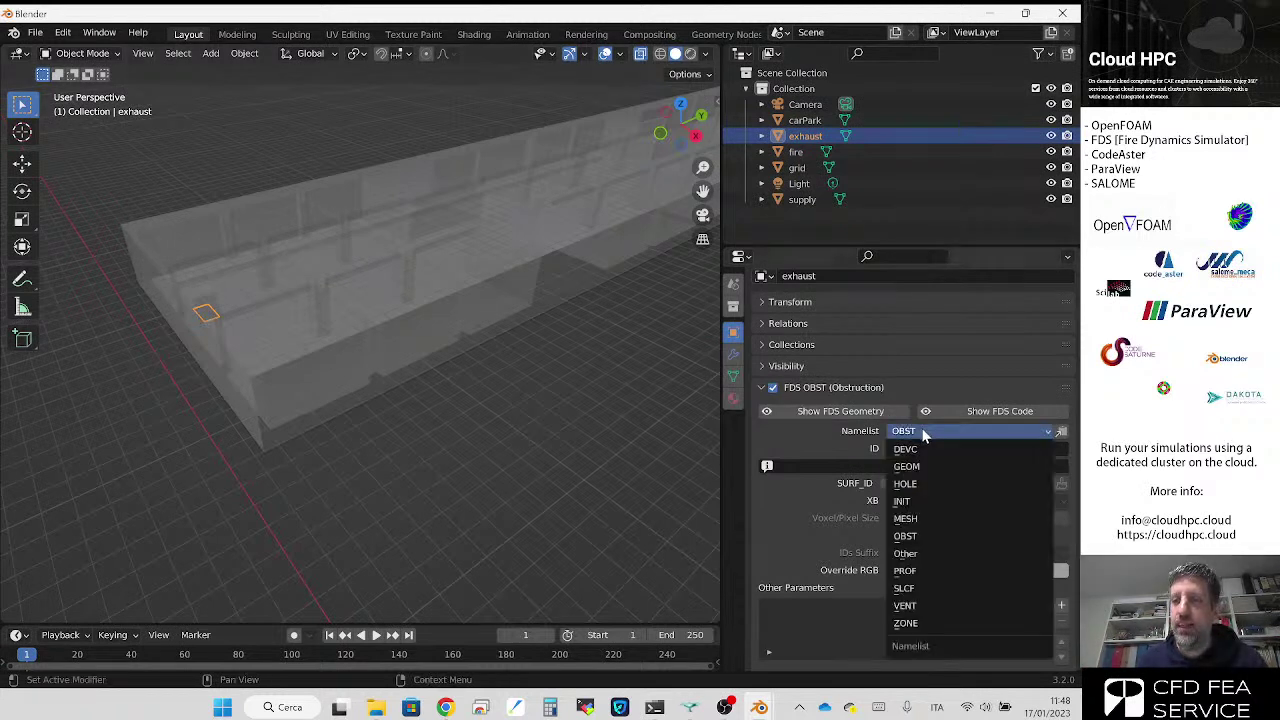
click(925, 605)
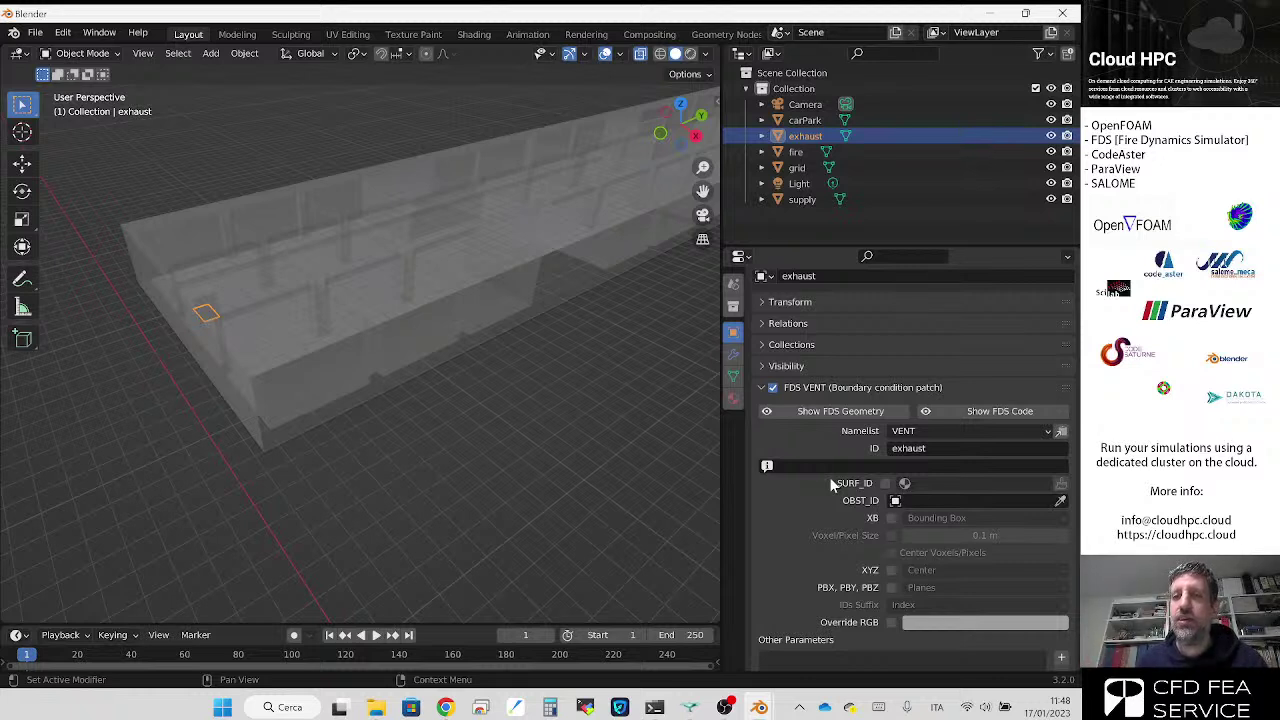
Step: Compare with carPark's FDS settings and enable exhaust's XB geometry as Bounding Box
click(874, 121)
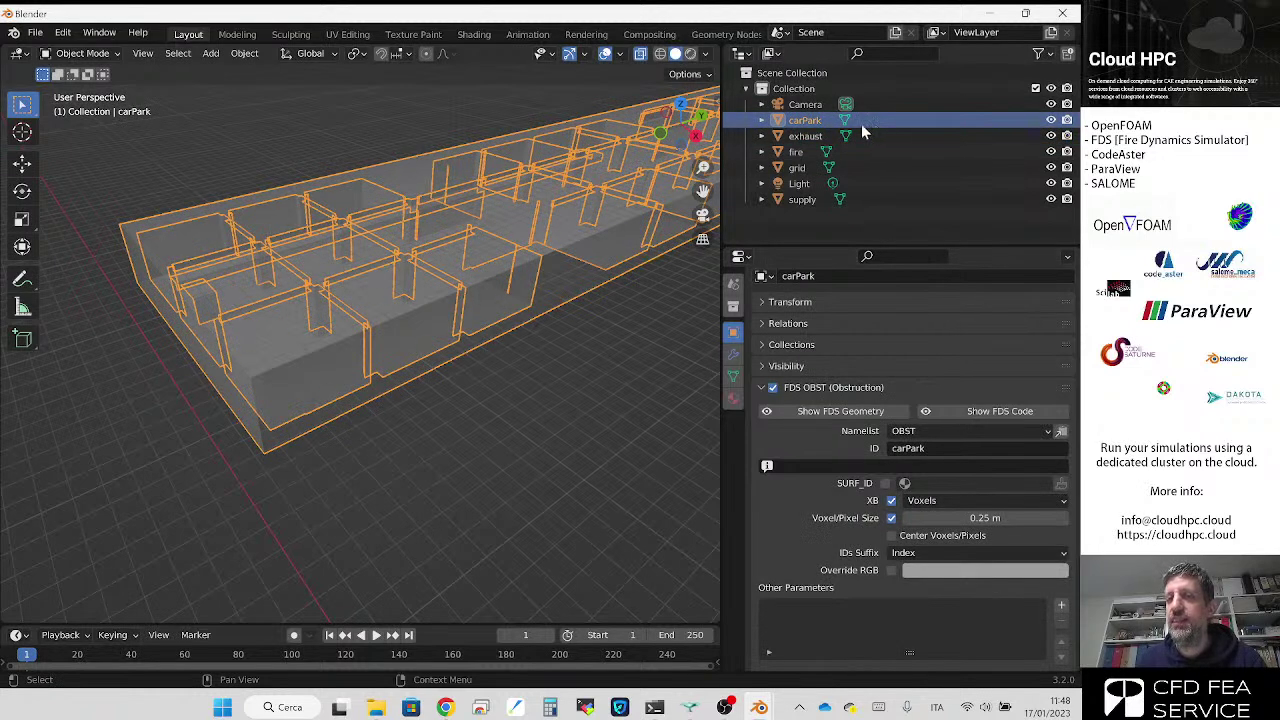
click(805, 137)
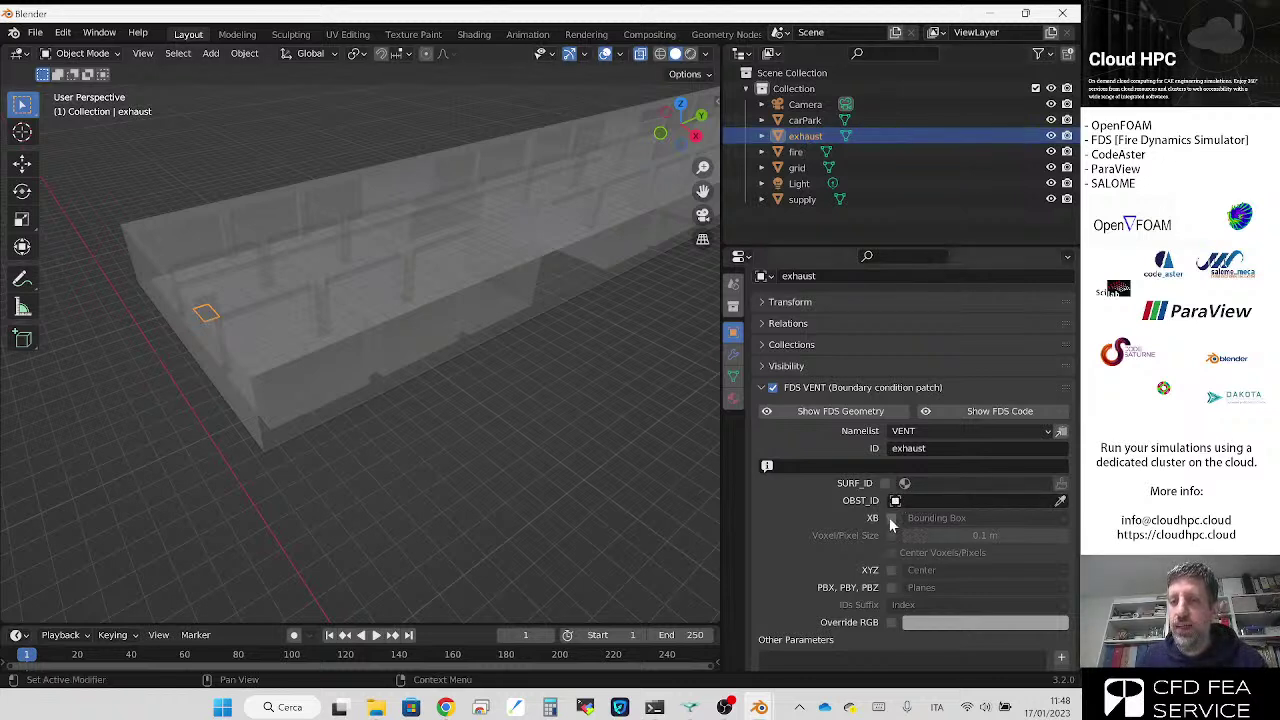
click(891, 518)
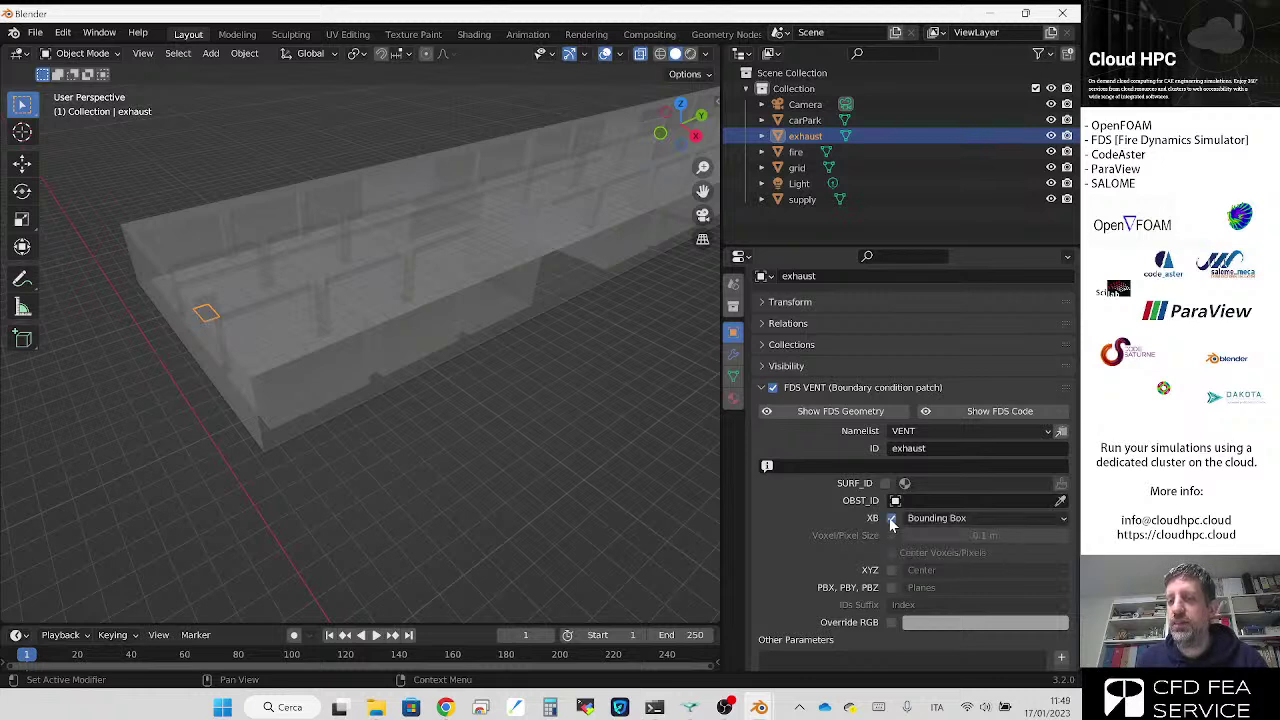
click(937, 518)
click(937, 518)
Step: Review the VENT line of FDS code generated for exhaust and its XB coordinates
click(968, 413)
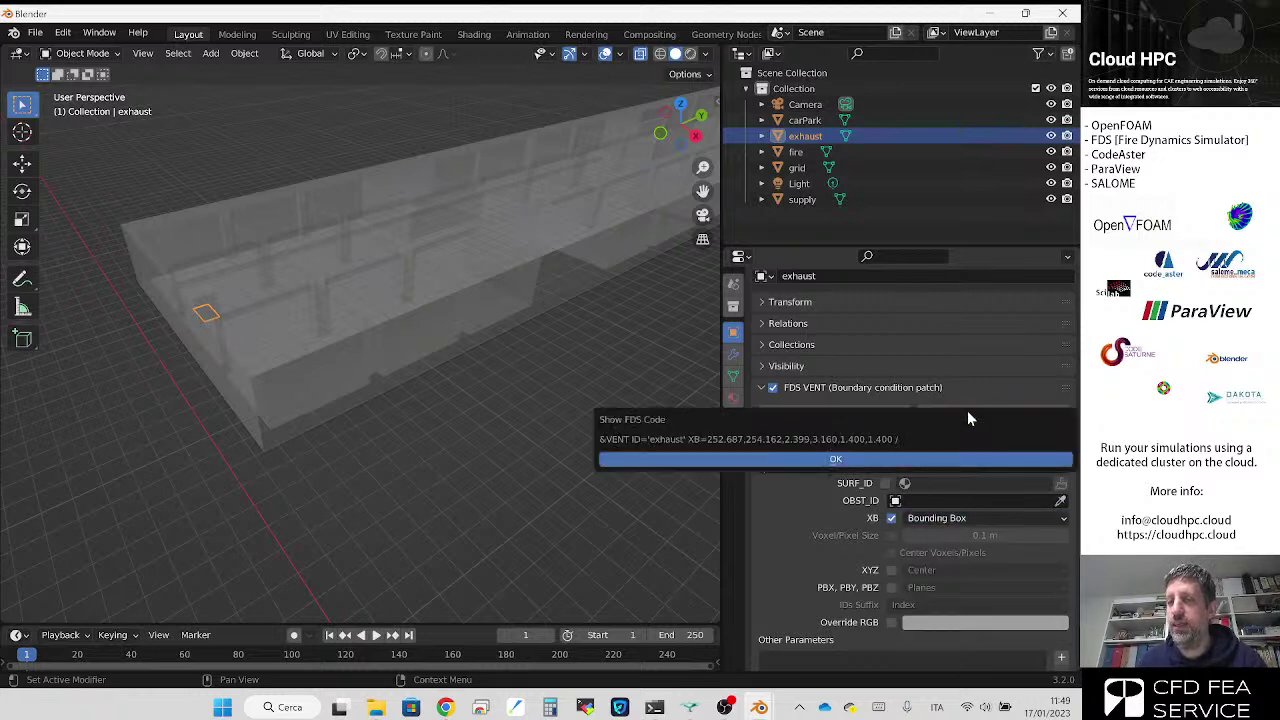
click(899, 462)
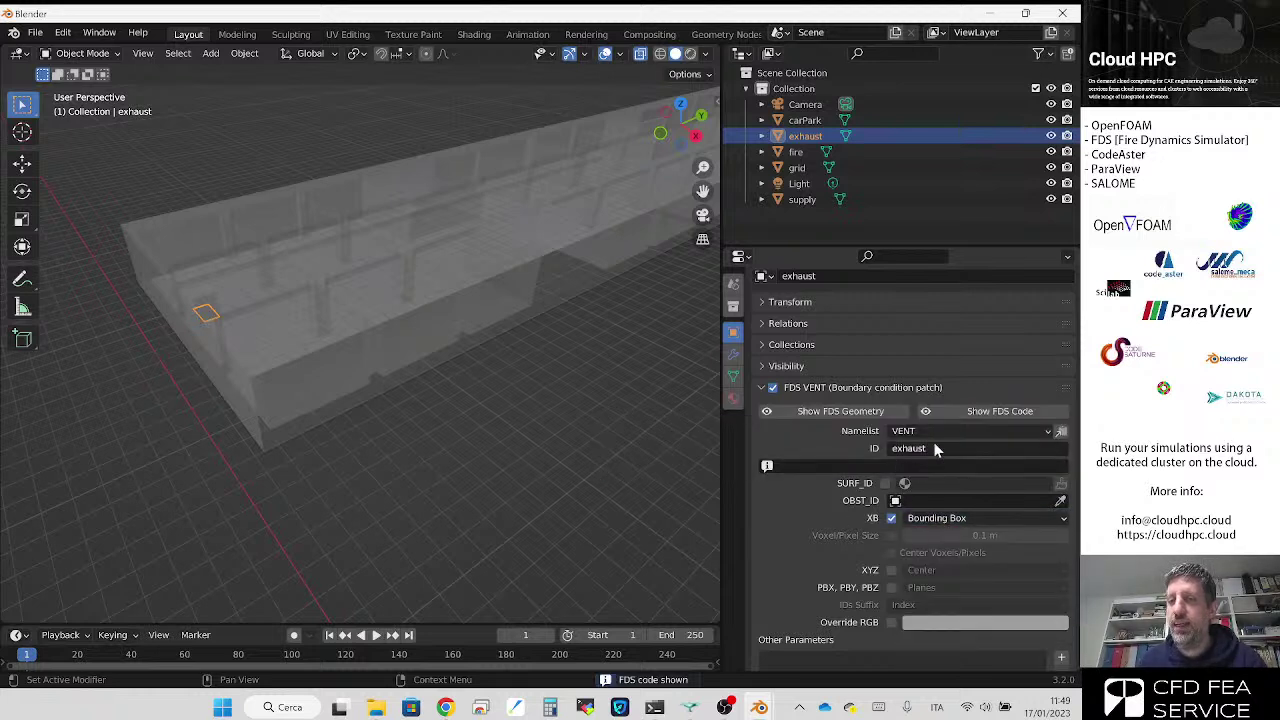
click(993, 413)
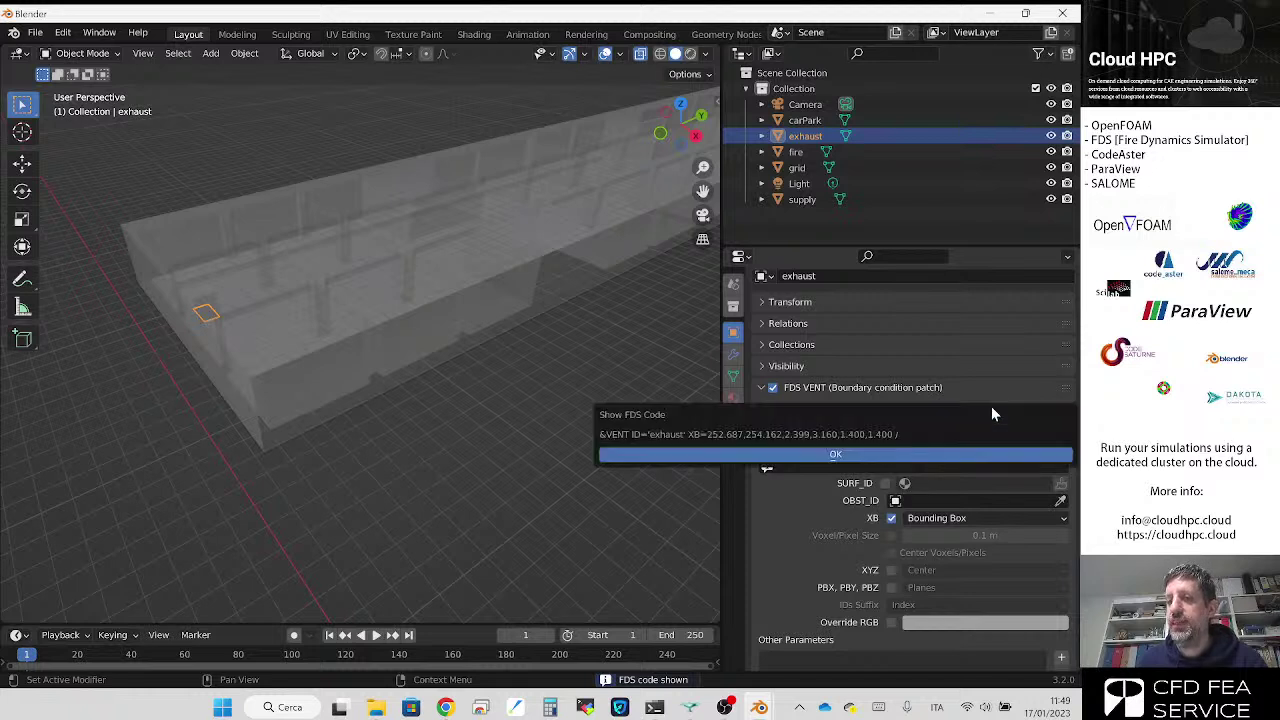
click(883, 452)
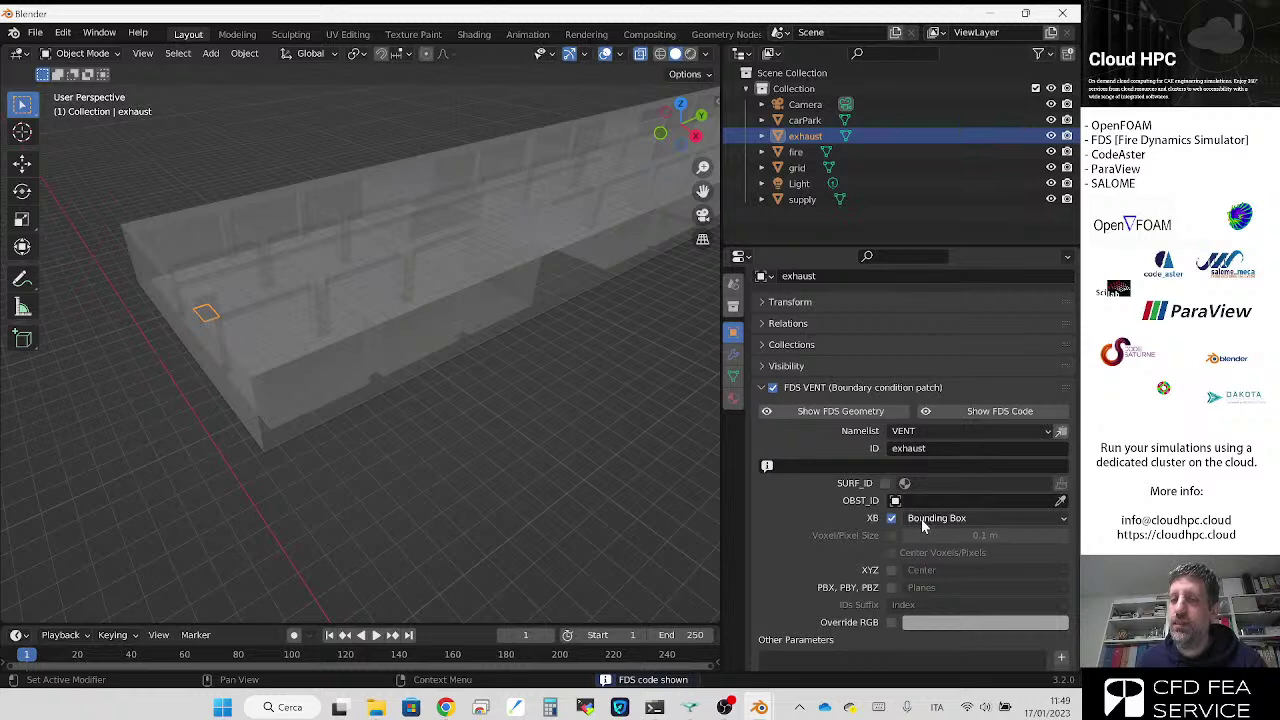
click(950, 413)
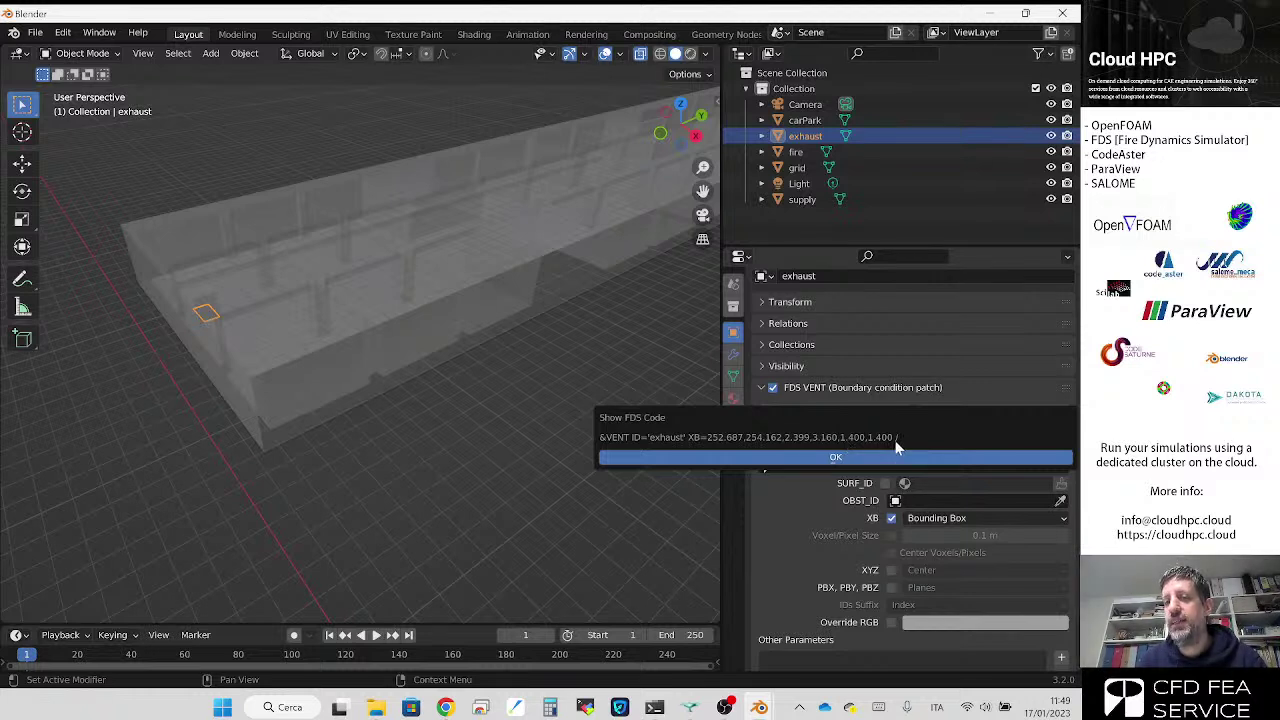
click(850, 454)
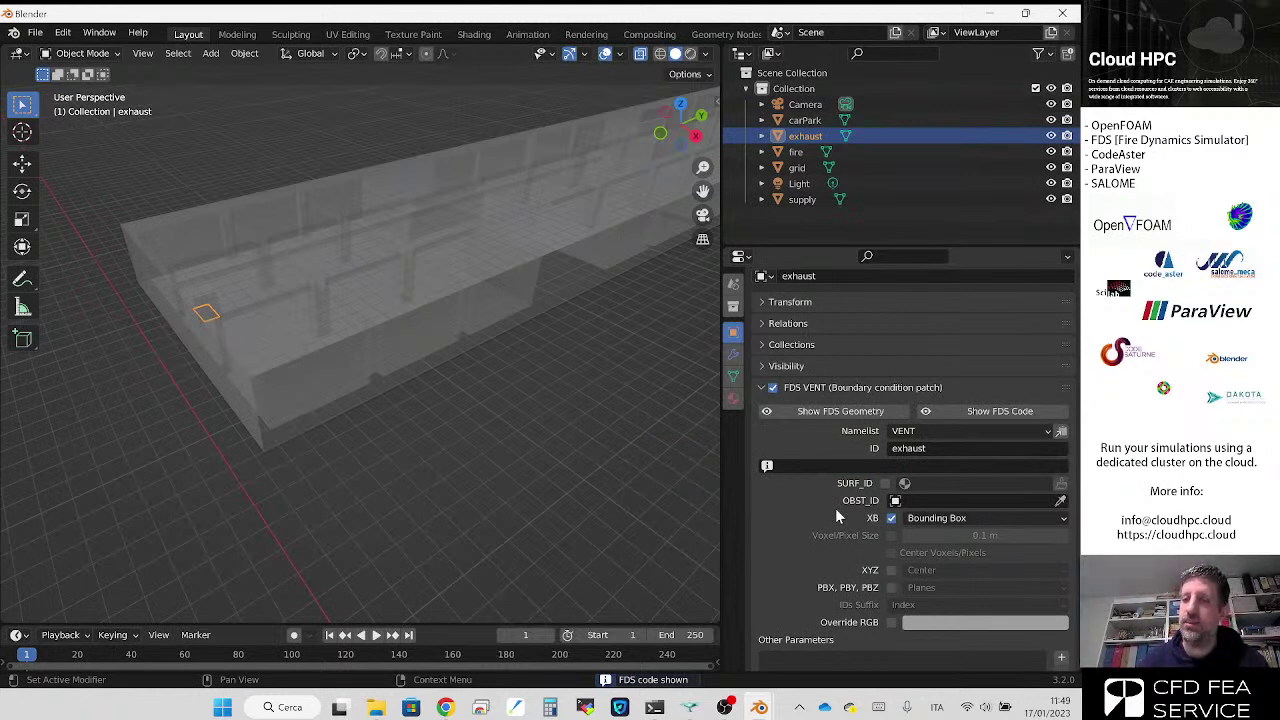
Step: Enable SURF_ID for the exhaust vent and look through the boundary surfaces available for it
click(885, 484)
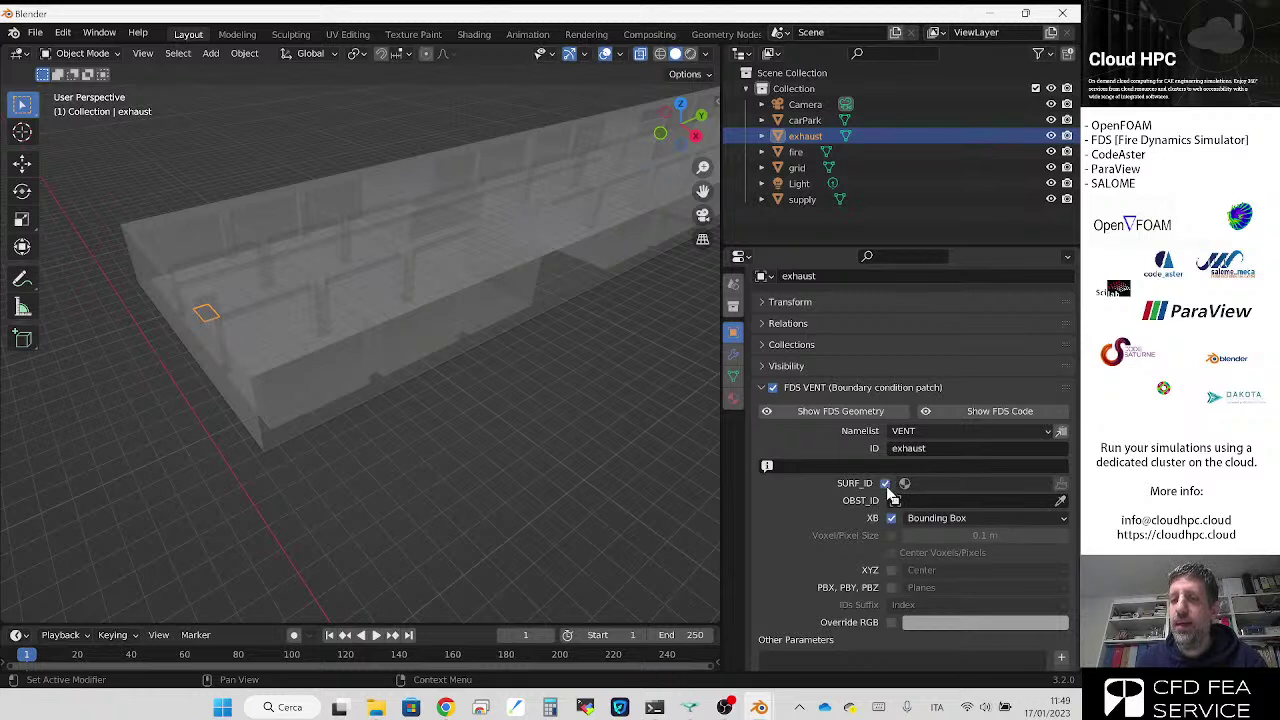
click(908, 485)
click(908, 485)
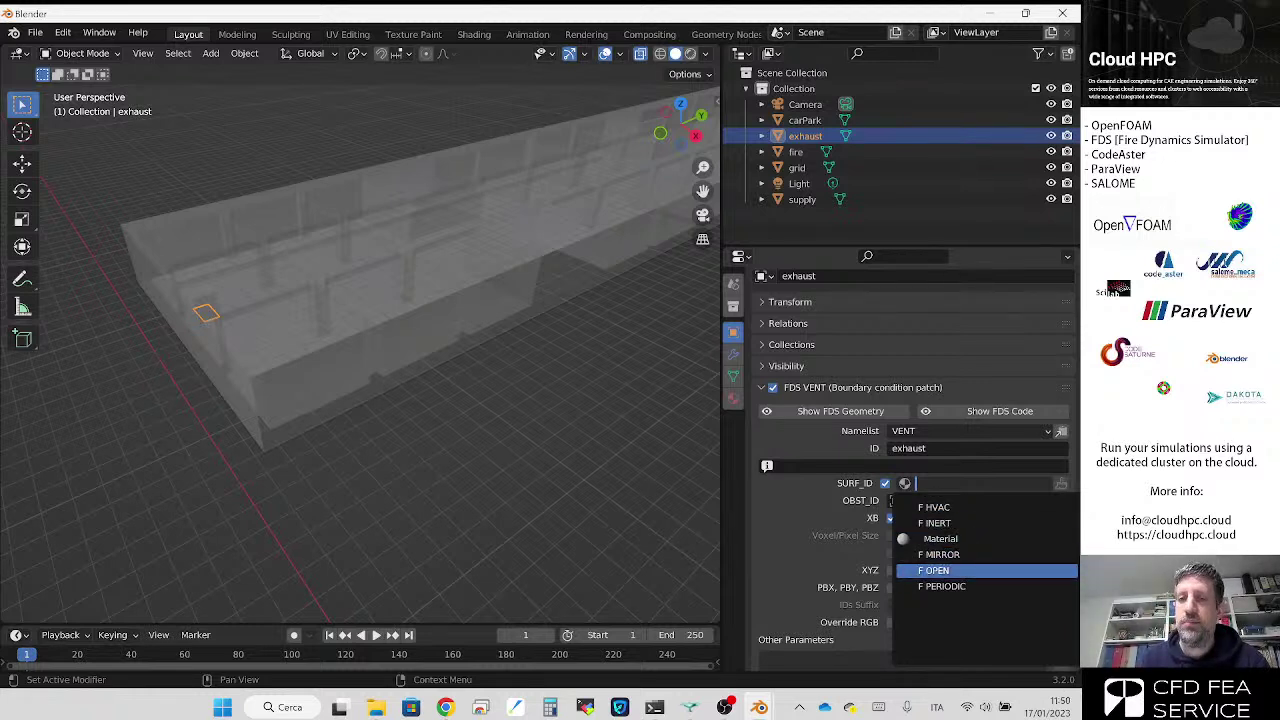
click(884, 483)
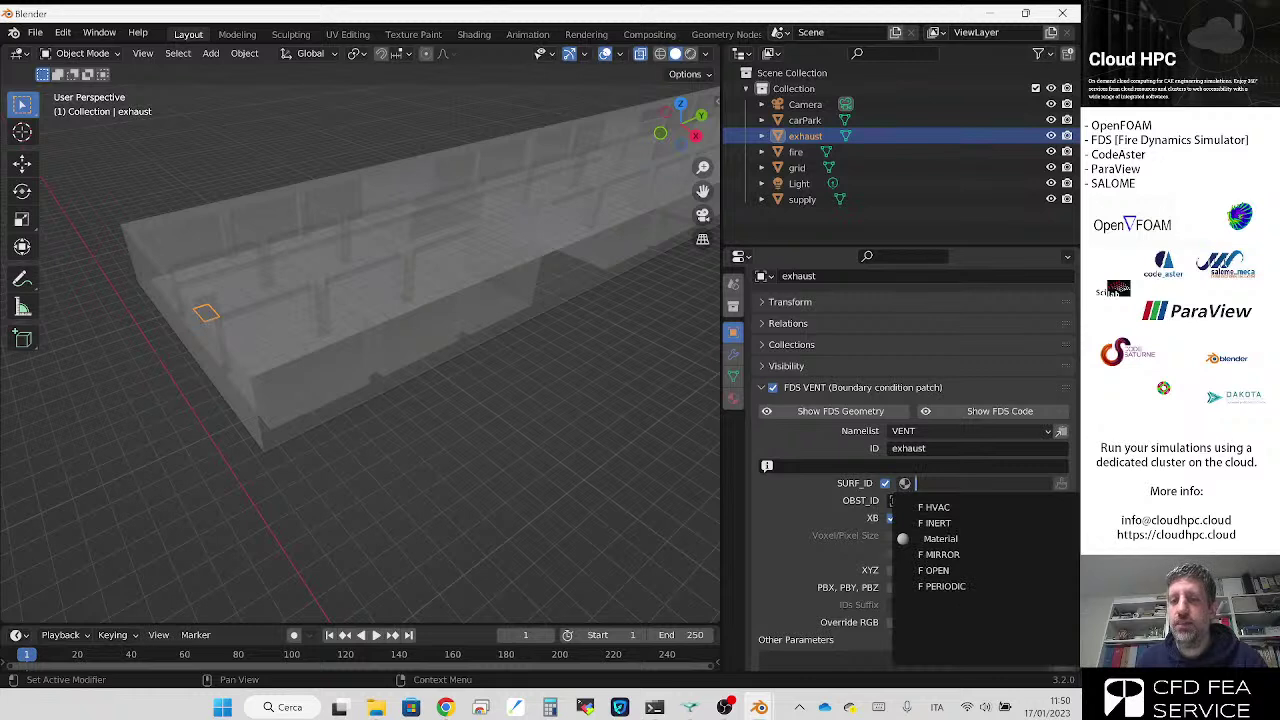
Step: Create a new FDS SURF material on exhaust and name it OUTLET1
click(736, 404)
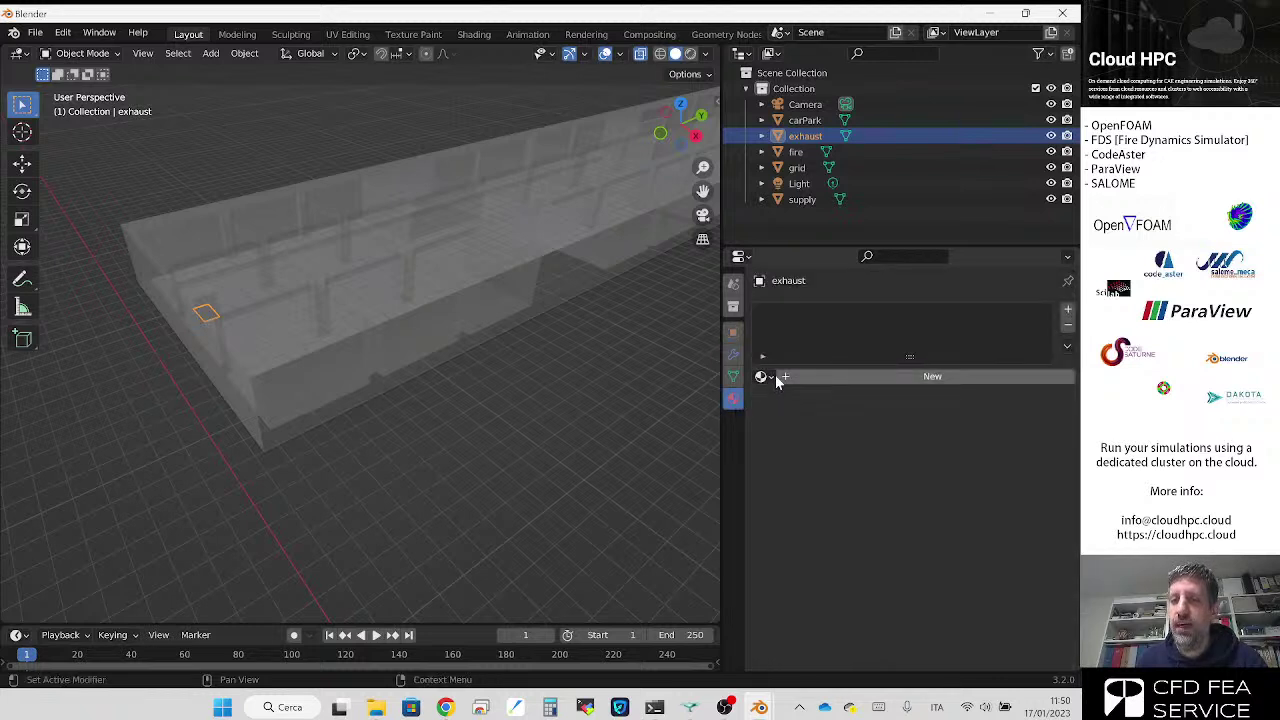
click(763, 376)
click(864, 376)
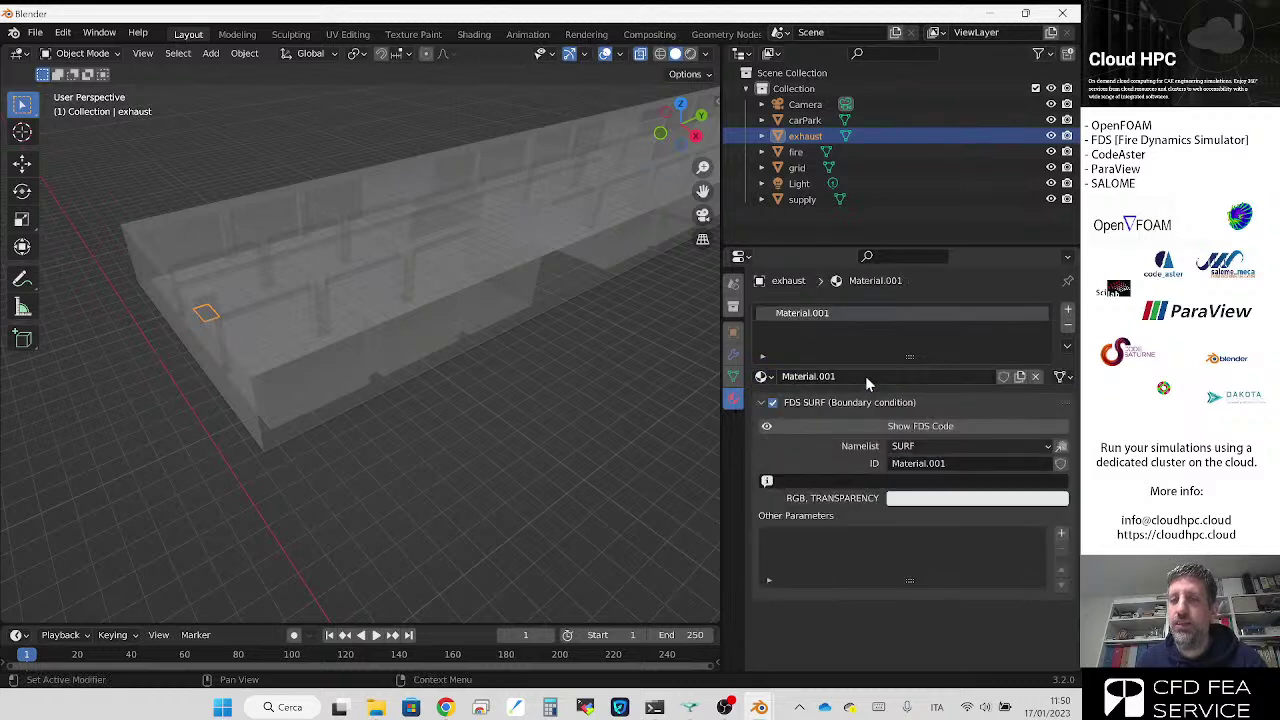
click(865, 376)
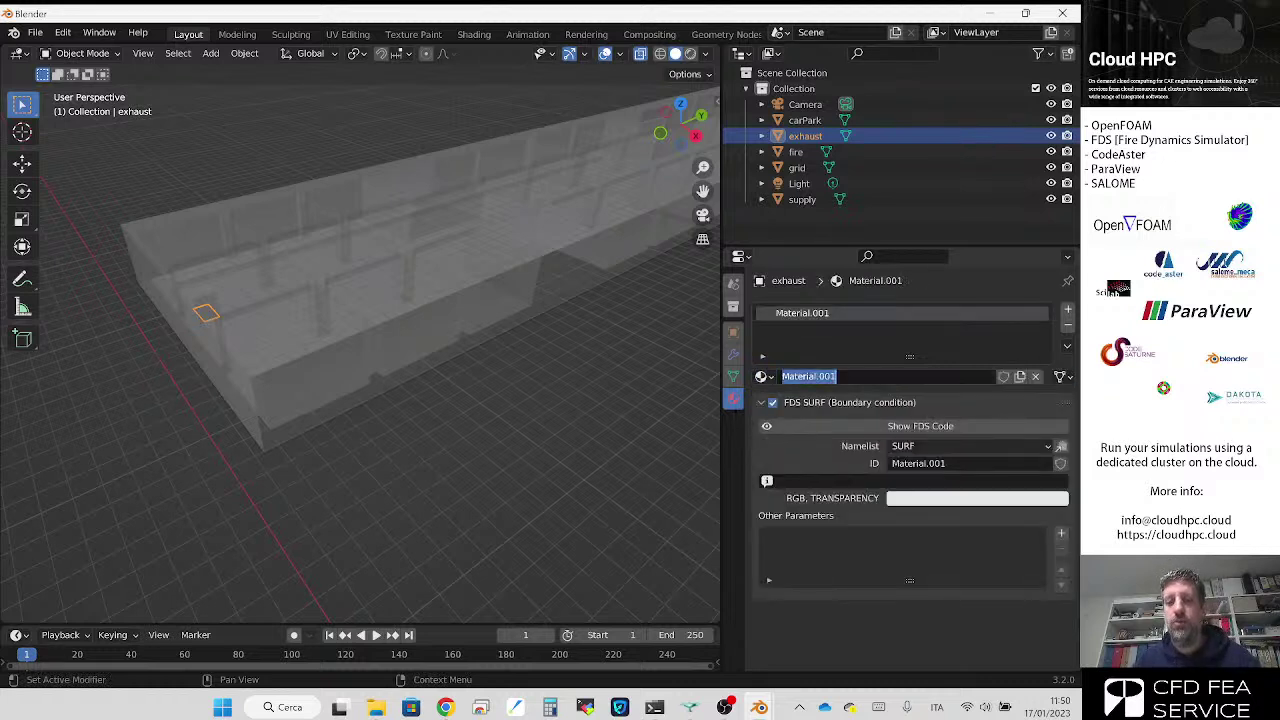
text(OUTLET1)
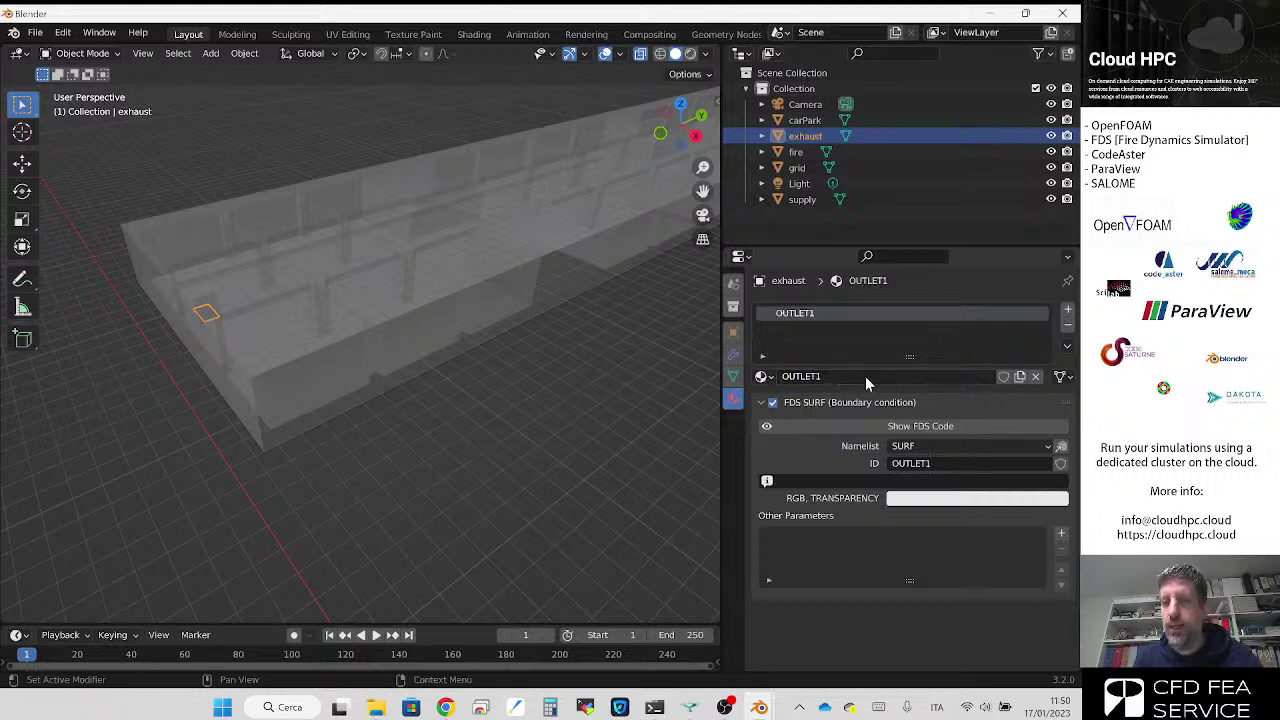
Step: Add a custom parameter VEL=2 to the OUTLET1 surface
click(1061, 533)
key(alt+Tab)
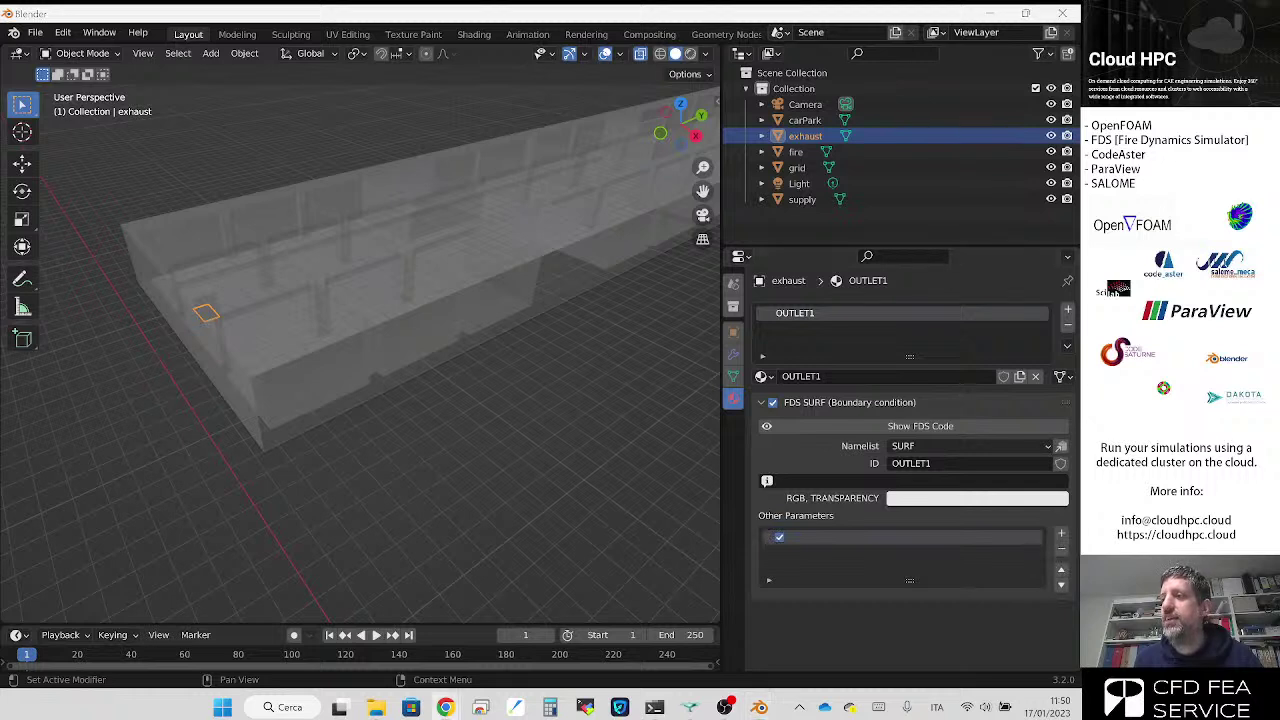
double_click(841, 538)
text(VEL)
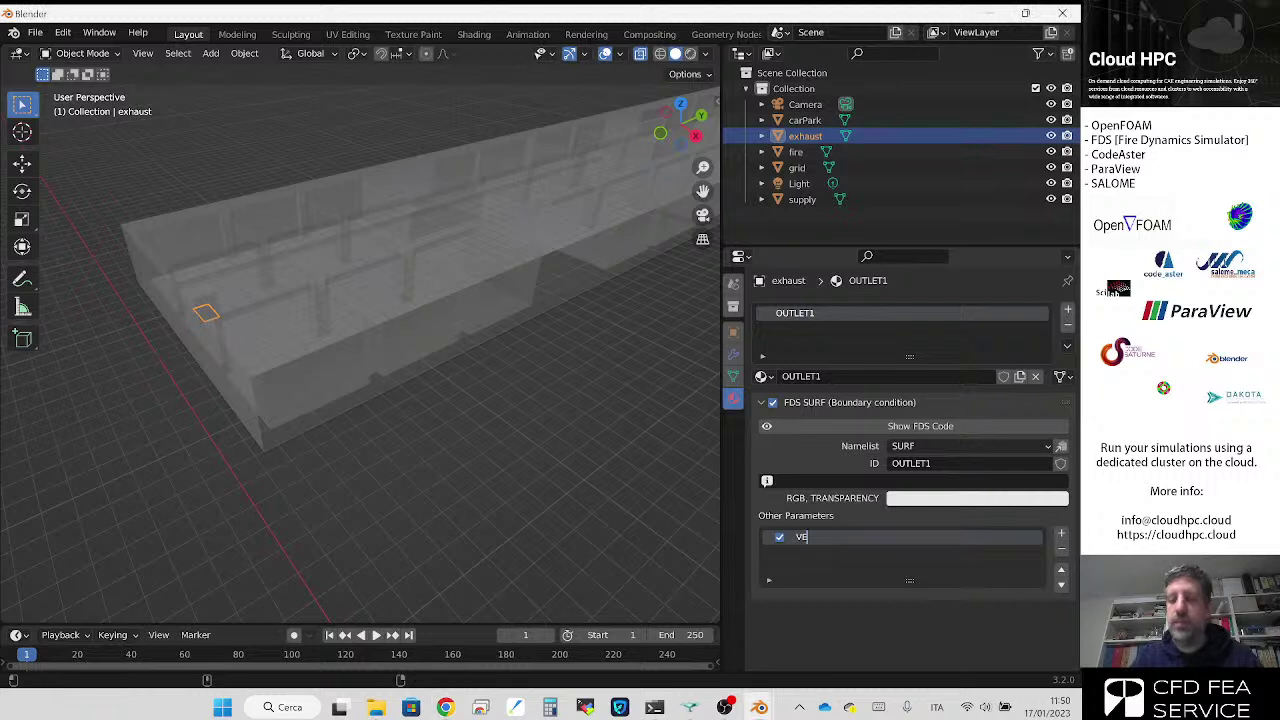
text(=1)
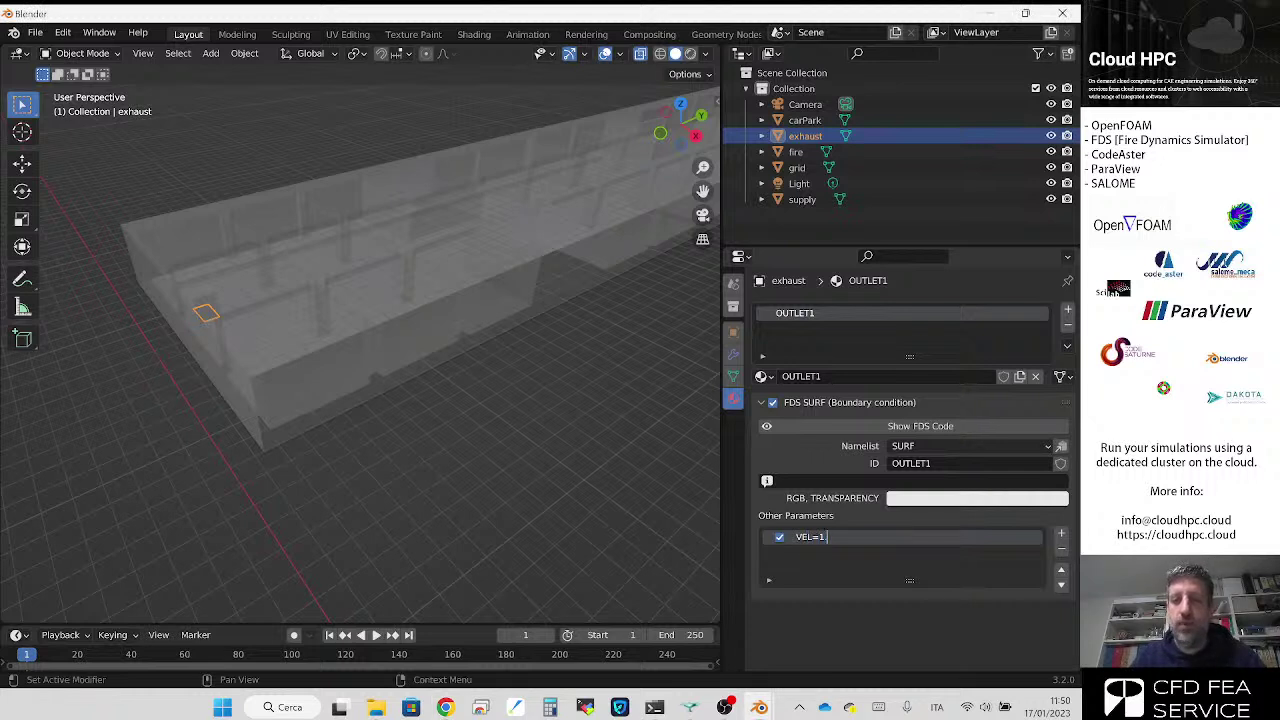
key(BackSpace)
text(2)
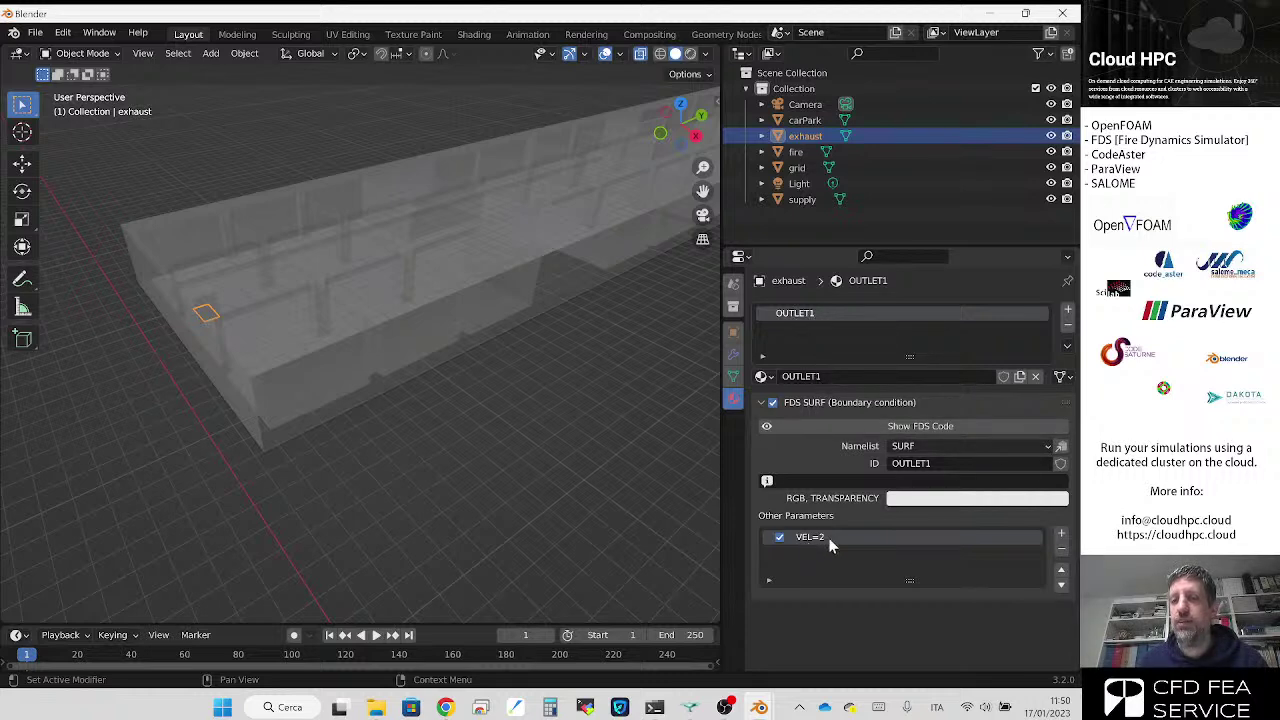
Step: Select the supply object and set its FDS namelist to VENT
click(734, 334)
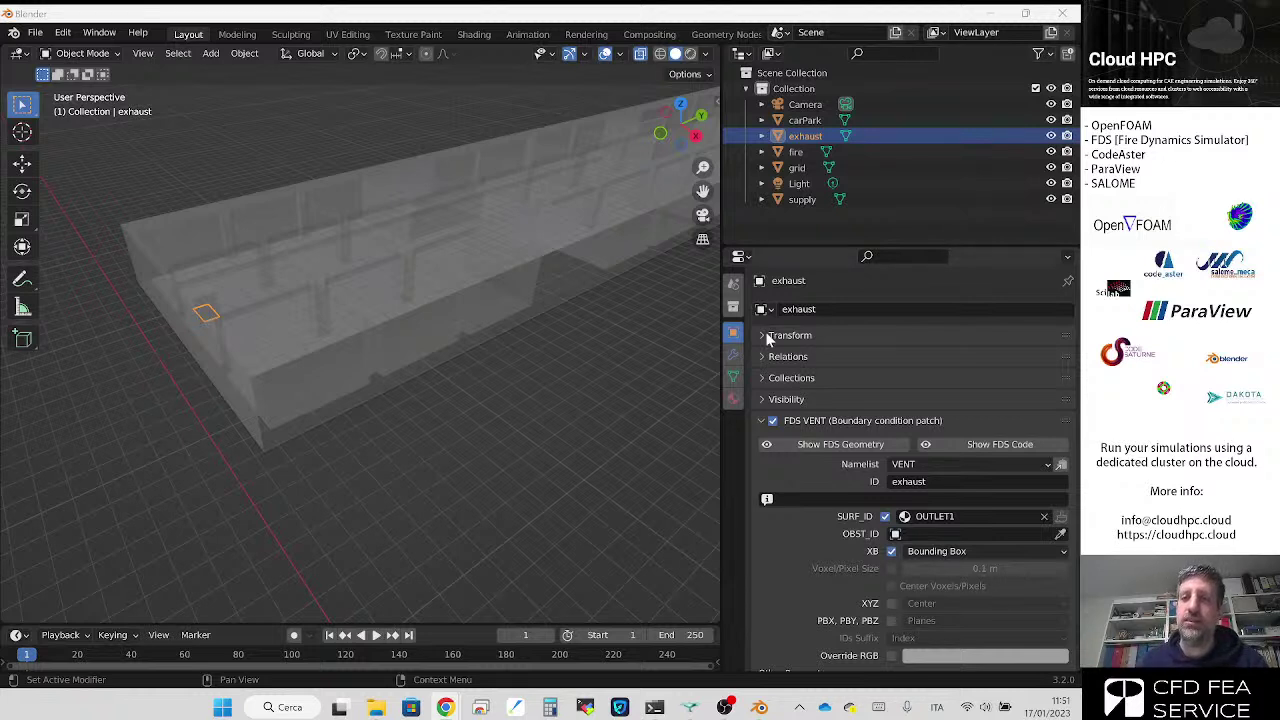
click(813, 168)
click(745, 200)
middle_drag(690, 222, 536, 248)
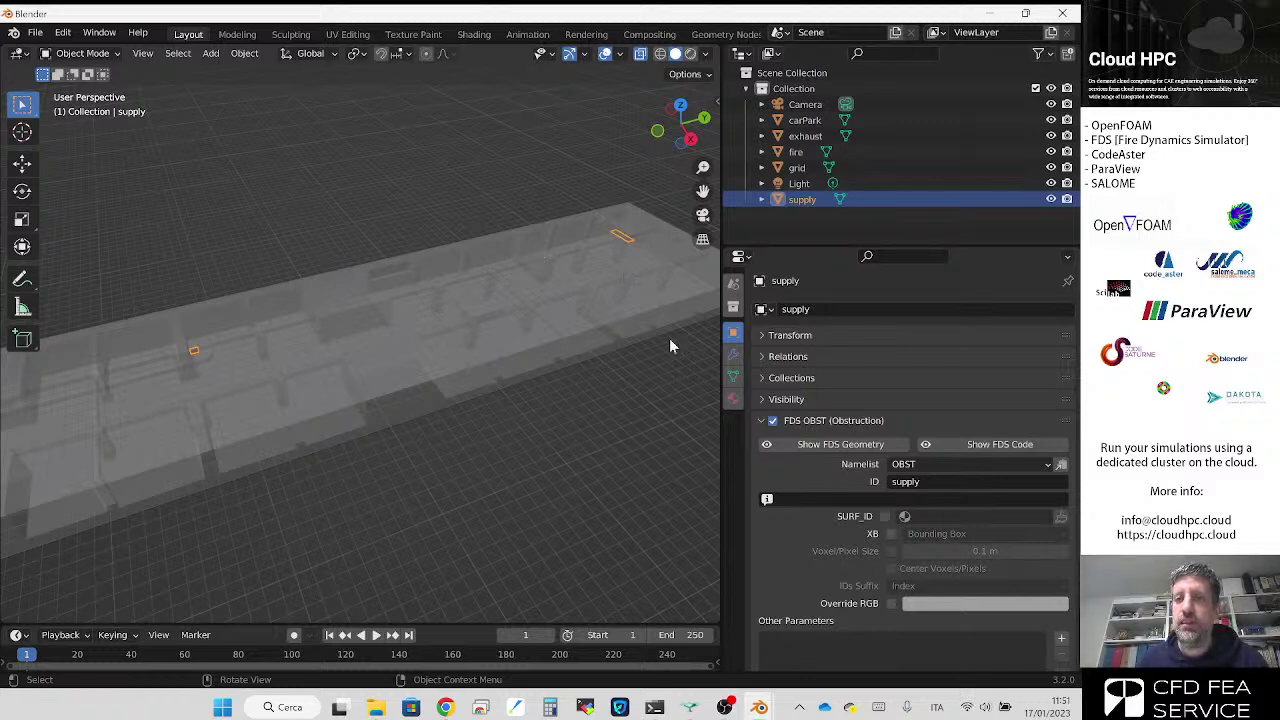
click(733, 399)
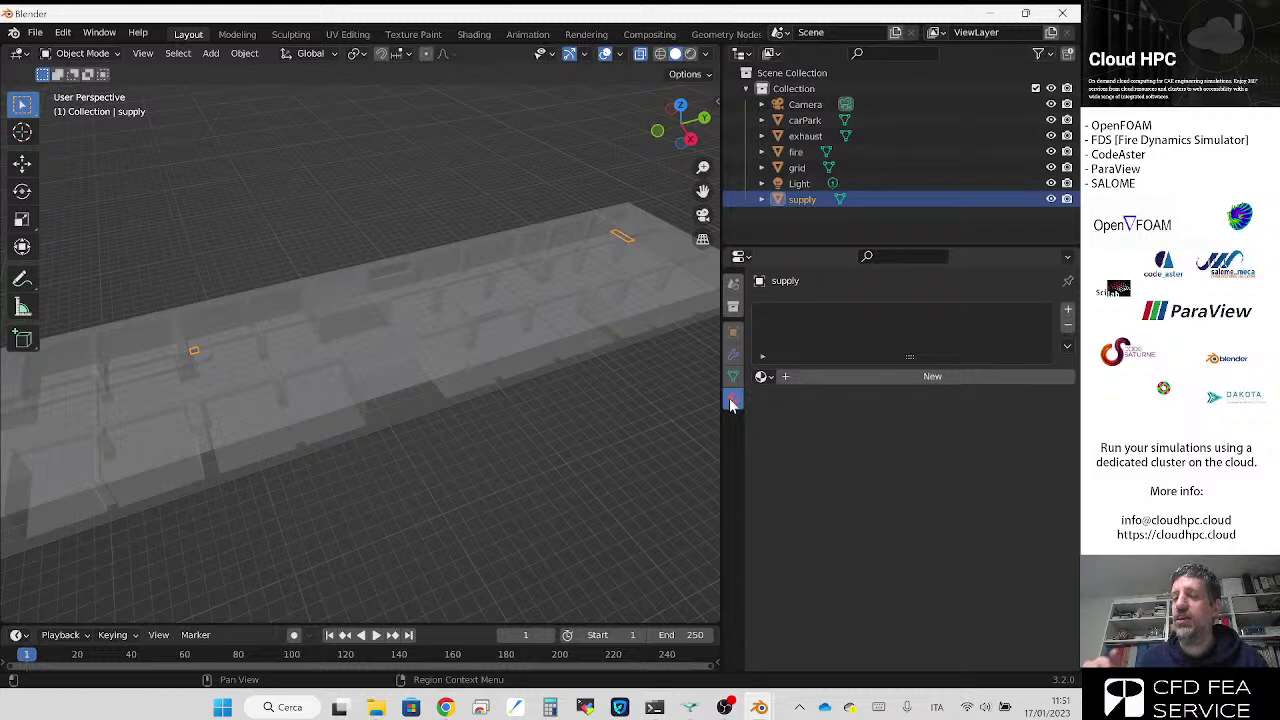
click(733, 331)
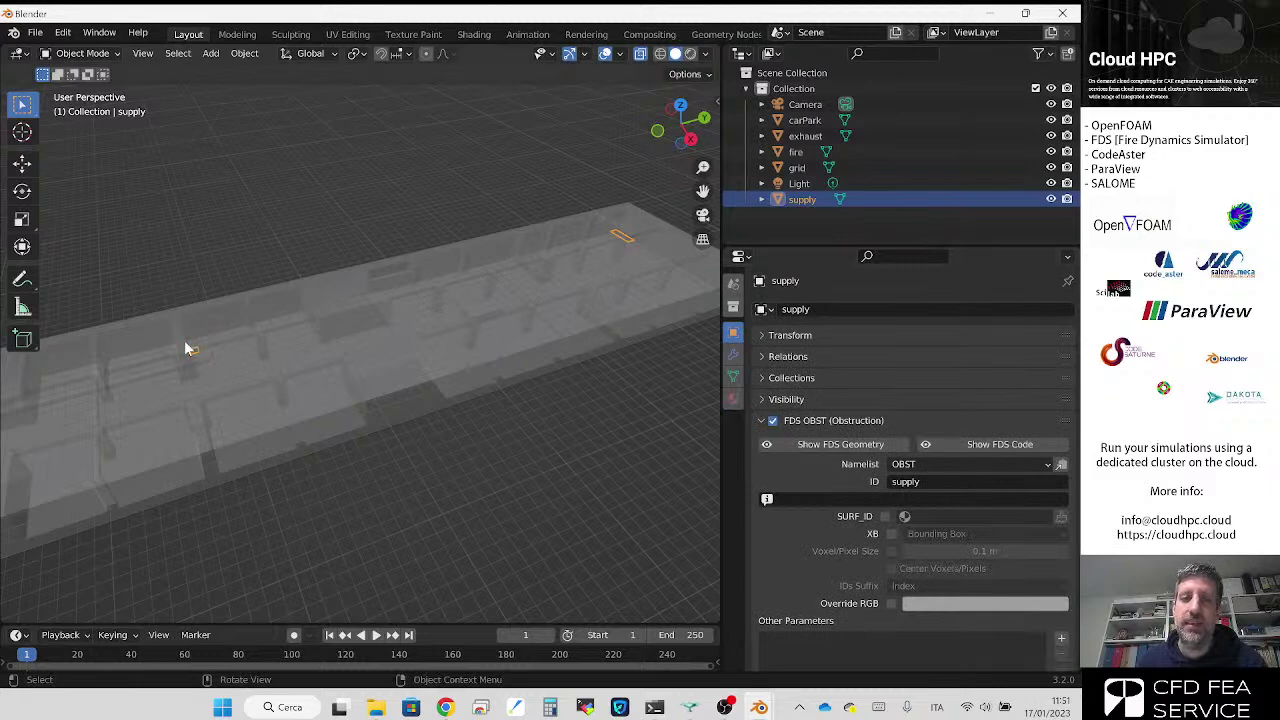
click(921, 468)
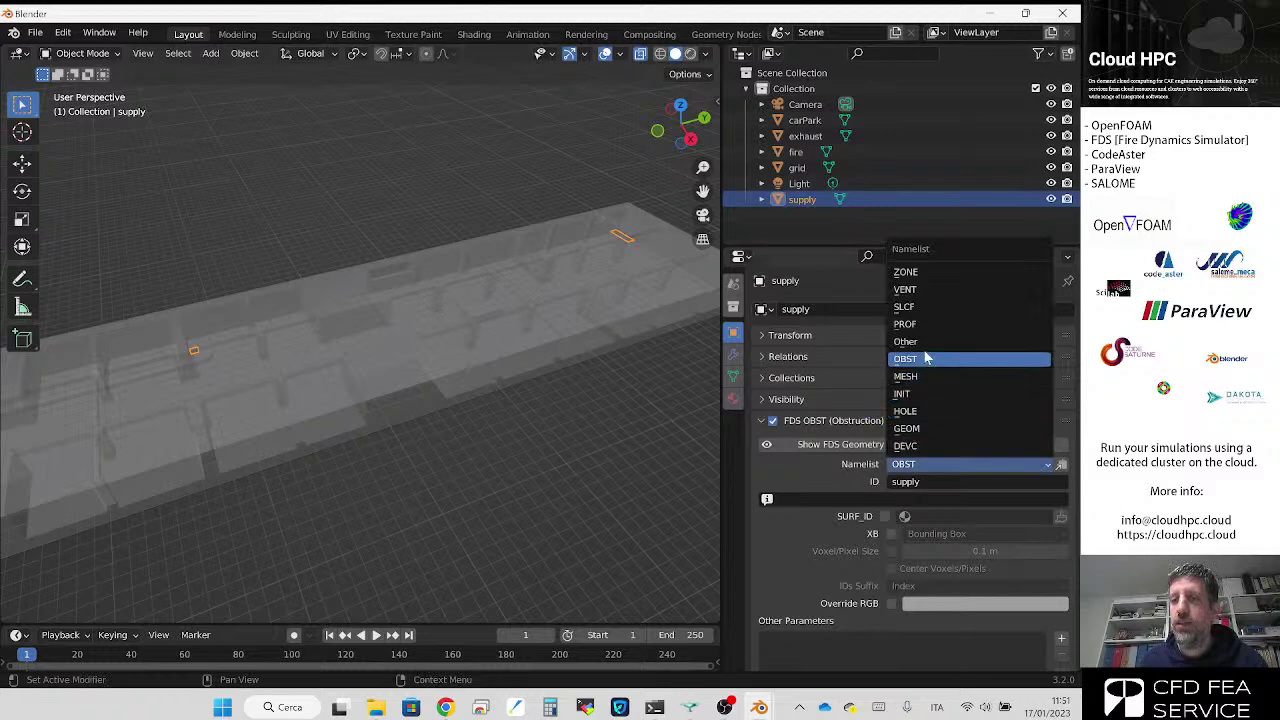
click(908, 289)
Step: Enable XB for the supply vent and export its geometry as Faces
scroll(873, 339, down, 1)
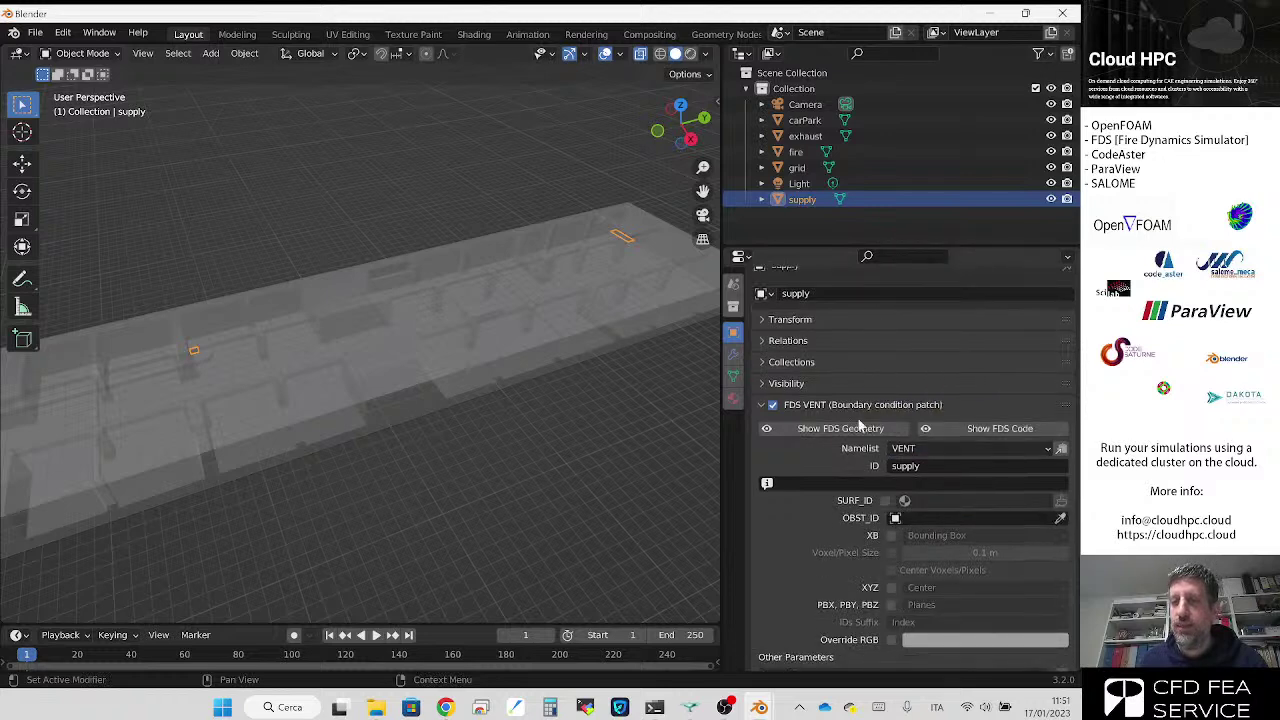
click(890, 536)
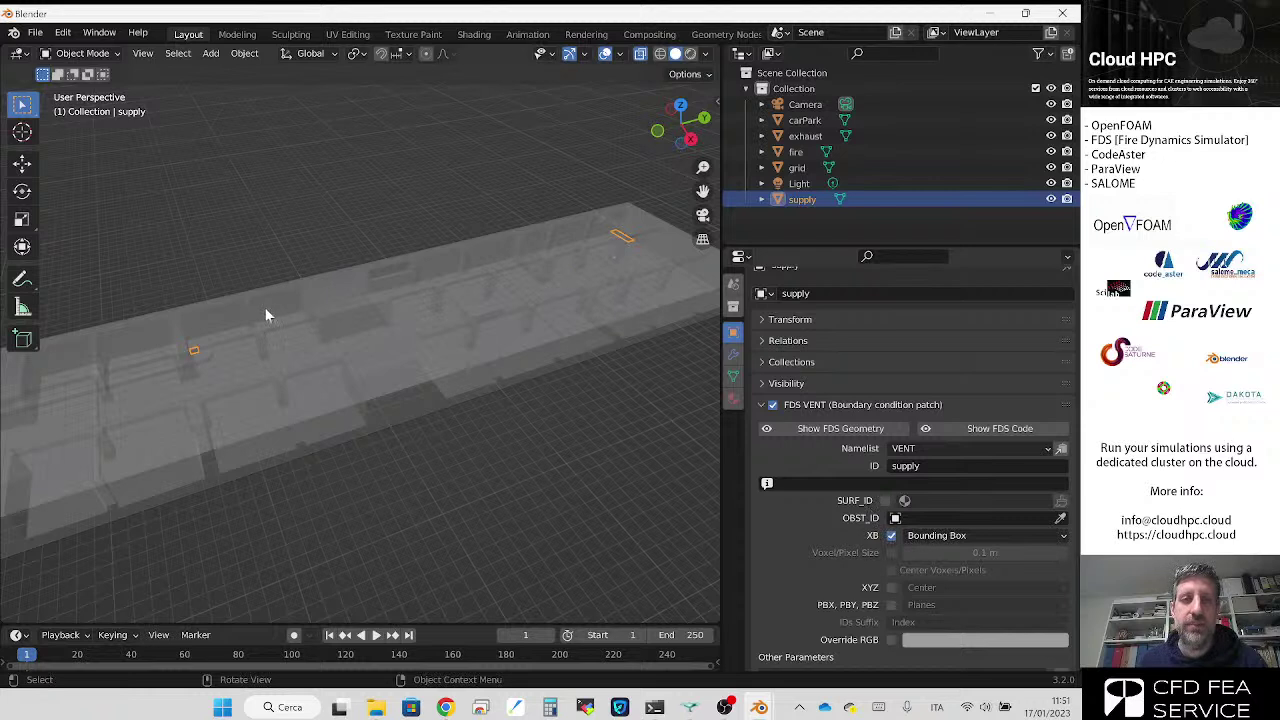
click(940, 536)
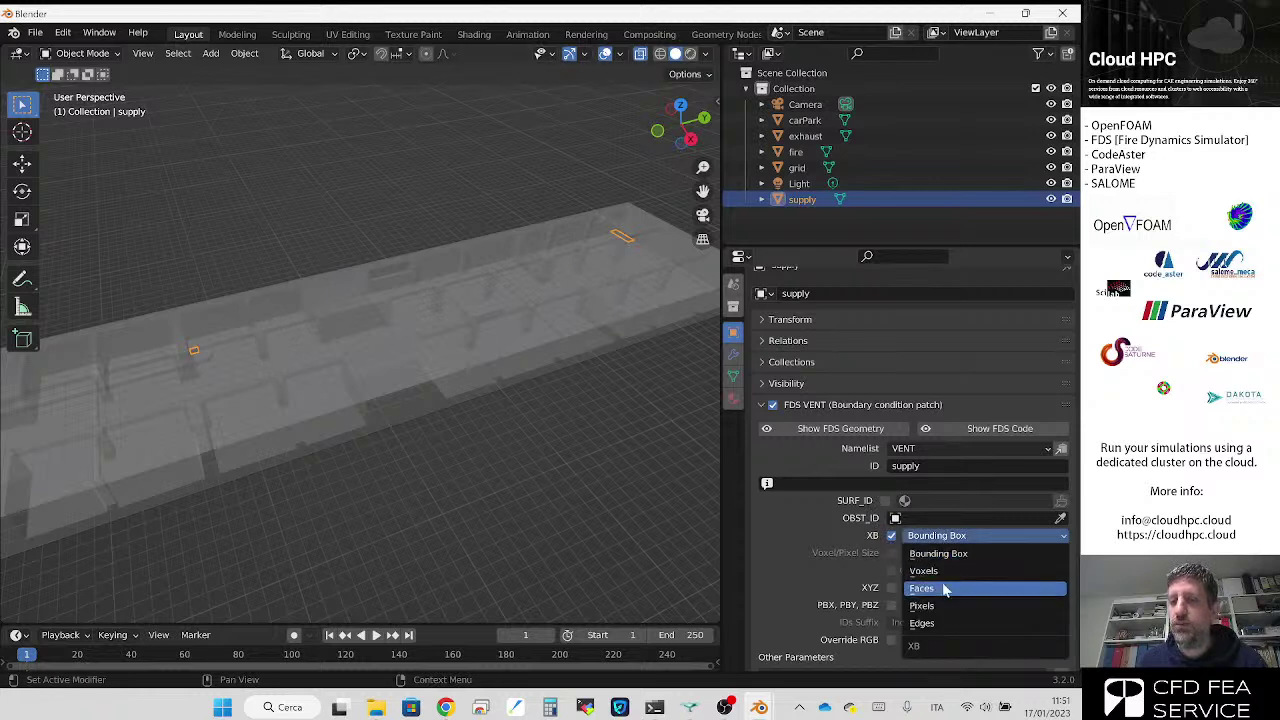
click(942, 589)
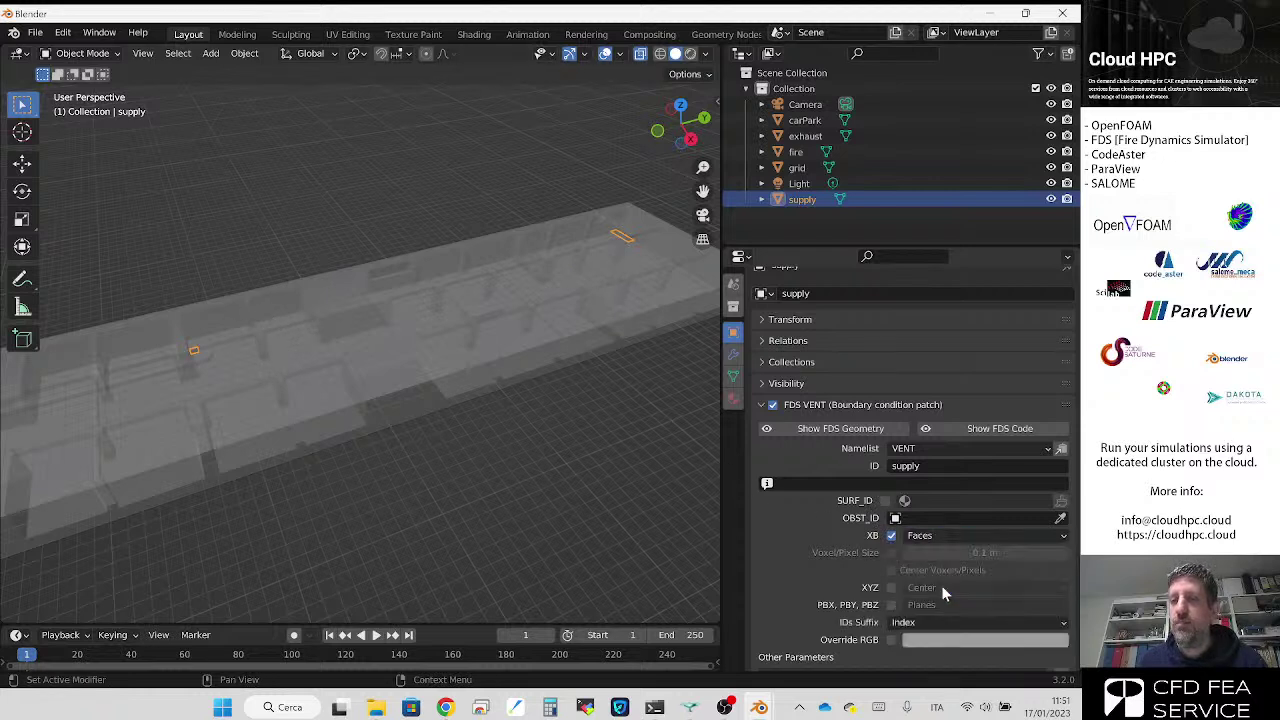
Step: Review the VENT lines of FDS code generated for supply and their XB coordinates
click(996, 428)
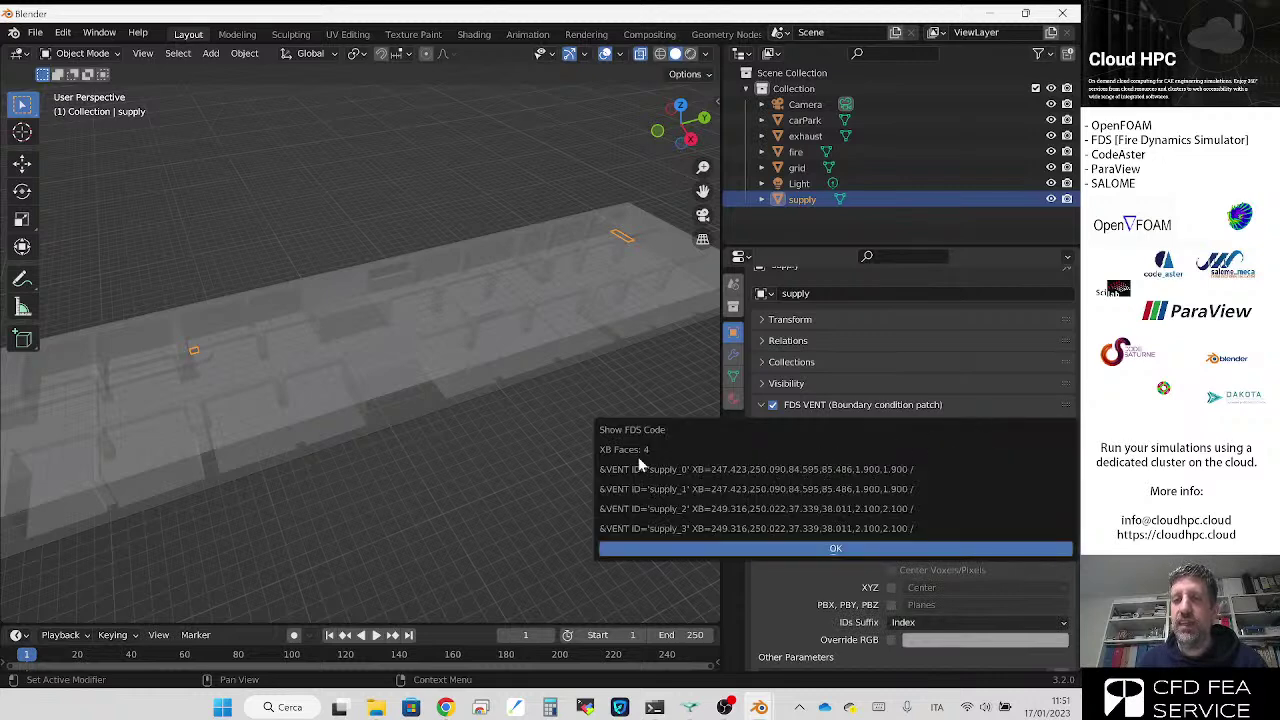
click(857, 549)
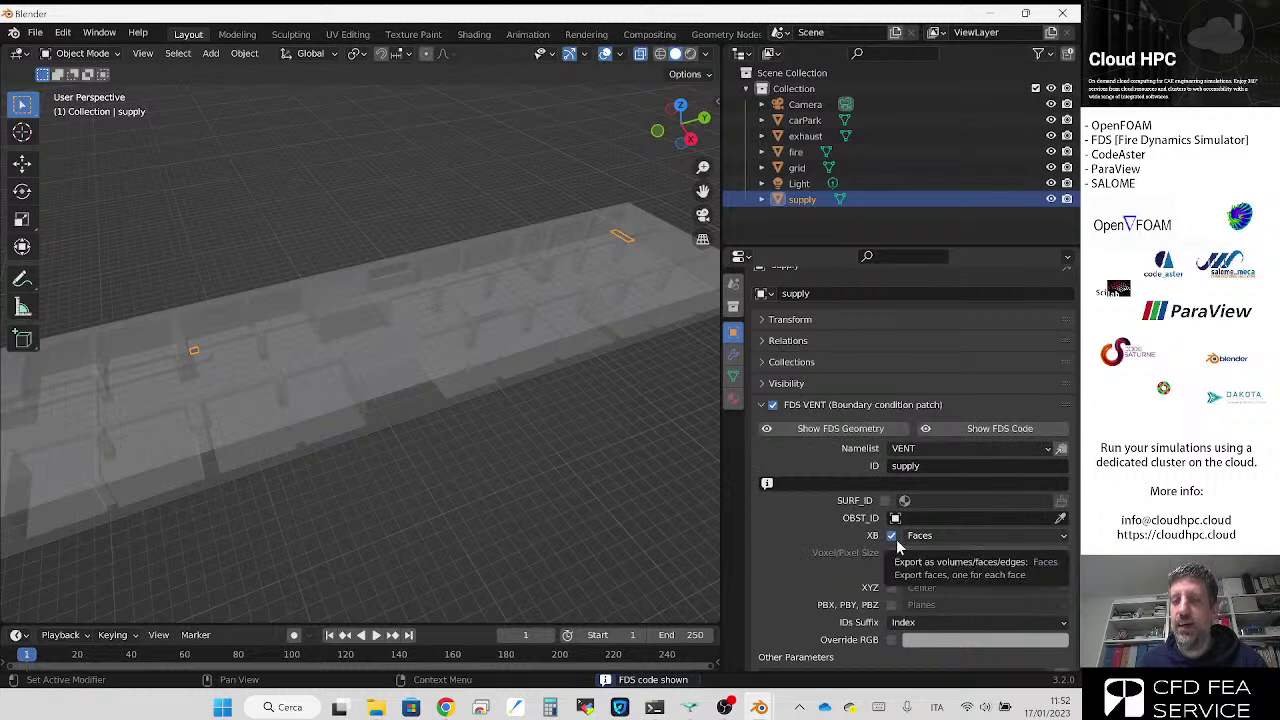
click(960, 428)
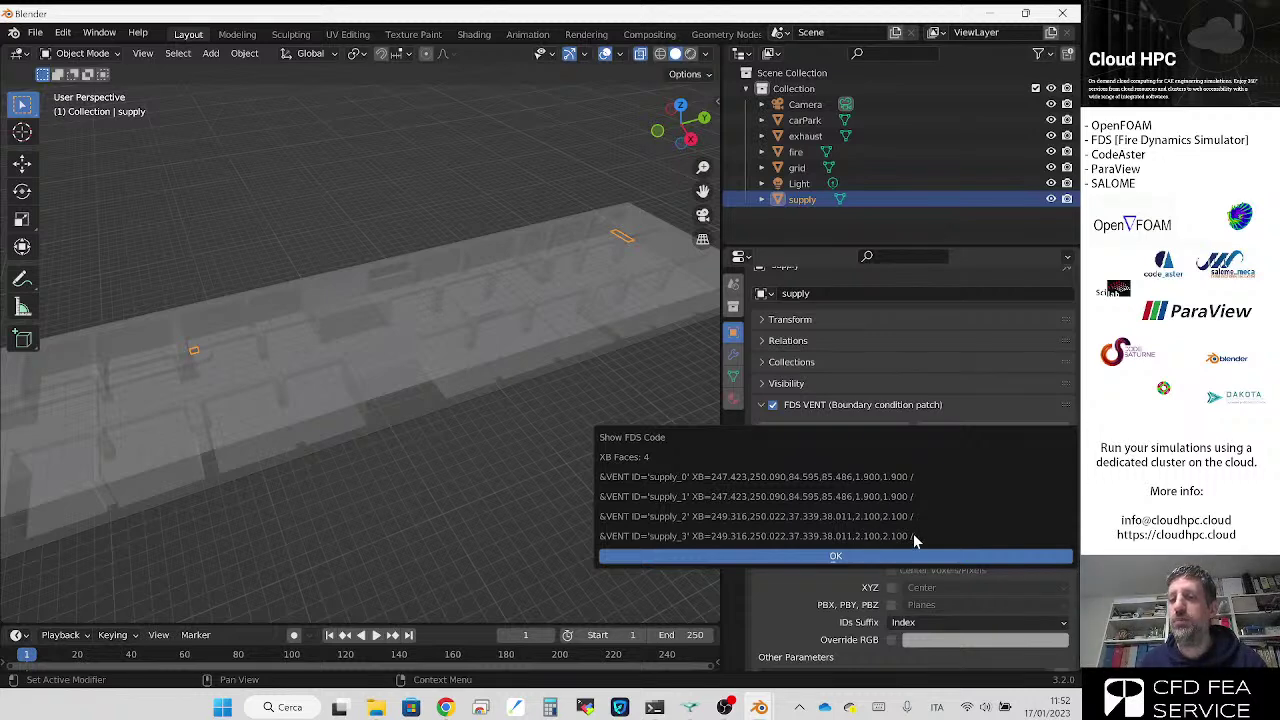
click(797, 557)
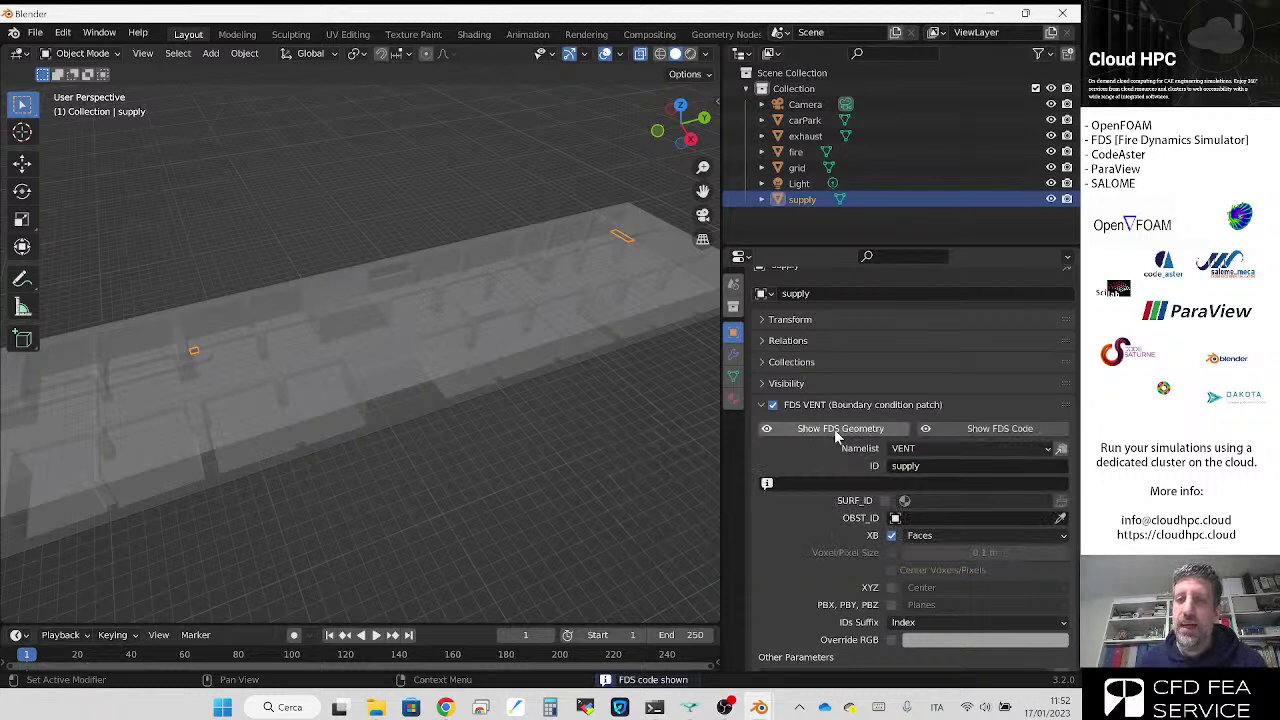
Step: Enable SURF_ID for the supply vent and create a new FDS SURF material on supply named INLET1
click(885, 500)
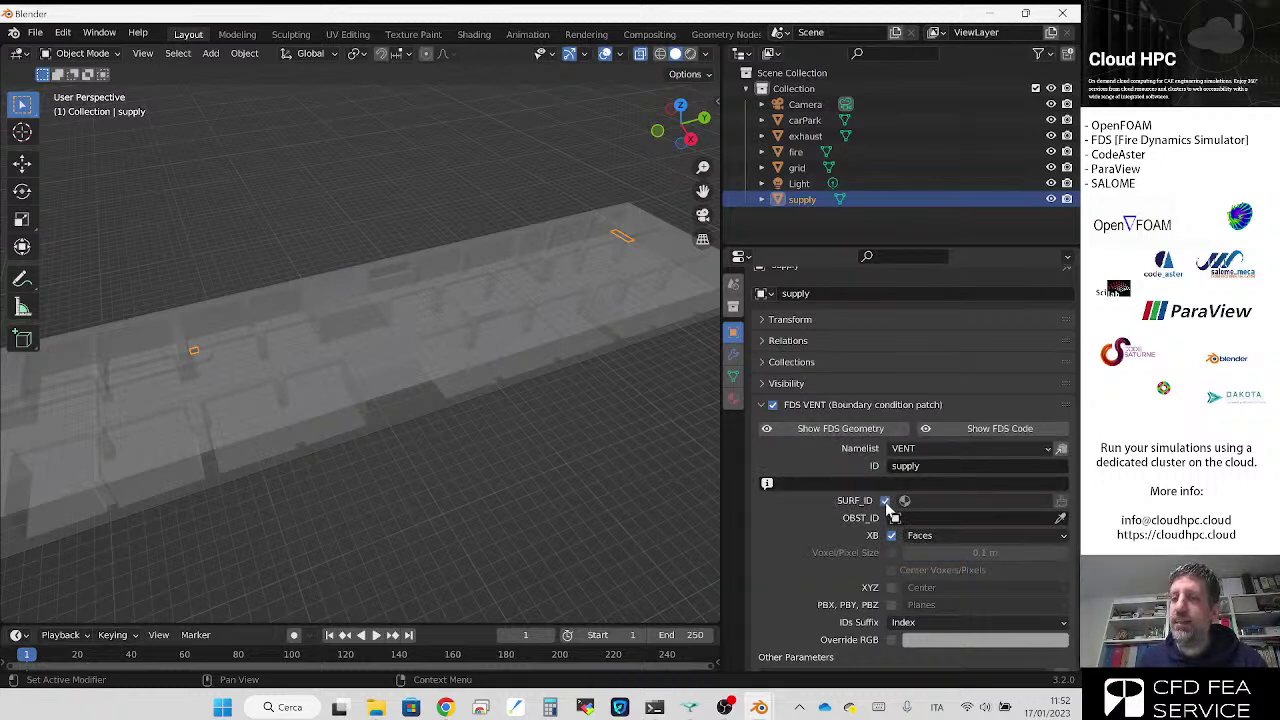
click(903, 502)
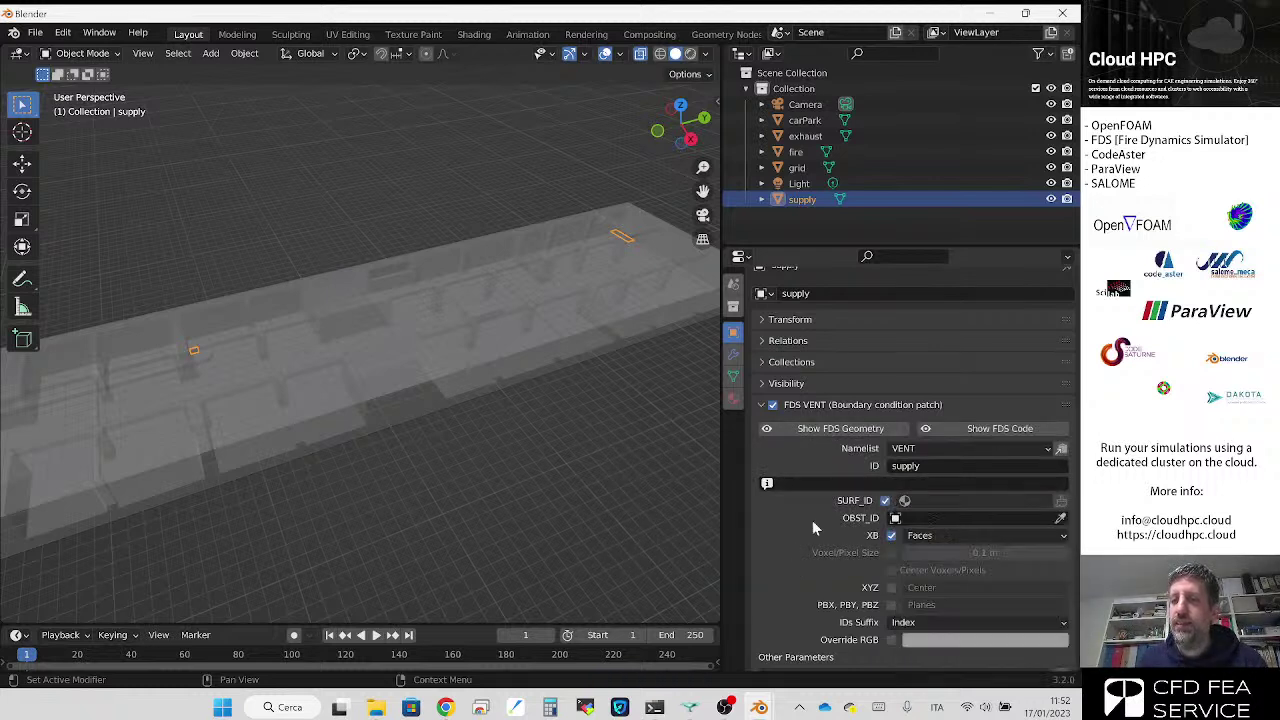
click(733, 398)
click(841, 377)
double_click(841, 377)
text(INLET1)
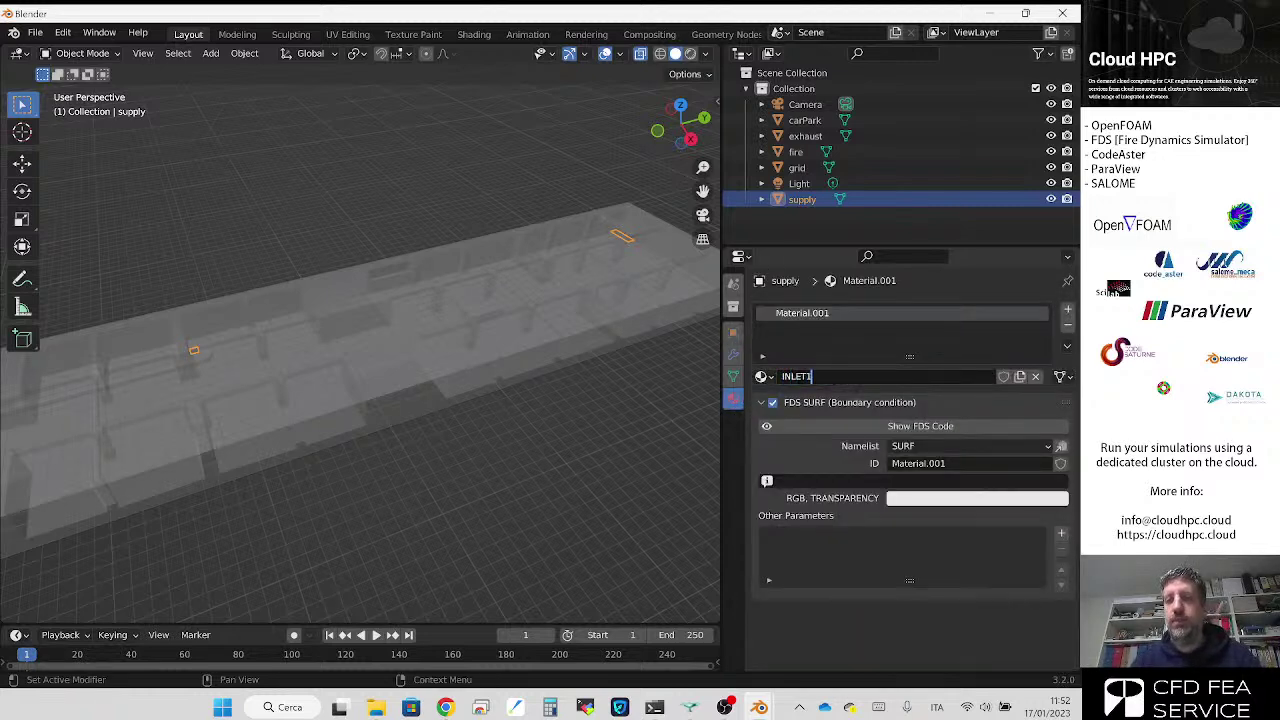
key(Return)
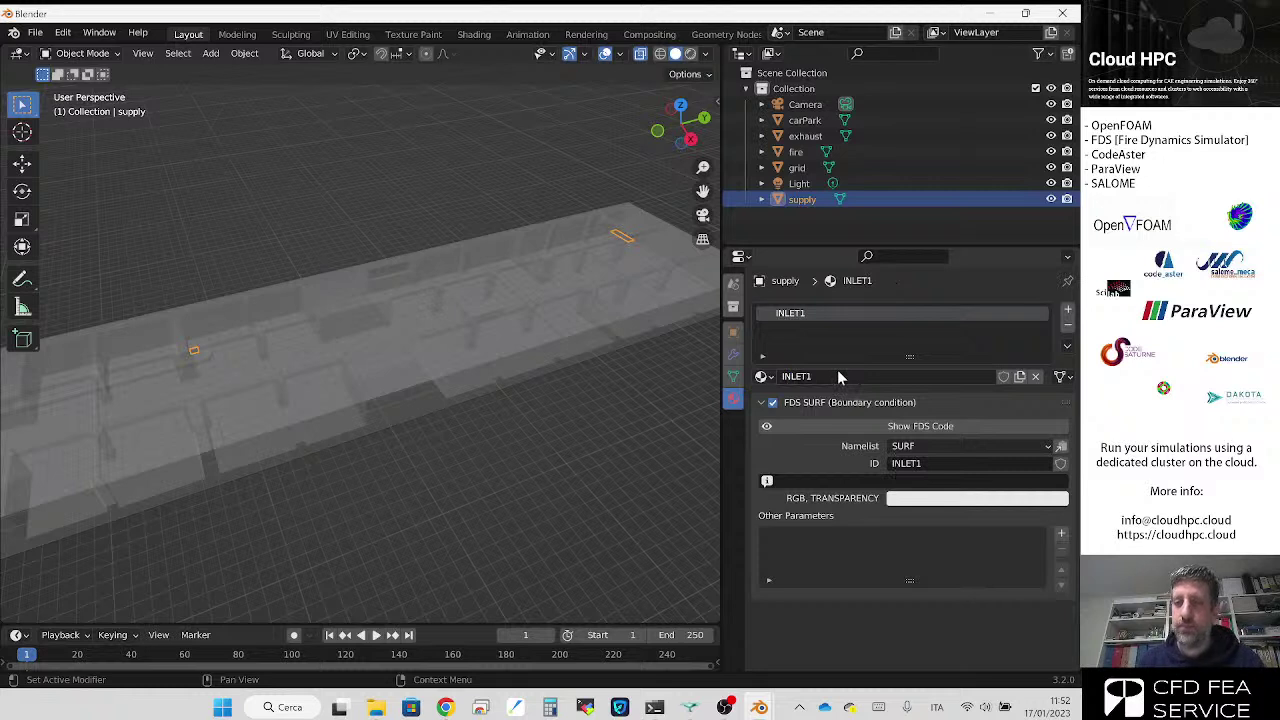
Step: Add a custom parameter VEL=-2 to the INLET1 surface
click(1061, 534)
double_click(897, 541)
text(VEL=)
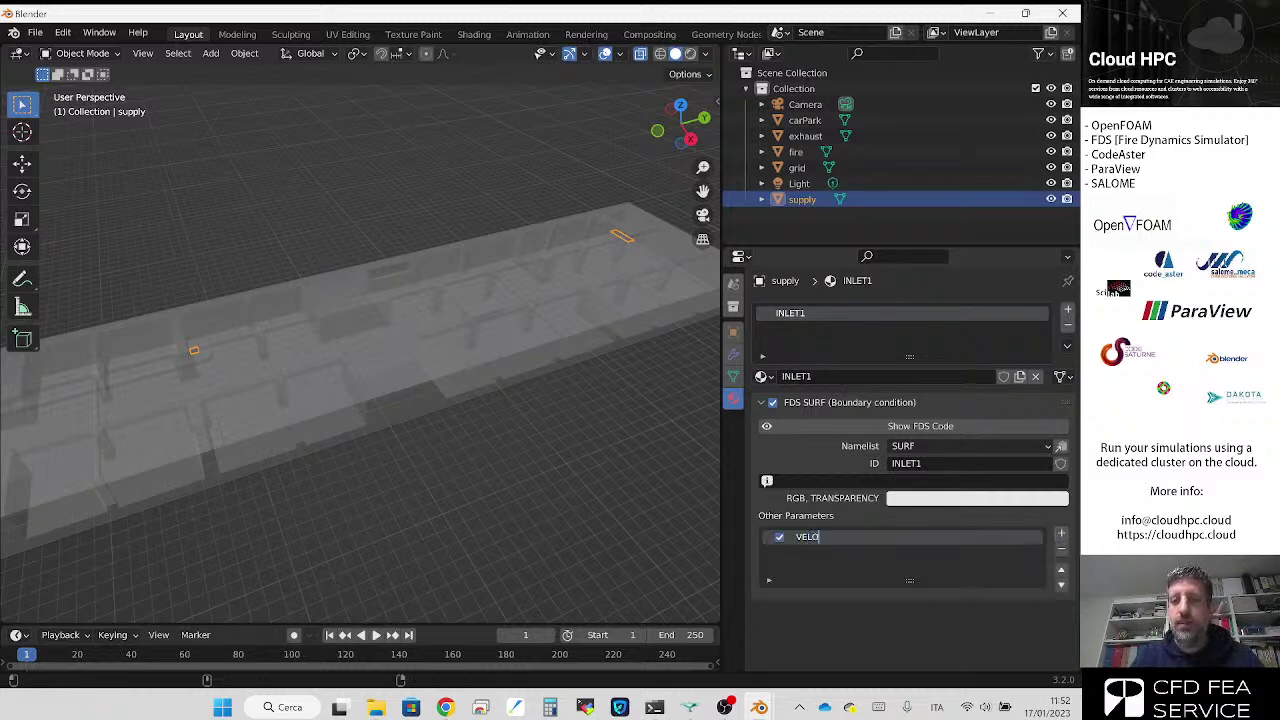
text(-2)
key(Return)
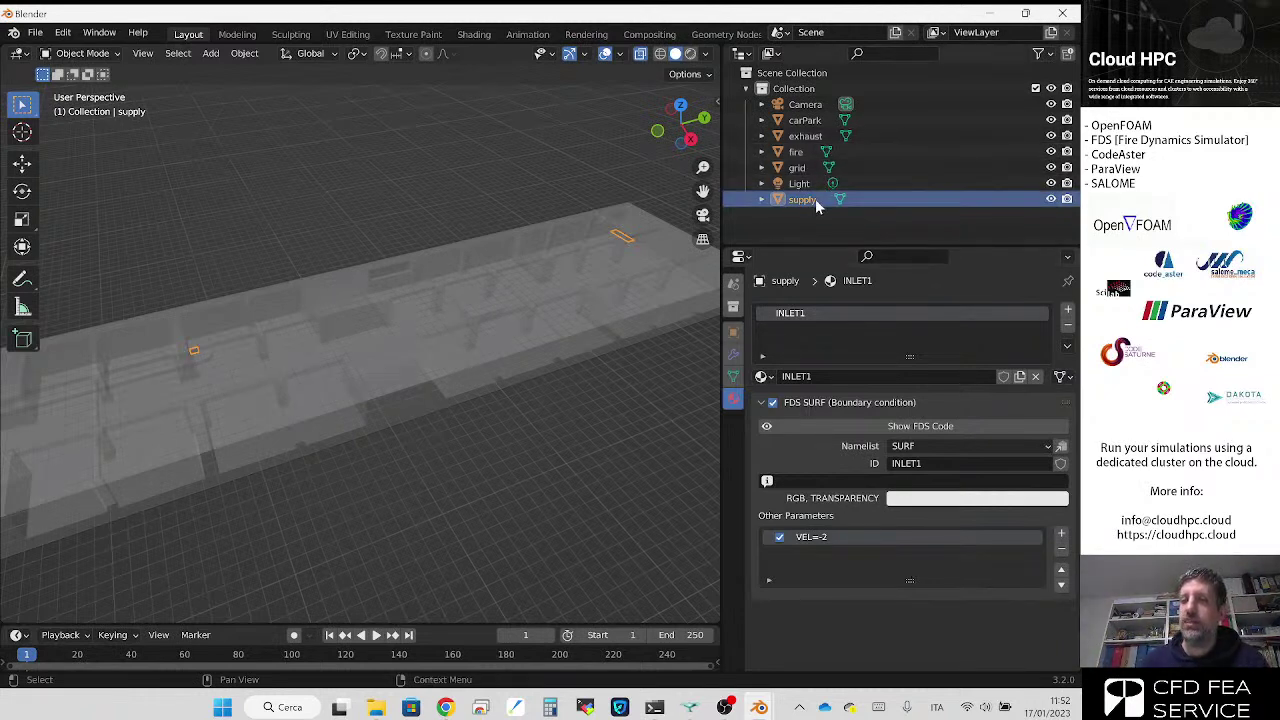
Step: Compare the exhaust and supply vents' positions in the car park and their surface velocity parameters
click(812, 140)
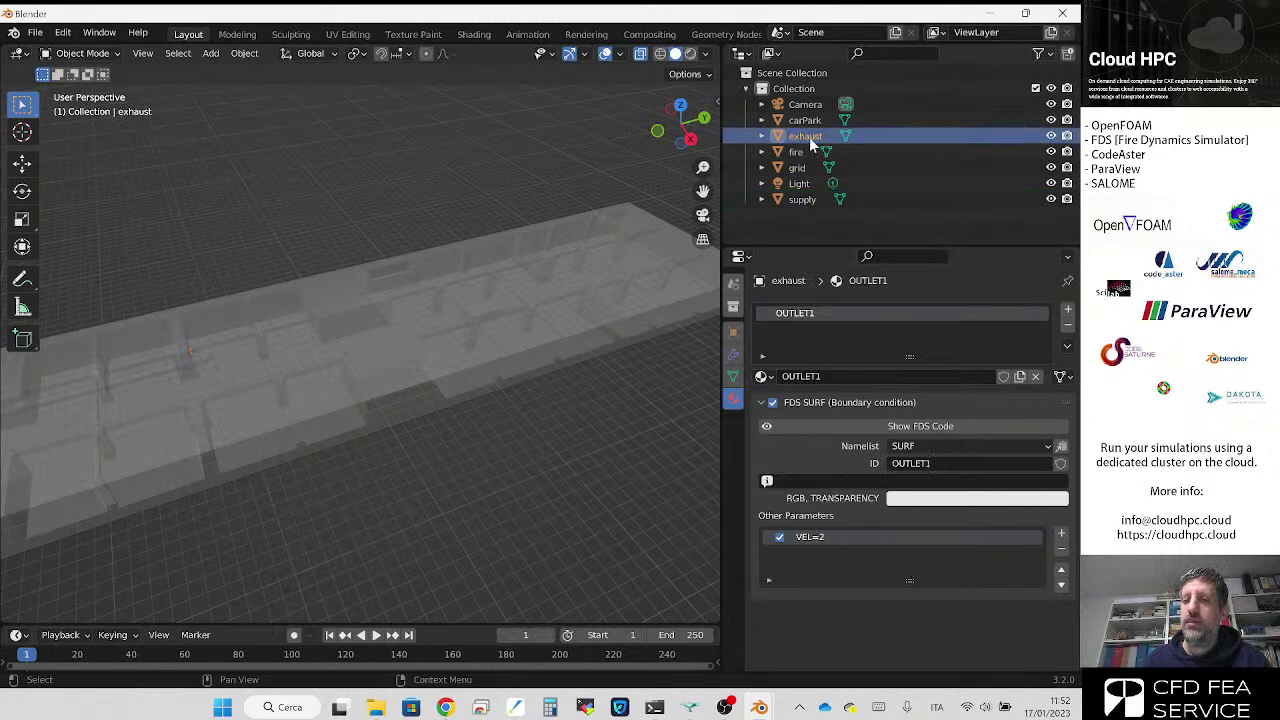
scroll(629, 279, down, 3)
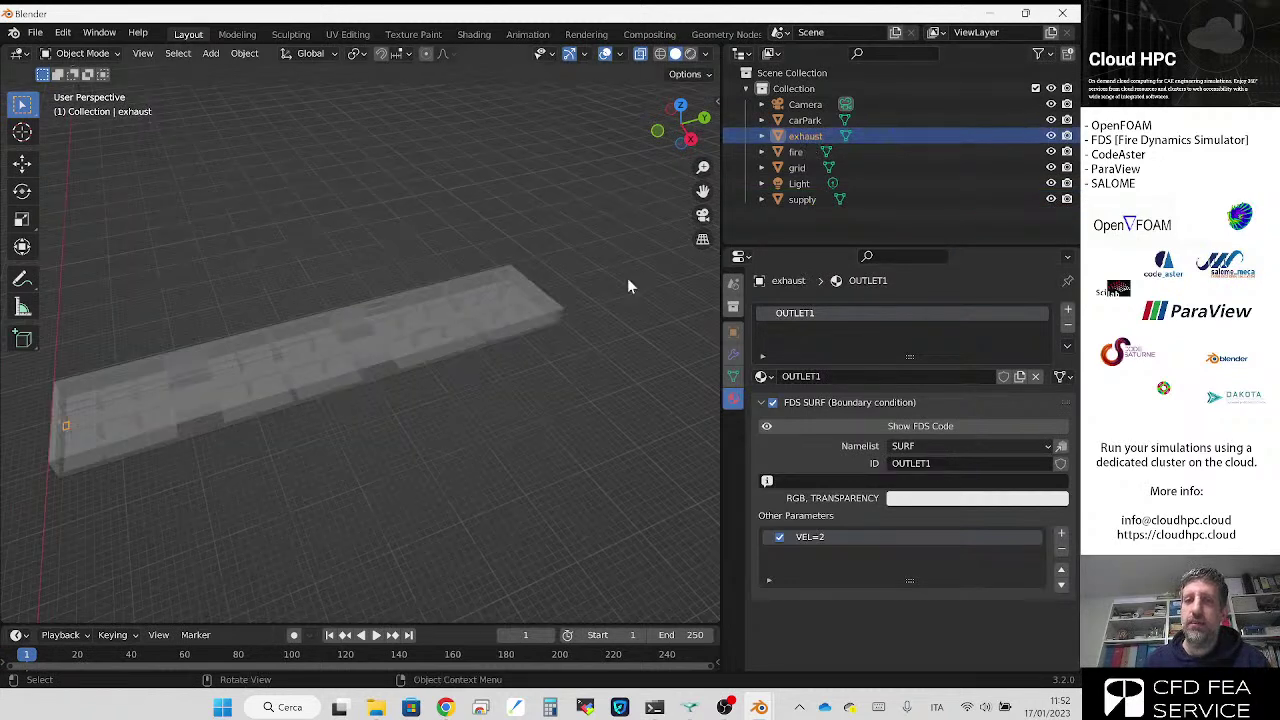
shift+middle_drag(105, 451, 116, 449)
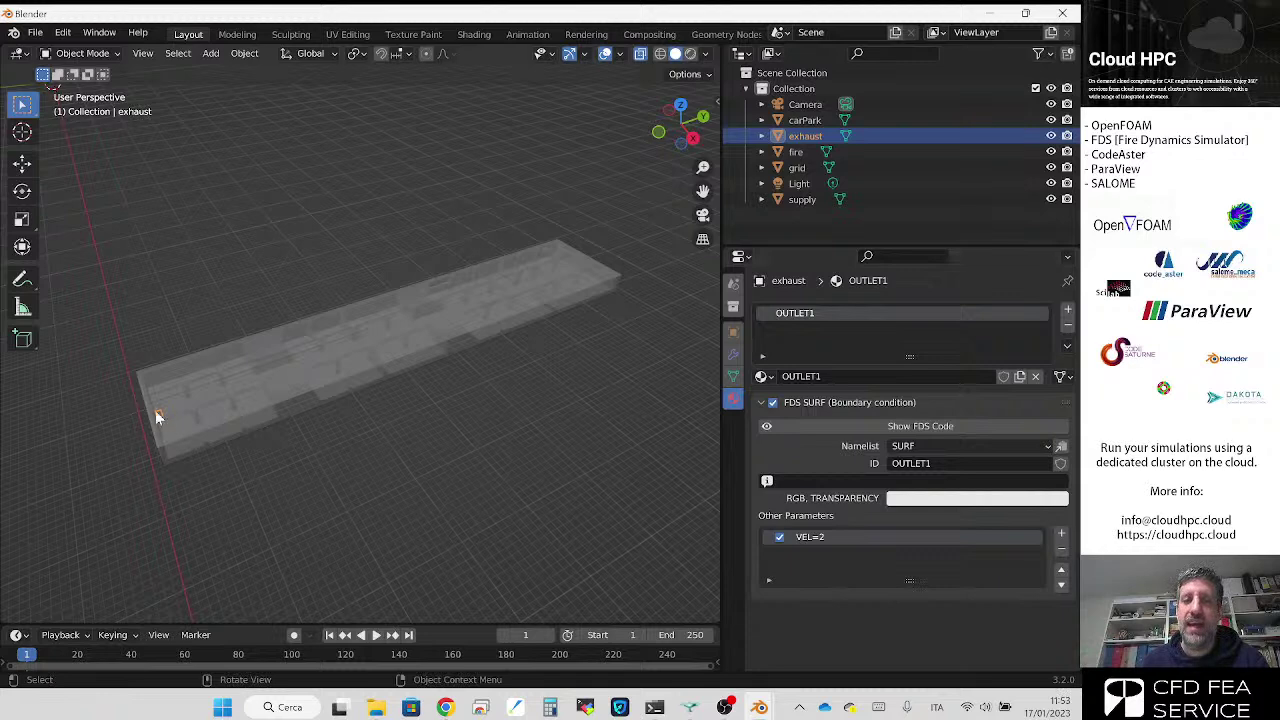
click(813, 197)
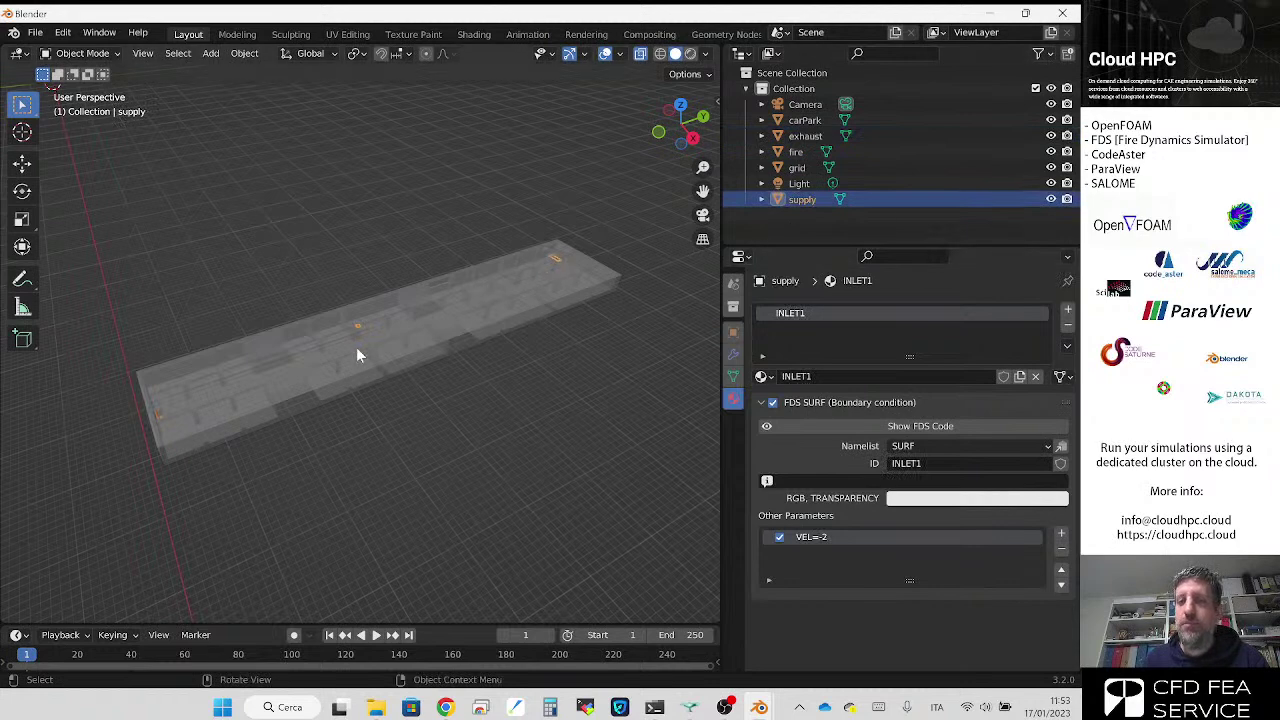
click(826, 139)
click(813, 199)
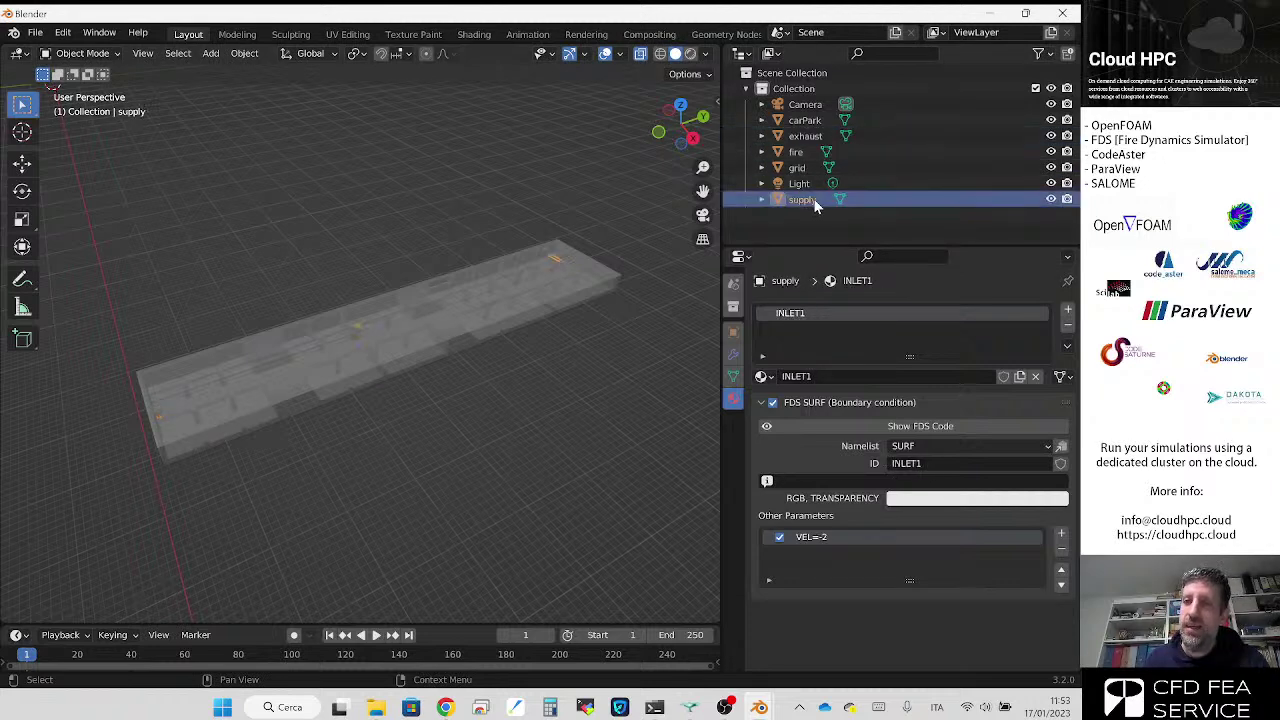
Step: Set the grid object's FDS namelist to VENT and assign it the OPEN surface as SURF_ID
click(816, 170)
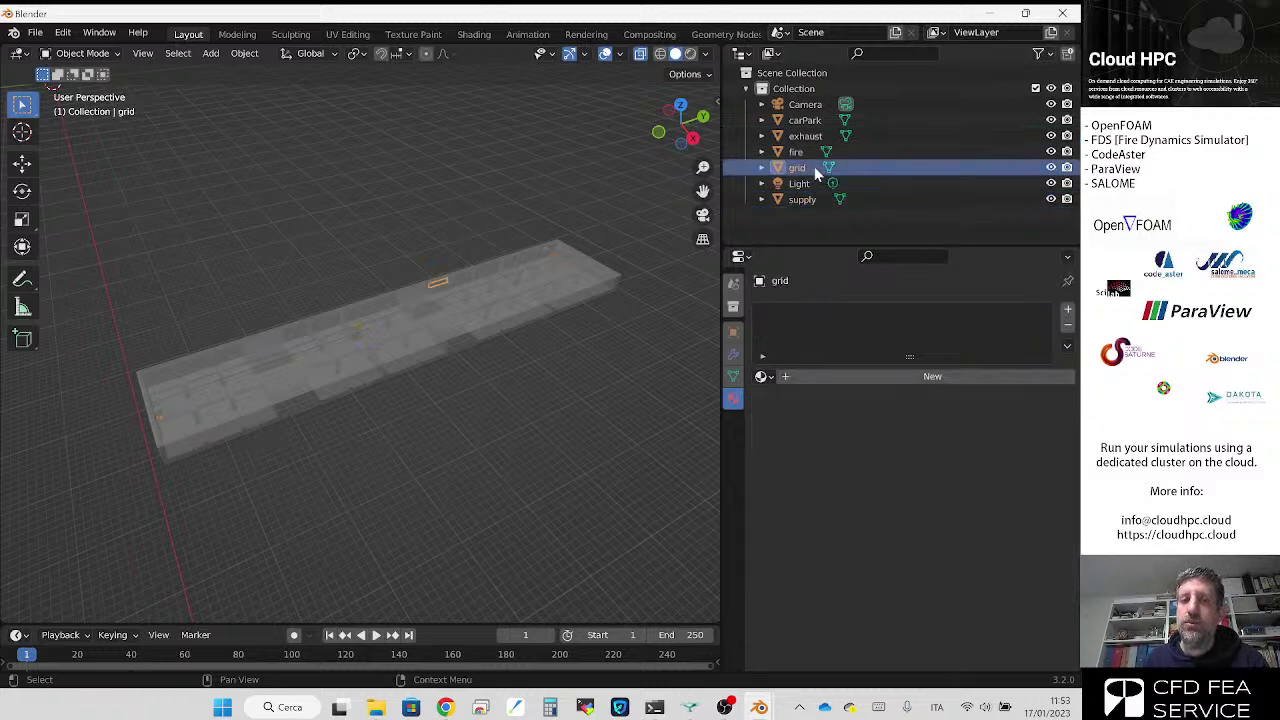
click(733, 331)
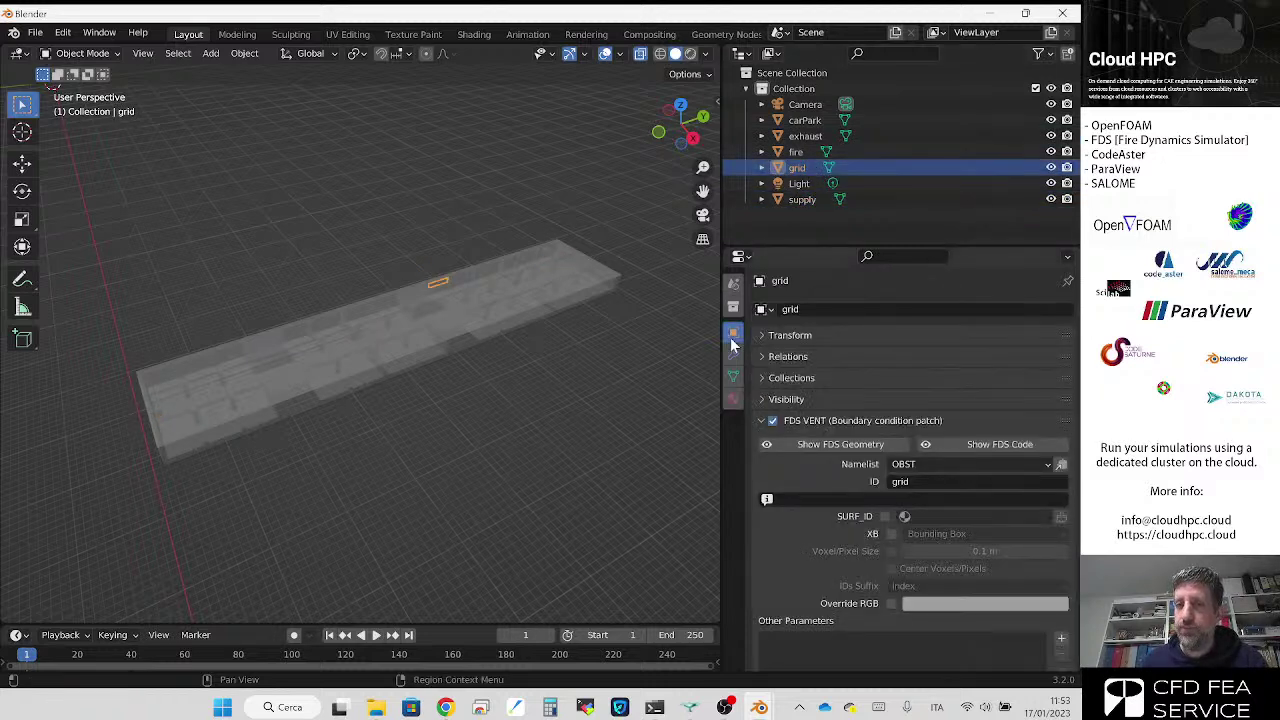
click(903, 465)
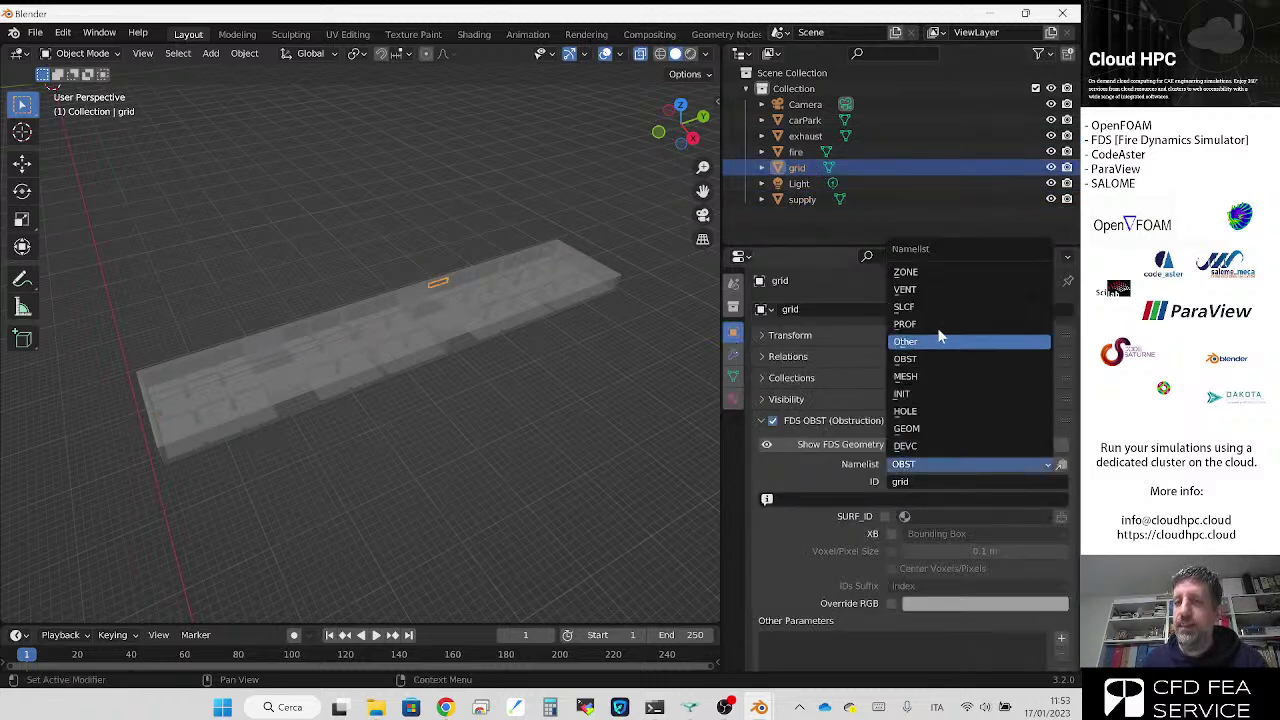
click(941, 289)
click(885, 516)
click(905, 517)
click(940, 445)
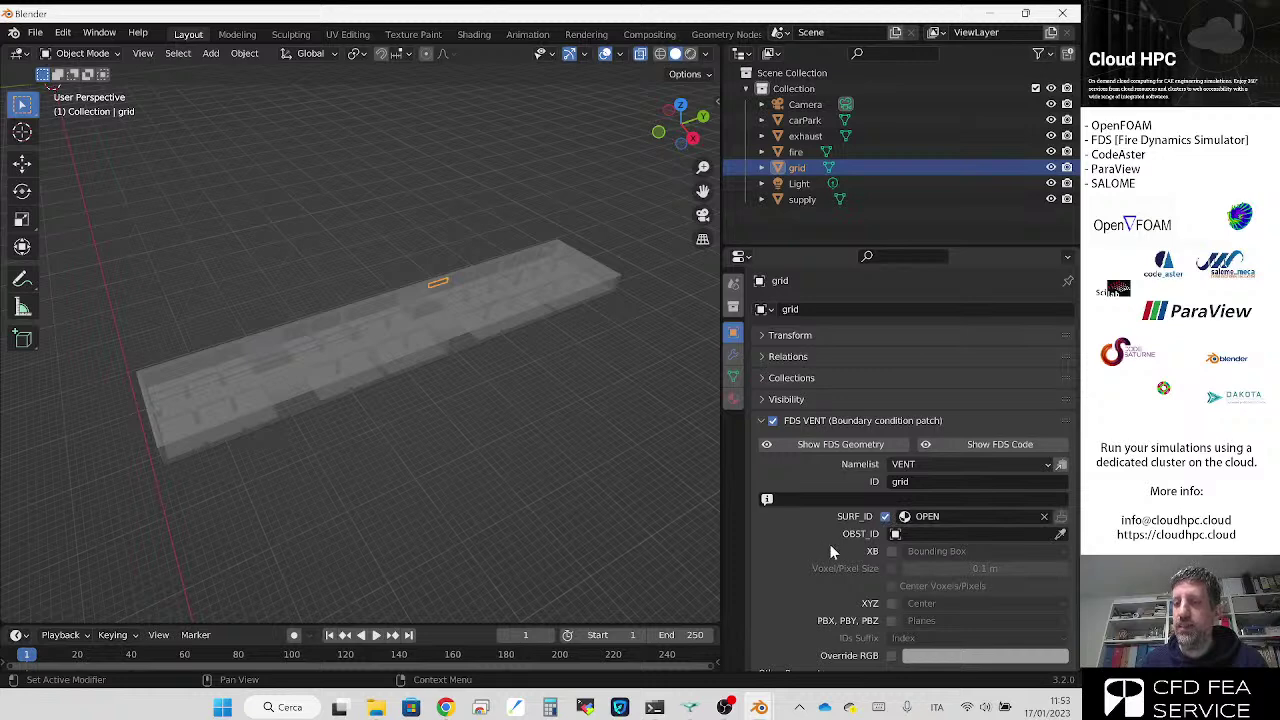
Step: Enable XB as Bounding Box for the grid vent and check its generated FDS code
click(995, 444)
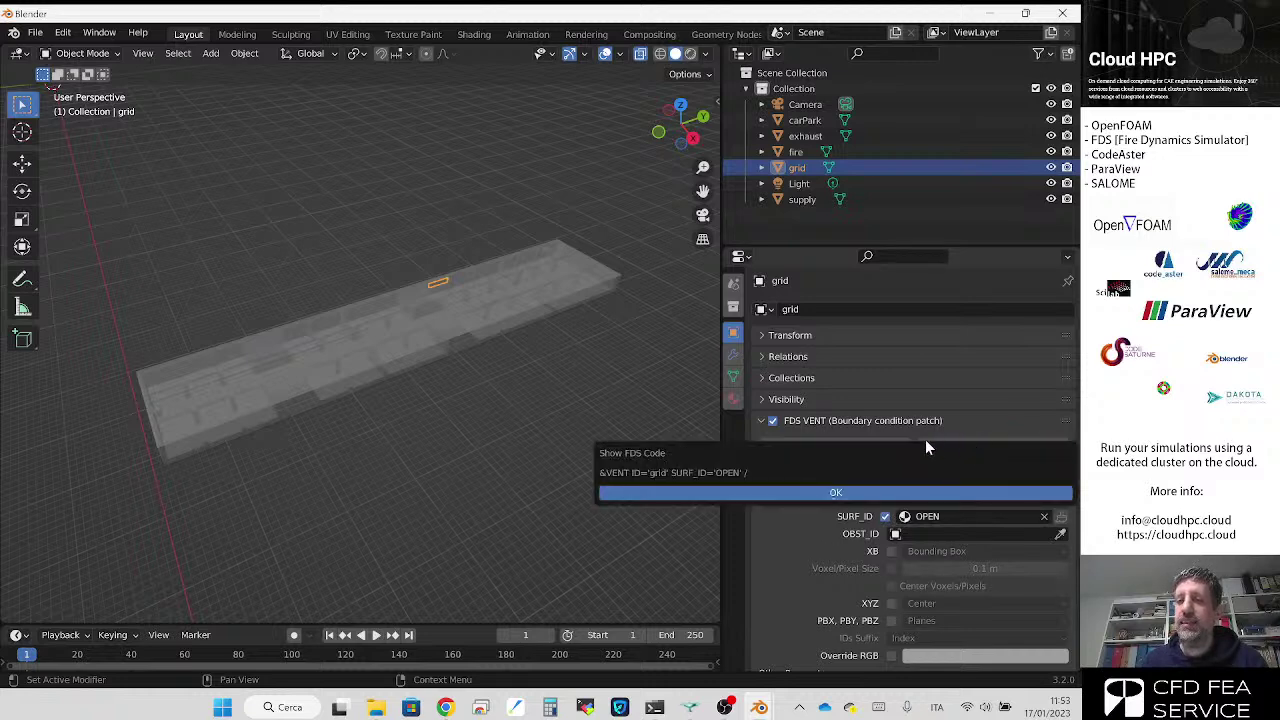
click(660, 490)
click(892, 552)
click(997, 444)
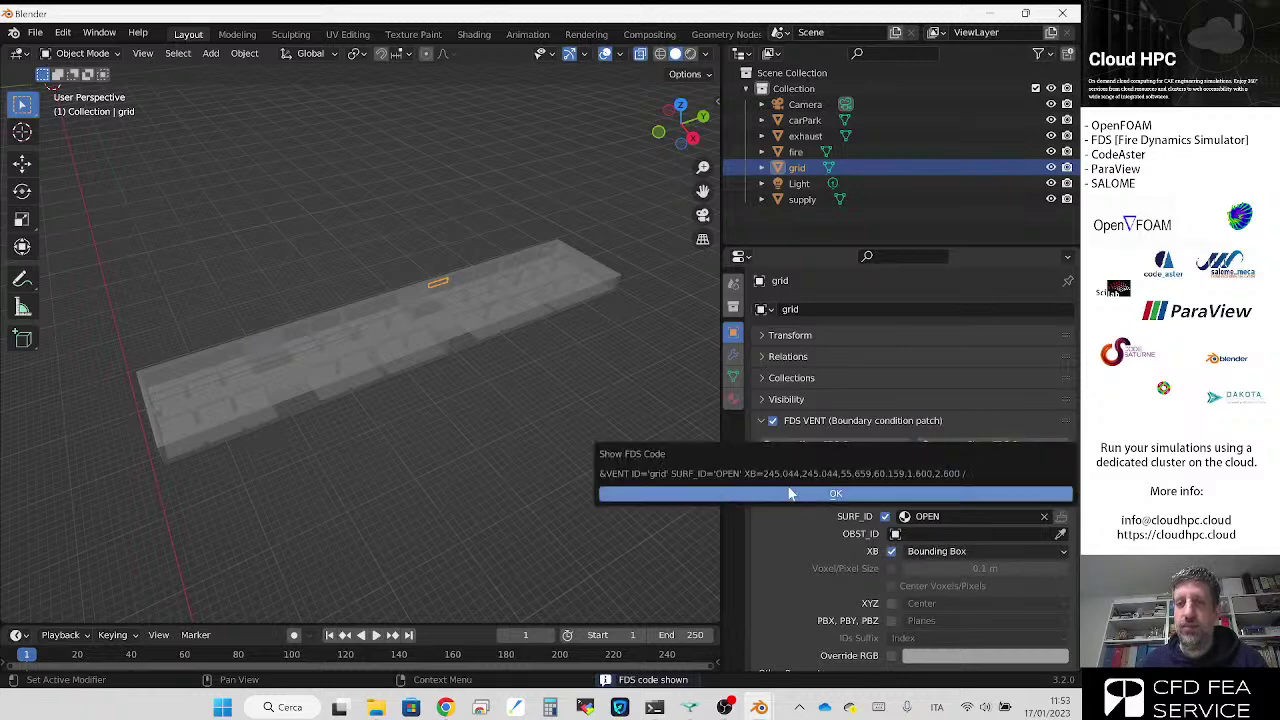
click(914, 490)
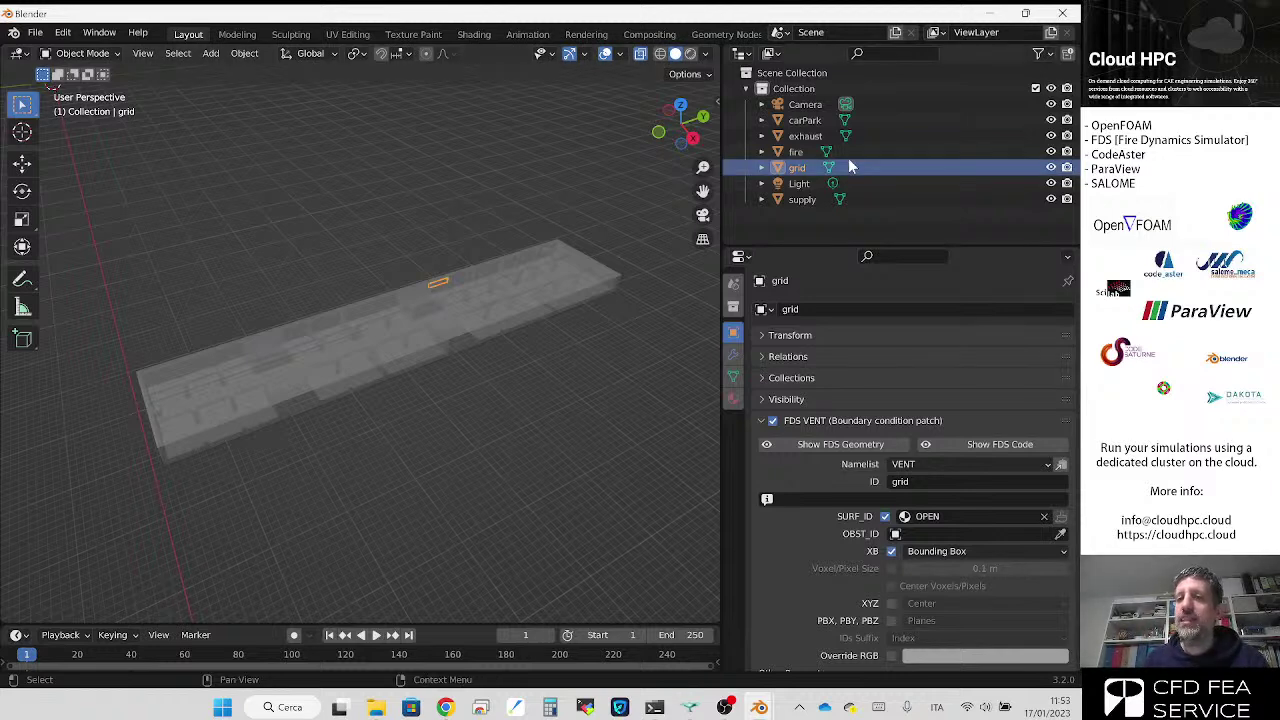
Step: Select the fire object and enable its SURF_ID and its XB as Bounding Box
click(818, 198)
click(818, 137)
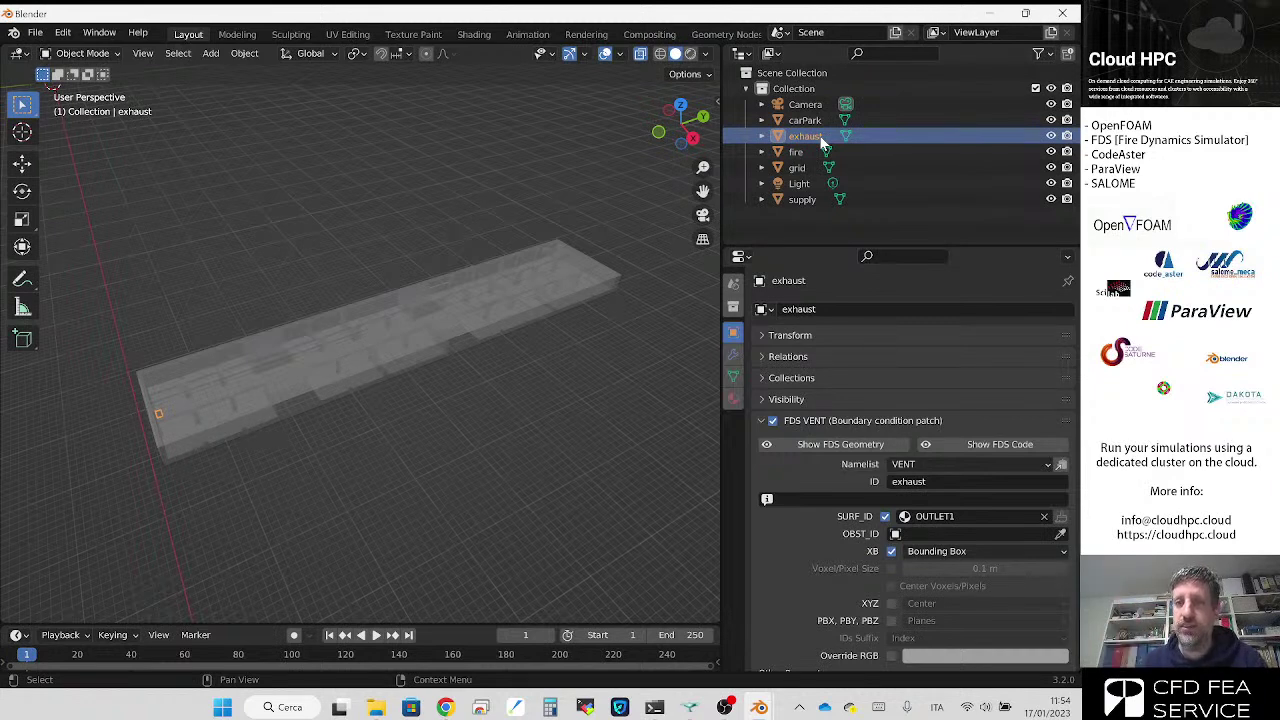
click(812, 152)
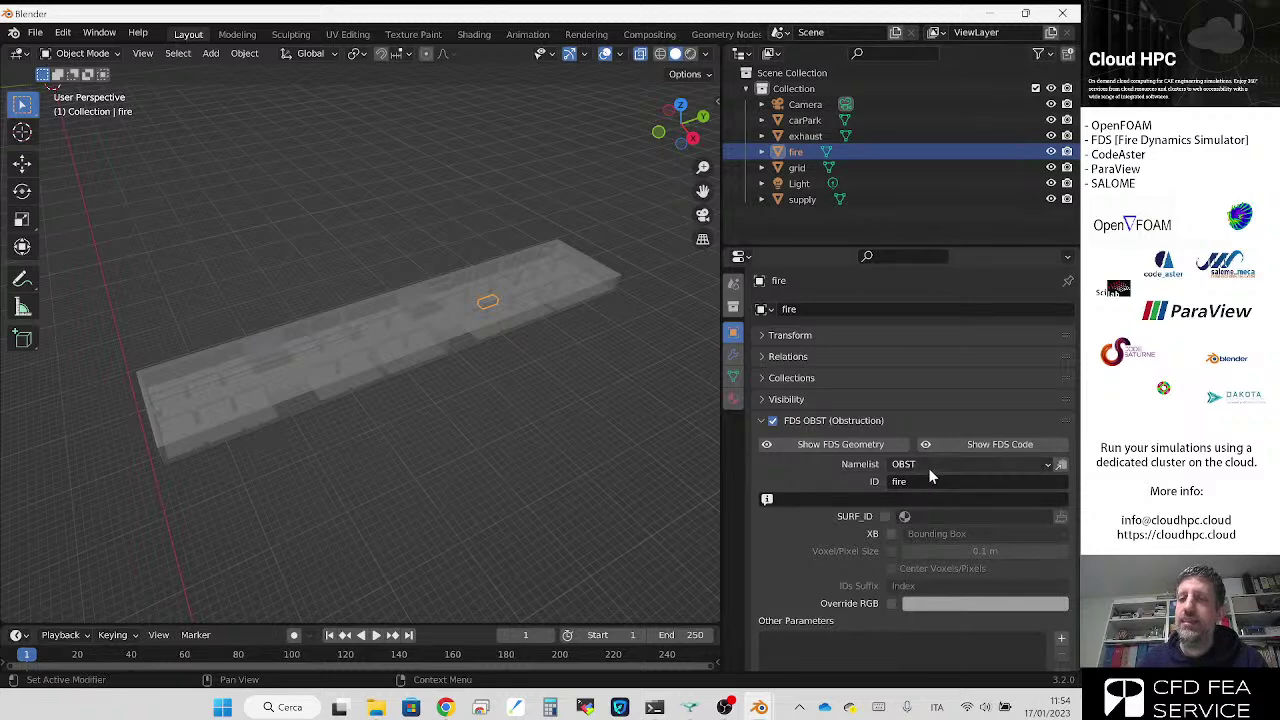
click(885, 516)
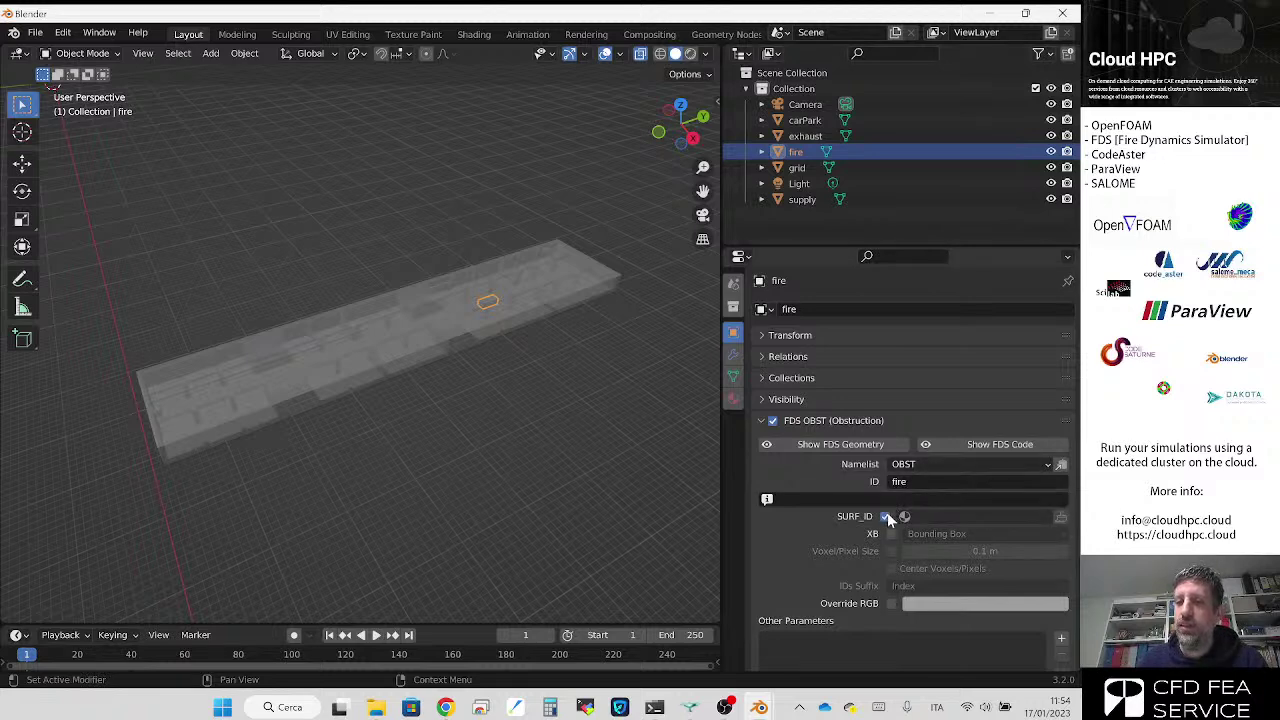
click(891, 534)
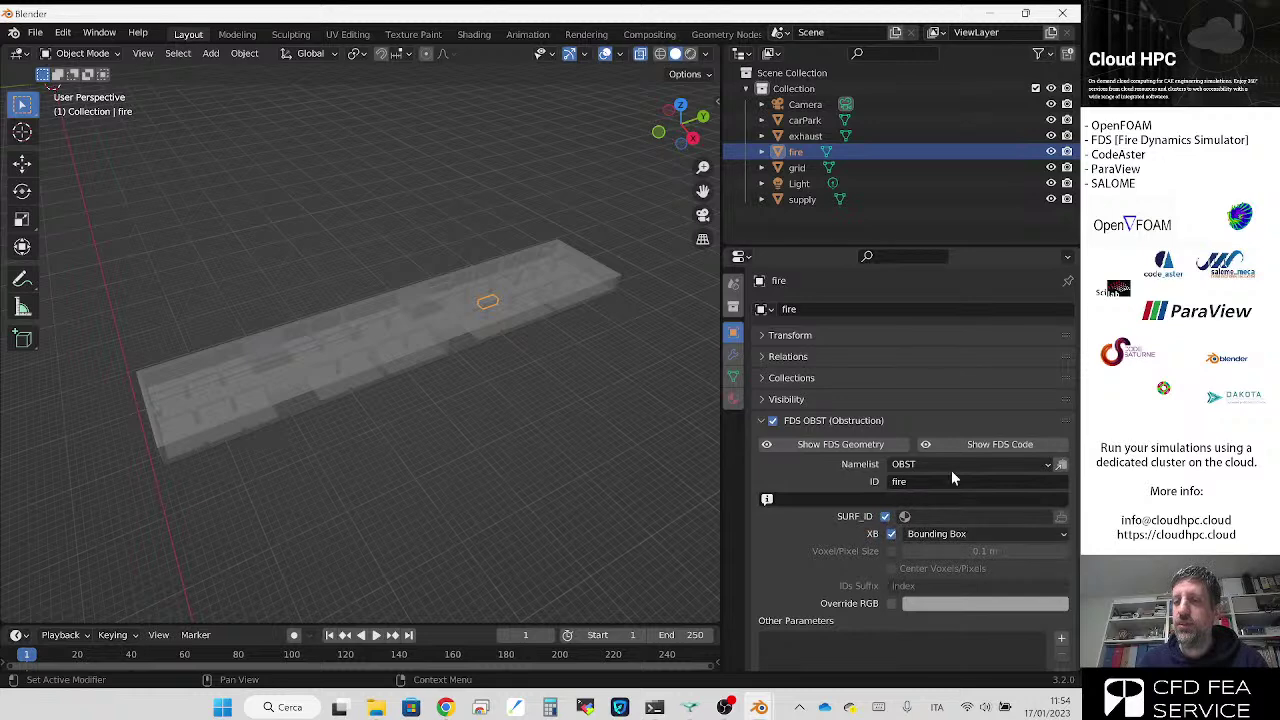
Step: Check the fire obstruction's generated FDS code and the surfaces available for its SURF_ID
click(962, 444)
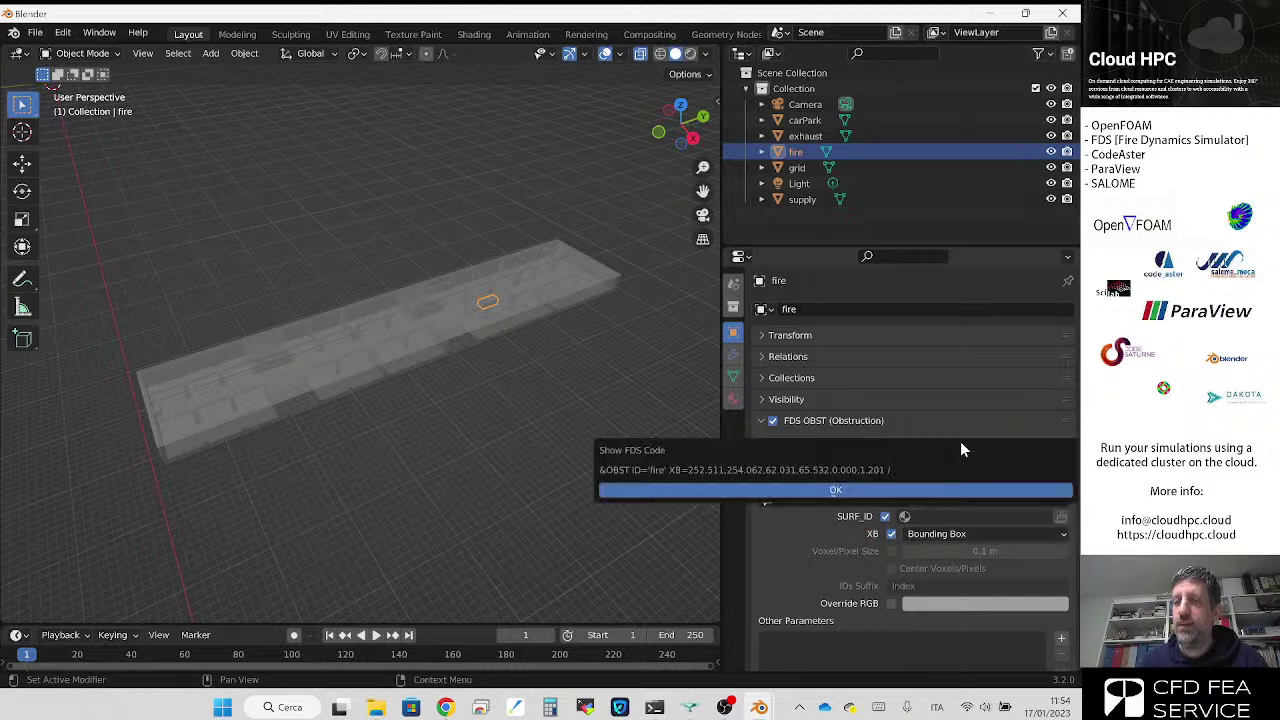
click(815, 490)
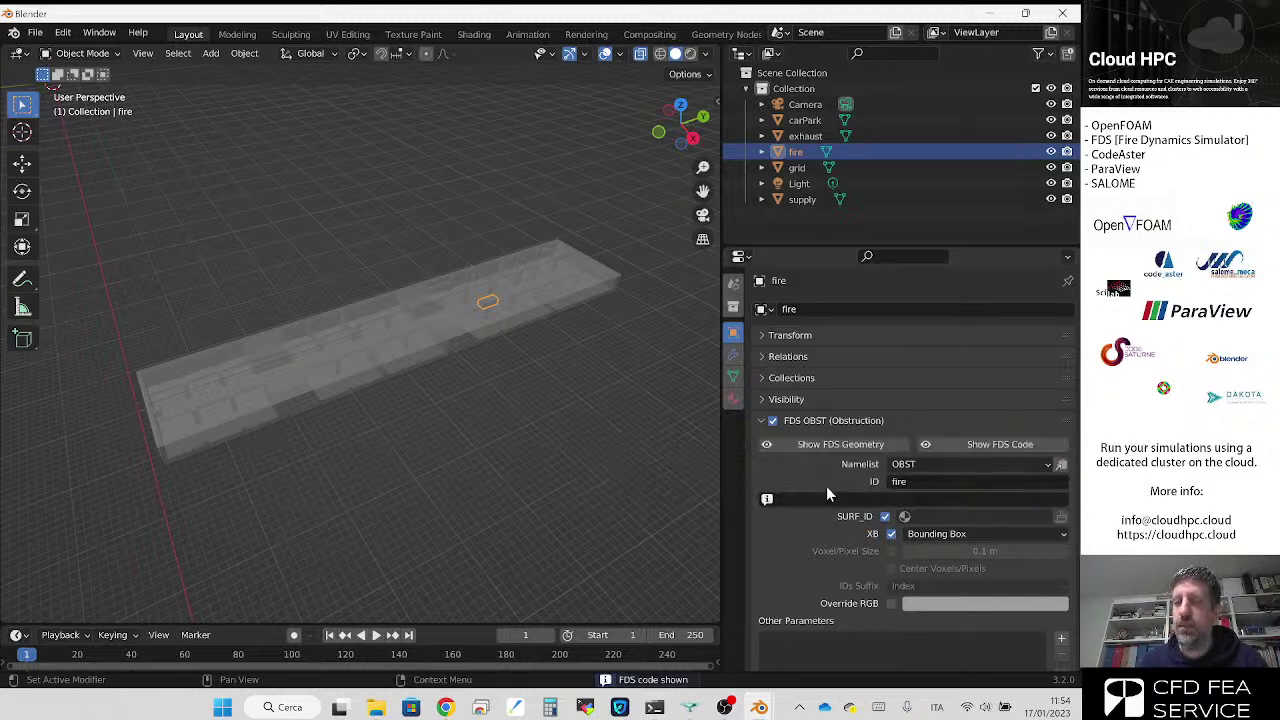
click(908, 518)
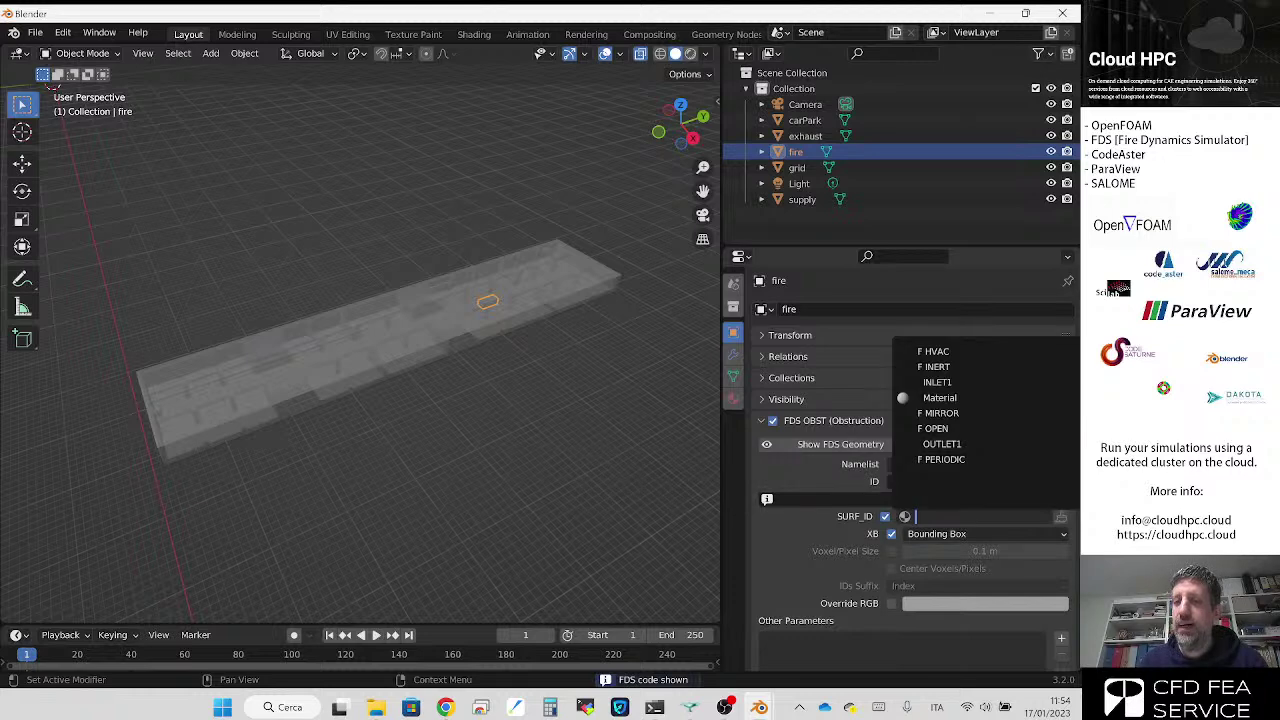
Step: Create a new material for the fire object and name it FIRE
click(733, 398)
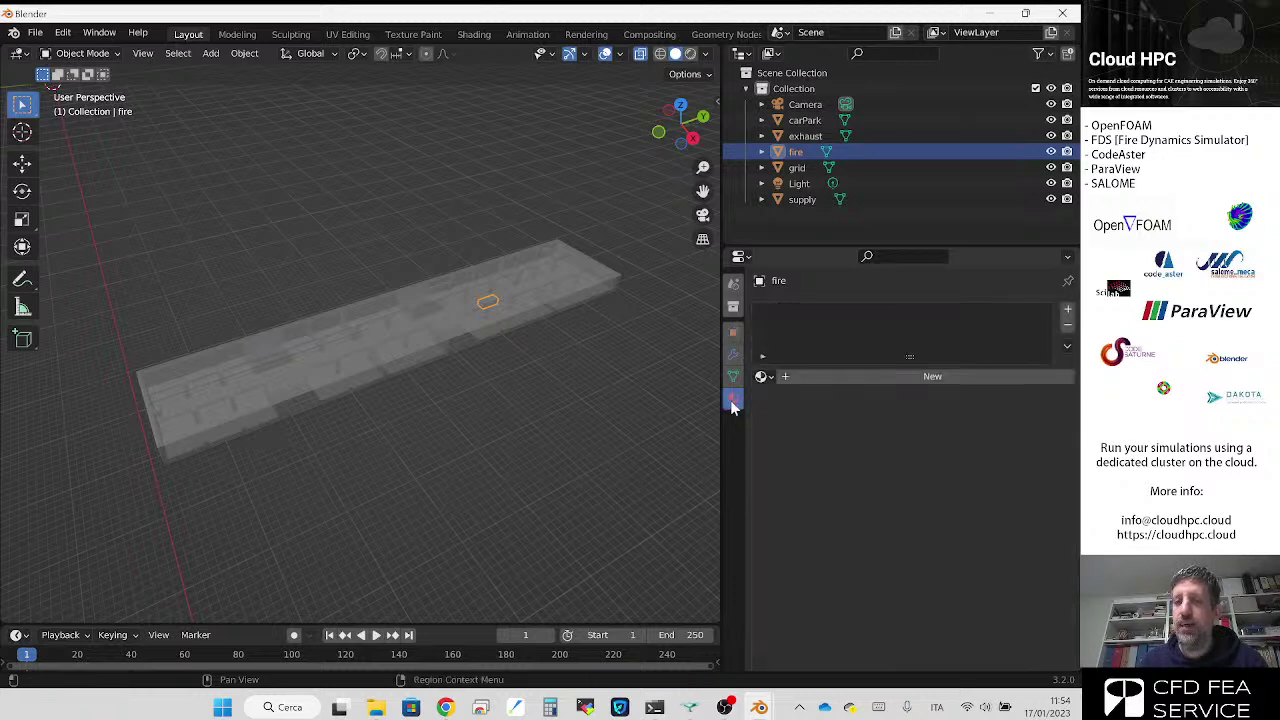
click(808, 377)
click(814, 377)
drag(815, 377, 838, 377)
key(ctrl+a)
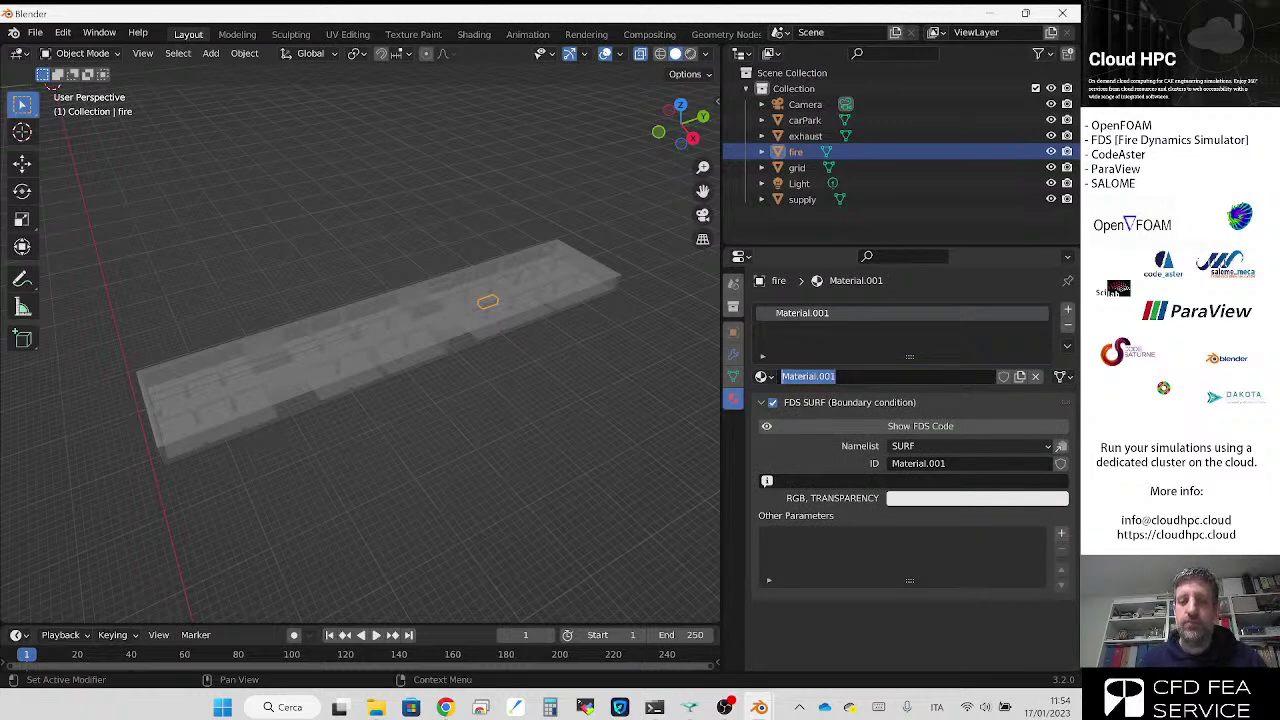
text(FIRE)
key(Return)
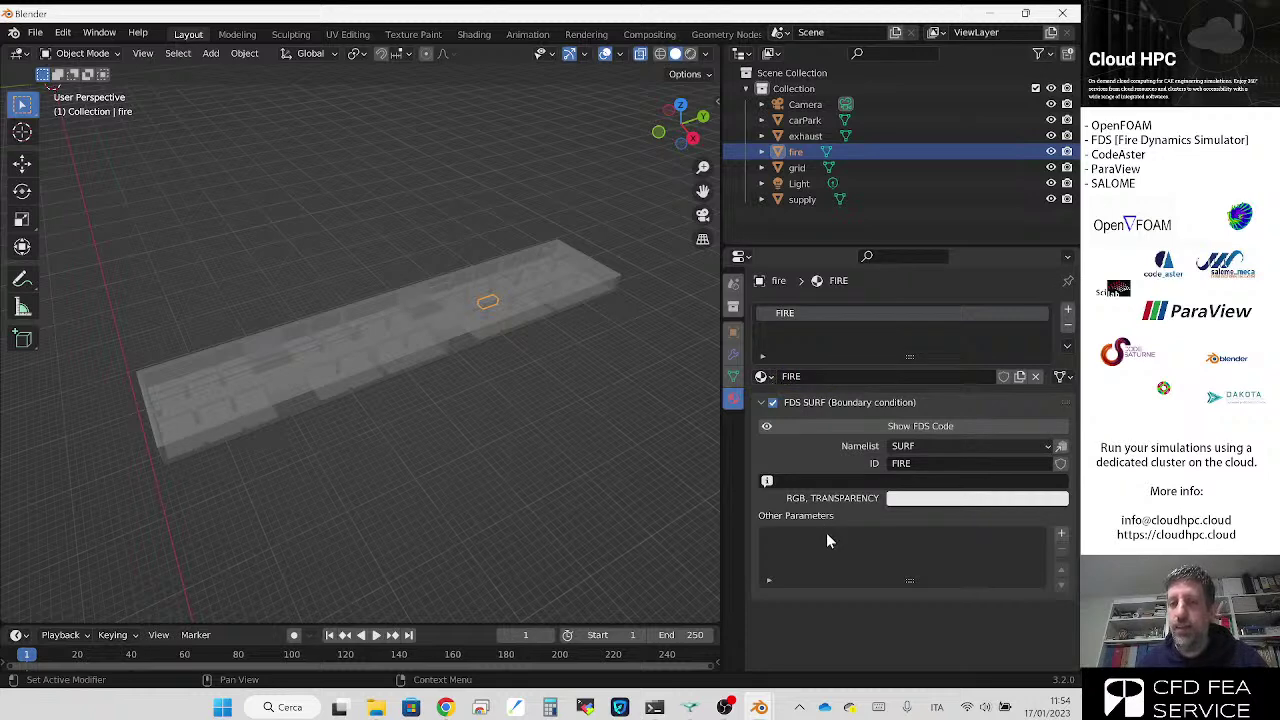
Step: Add the custom parameter HRRPUA=10000 to the FIRE surface and check its generated FDS code
click(1061, 535)
double_click(955, 538)
text(HRR)
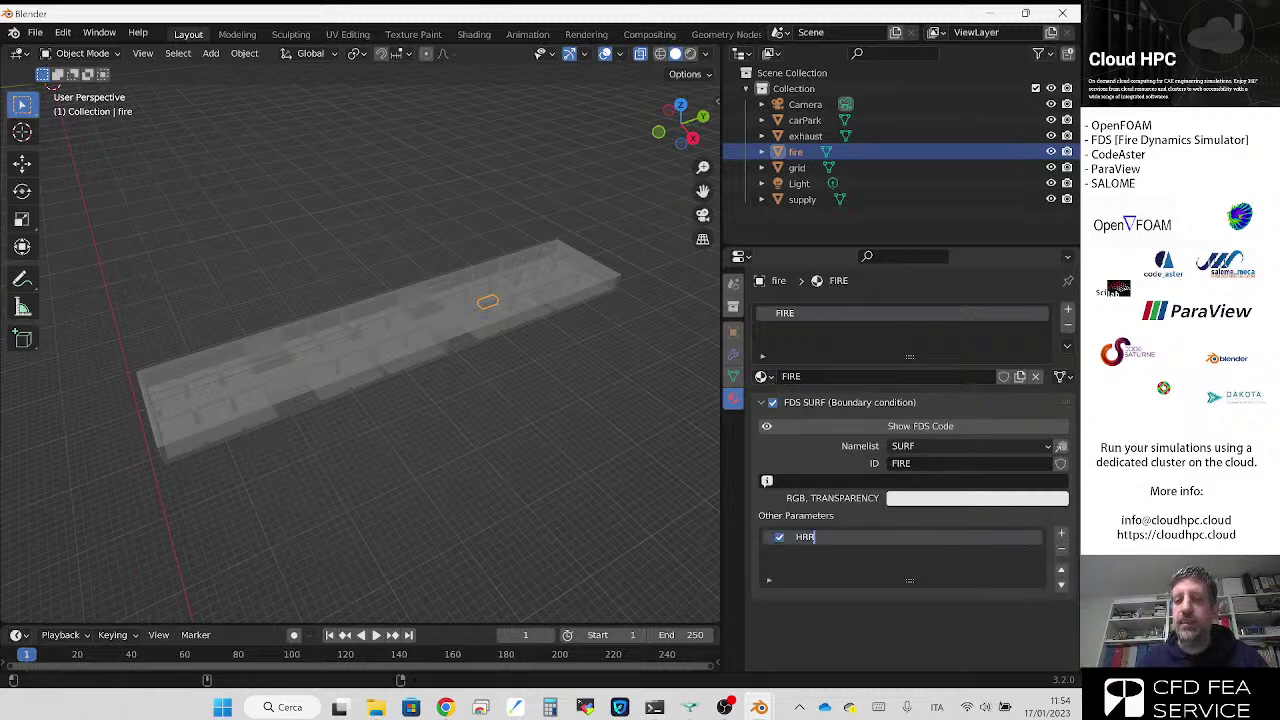
text(PUA=)
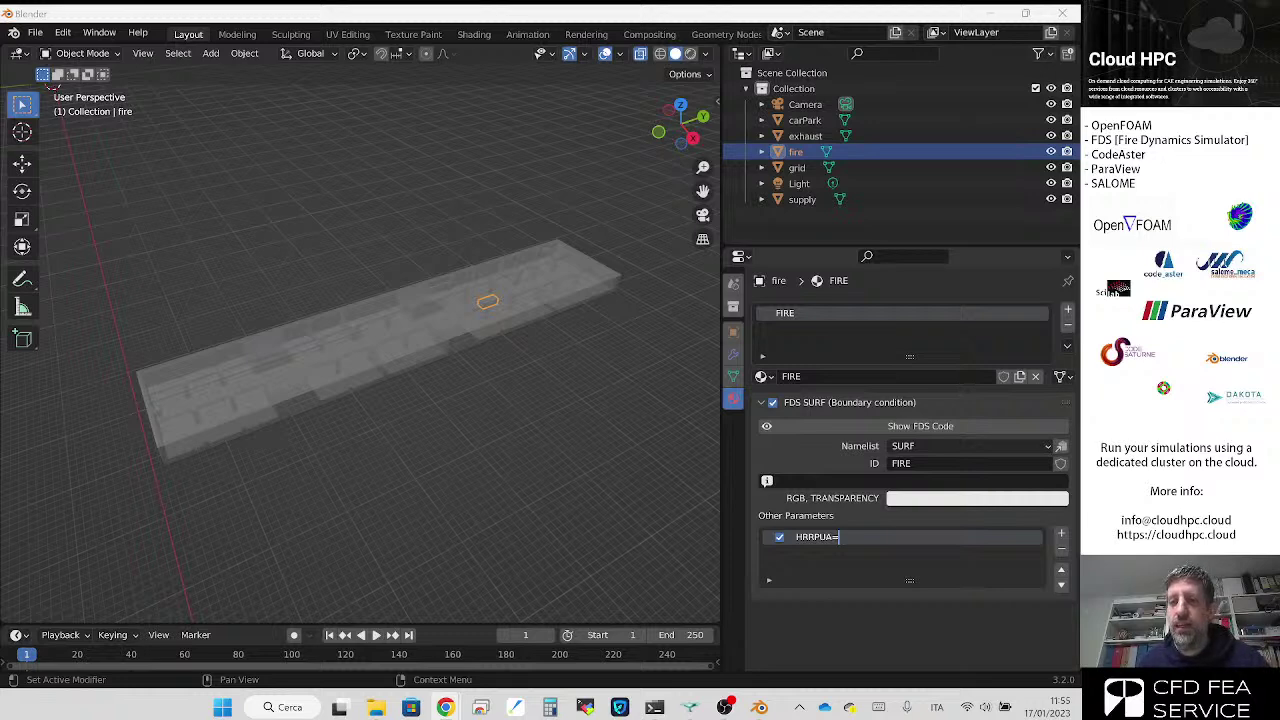
text(1000)
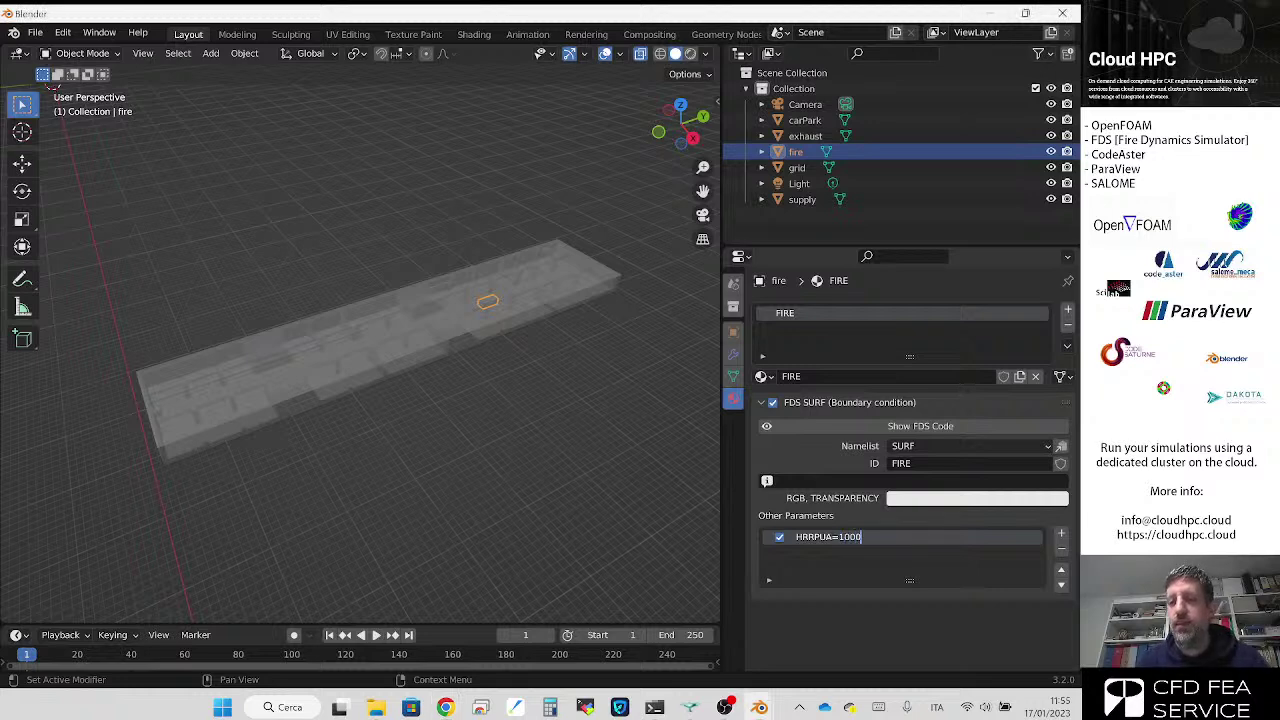
text(0)
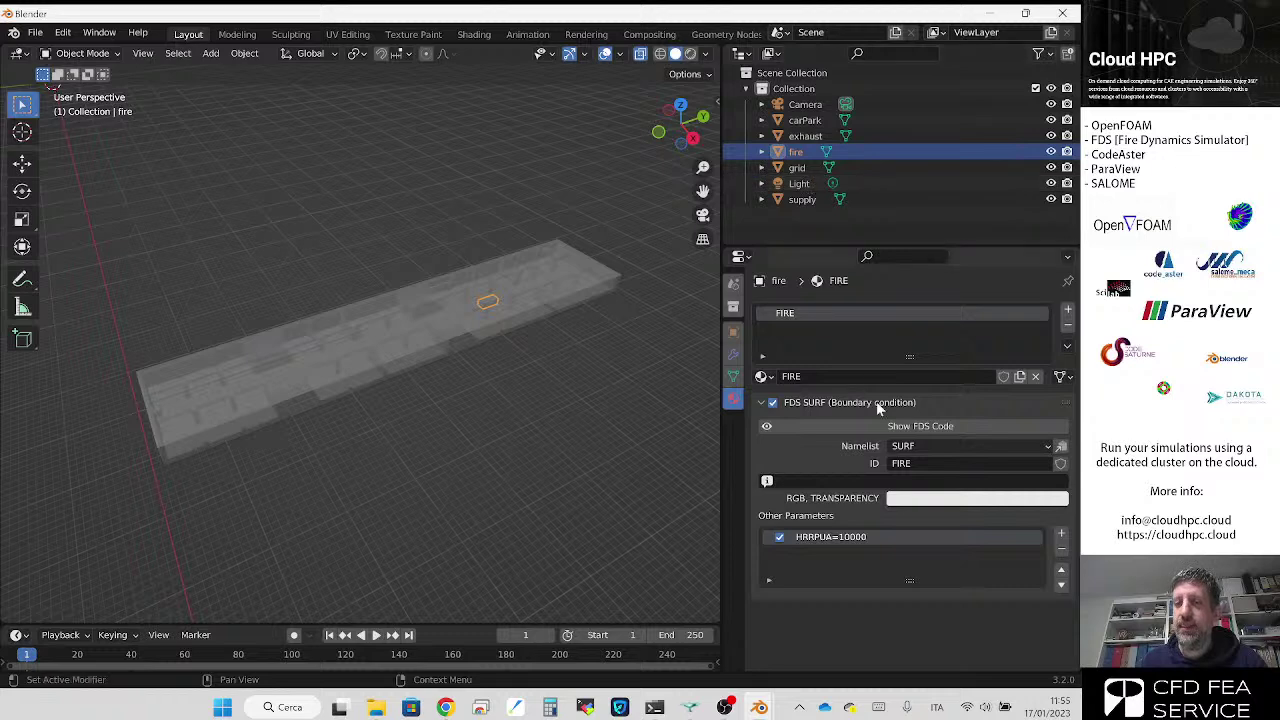
click(878, 427)
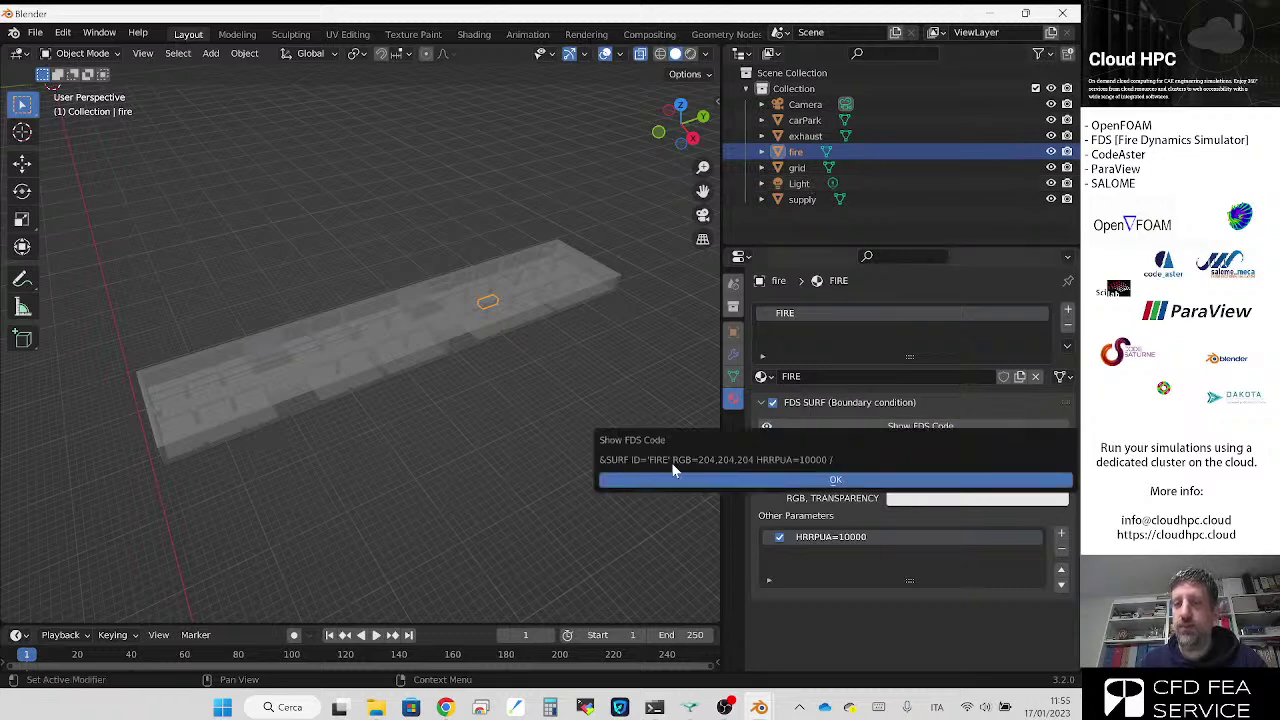
click(860, 481)
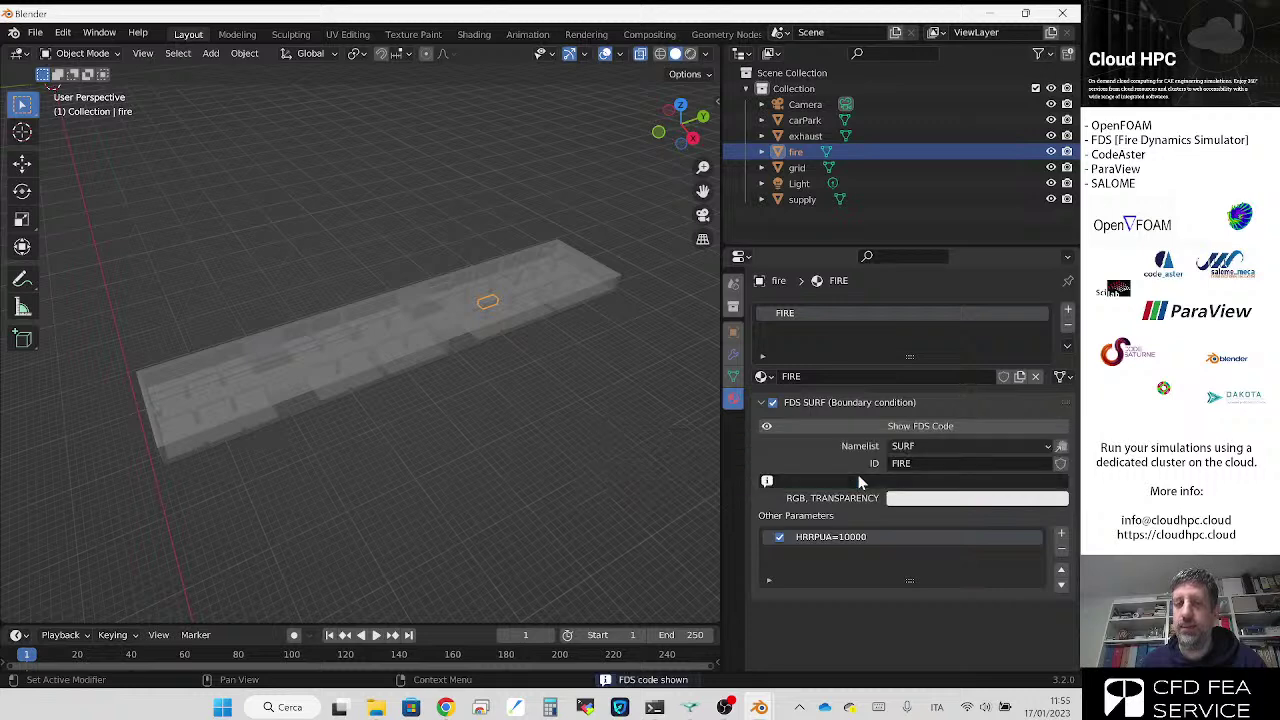
Step: Check the fire obstruction's SURF_ID assignment and its generated FDS code
click(733, 338)
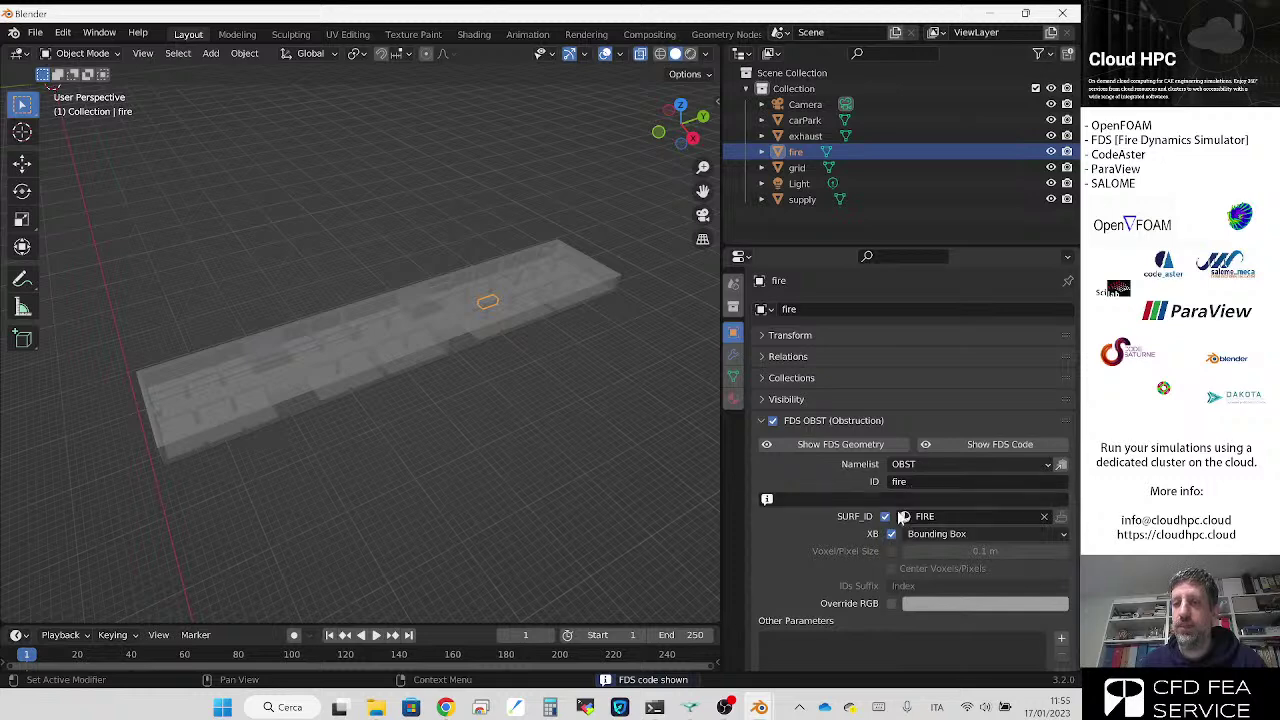
click(978, 444)
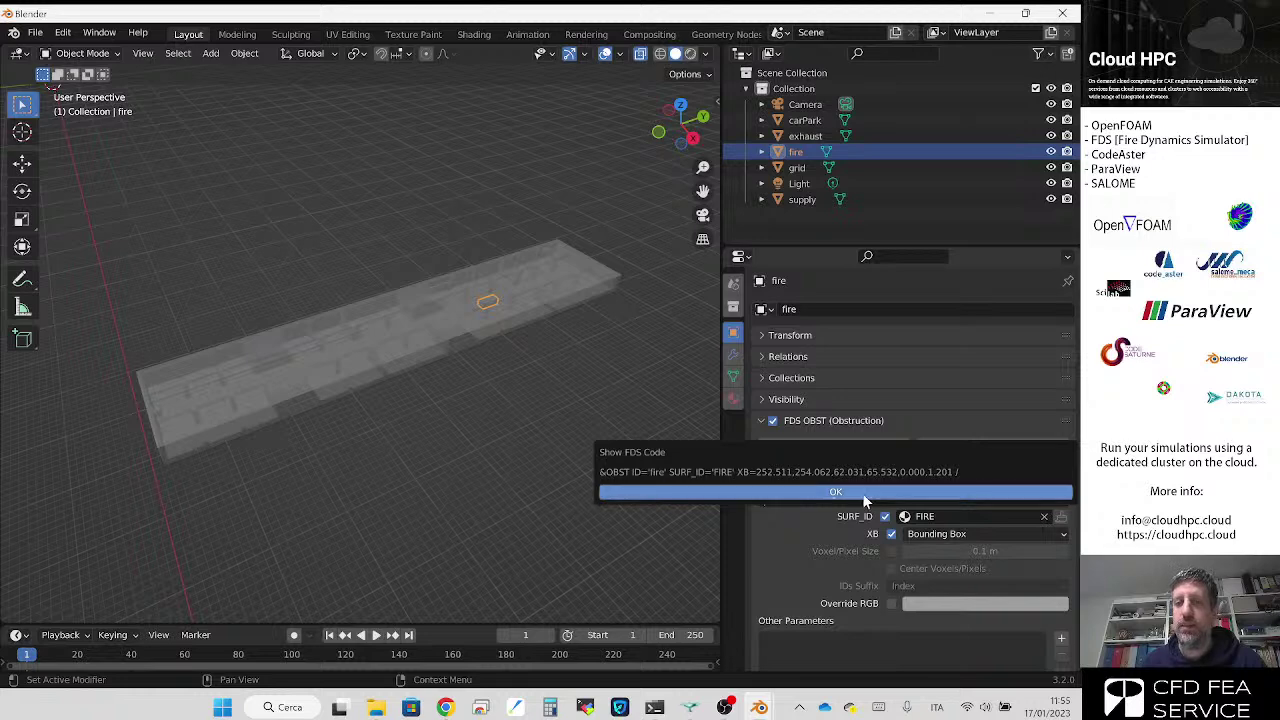
click(722, 492)
scroll(818, 535, down, 1)
scroll(815, 535, up, 1)
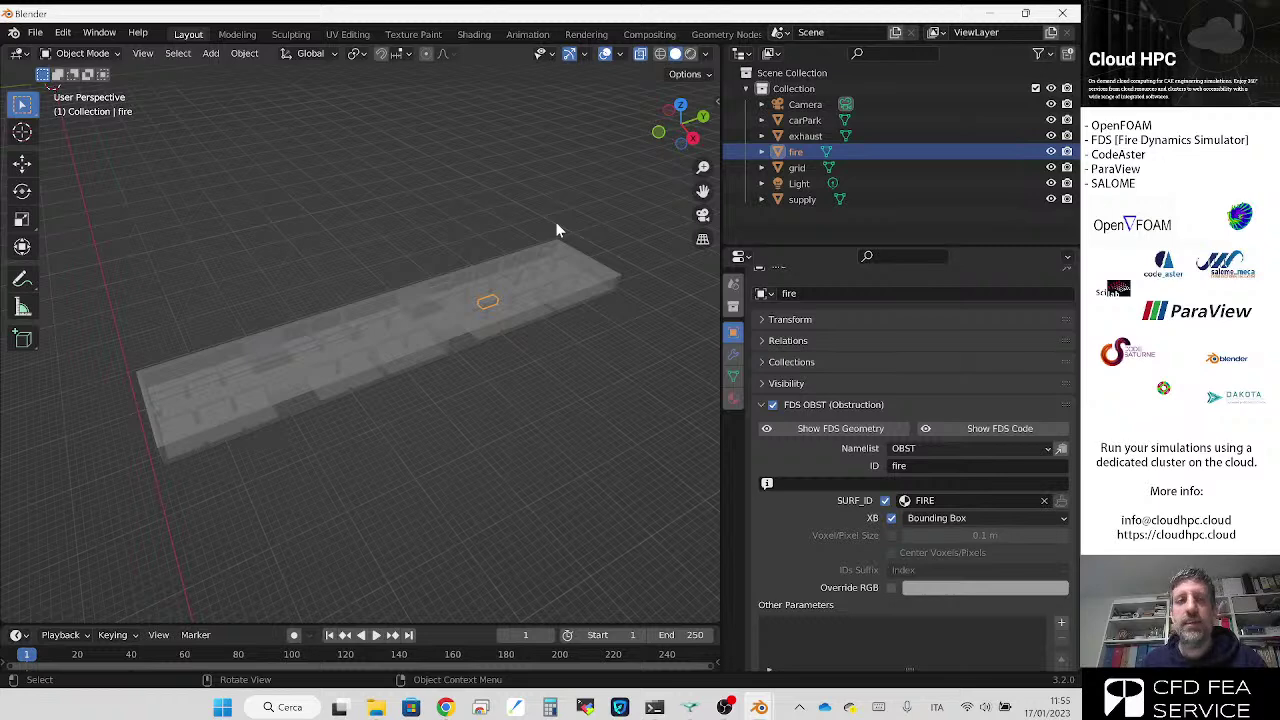
Step: Select the carPark object and try to export the scene as a NIST FDS Case
click(805, 120)
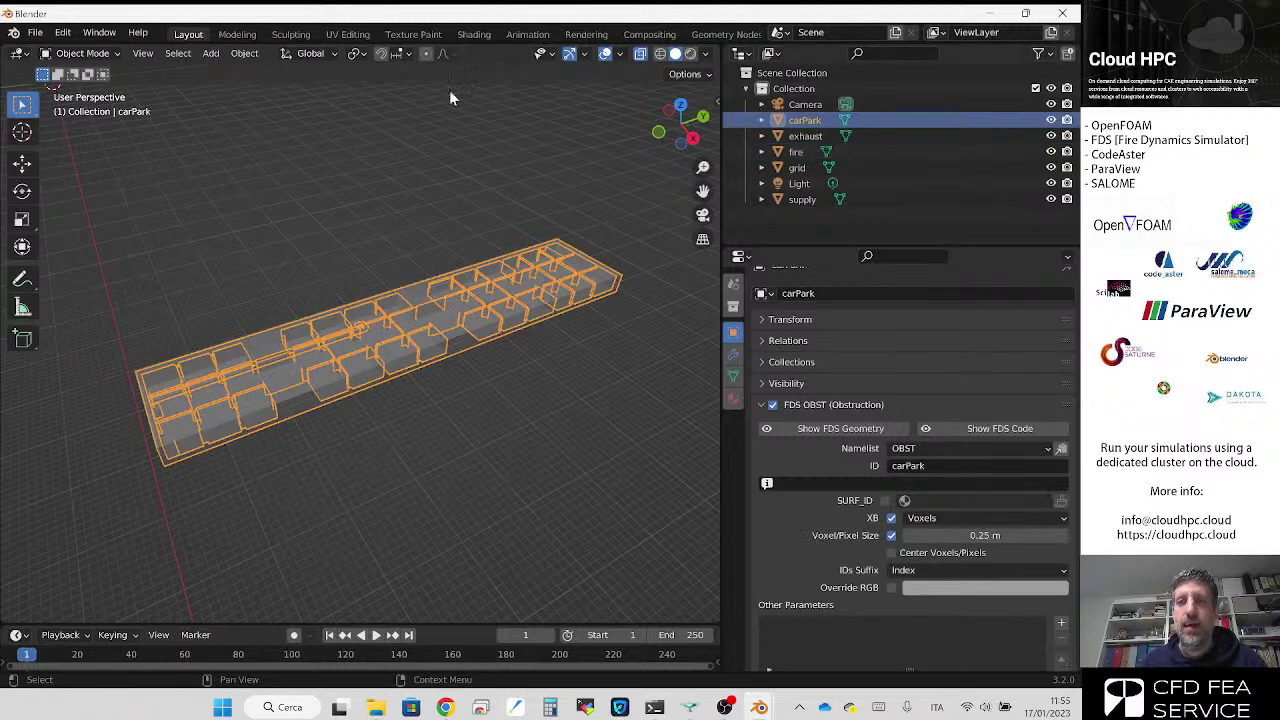
click(35, 33)
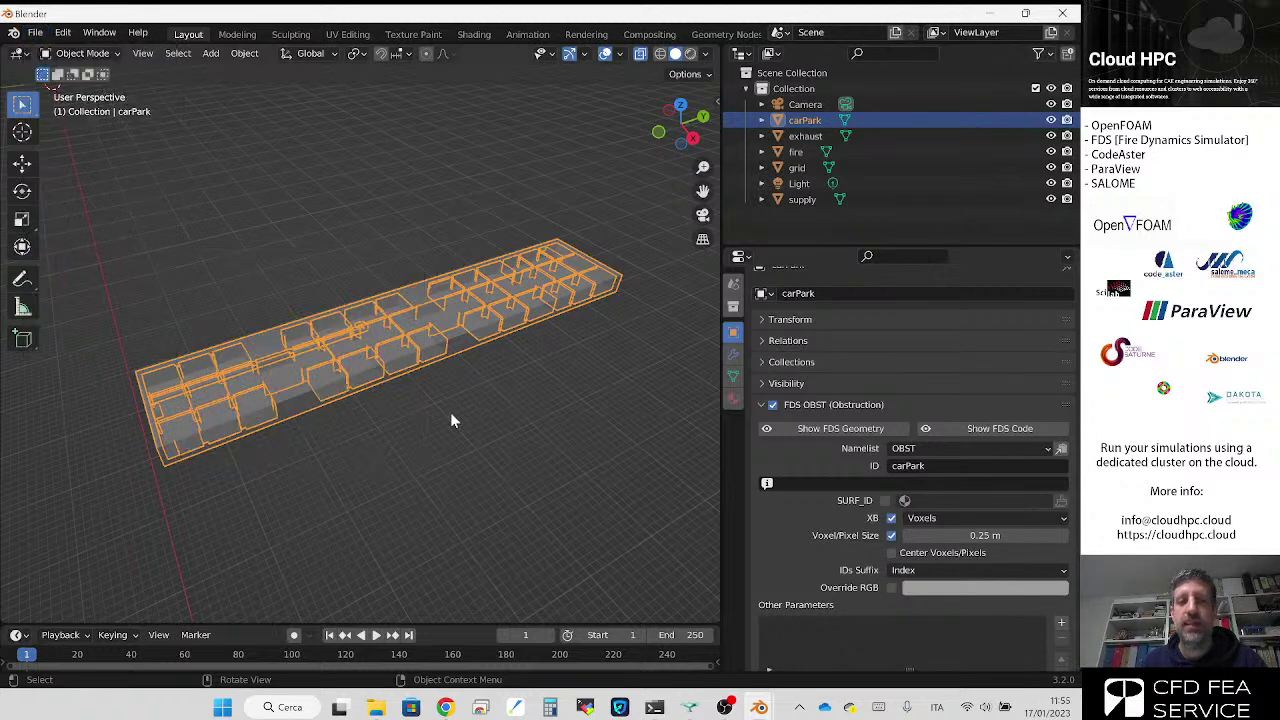
click(35, 33)
mouse_move(95, 262)
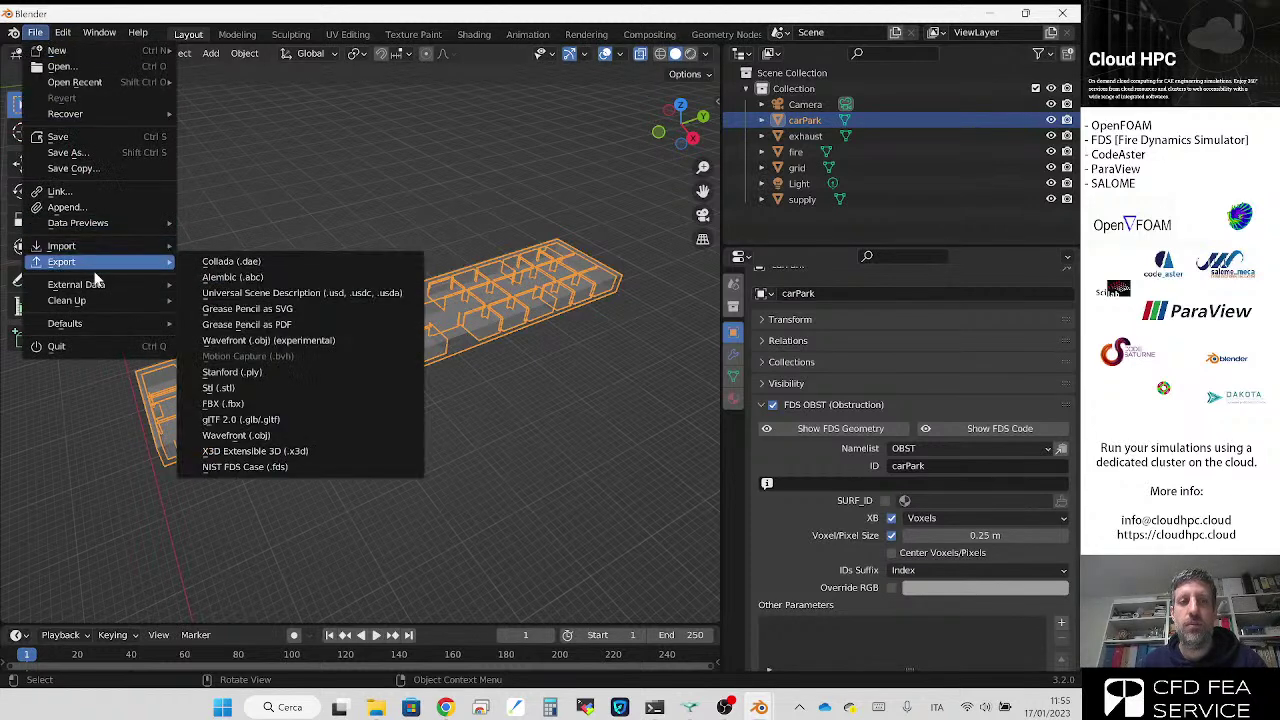
click(35, 33)
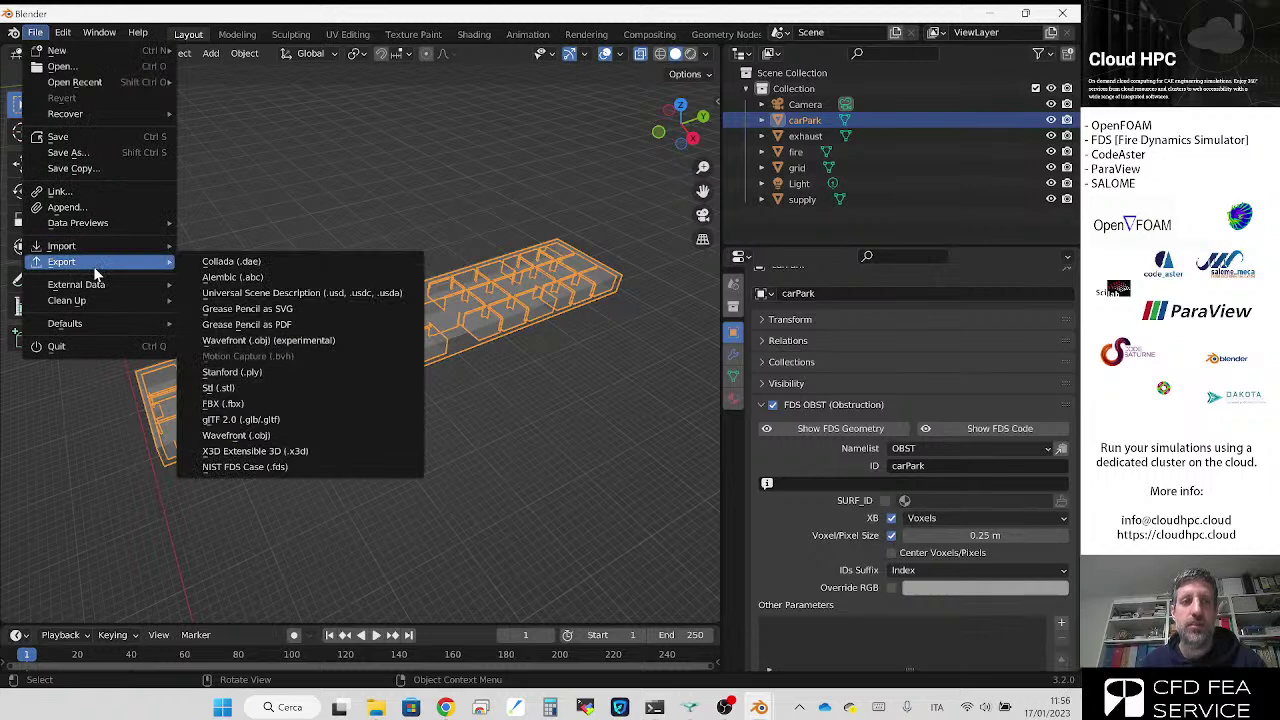
click(304, 468)
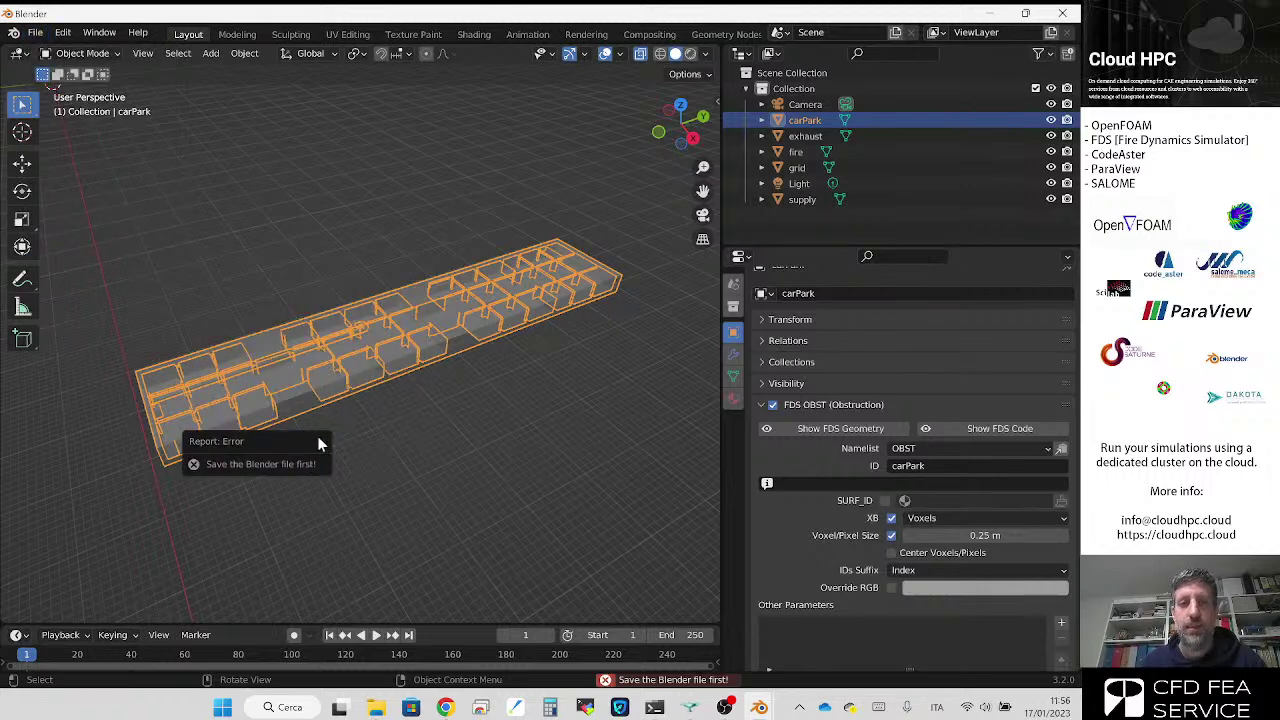
Step: Save the Blender file as BlenderExample_17.01.23.blend in the CarParkBlenderFDS folder
click(35, 33)
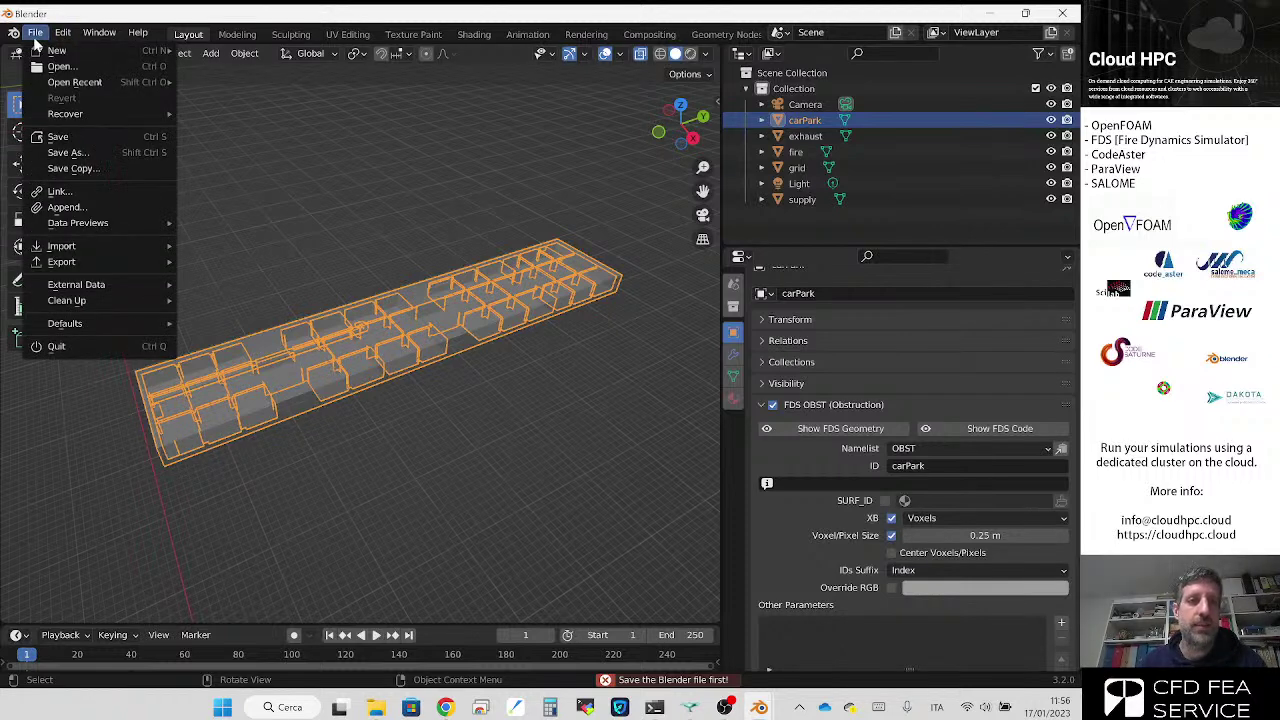
click(57, 153)
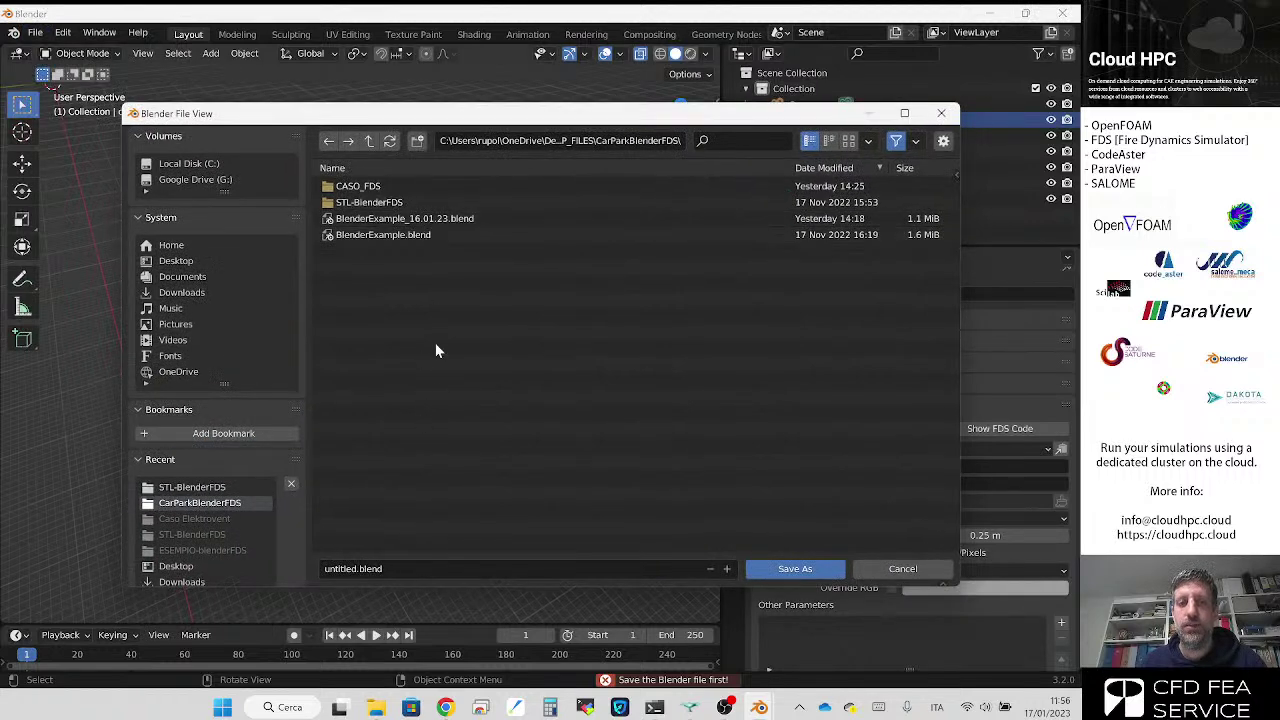
click(415, 219)
click(413, 570)
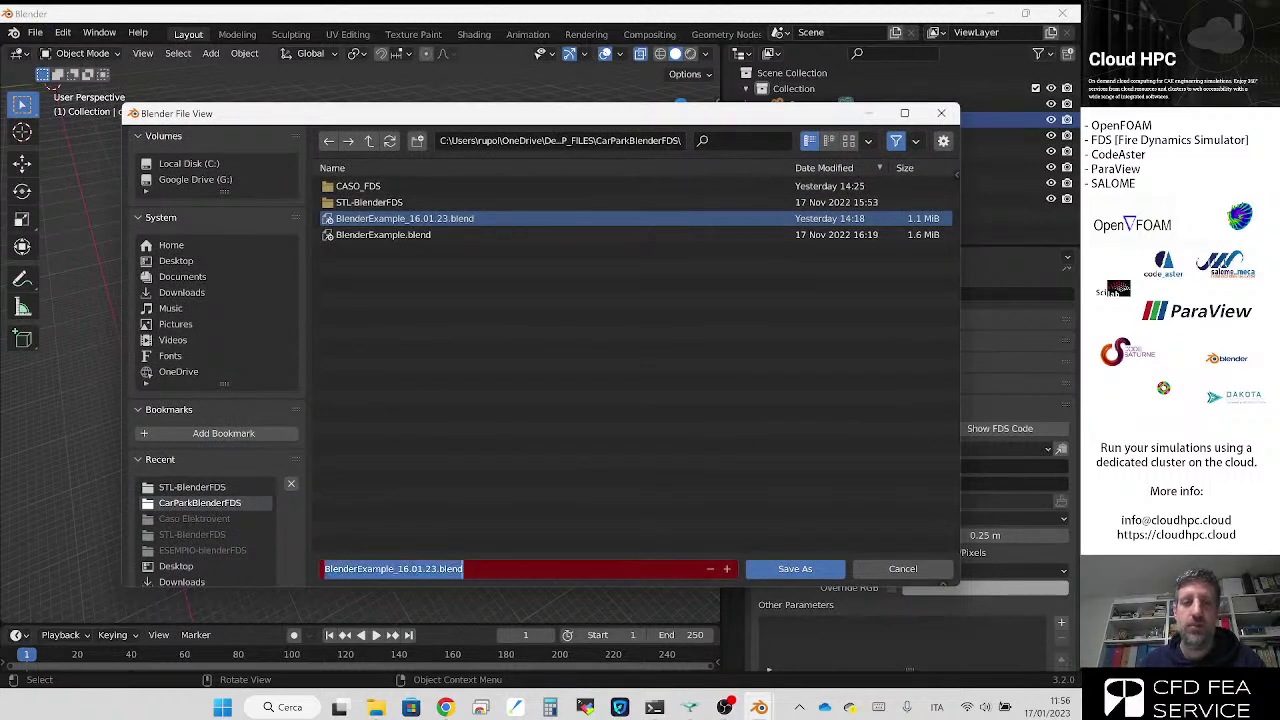
click(403, 568)
key(Delete)
text(7)
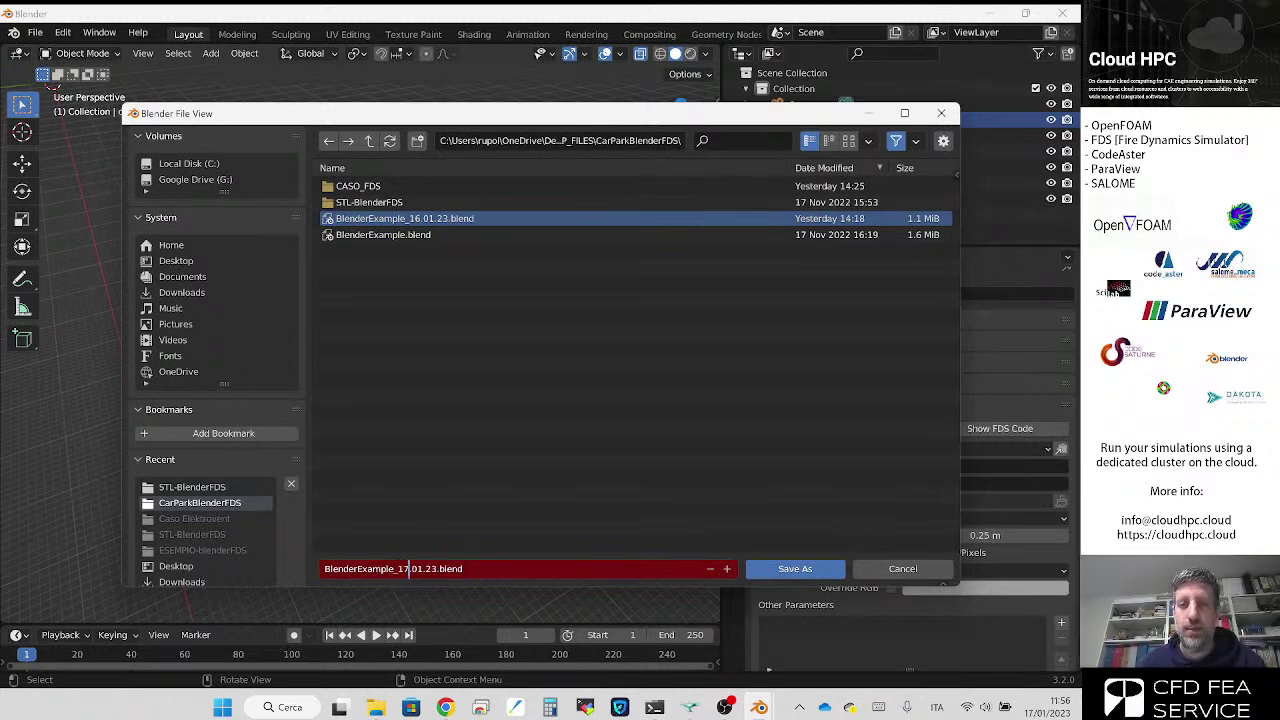
click(800, 570)
click(795, 568)
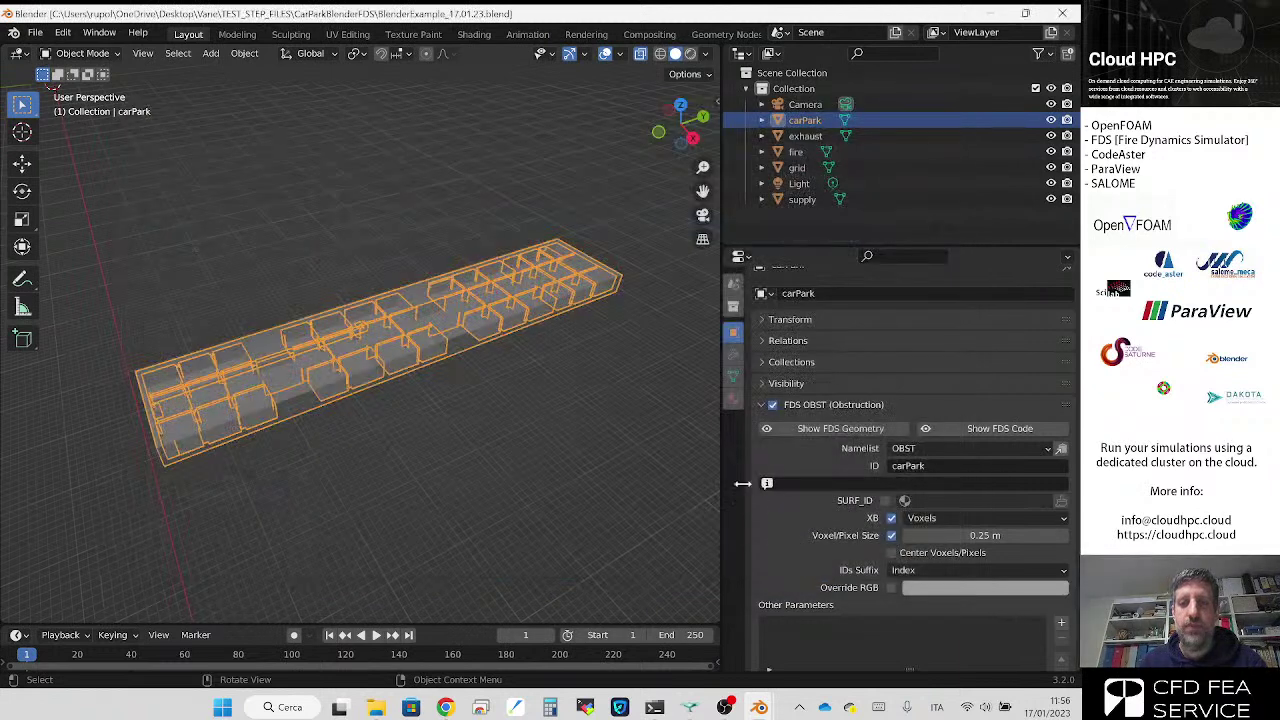
Step: Export the scene as a NIST FDS Case named Scene2.fds in the CarParkBlenderFDS folder
click(35, 32)
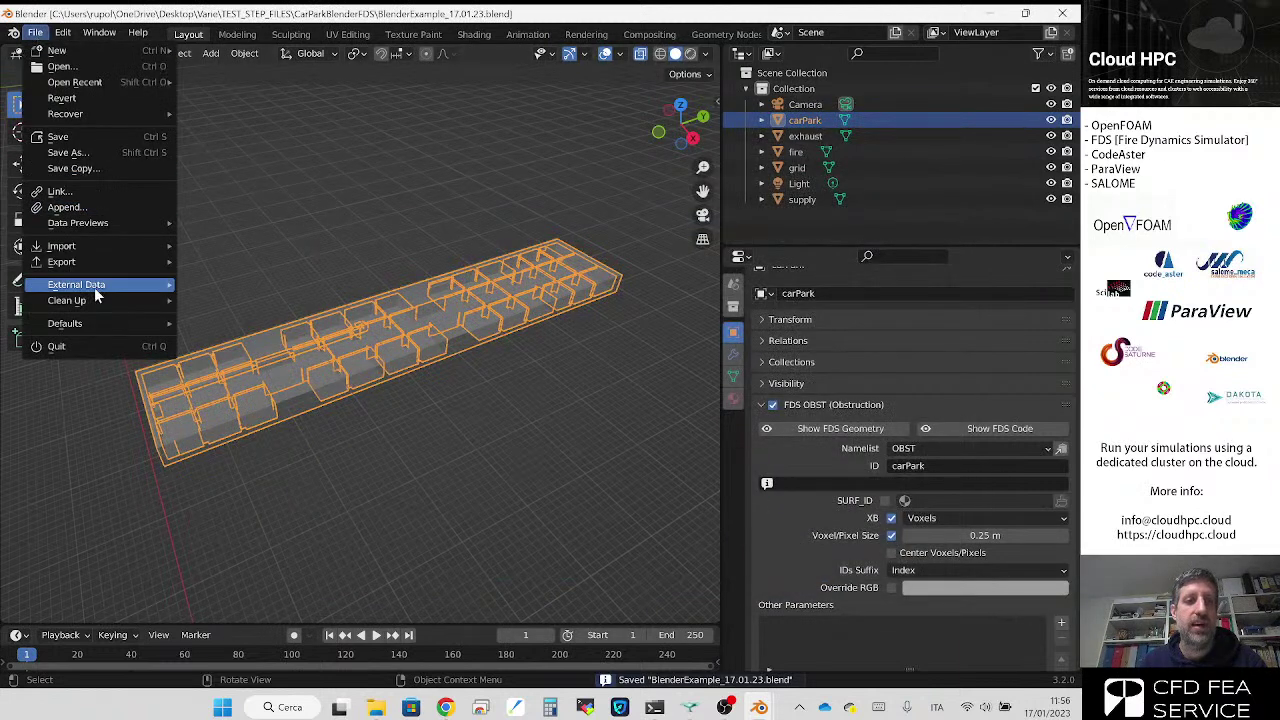
mouse_move(95, 262)
click(276, 467)
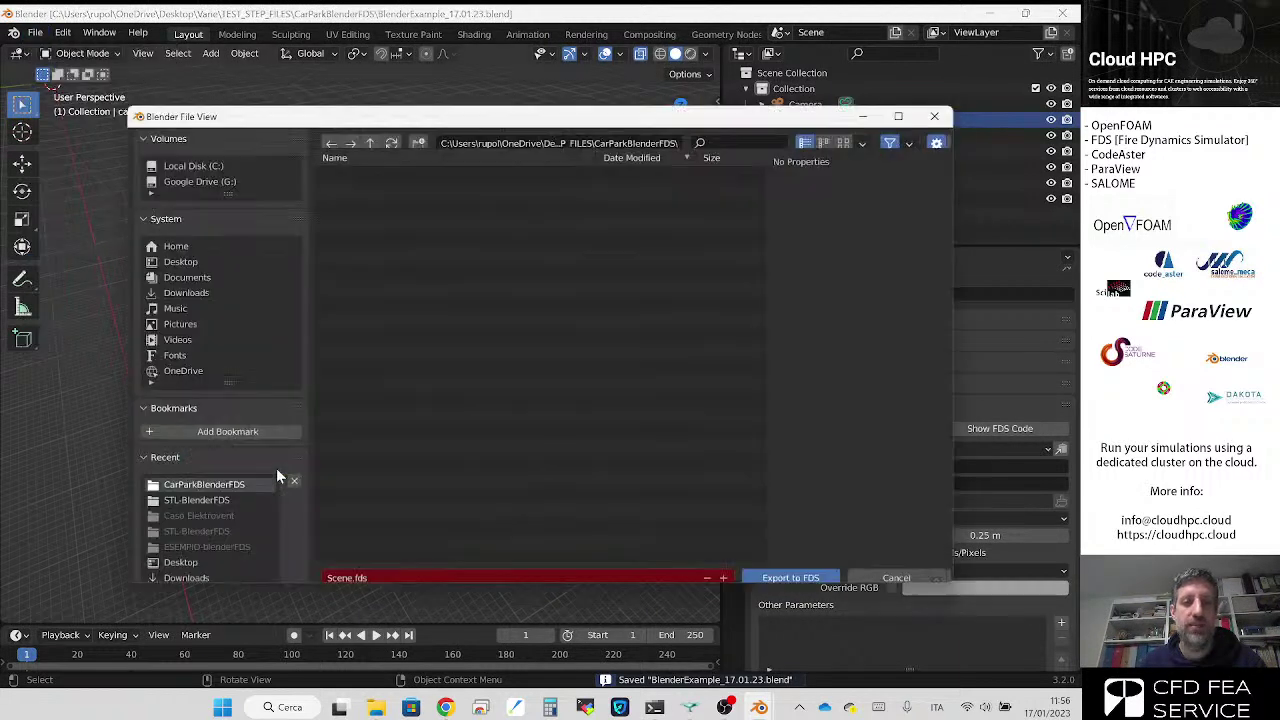
click(352, 568)
click(350, 568)
text(2)
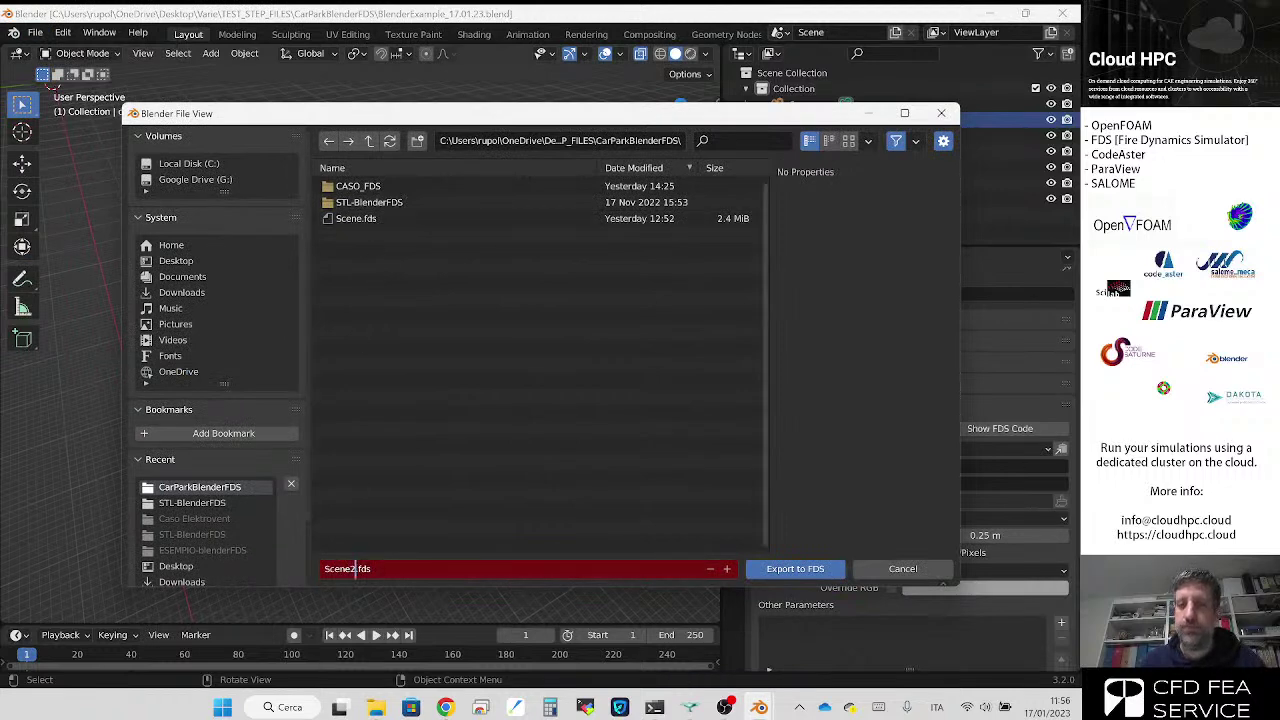
key(Return)
click(795, 568)
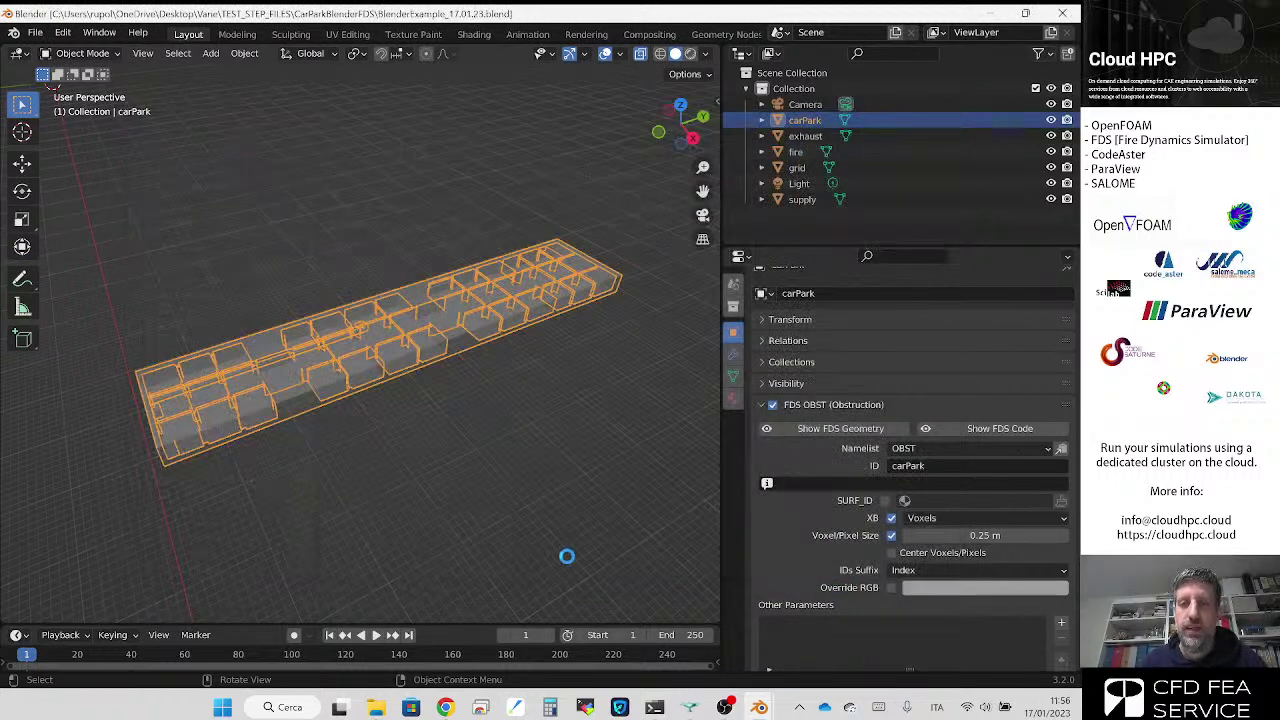
Step: Switch to File Explorer and look for the exported Scene2.fds in the desktop's CarParkBlenderFDS folder
click(376, 707)
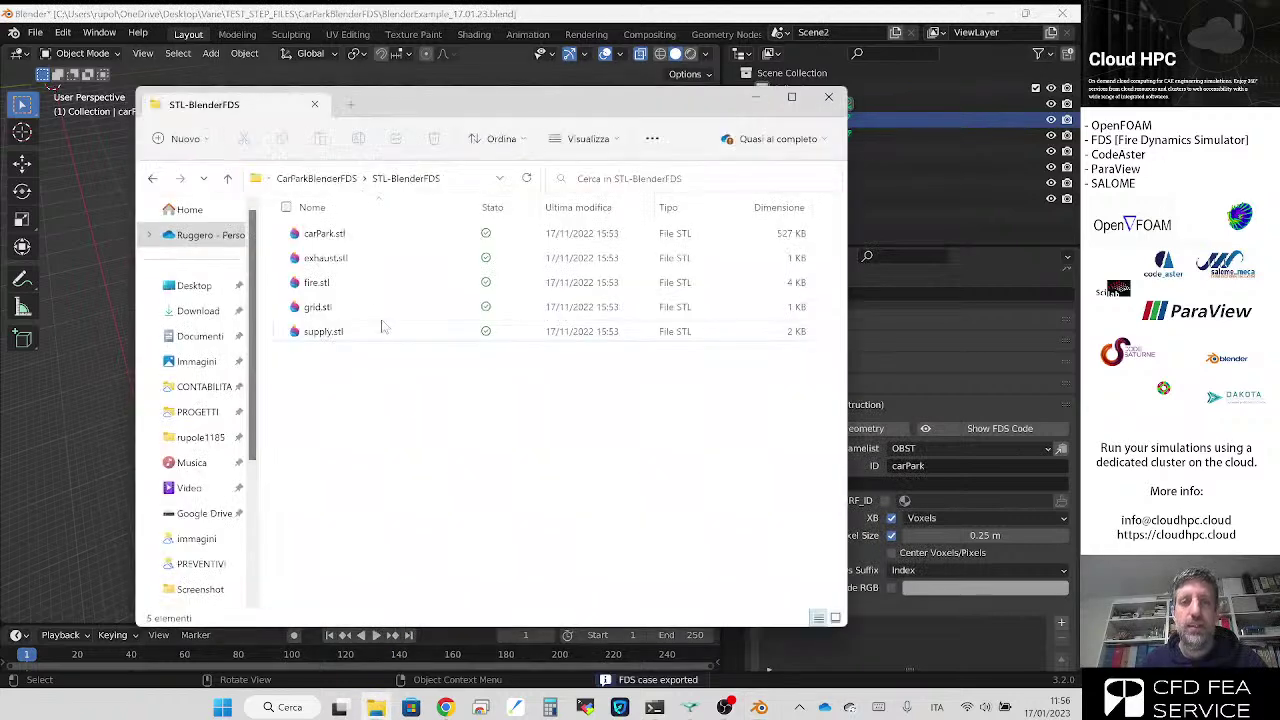
click(328, 172)
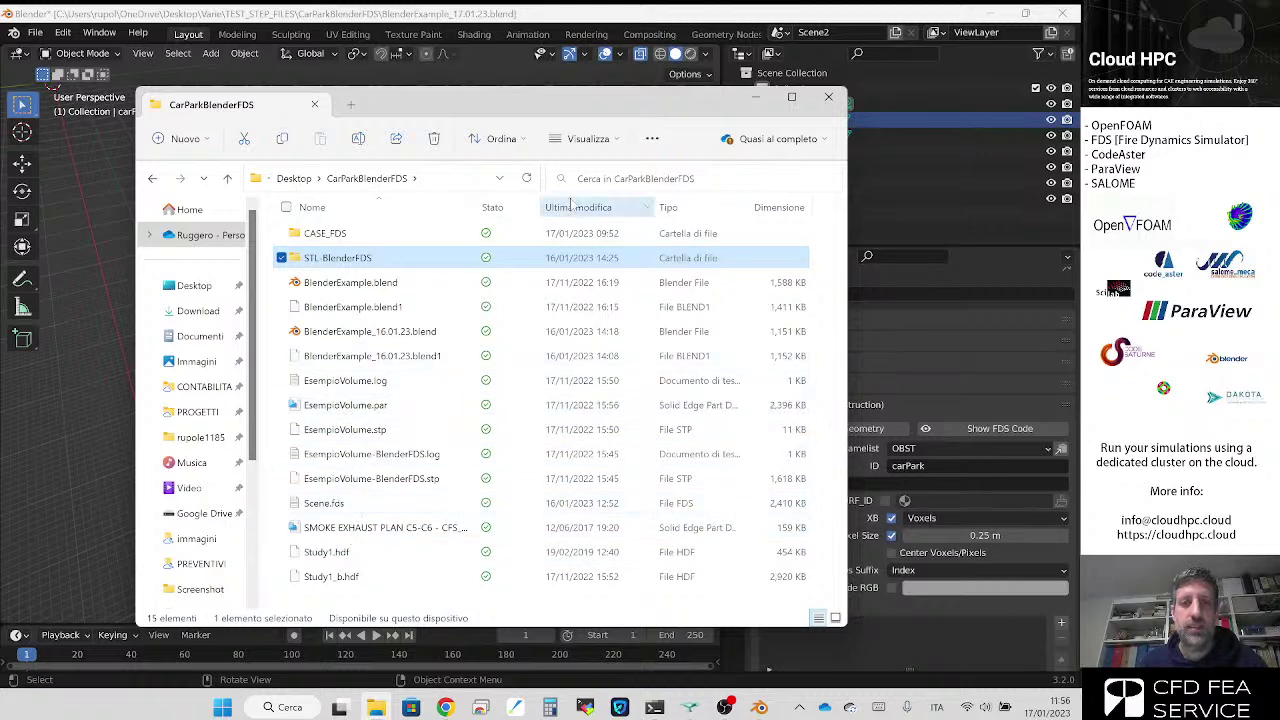
click(521, 184)
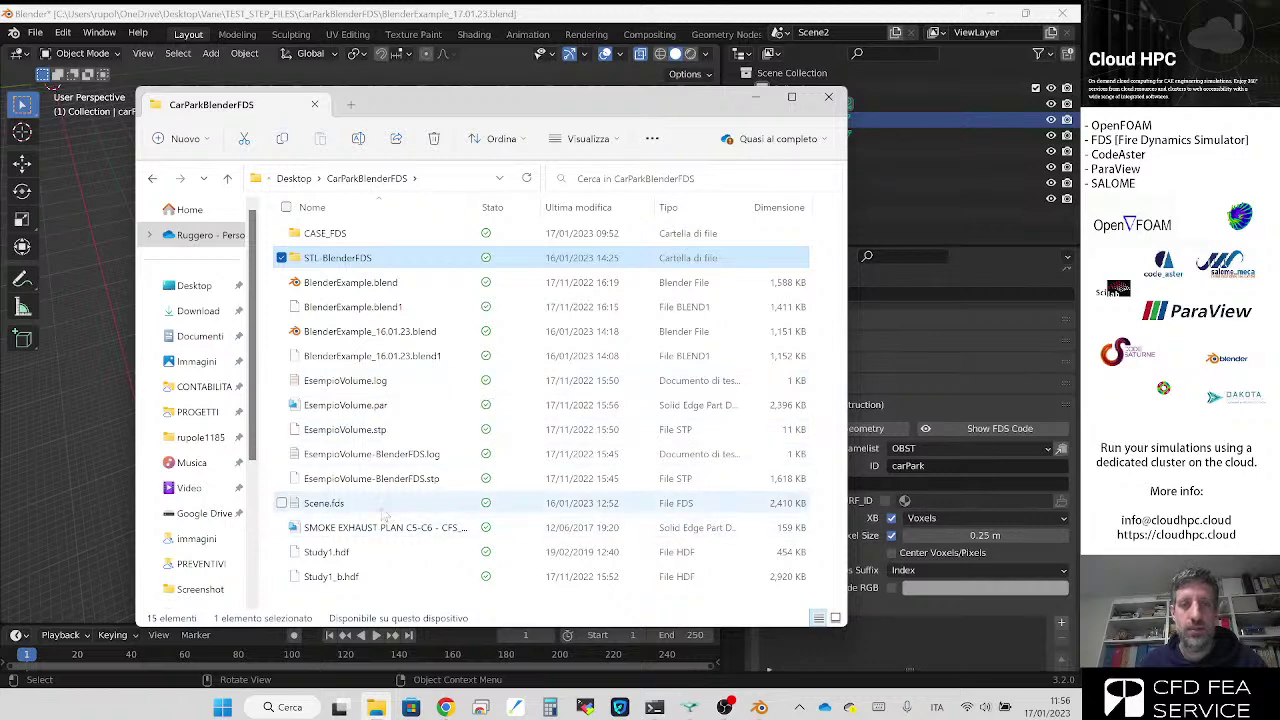
Step: Export the scene again as a NIST FDS Case, overwriting Scene2.fds in the CarParkBlenderFDS folder
click(35, 32)
mouse_move(90, 262)
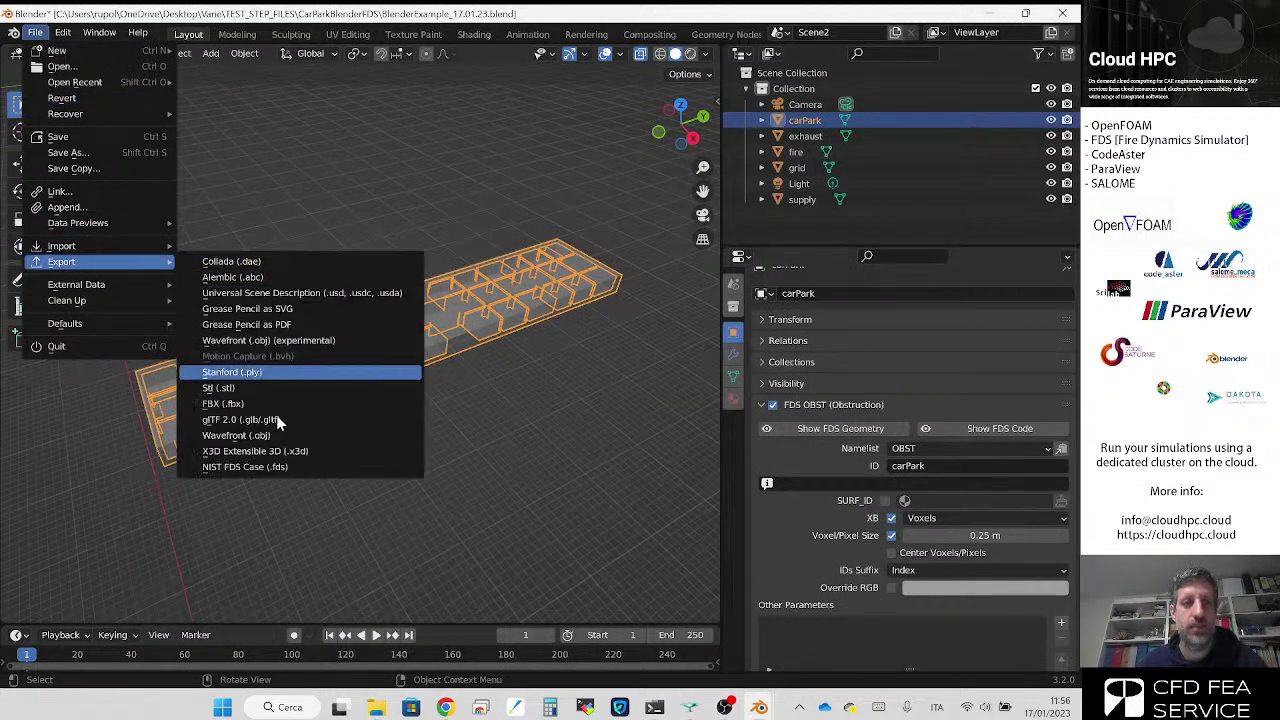
click(277, 466)
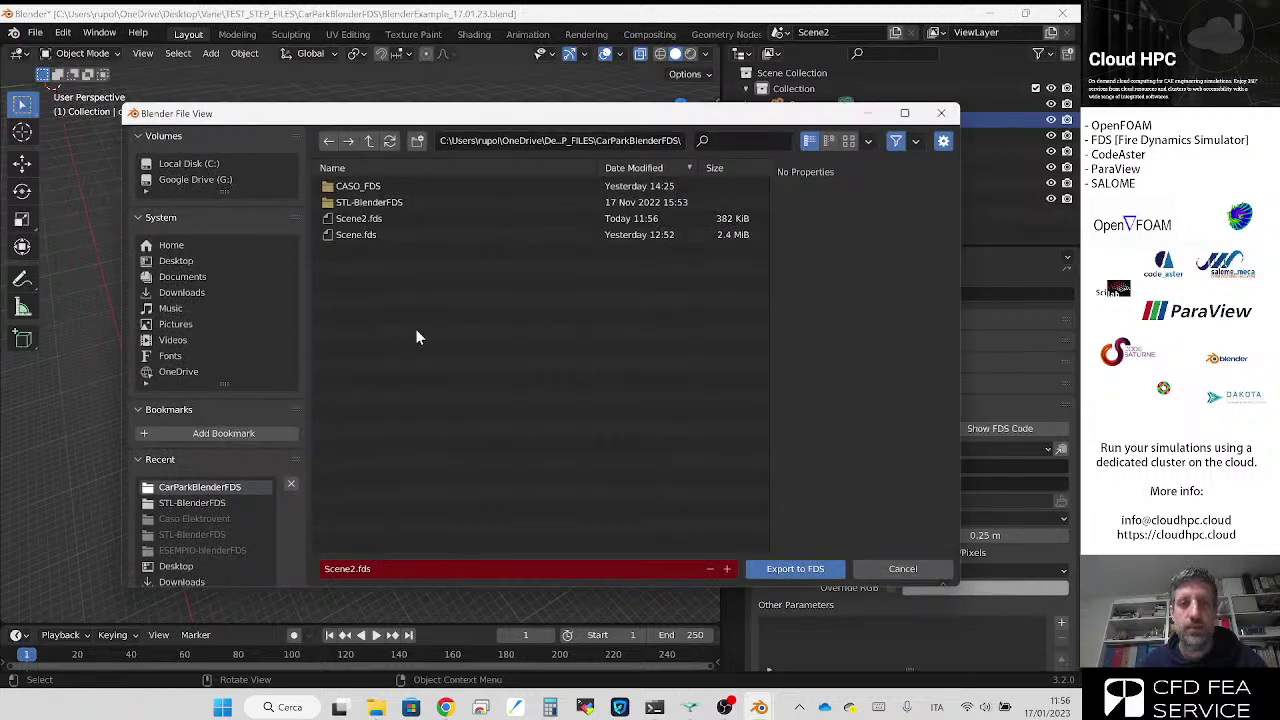
click(386, 222)
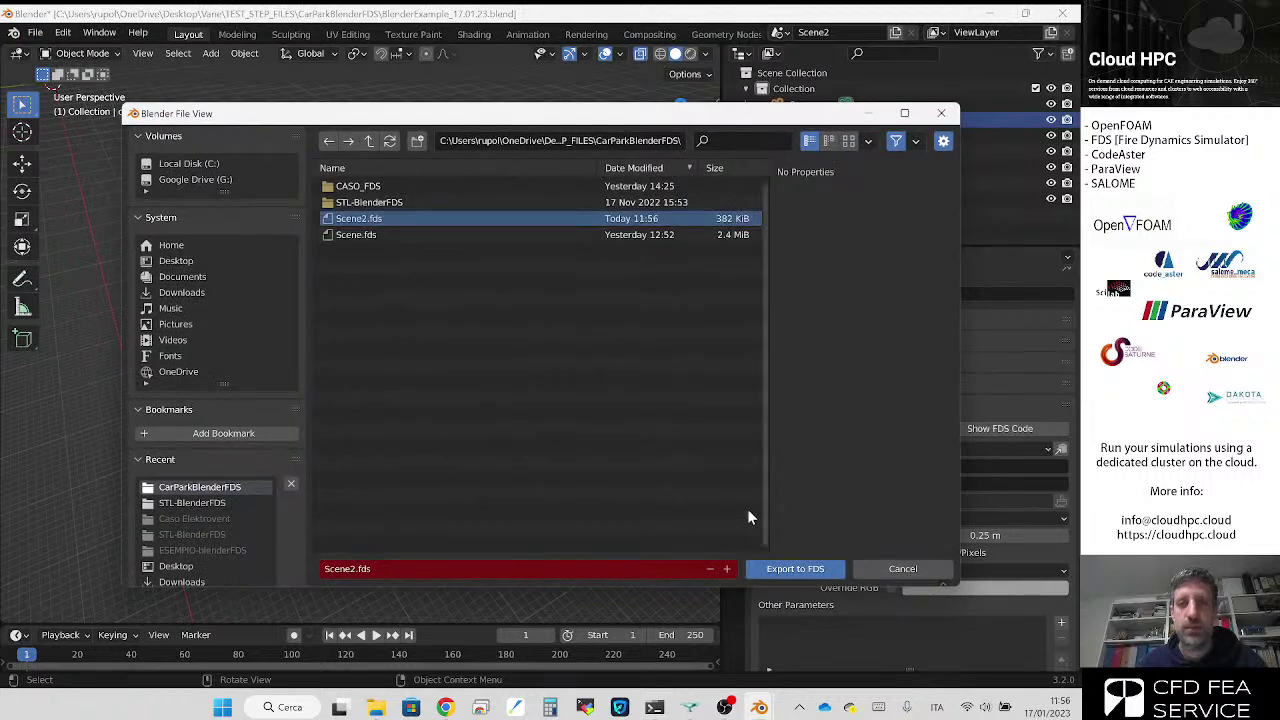
click(786, 568)
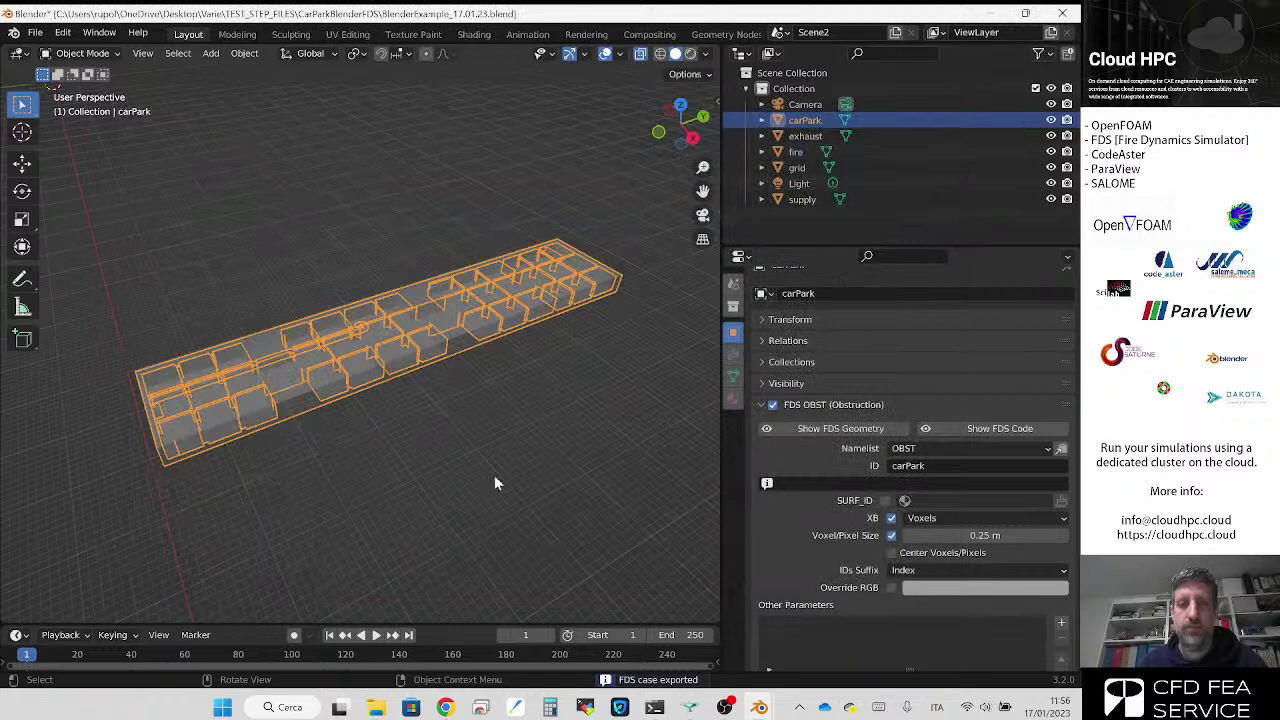
Step: Switch to File Explorer and search the desktop's CarParkBlenderFDS folder and its STL-BlenderFDS and CASE_FDS subfolders for the exported file
click(376, 707)
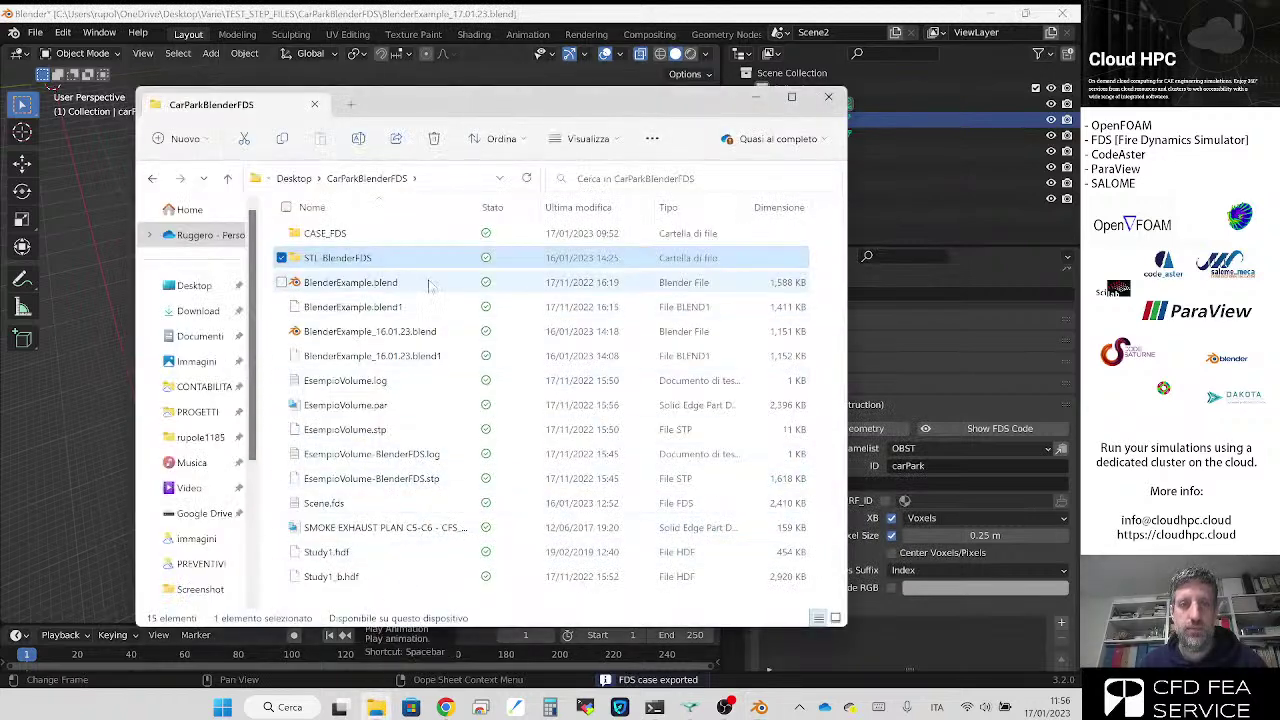
click(295, 179)
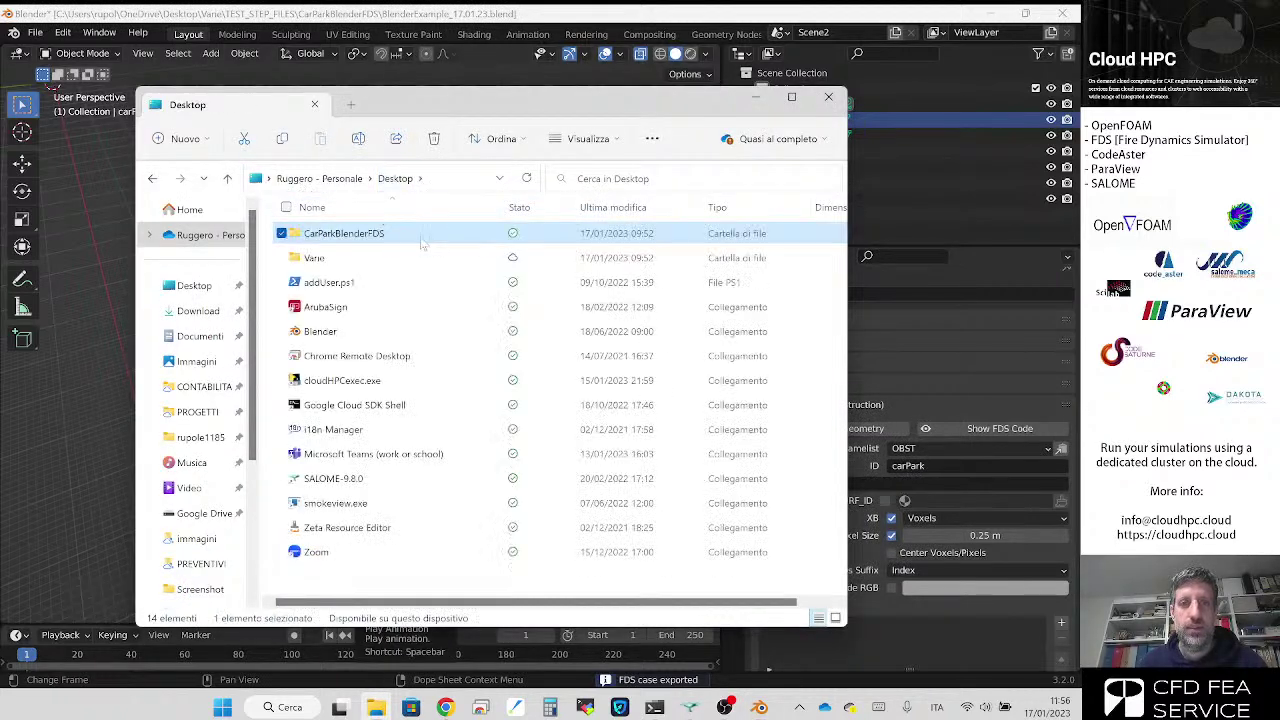
double_click(420, 238)
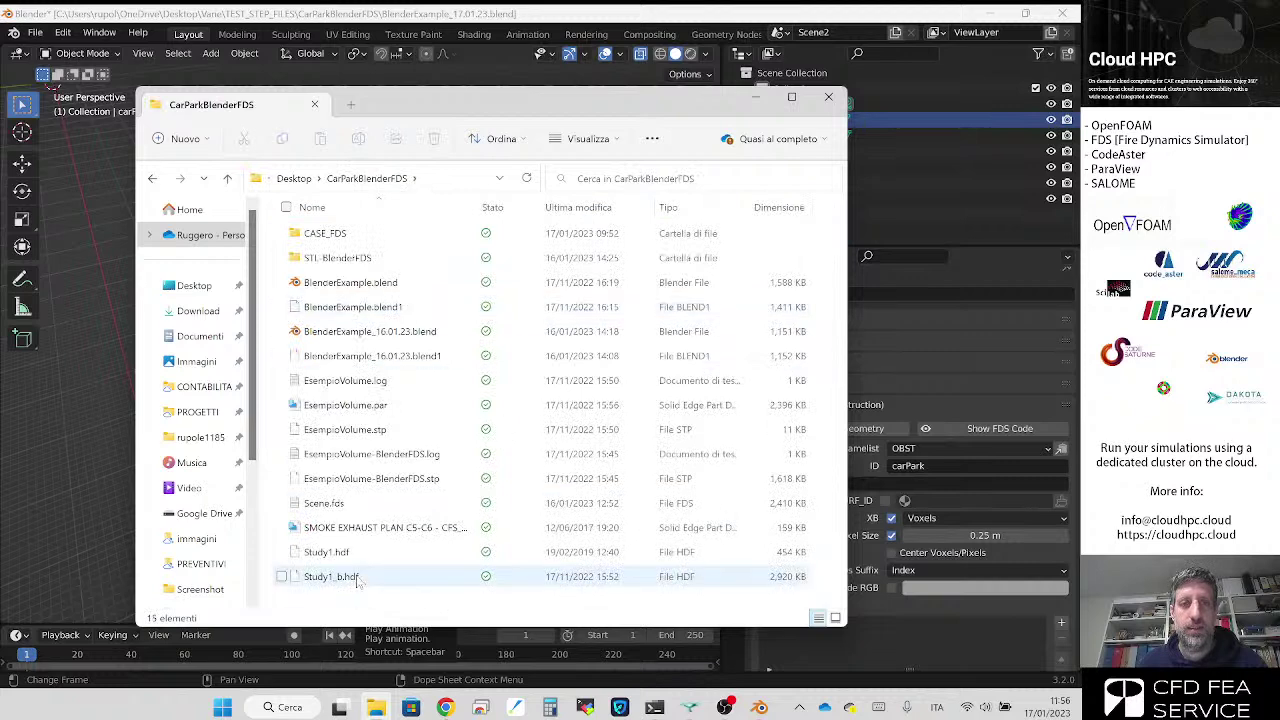
double_click(360, 258)
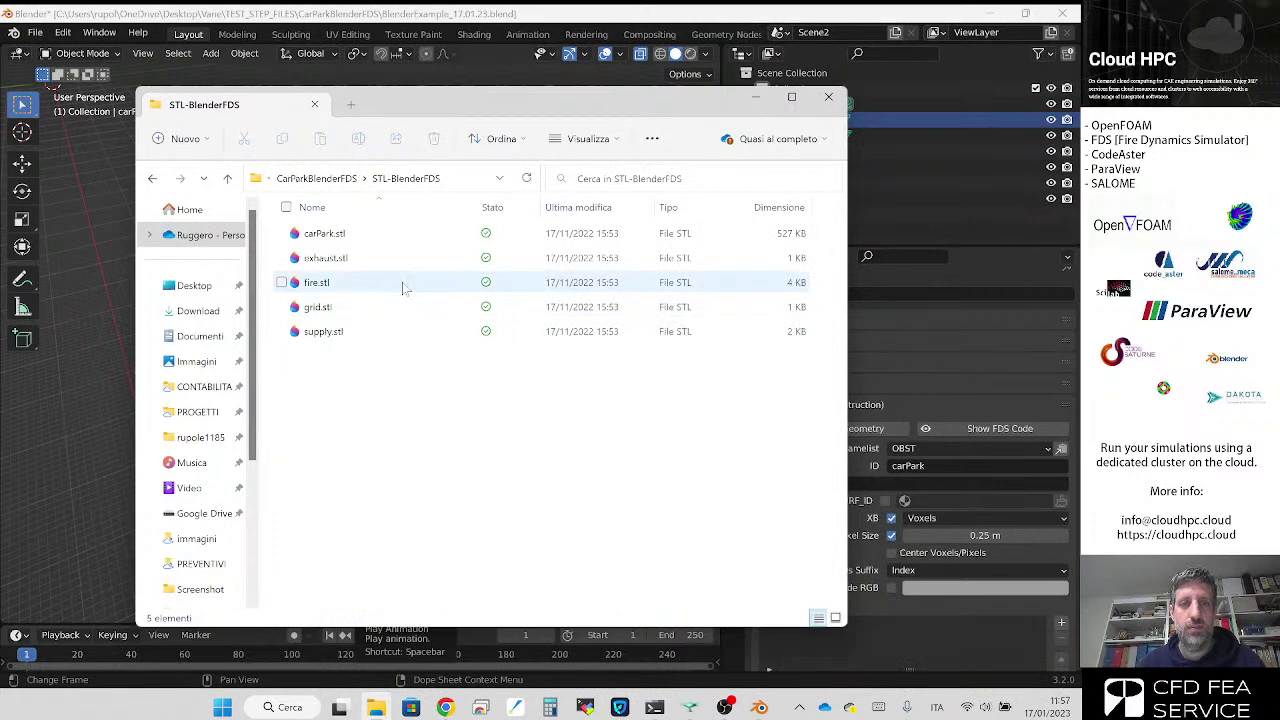
key(alt+Left)
double_click(375, 237)
key(alt+Left)
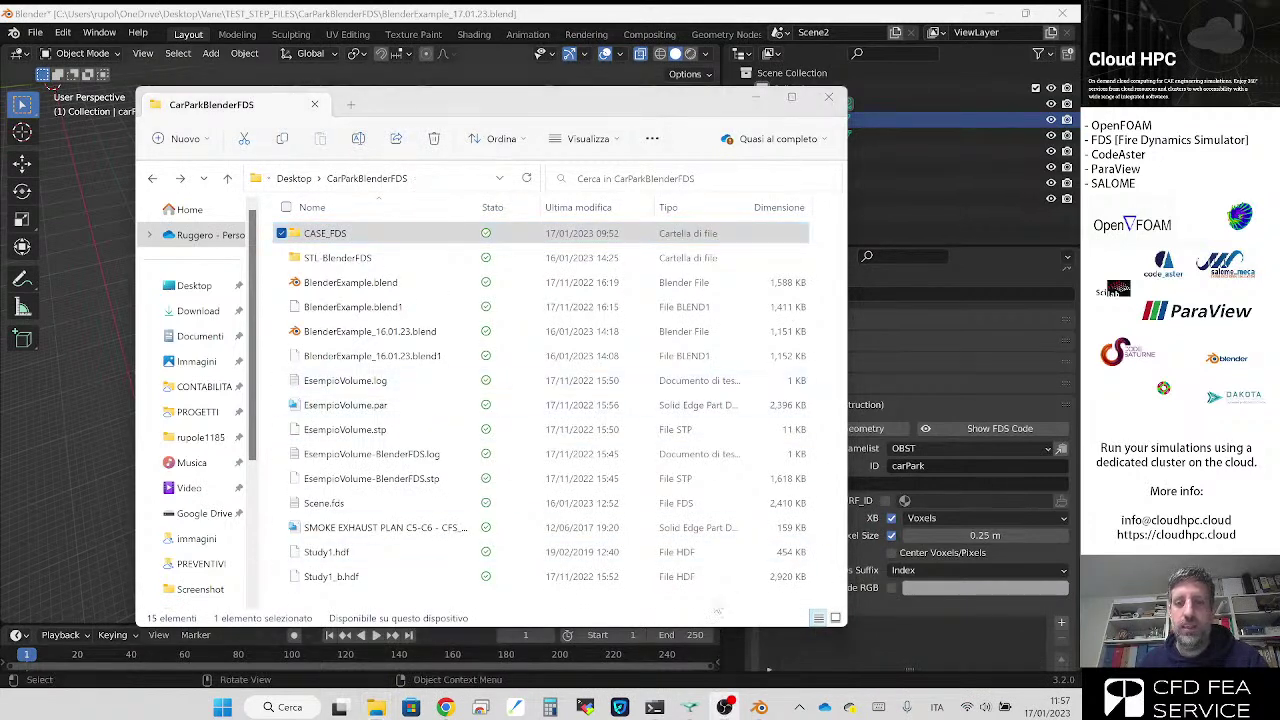
Step: Switch back to Blender and export the scene as a NIST FDS Case named Scene2.fds on the Desktop
mouse_move(760, 707)
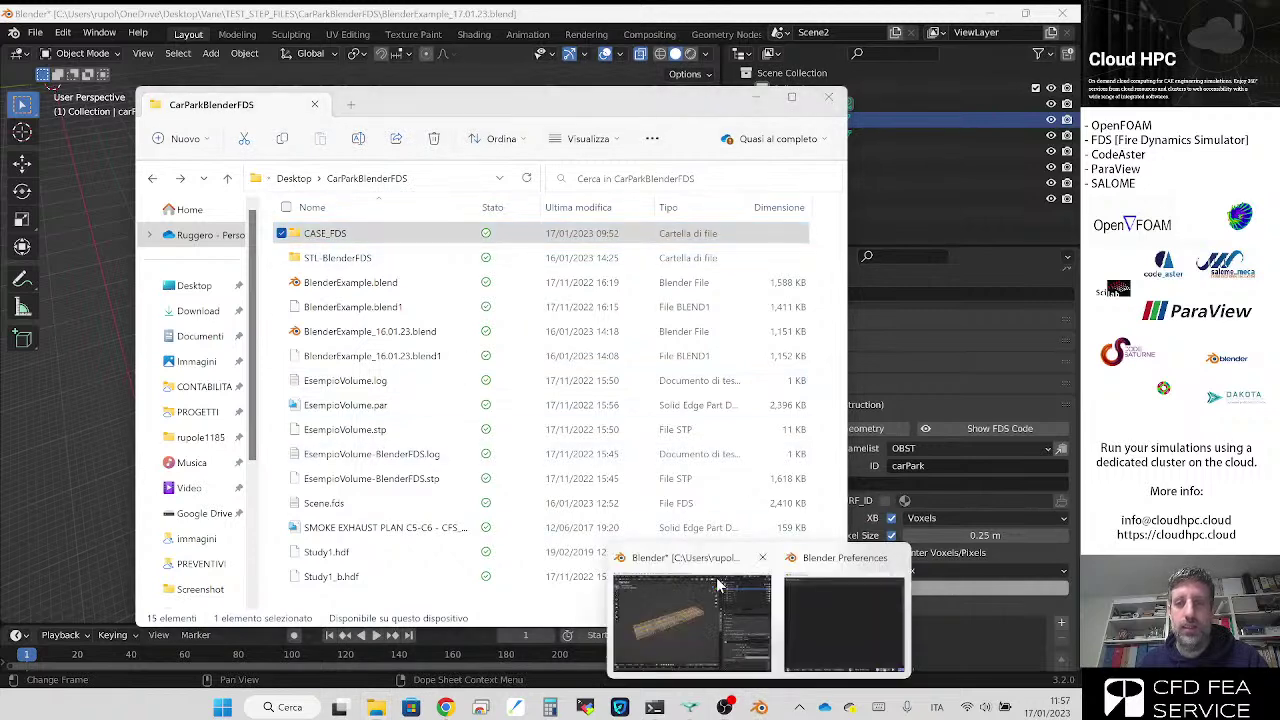
click(692, 620)
click(35, 32)
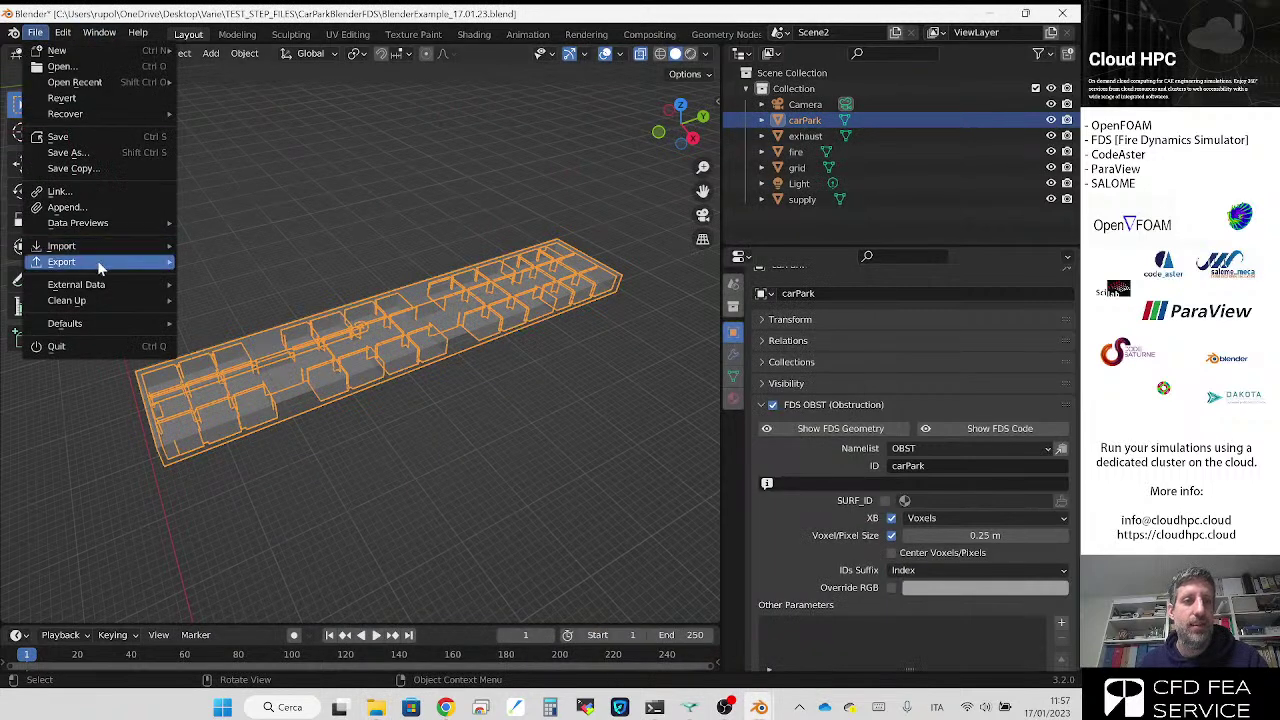
mouse_move(62, 262)
click(268, 466)
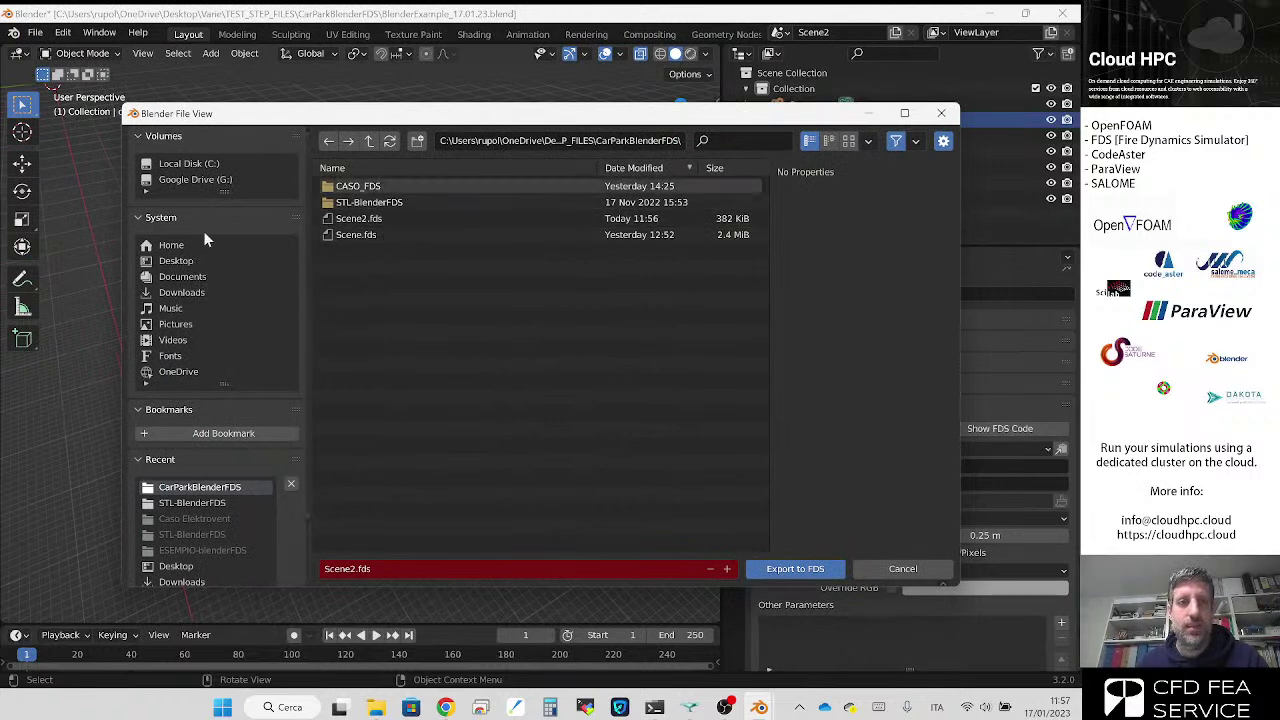
click(180, 261)
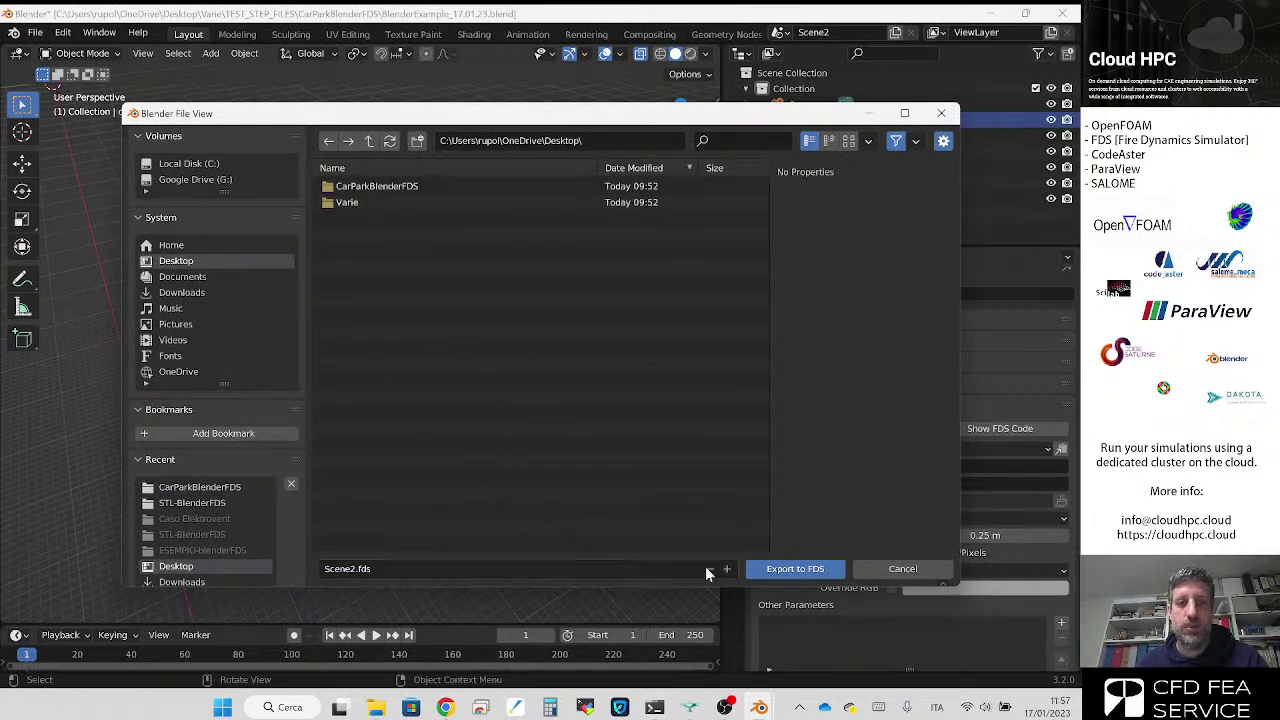
click(795, 568)
Step: Minimize the open windows, move Scene2.fds to a free area of the desktop and open it in a maximized Notepad window
click(990, 13)
click(993, 18)
click(761, 99)
drag(210, 355, 519, 178)
right_click(518, 190)
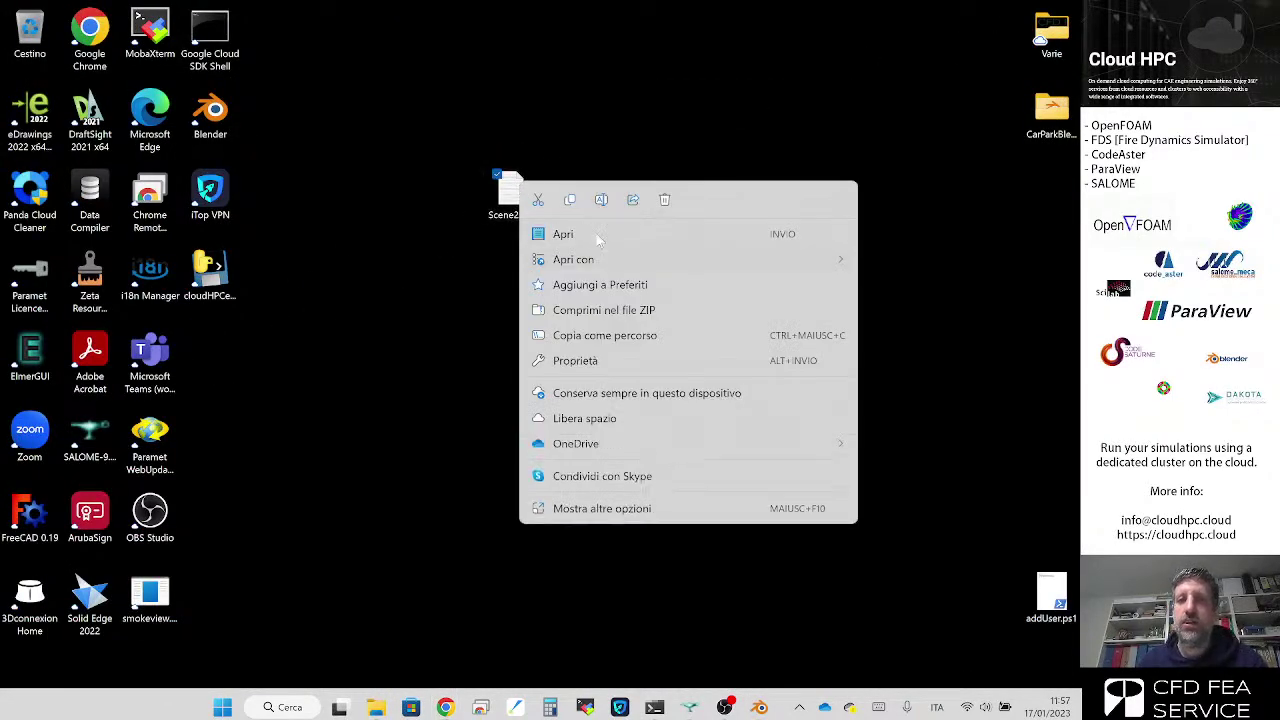
click(597, 237)
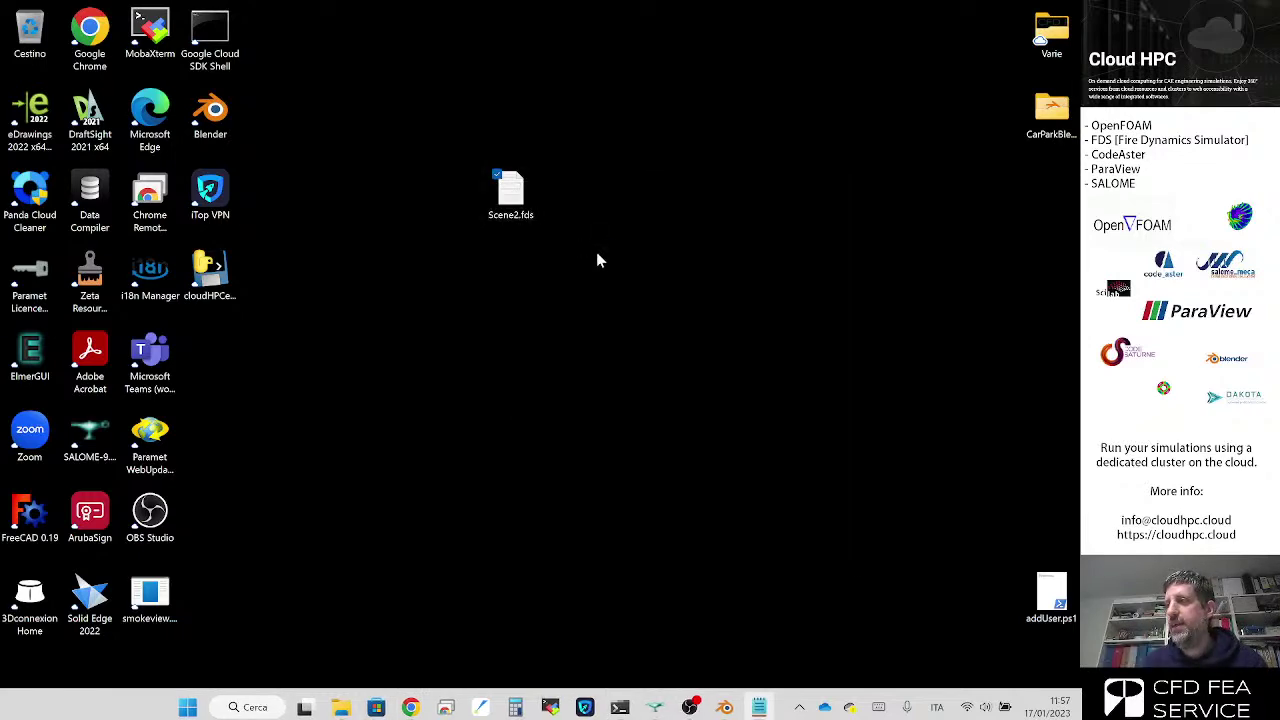
drag(1079, 82, 555, 2)
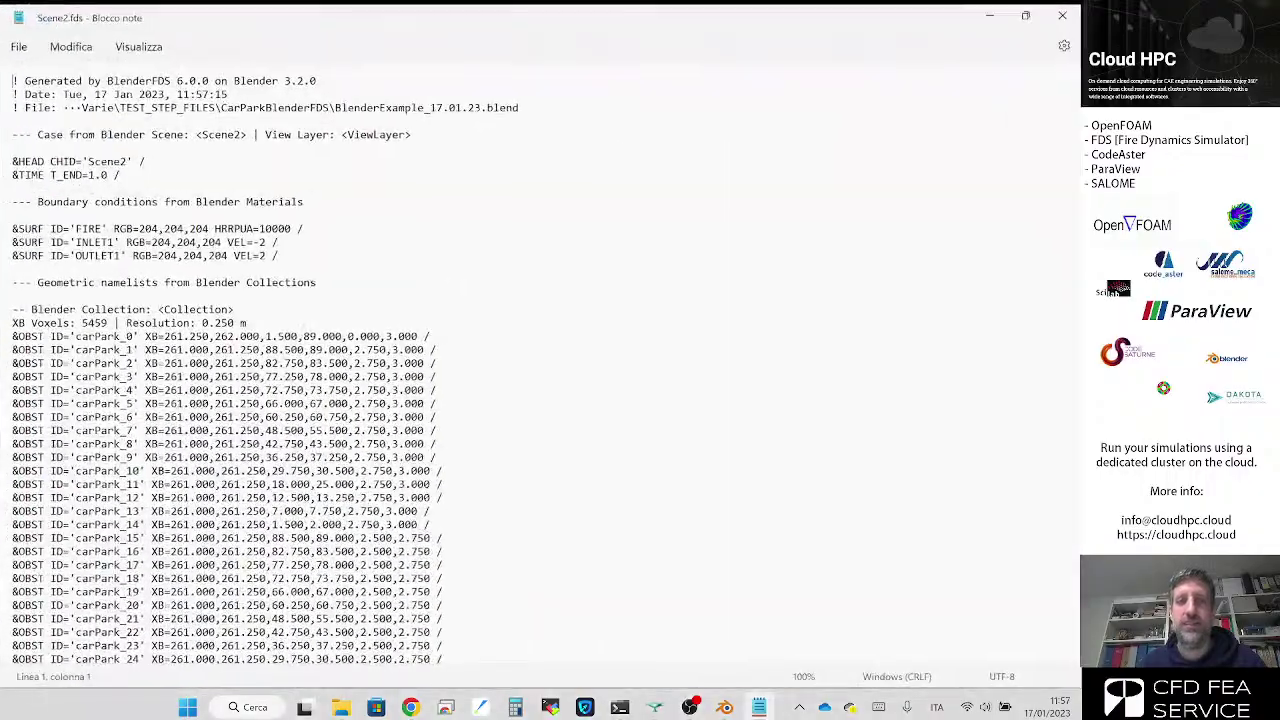
Step: Examine the TIME line and the boundary condition SURF lines at the start of the Scene2.fds file
scroll(540, 360, down, 10)
scroll(540, 360, down, 20)
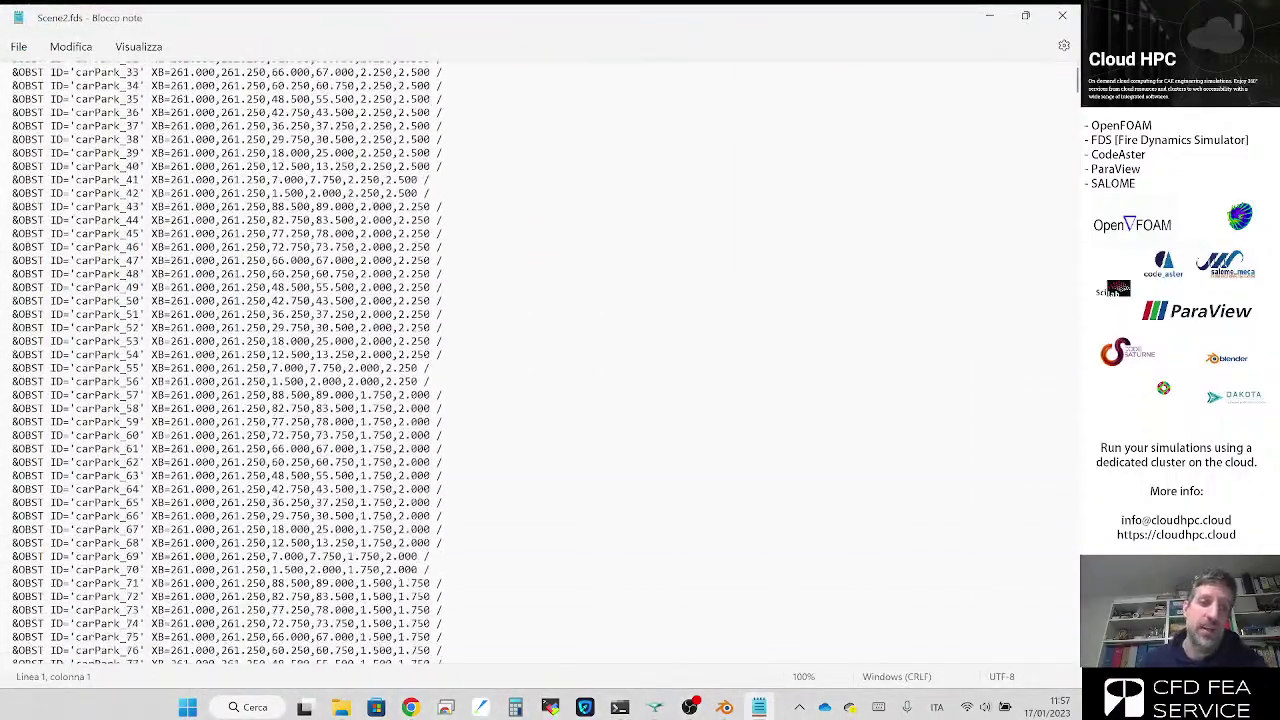
scroll(540, 360, up, 20)
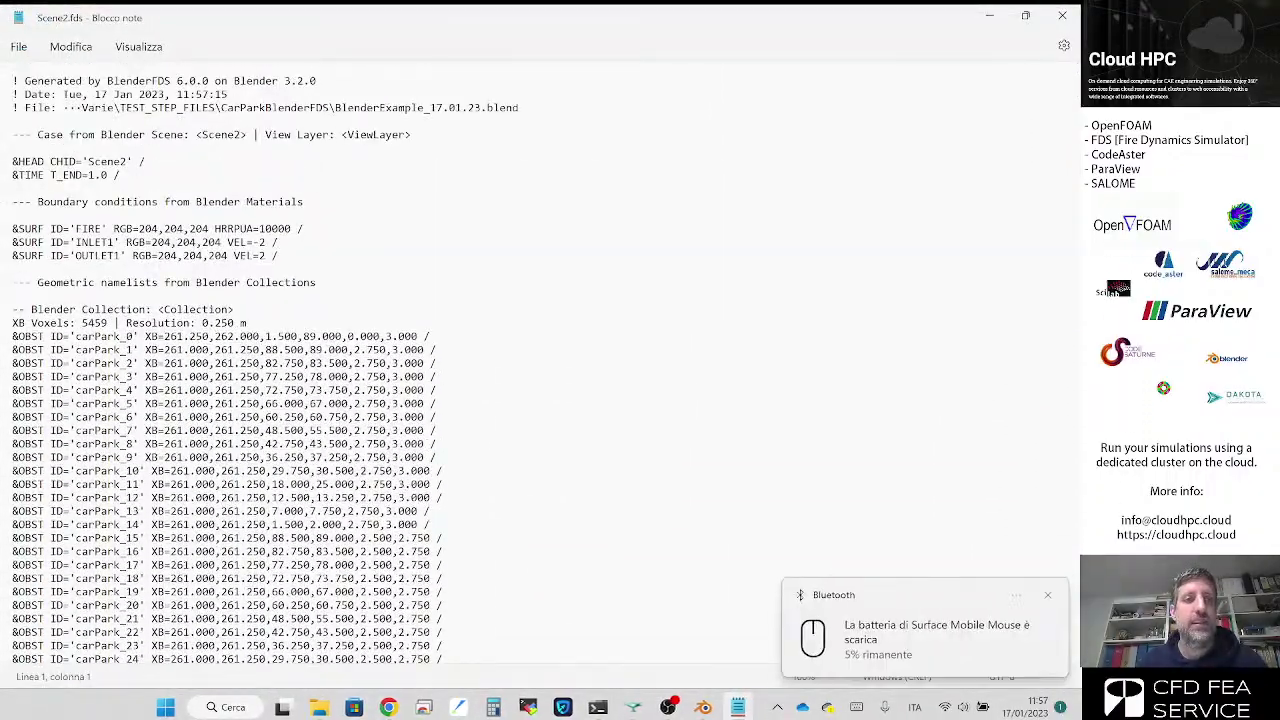
triple_click(35, 177)
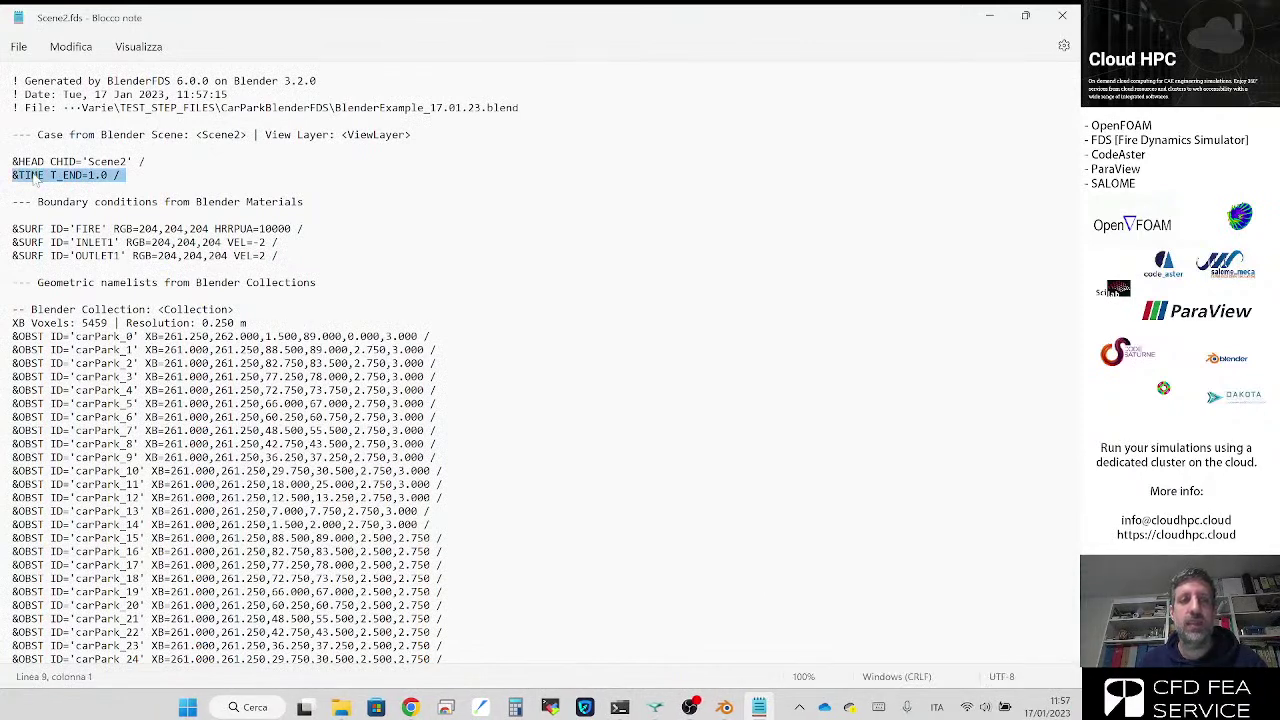
drag(14, 215, 240, 268)
click(242, 258)
scroll(242, 258, down, 3)
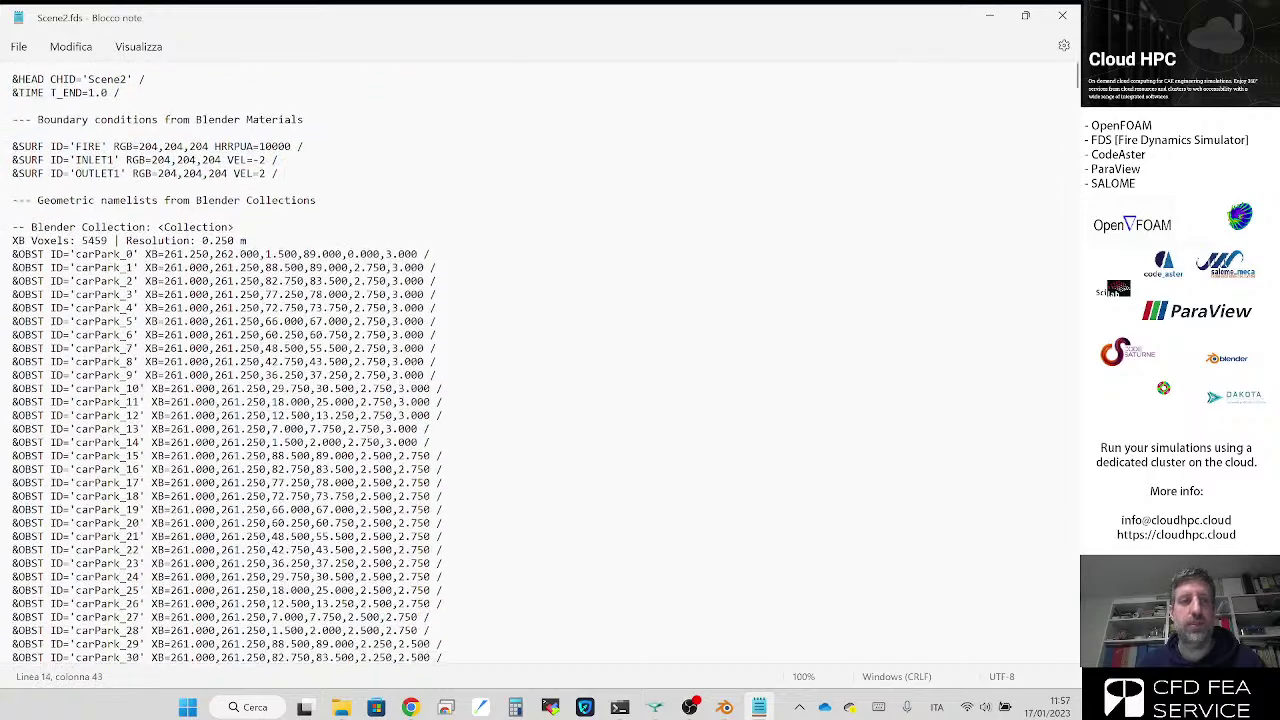
Step: Examine the carPark OBST lines and the vent and fire entries at the end of Scene2.fds, and close the file
drag(38, 230, 289, 432)
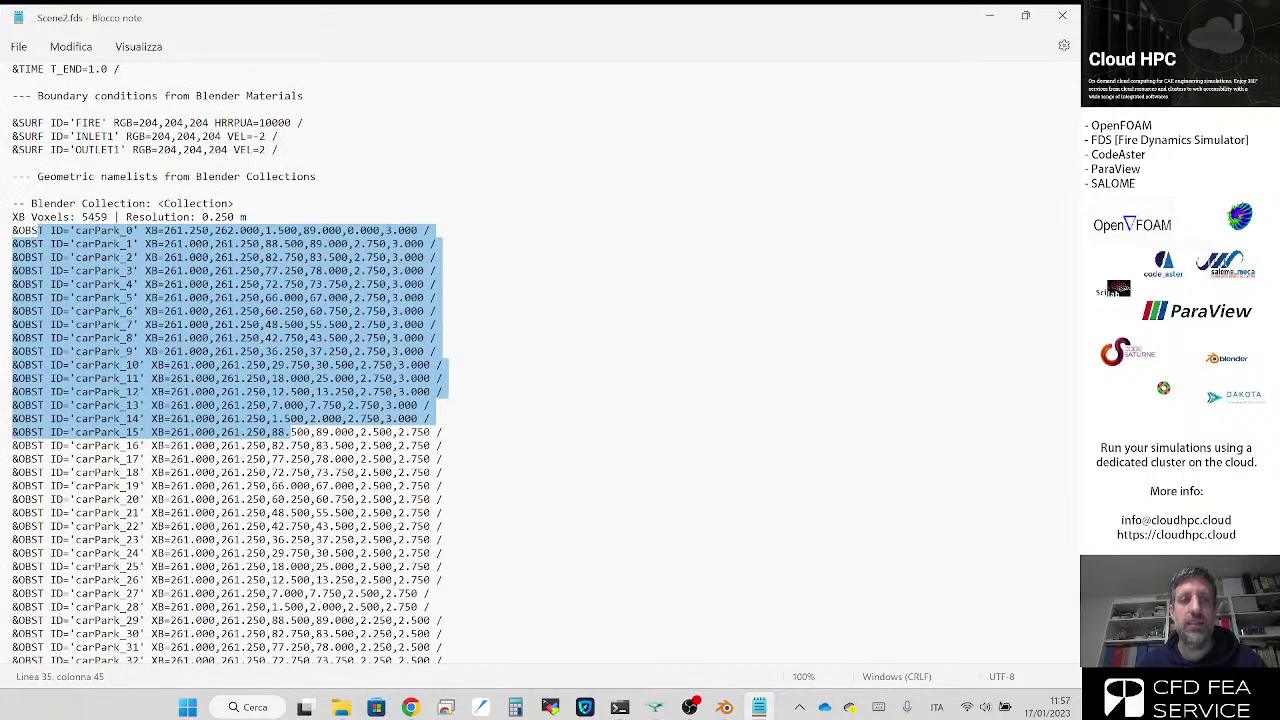
click(289, 432)
scroll(289, 432, down, 2)
scroll(289, 432, down, 6)
scroll(289, 432, down, 20)
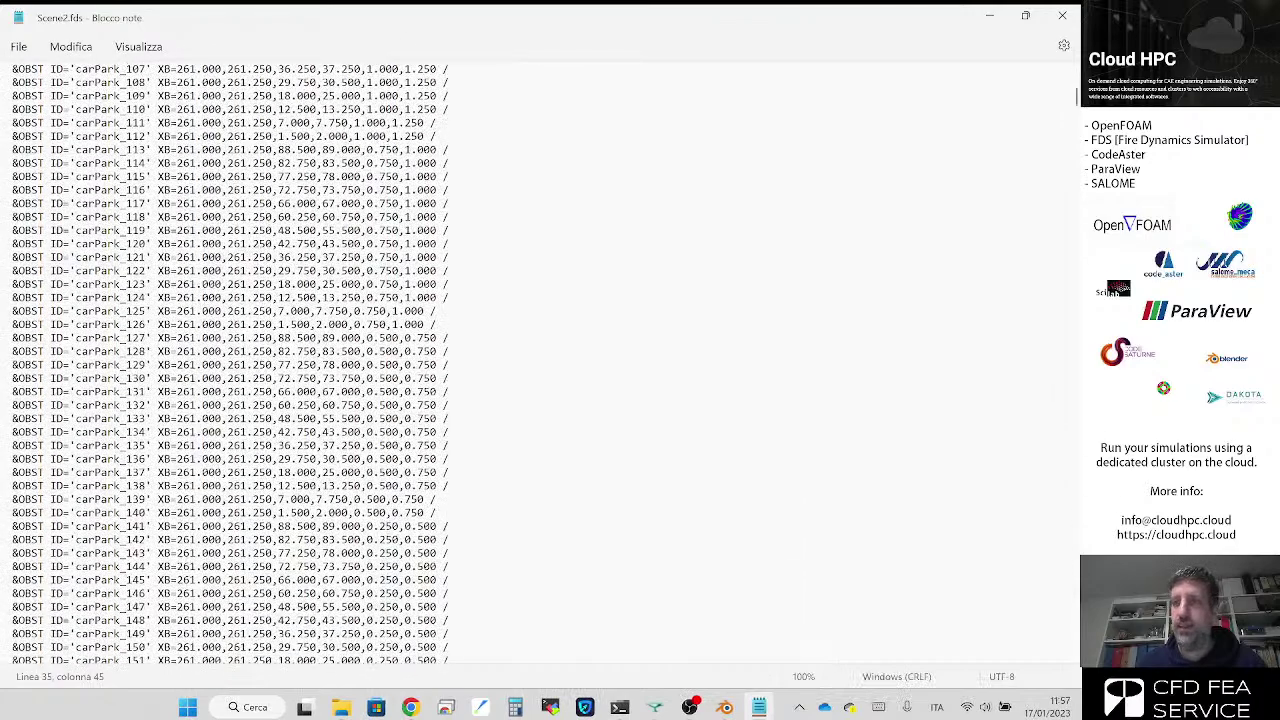
drag(1077, 100, 1044, 670)
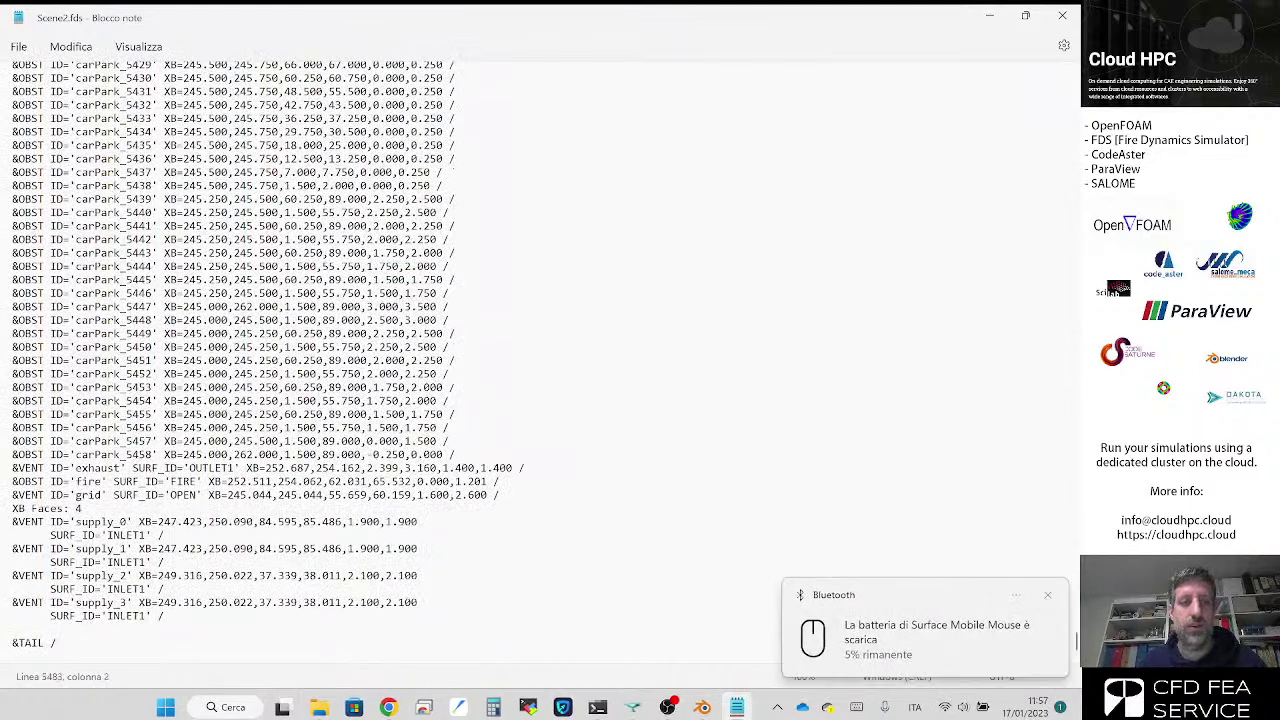
drag(12, 521, 57, 643)
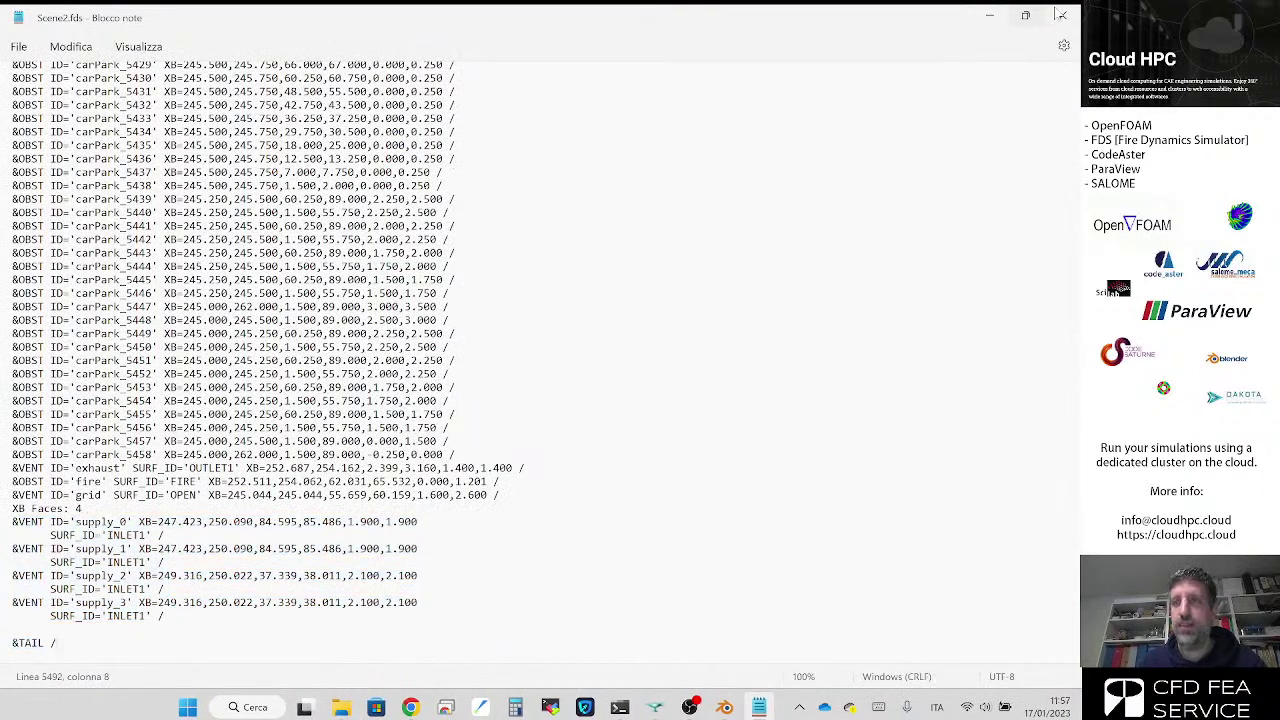
click(1062, 16)
Step: Switch back to Blender, close the Blender Preferences window and paste a copy of the carPark object into the scene
click(759, 707)
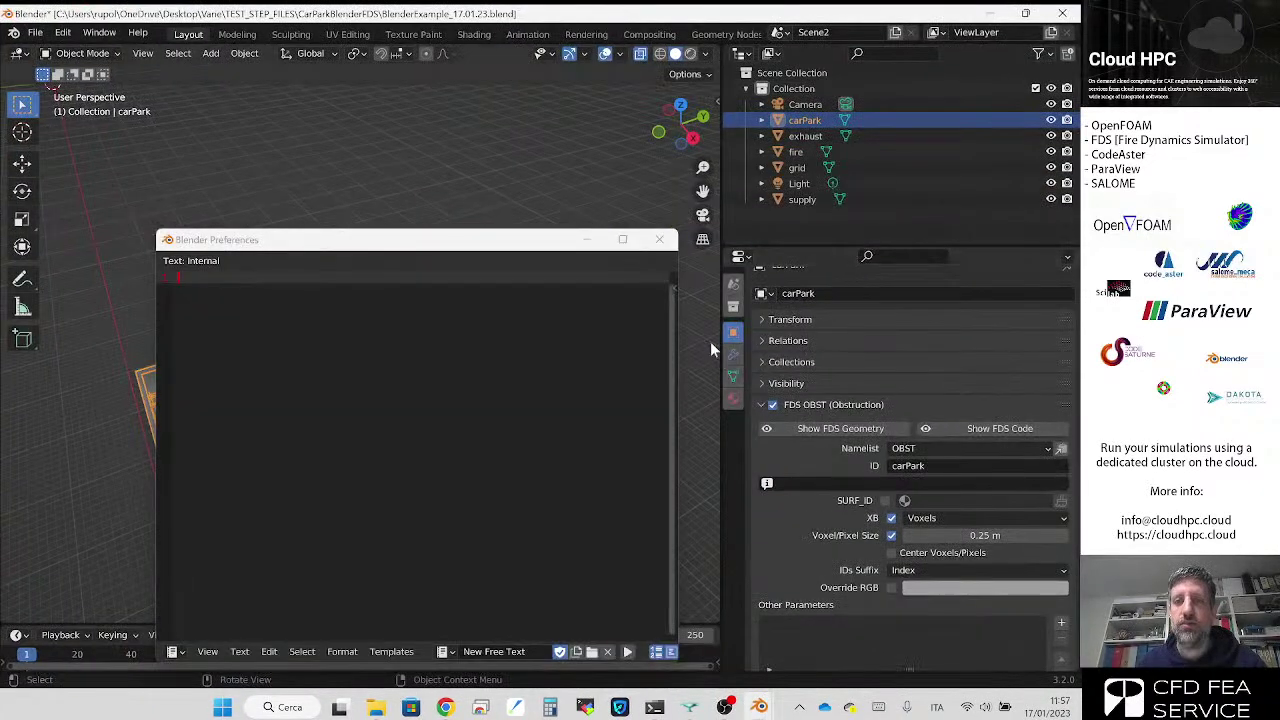
click(660, 241)
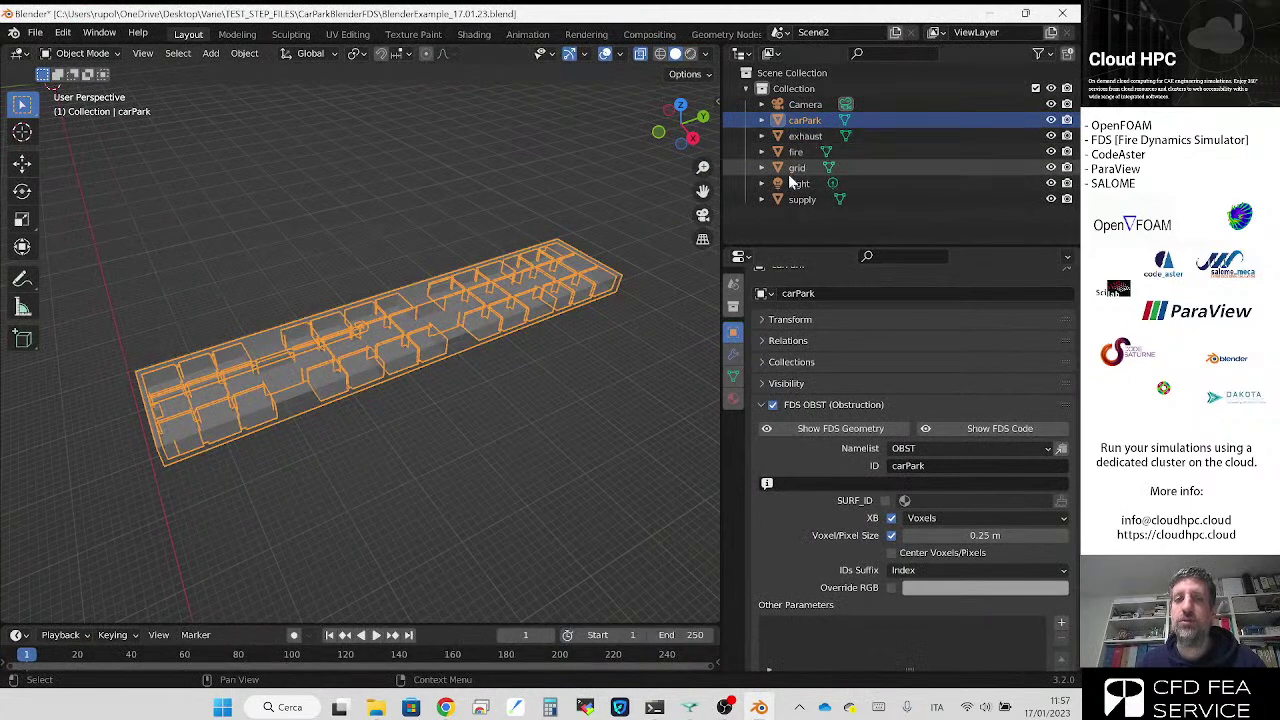
right_click(811, 123)
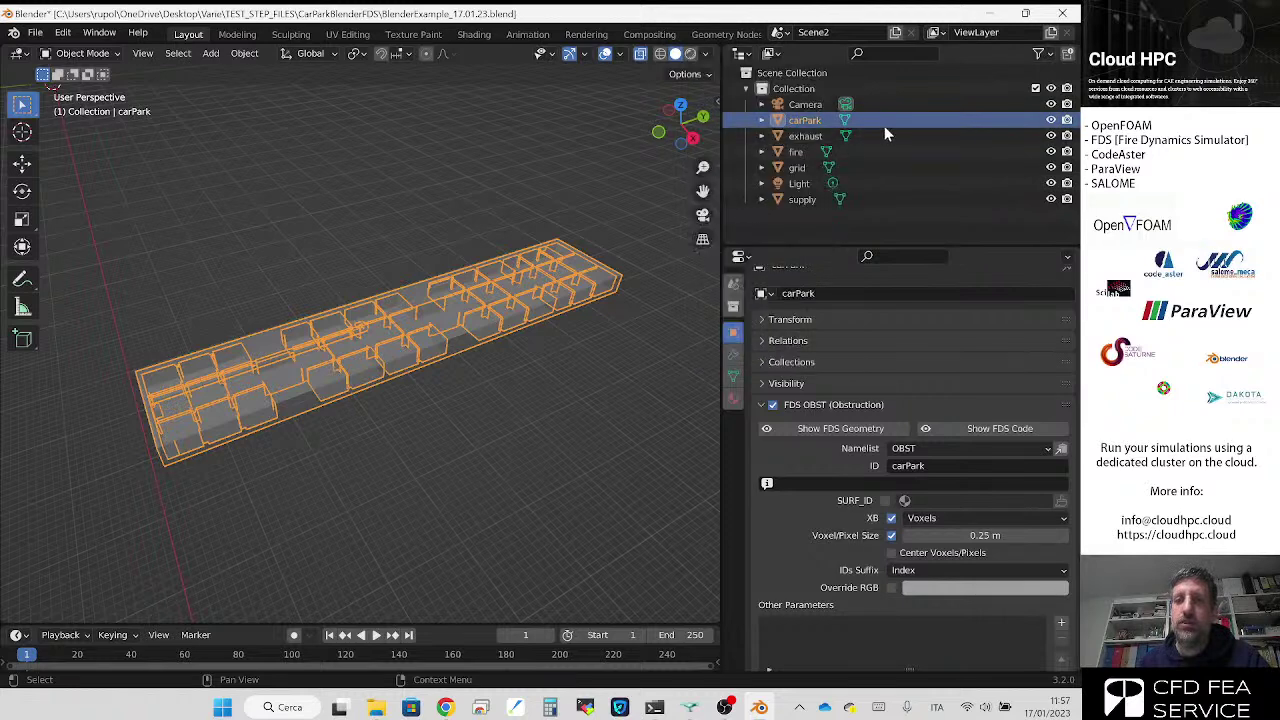
key(ctrl+c)
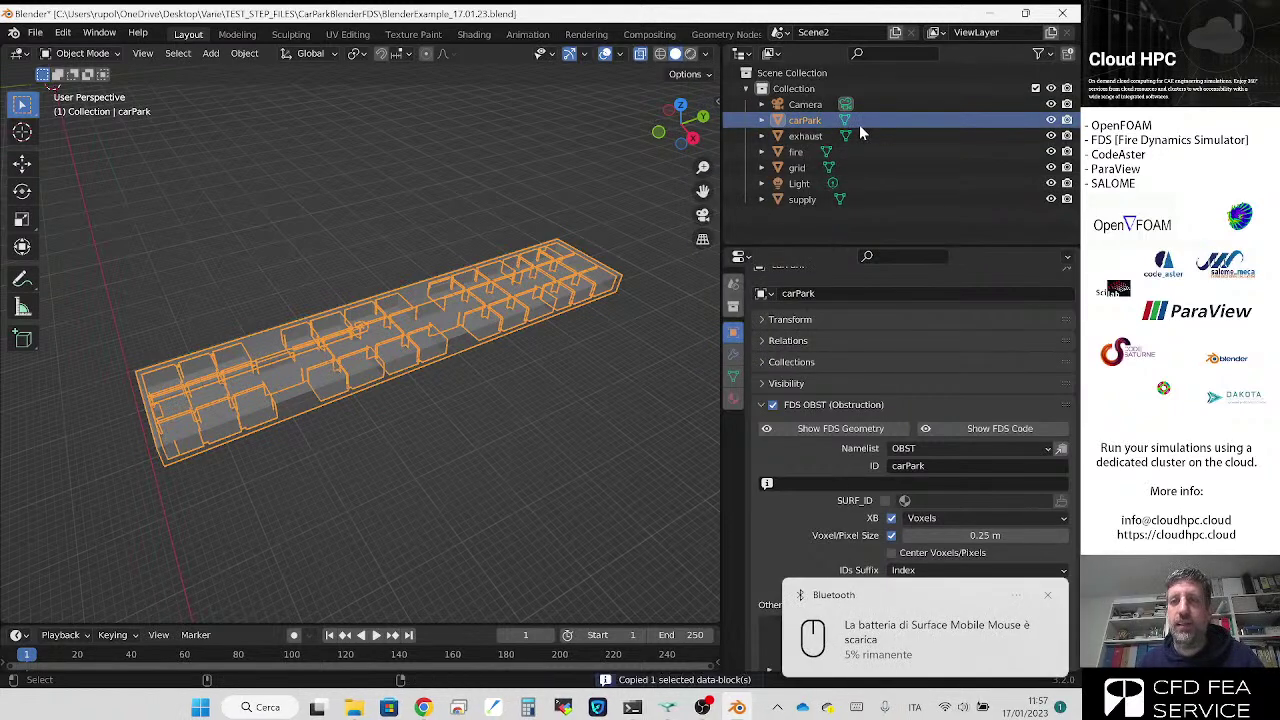
key(ctrl+v)
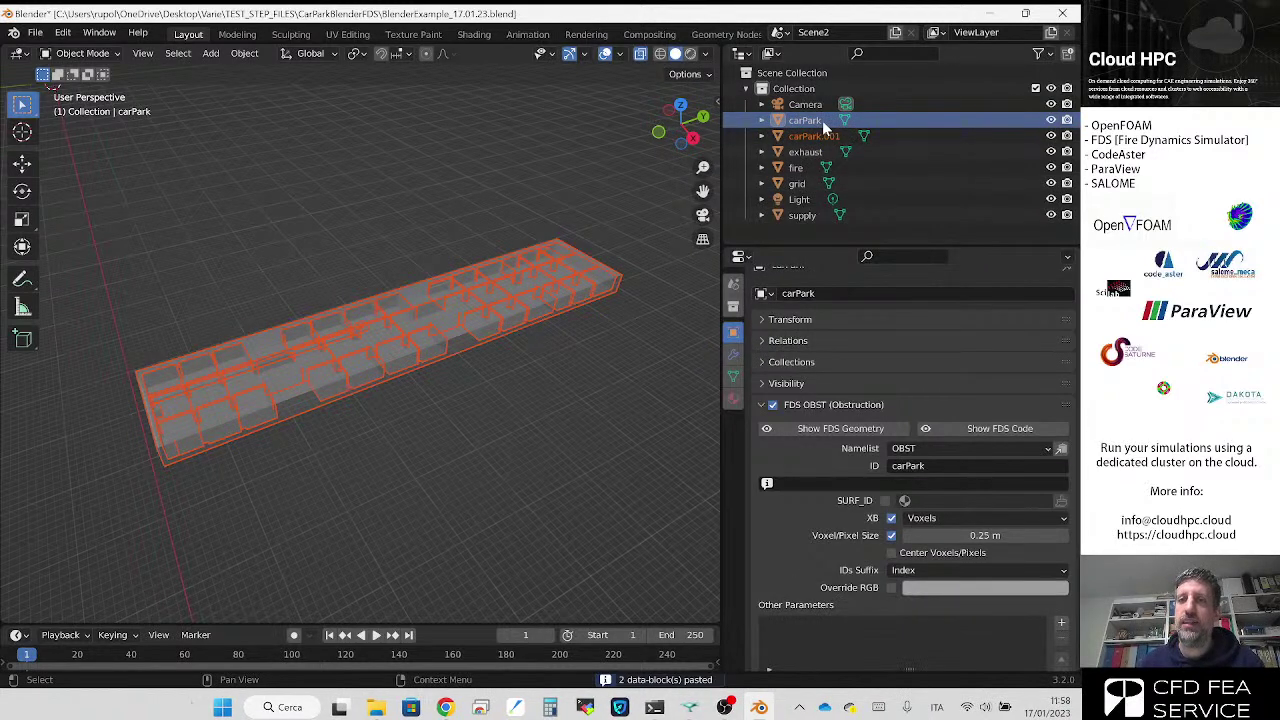
Step: Set the copied carPark object's namelist to MESH and its ID to MESH
click(815, 135)
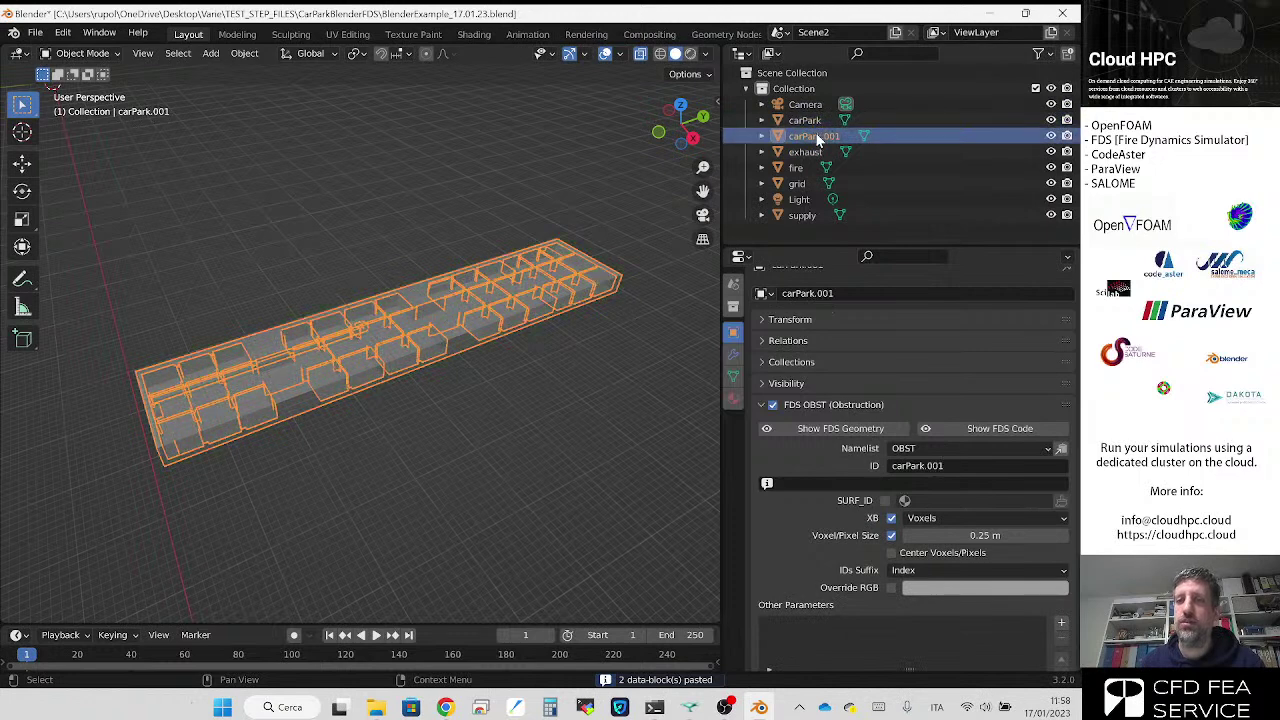
click(921, 447)
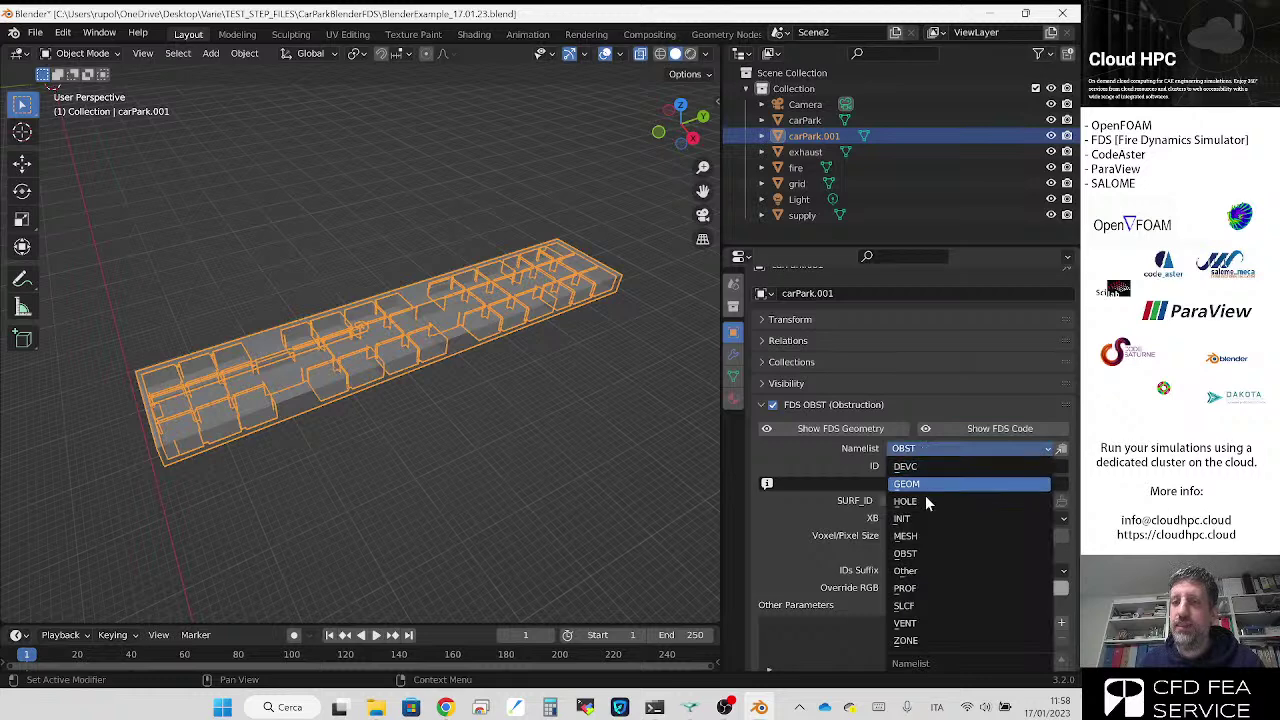
click(926, 535)
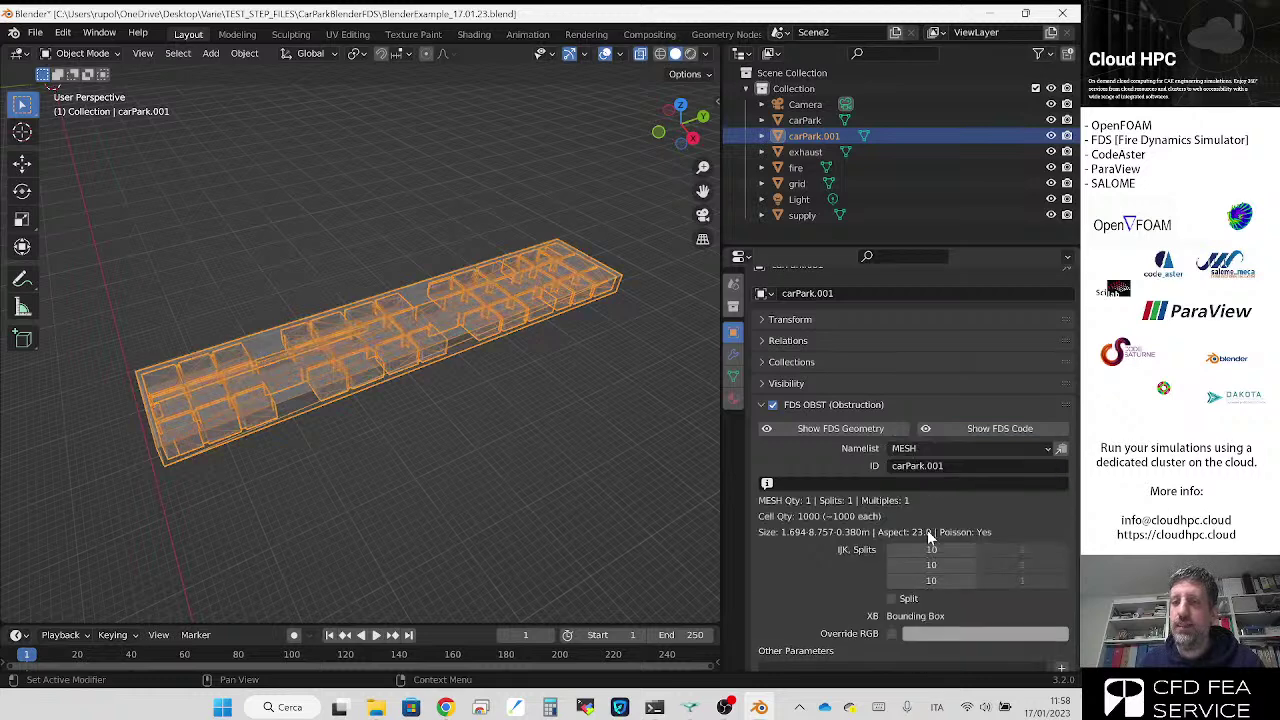
click(918, 466)
text(MESH)
key(Return)
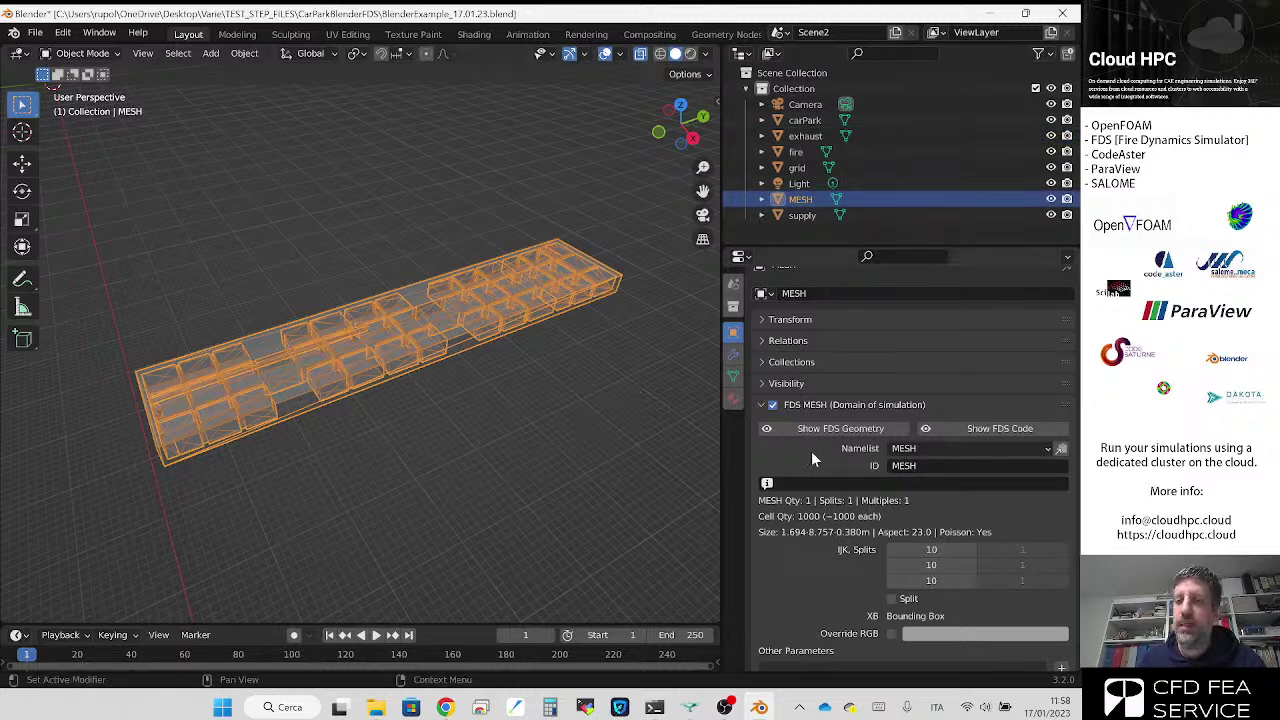
Step: Set the MESH object's IJK cell counts to 100, 100 and 30
click(924, 556)
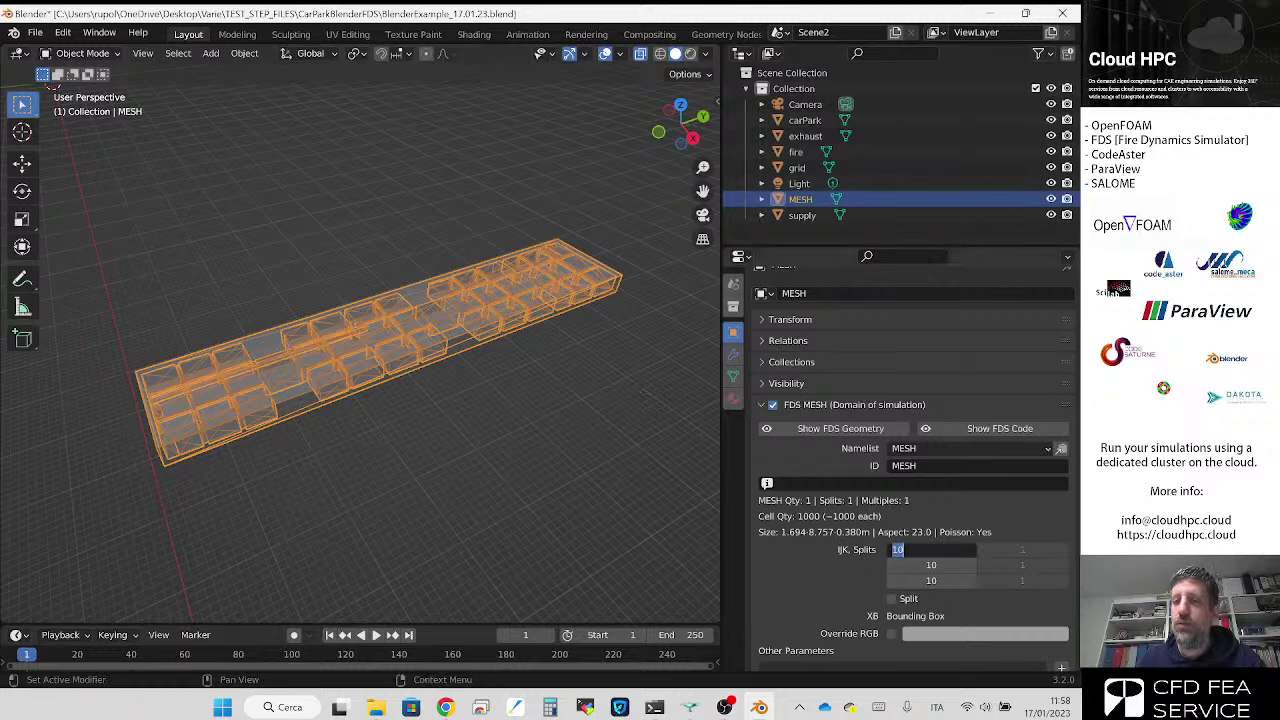
text(100)
key(Tab)
text(100)
key(Tab)
text(30)
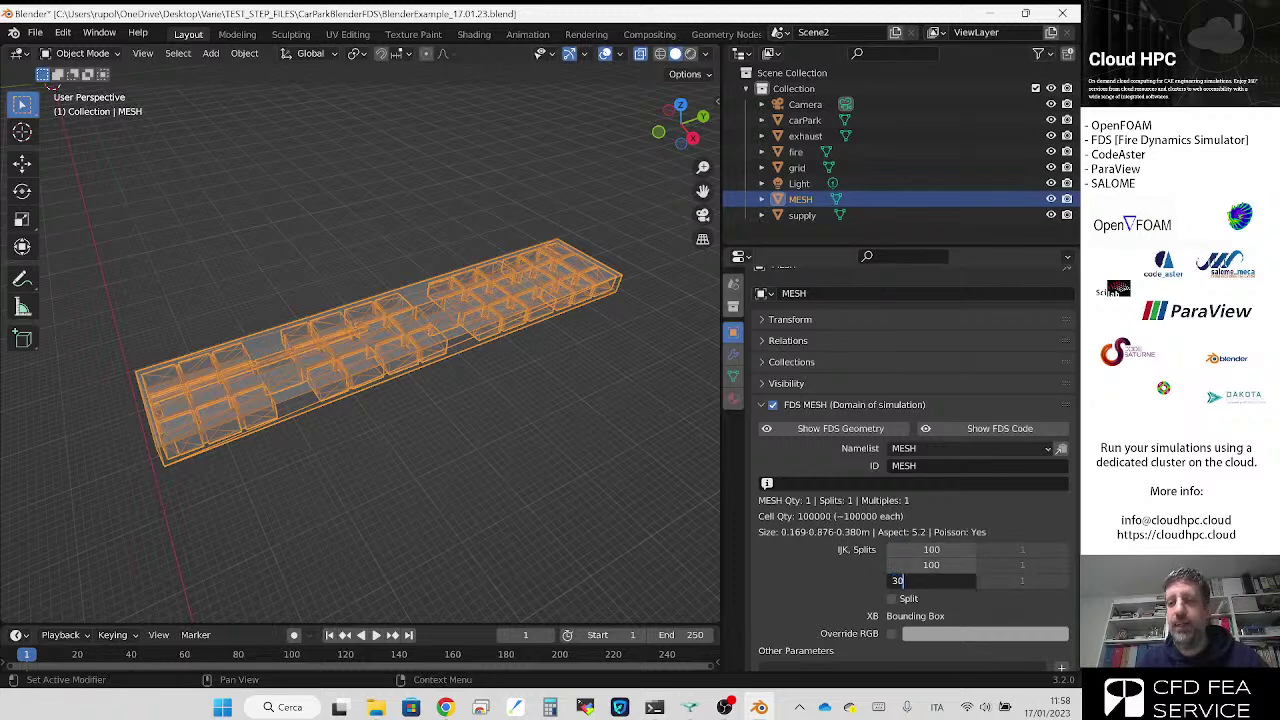
key(Return)
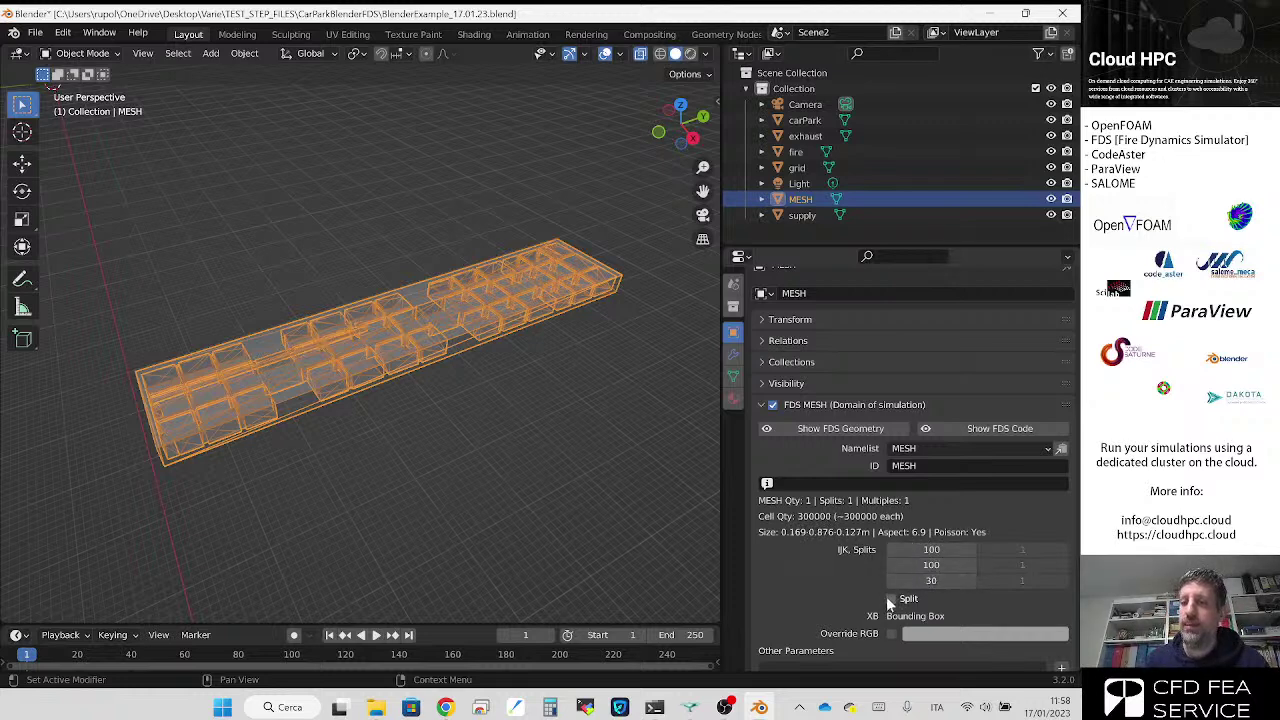
scroll(797, 580, down, 2)
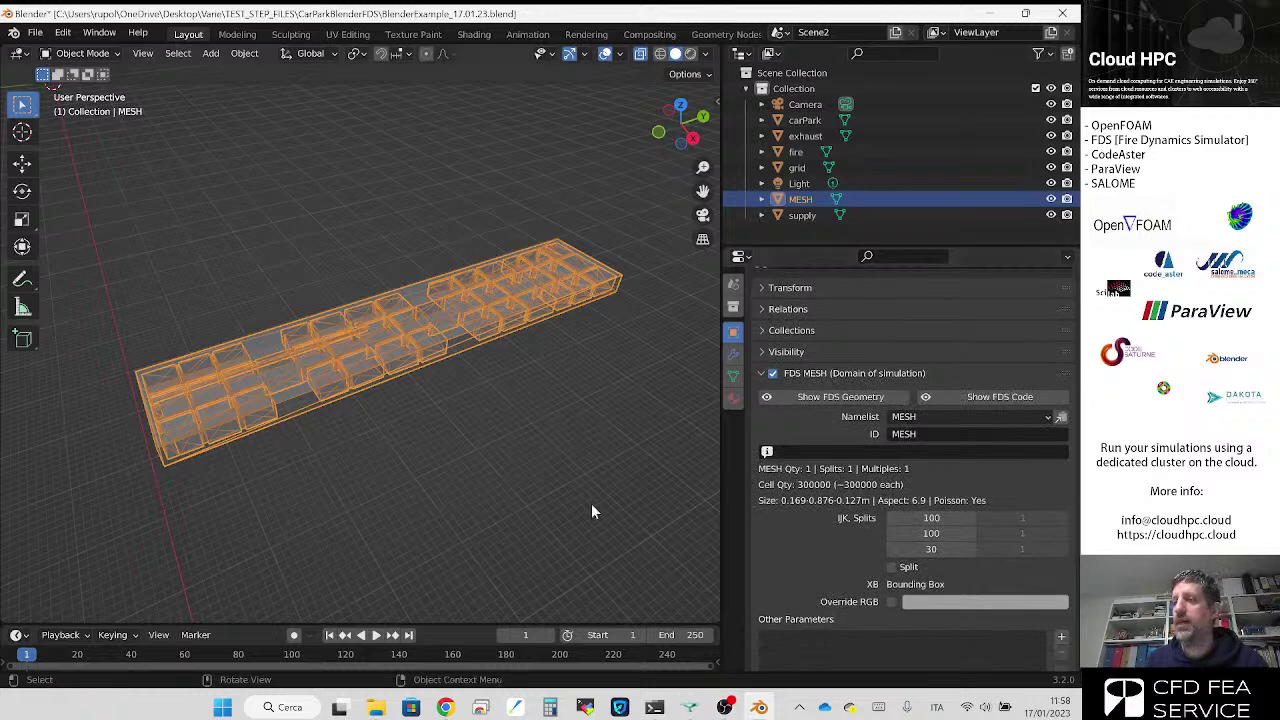
Step: Save the Blender file and export the scene to FDS on the Desktop, overwriting the existing Scene2.fds
click(36, 32)
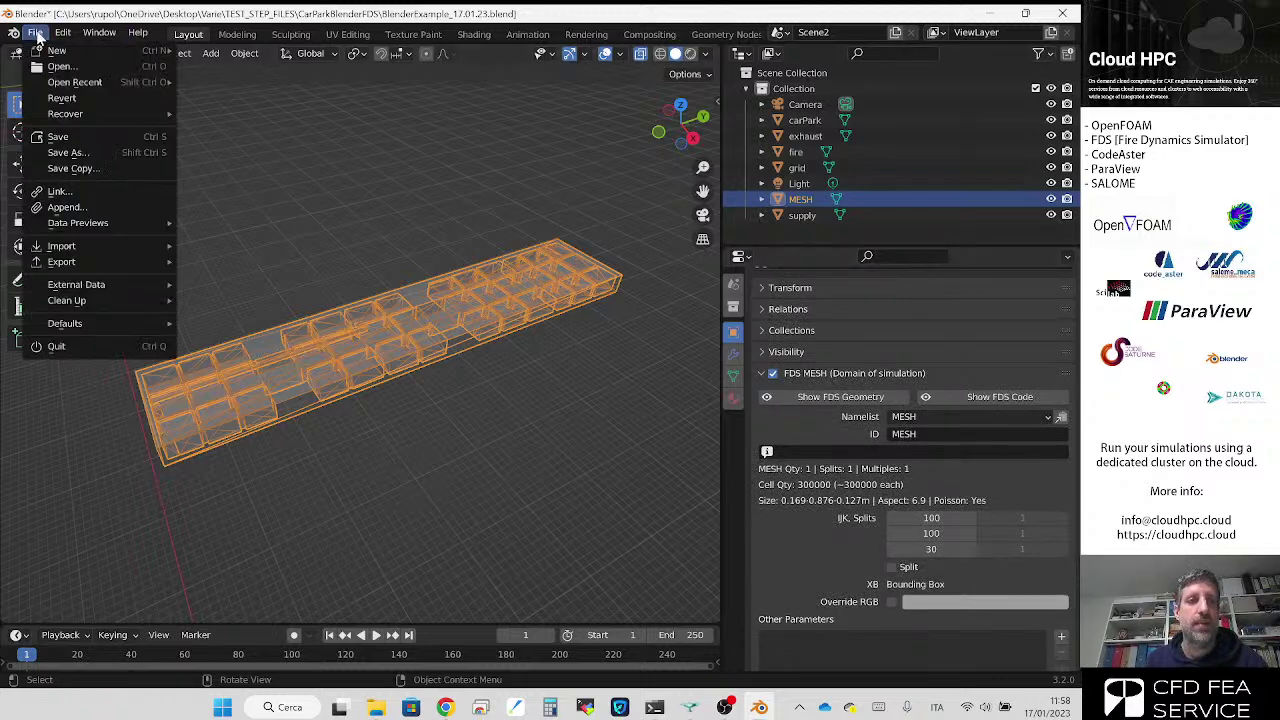
click(50, 136)
click(35, 32)
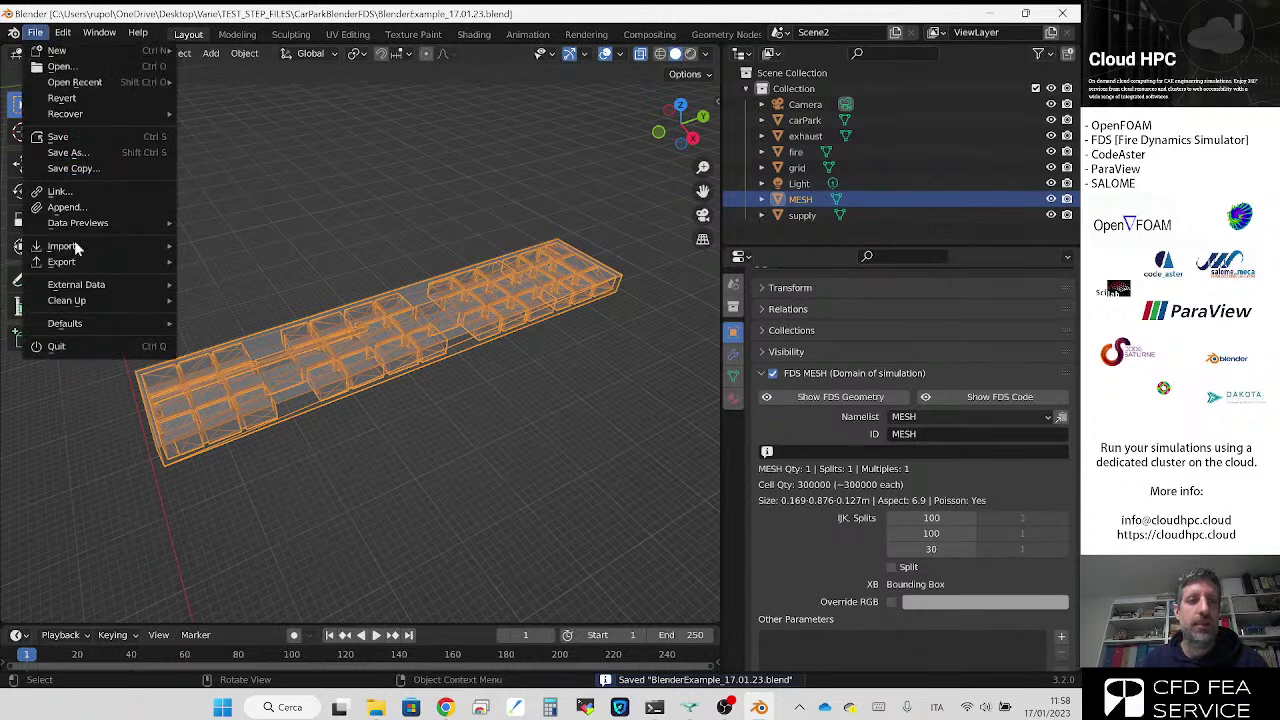
click(35, 32)
mouse_move(109, 257)
click(294, 467)
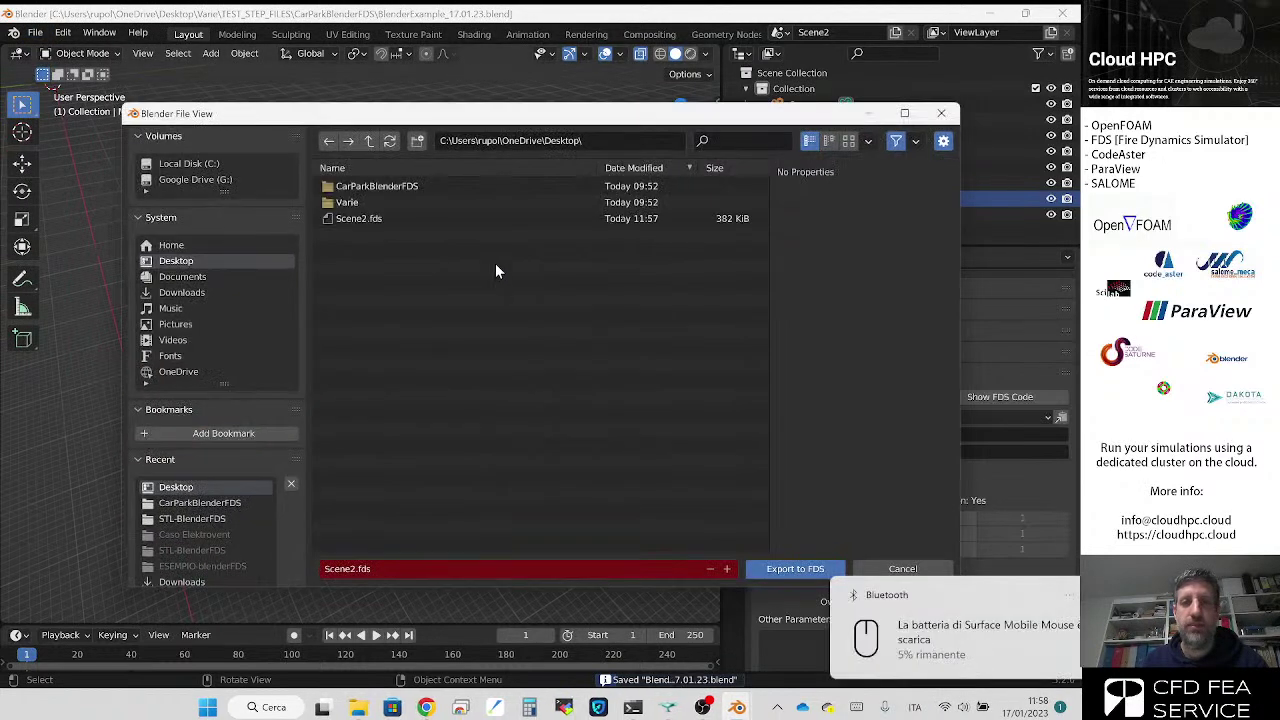
click(387, 219)
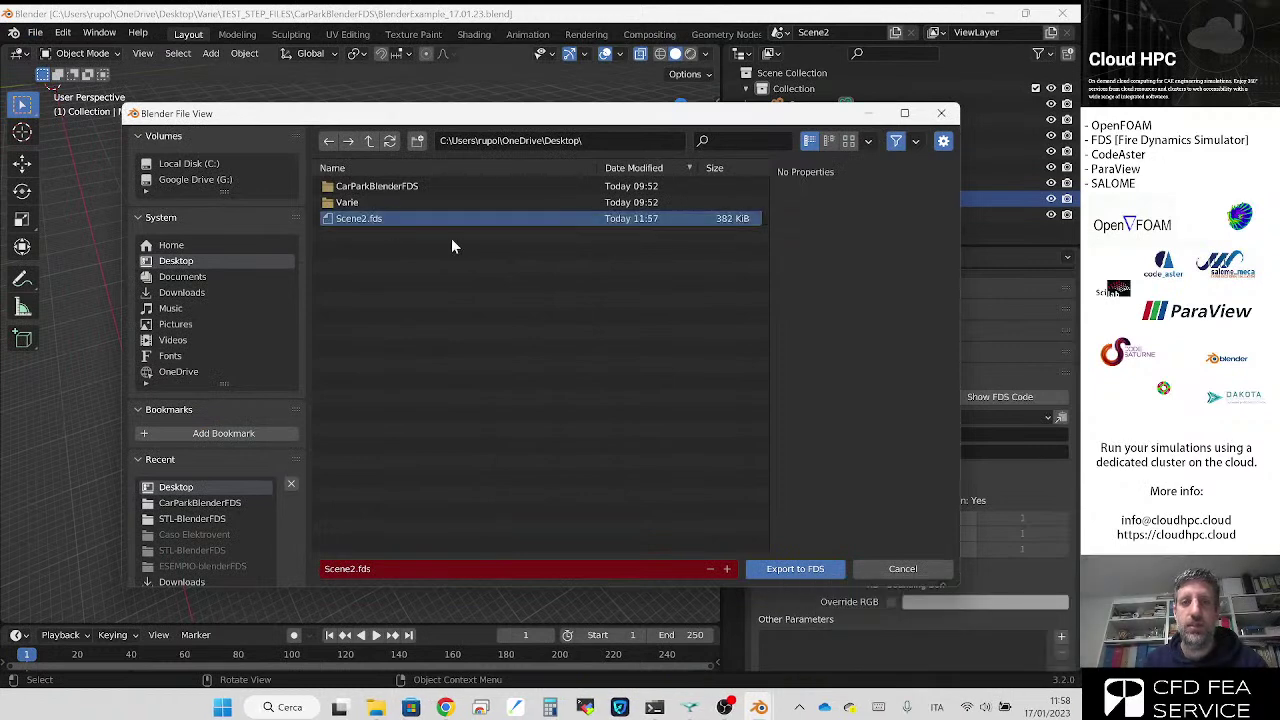
click(806, 568)
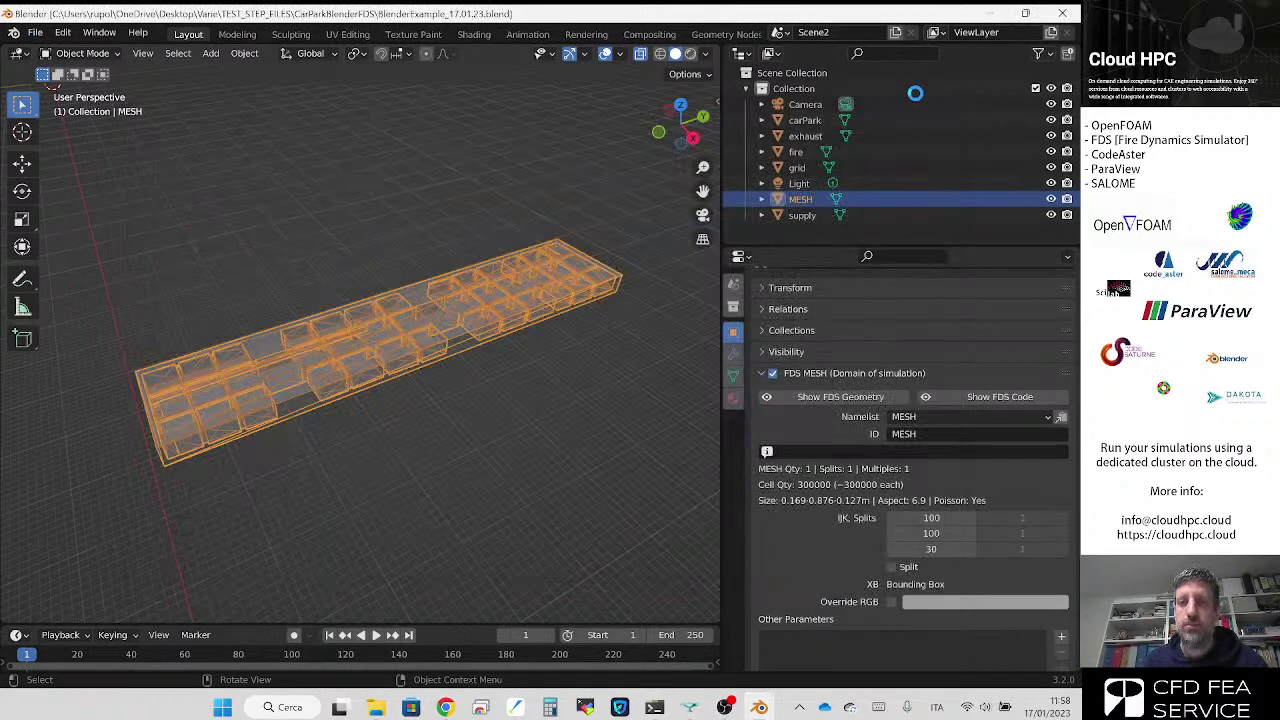
Step: Minimize Blender, open Scene2.fds from the desktop in Notepad and examine its MESH line and computational domain section
click(990, 13)
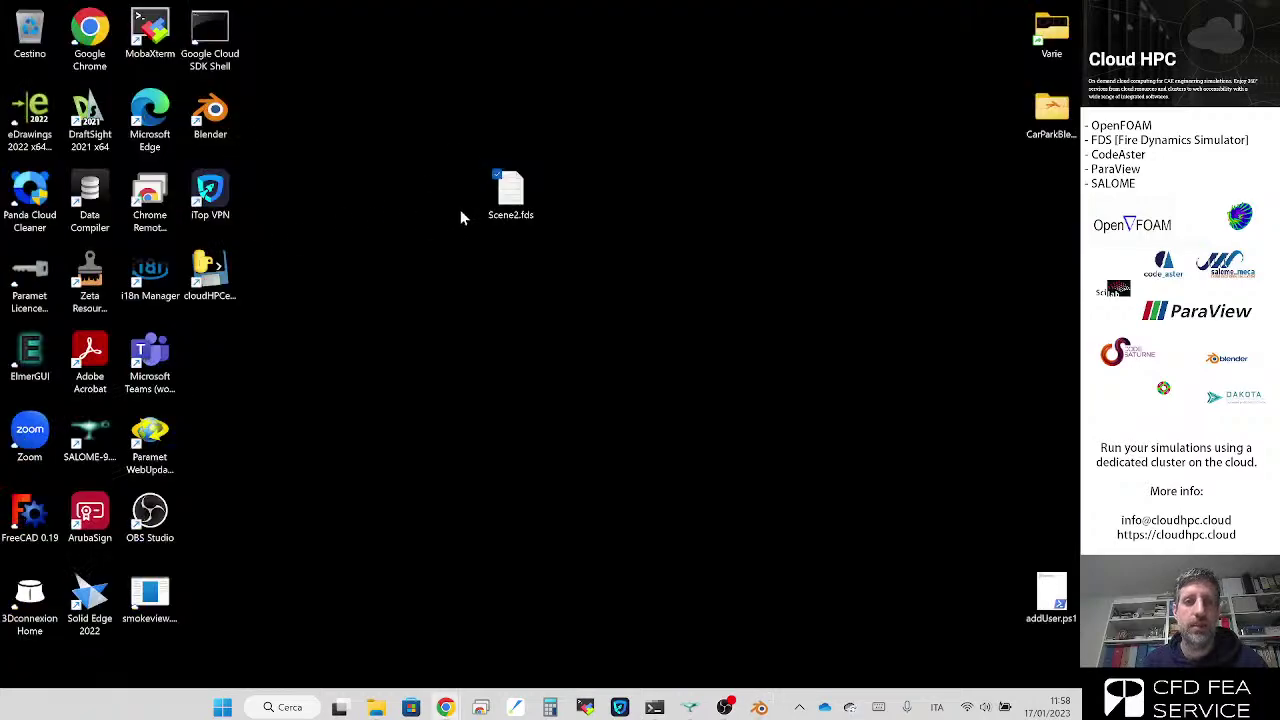
click(505, 200)
right_click(505, 205)
click(542, 249)
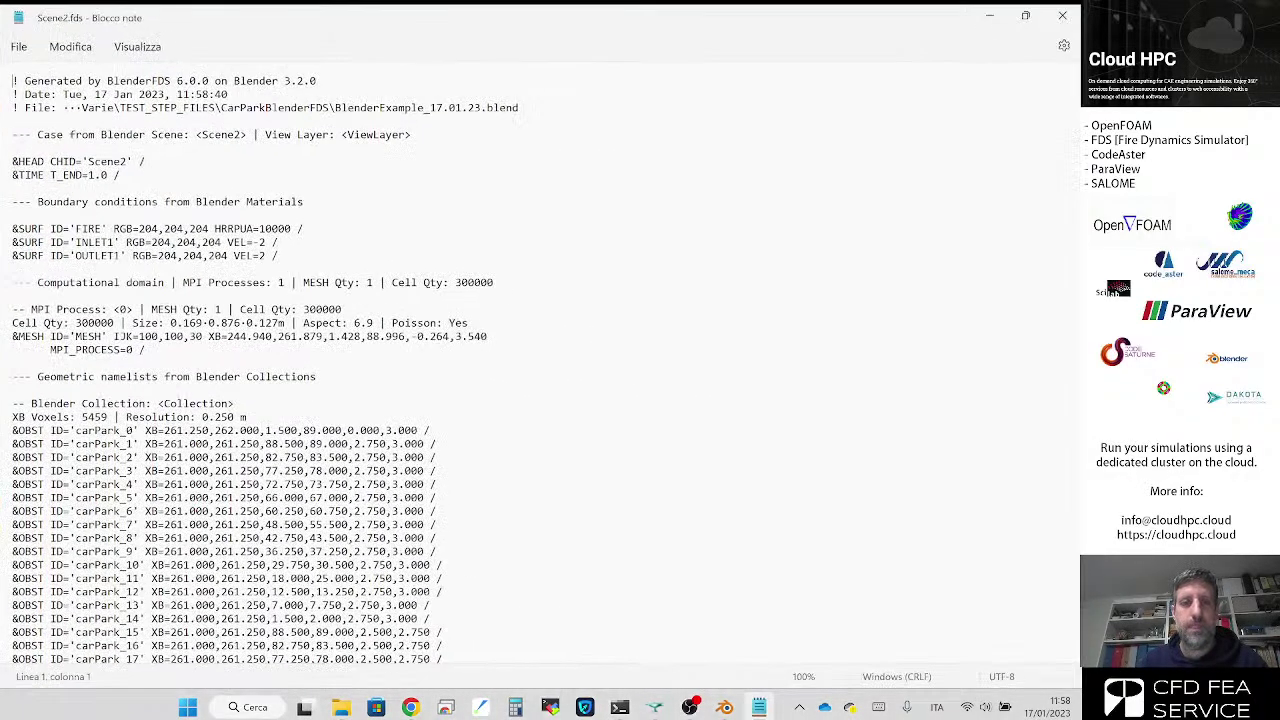
drag(146, 350, 12, 337)
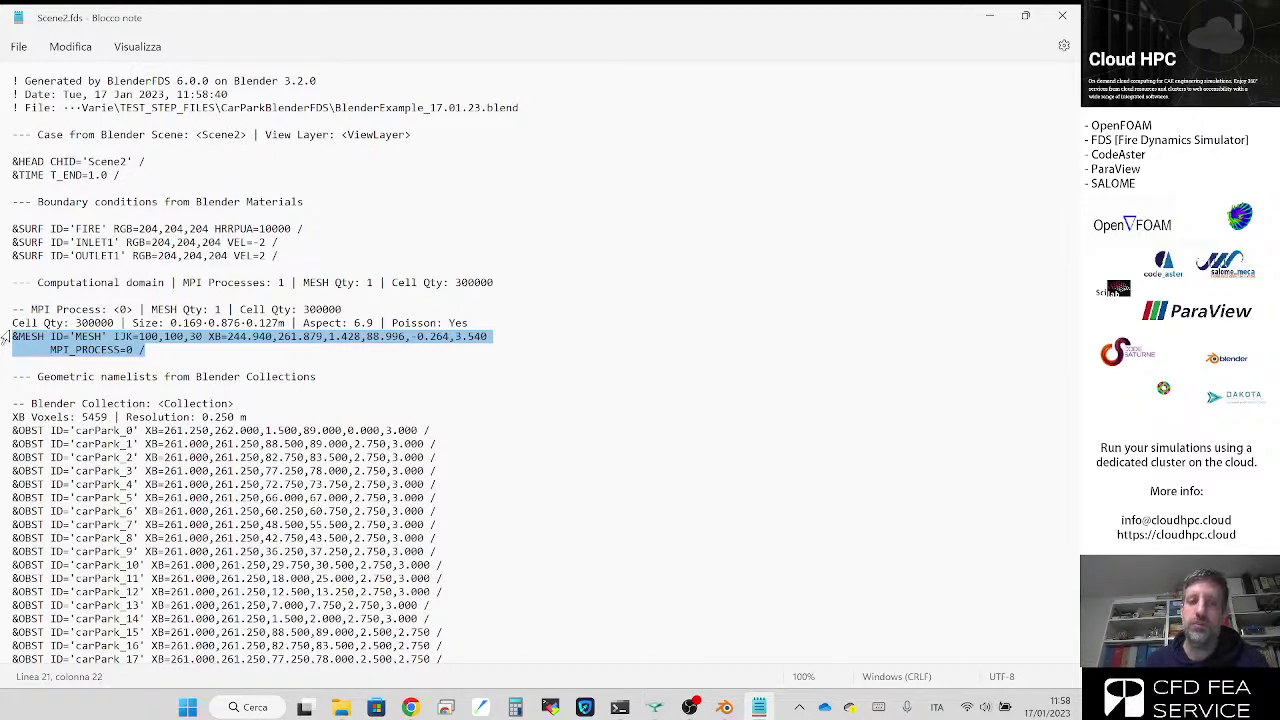
triple_click(62, 340)
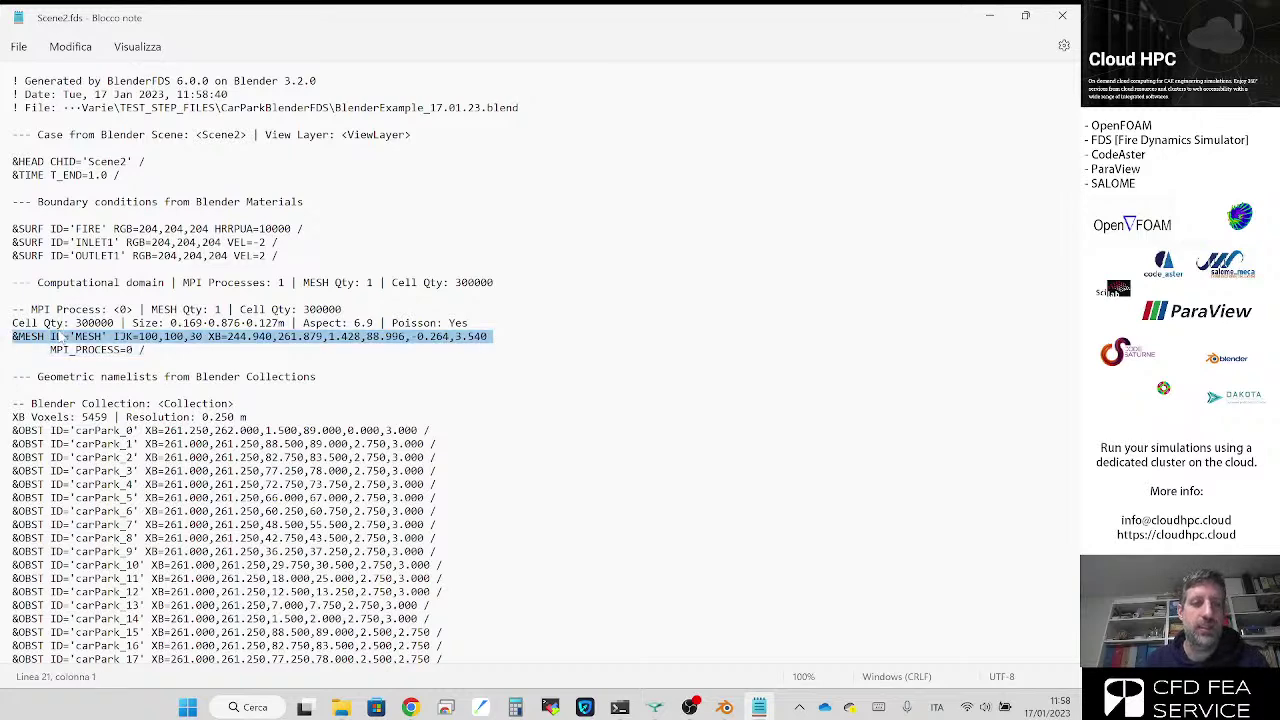
scroll(546, 364, down, 3)
scroll(546, 364, up, 3)
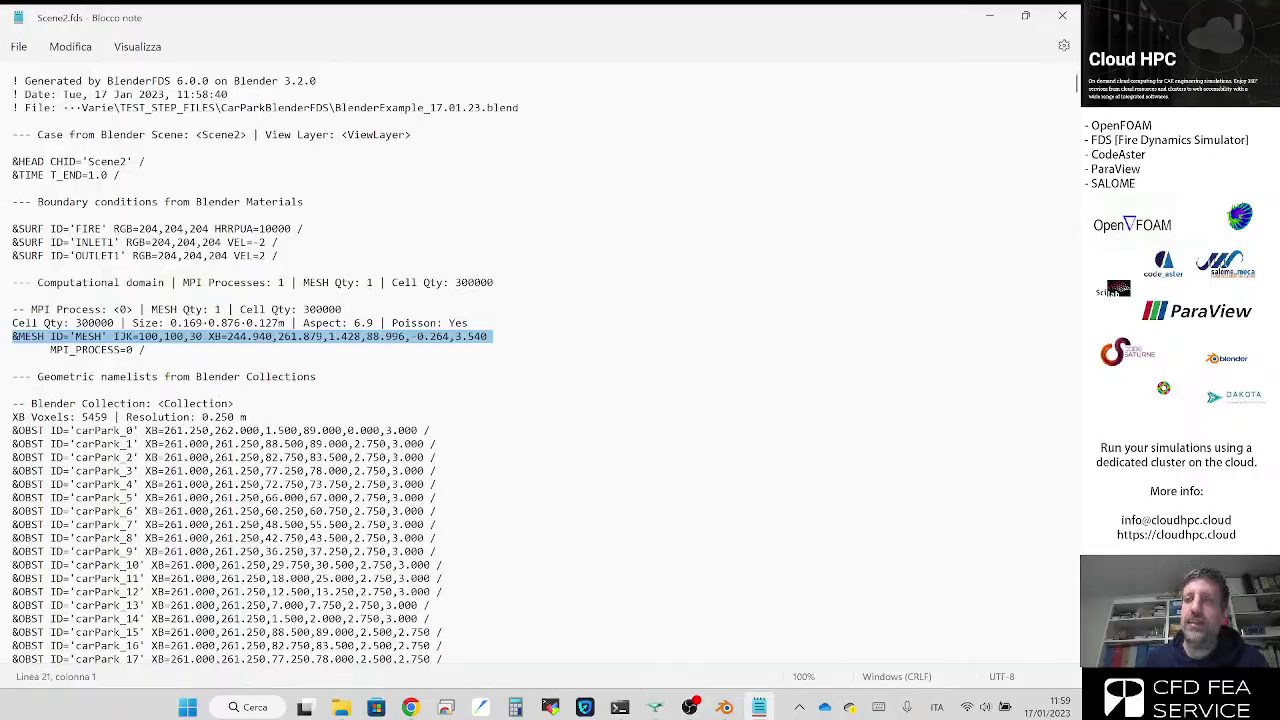
mouse_move(1077, 90)
mouse_down()
mouse_move(1072, 490)
mouse_move(1055, 655)
mouse_move(1076, 80)
mouse_up()
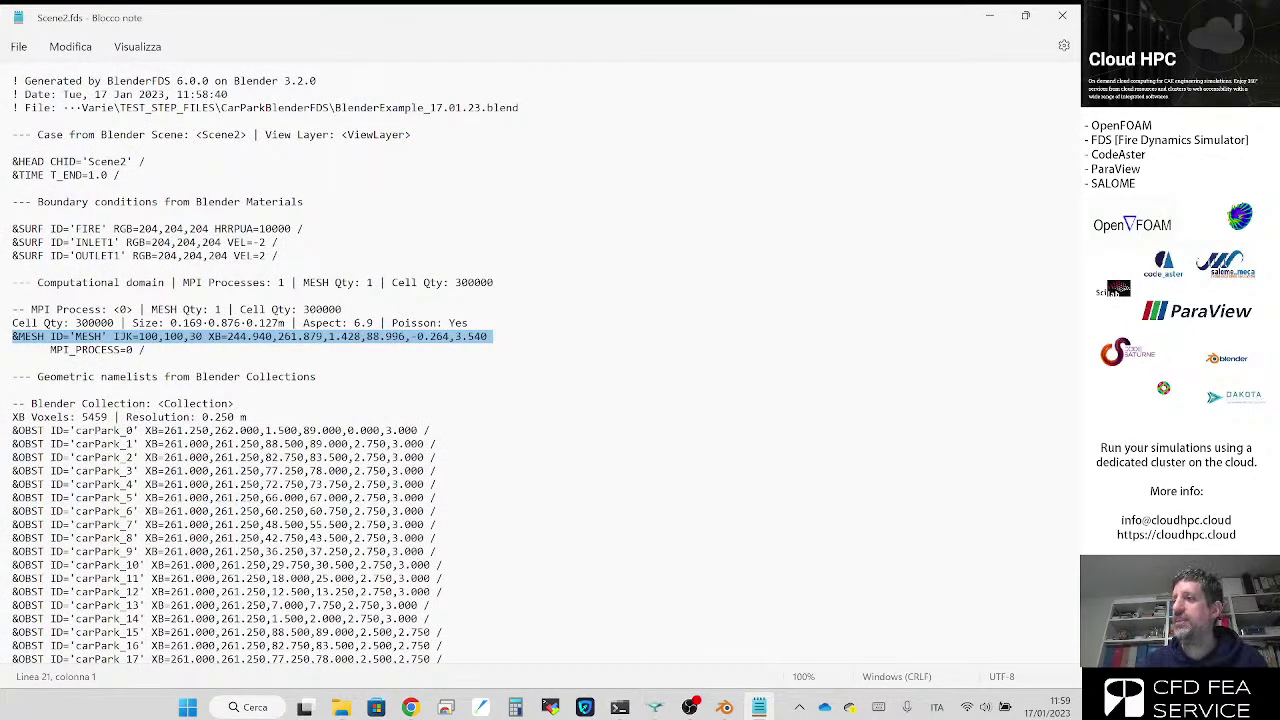
Step: Switch to the PresentazioneWebApp presentation in Chrome and start the slideshow, advancing to the FDS COMMANDS slide
click(989, 16)
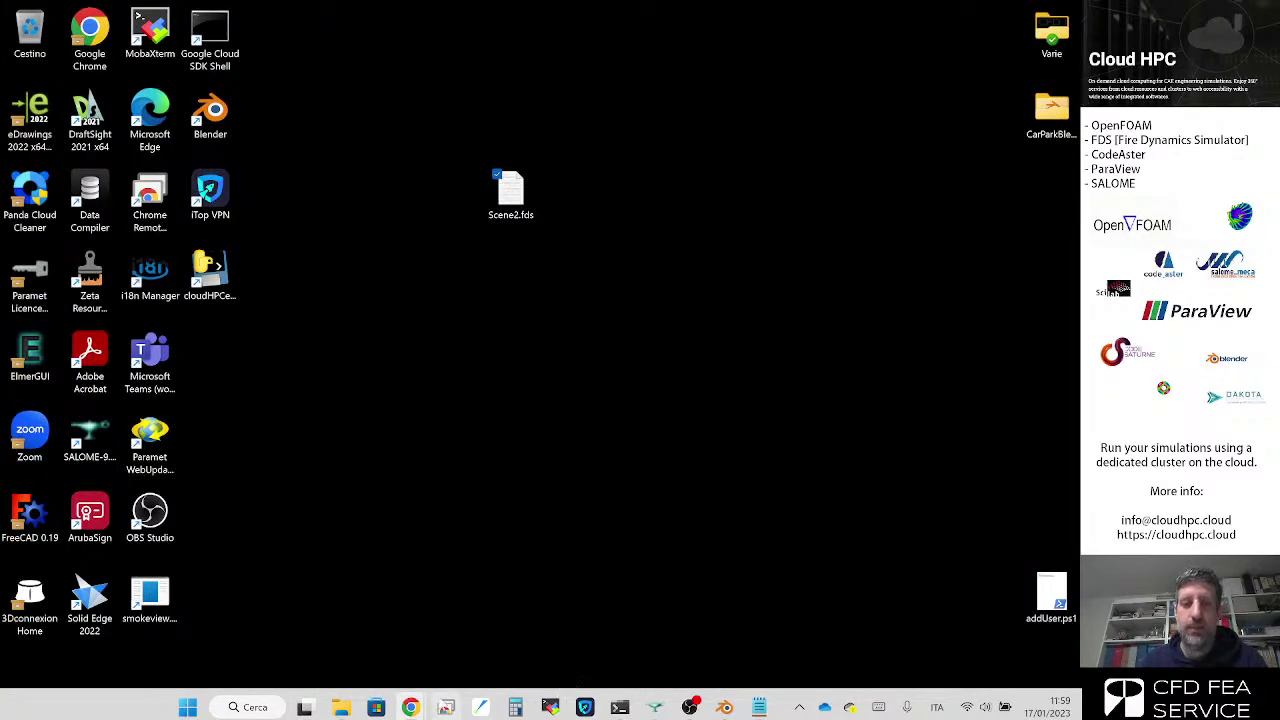
mouse_move(410, 707)
click(335, 612)
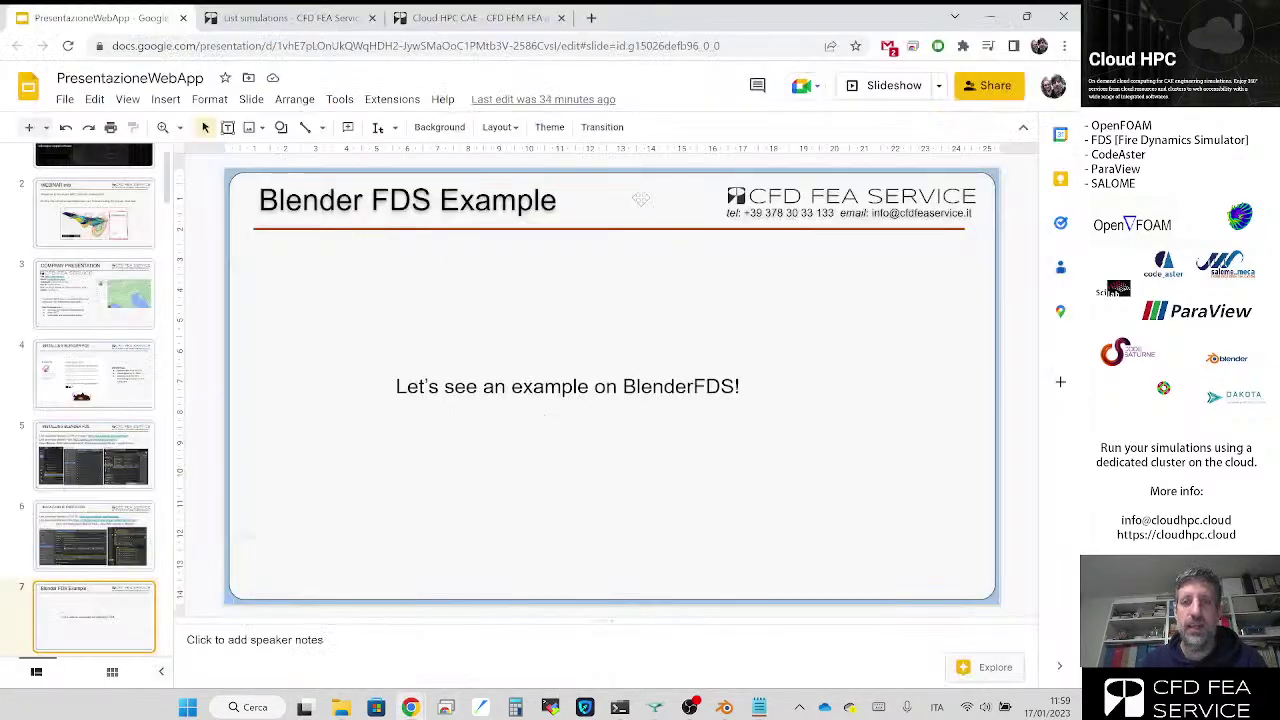
click(893, 85)
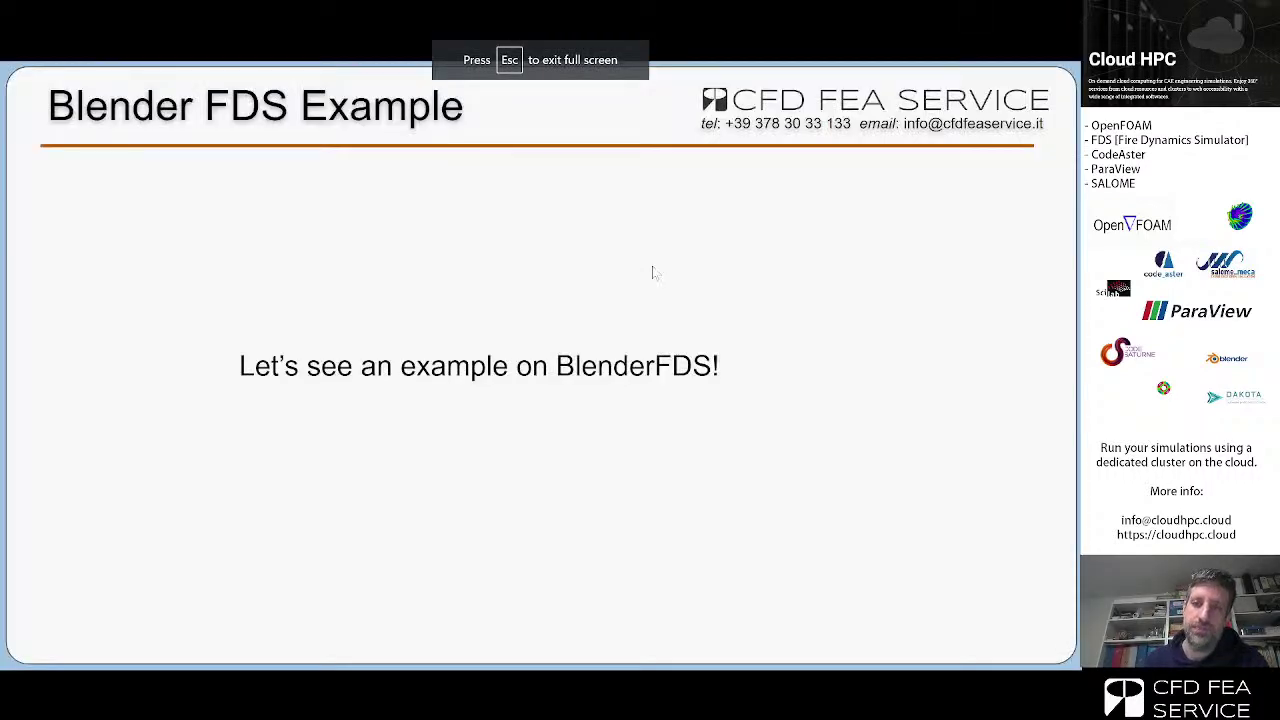
click(652, 272)
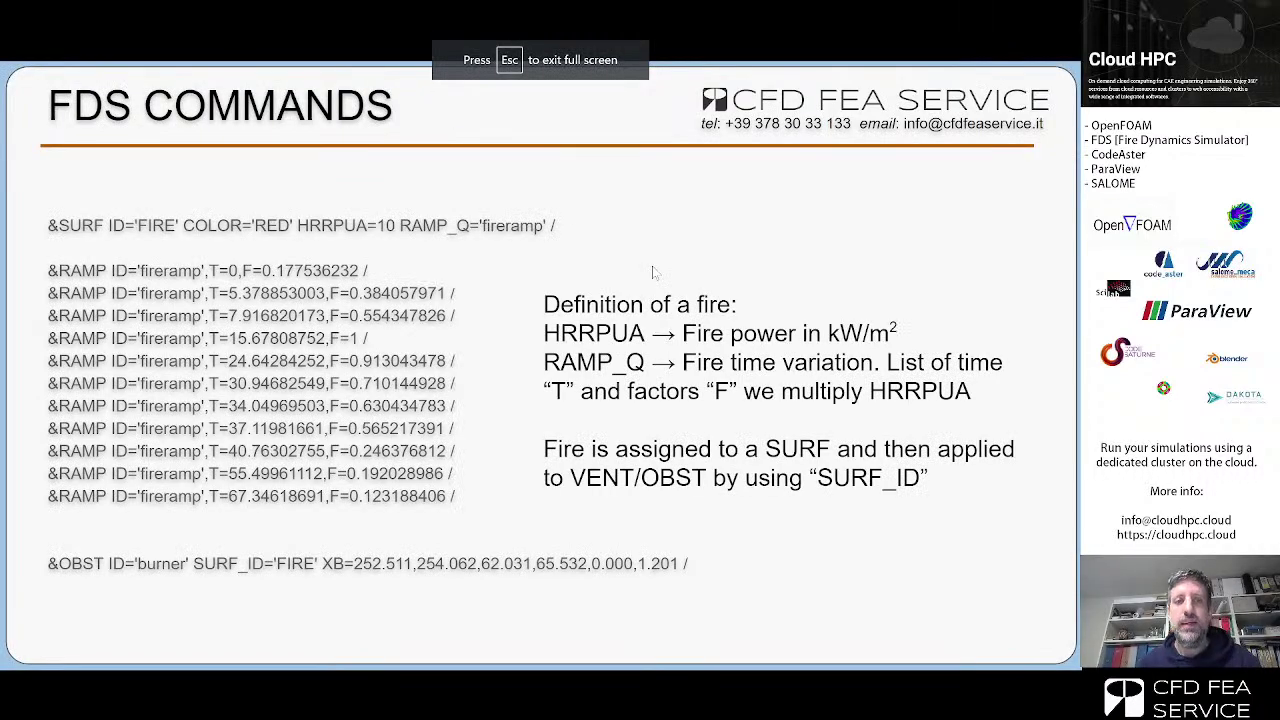
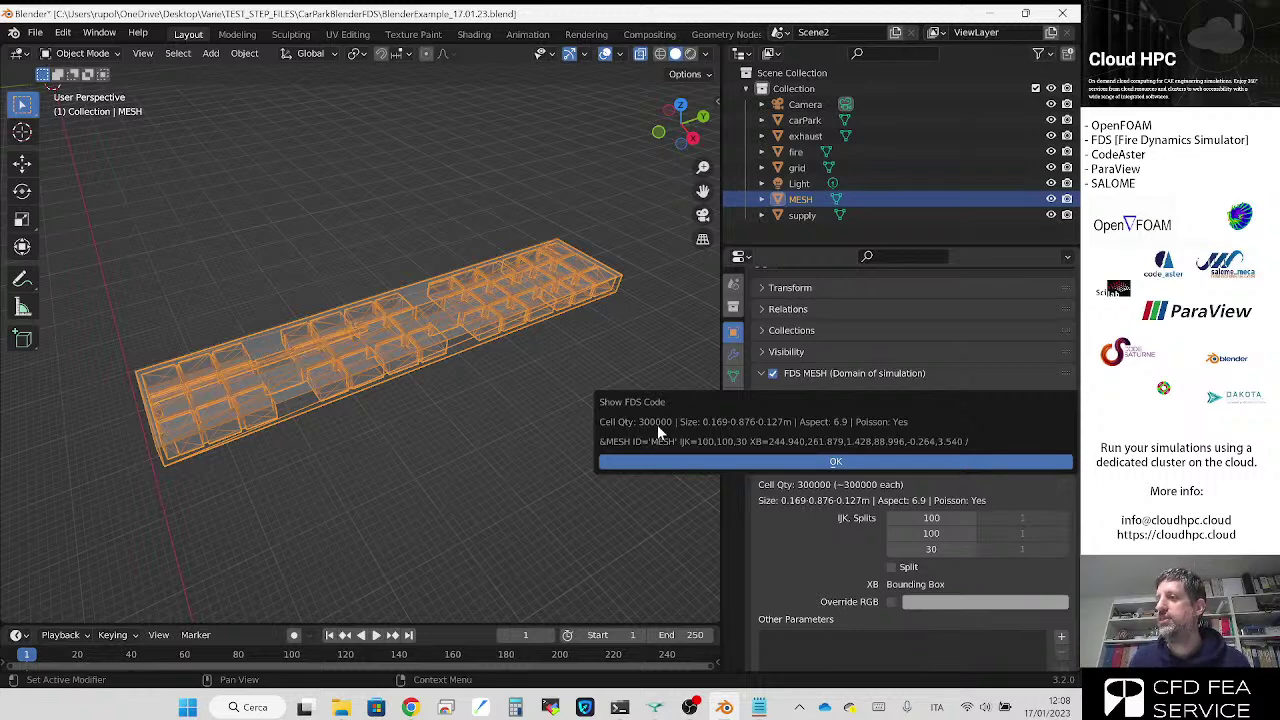
Step: Close the FDS code preview, enable Split for the MESH object and set its first two split counts to 4 and 4
click(797, 461)
click(891, 567)
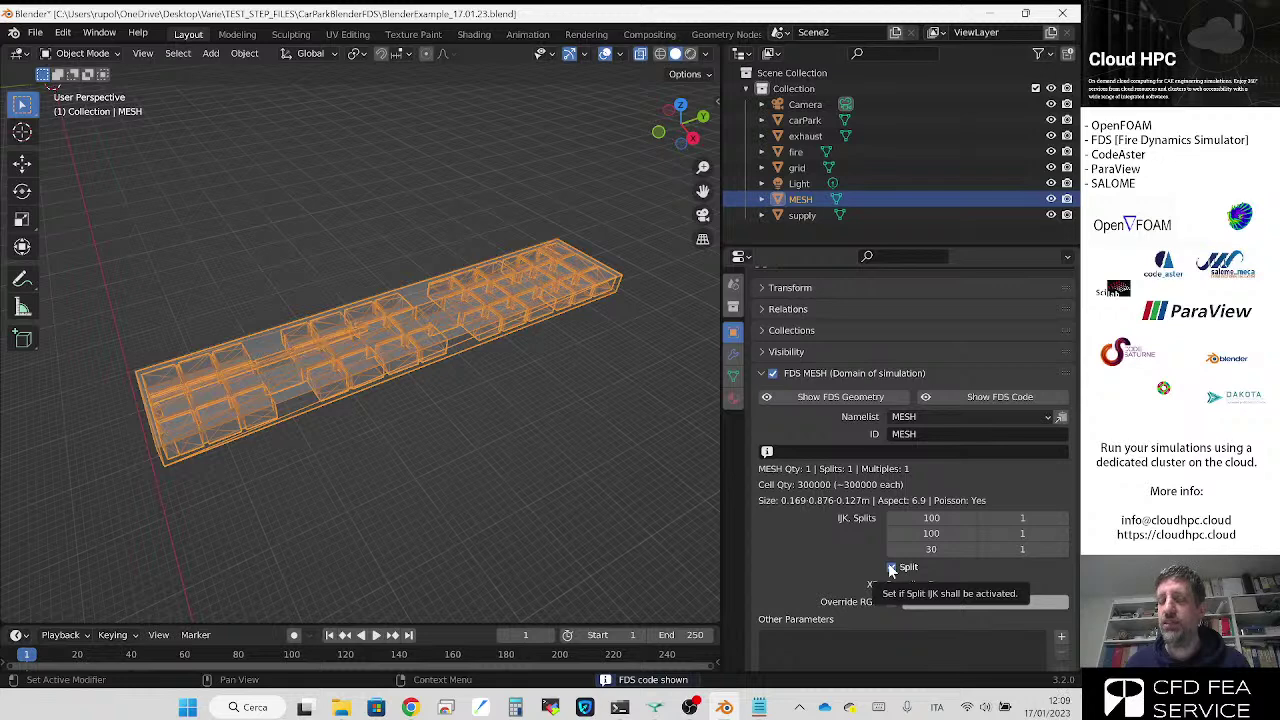
click(1022, 517)
text(4)
key(Tab)
text(4)
key(Return)
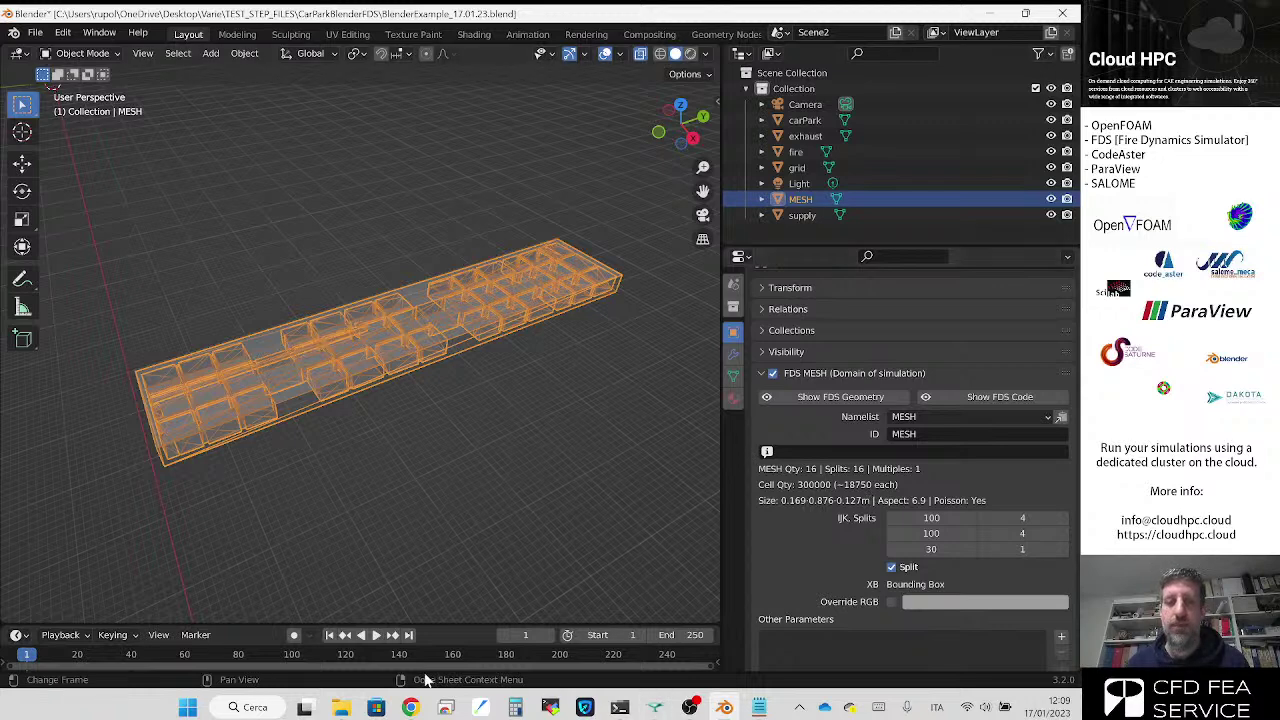
Step: Switch to the presentation in Chrome, review the FDS Scalability on HPC slide and return to Blender
mouse_move(410, 707)
click(330, 615)
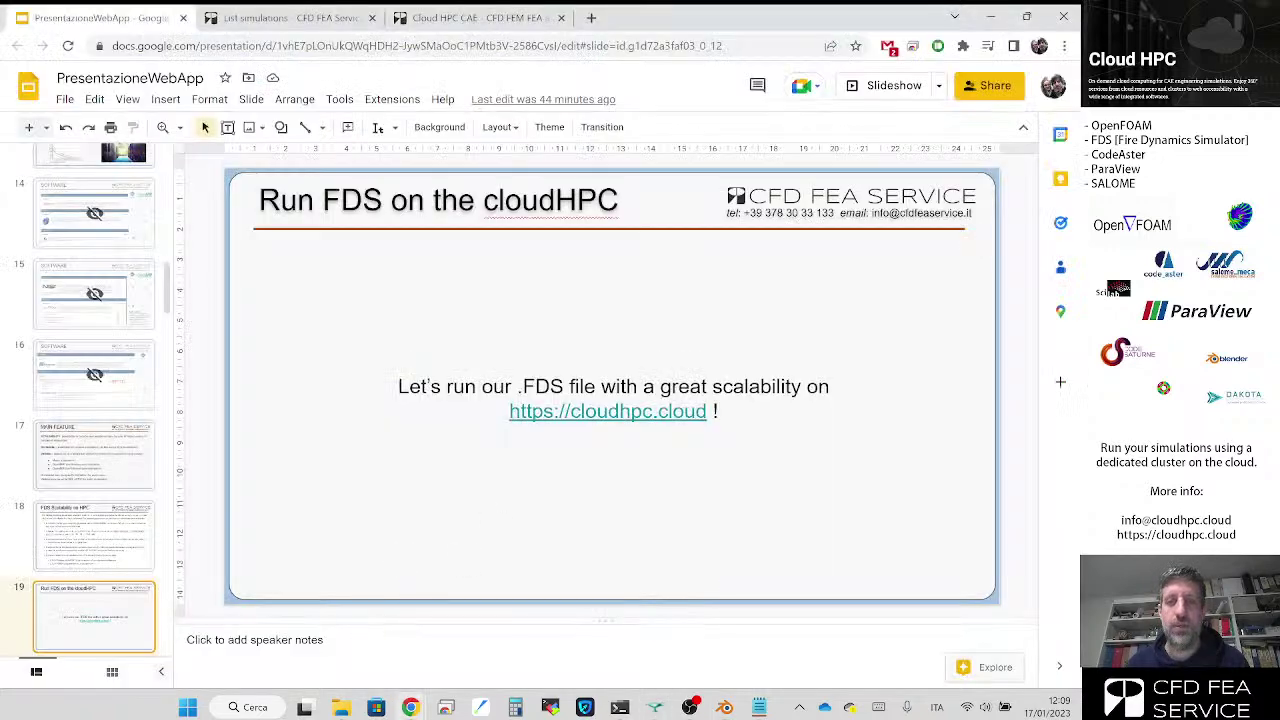
scroll(354, 438, up, 1)
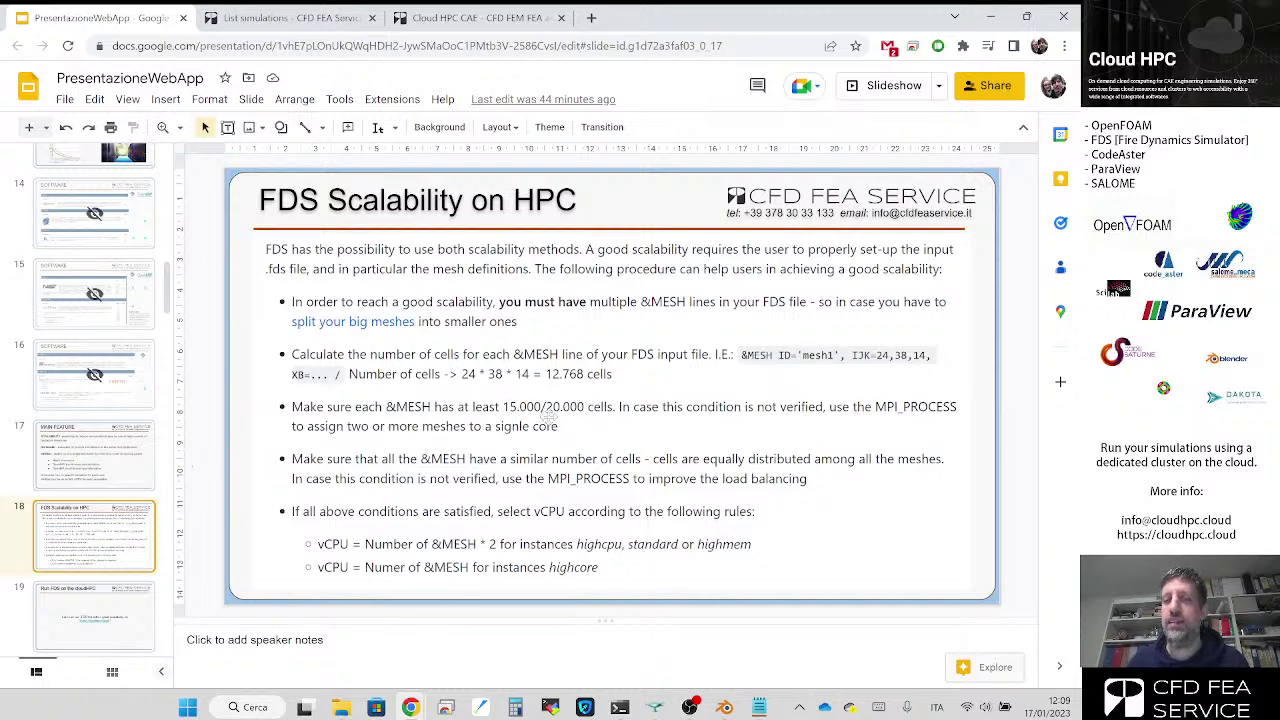
click(990, 17)
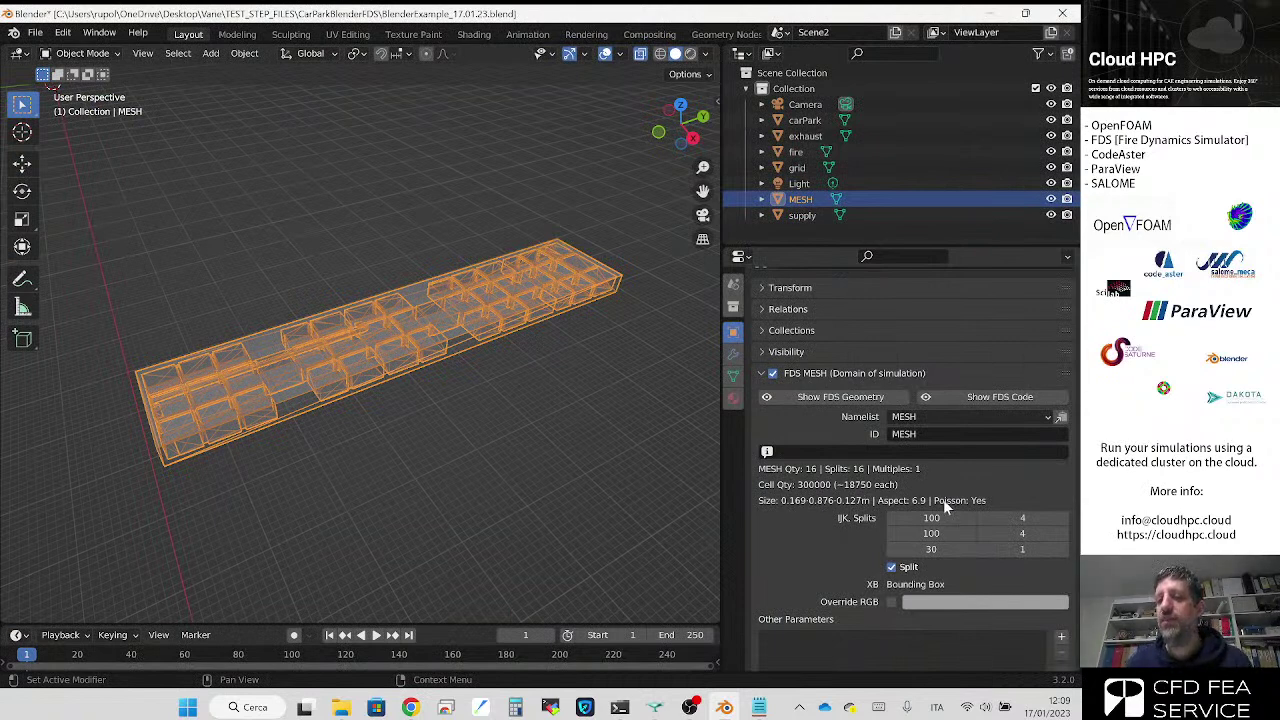
Step: Preview the FDS code of the split MESH object to examine its MESH lines and close the preview
click(986, 396)
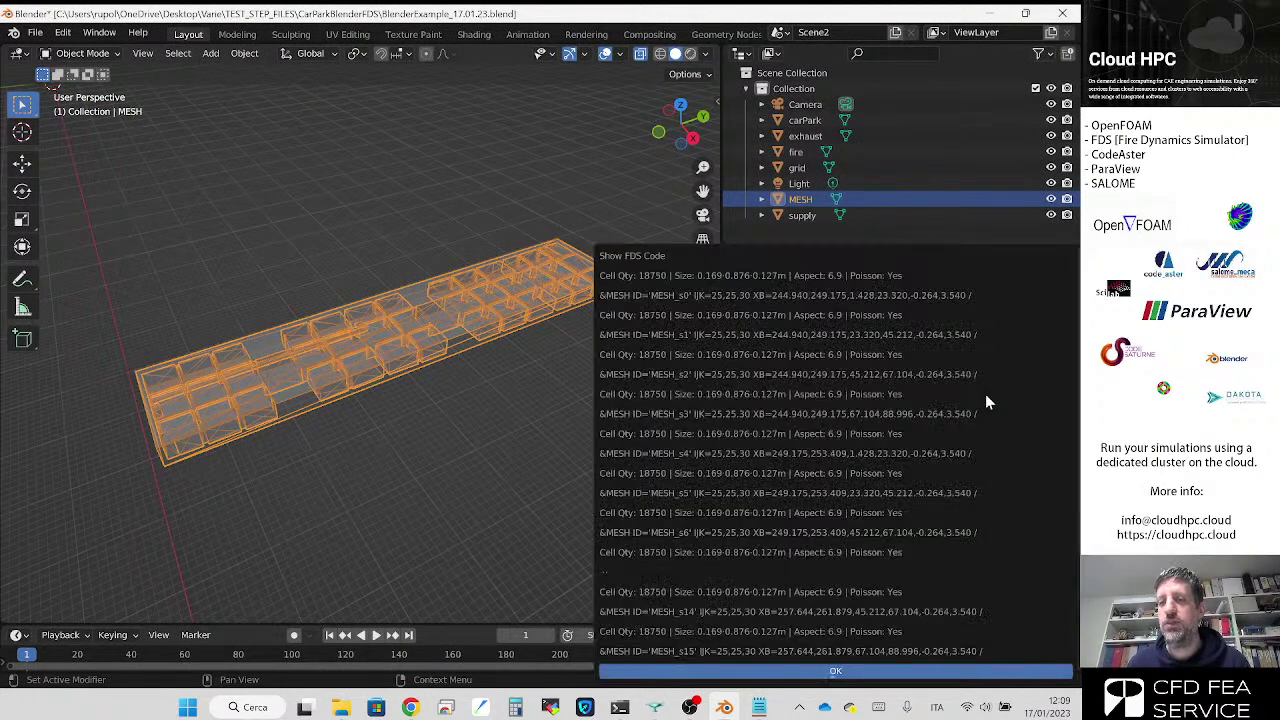
click(882, 671)
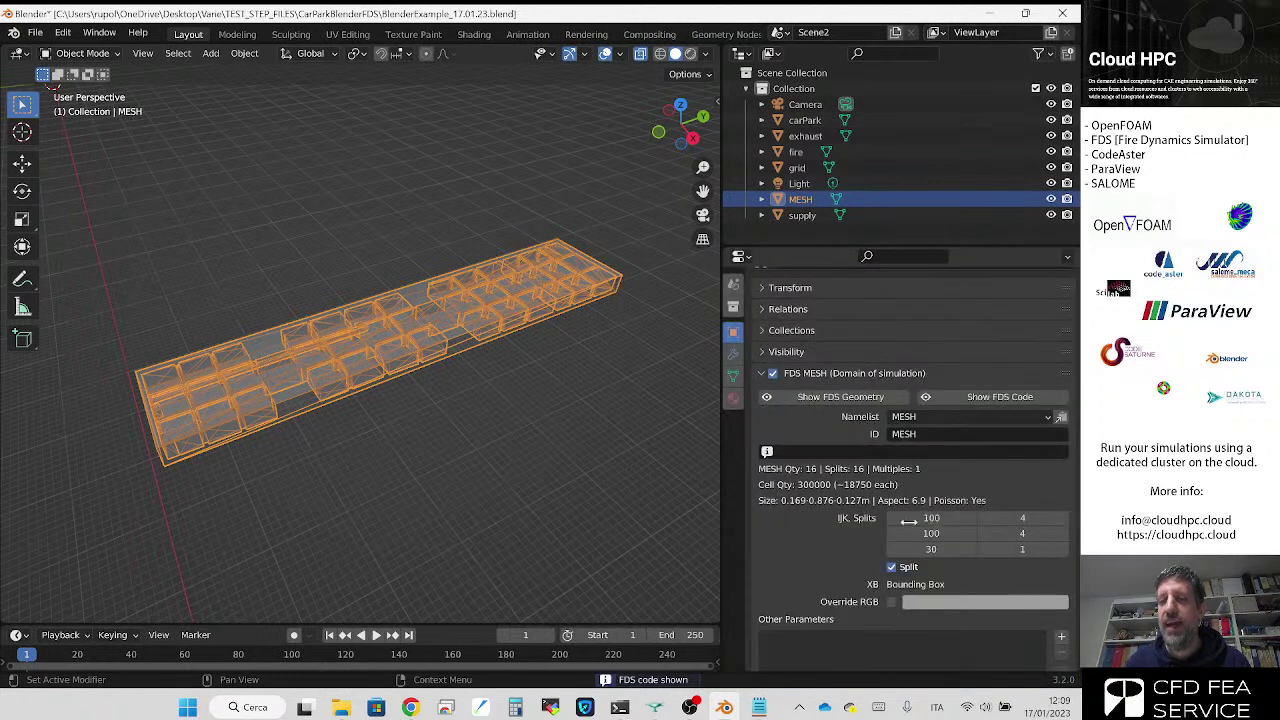
click(1008, 397)
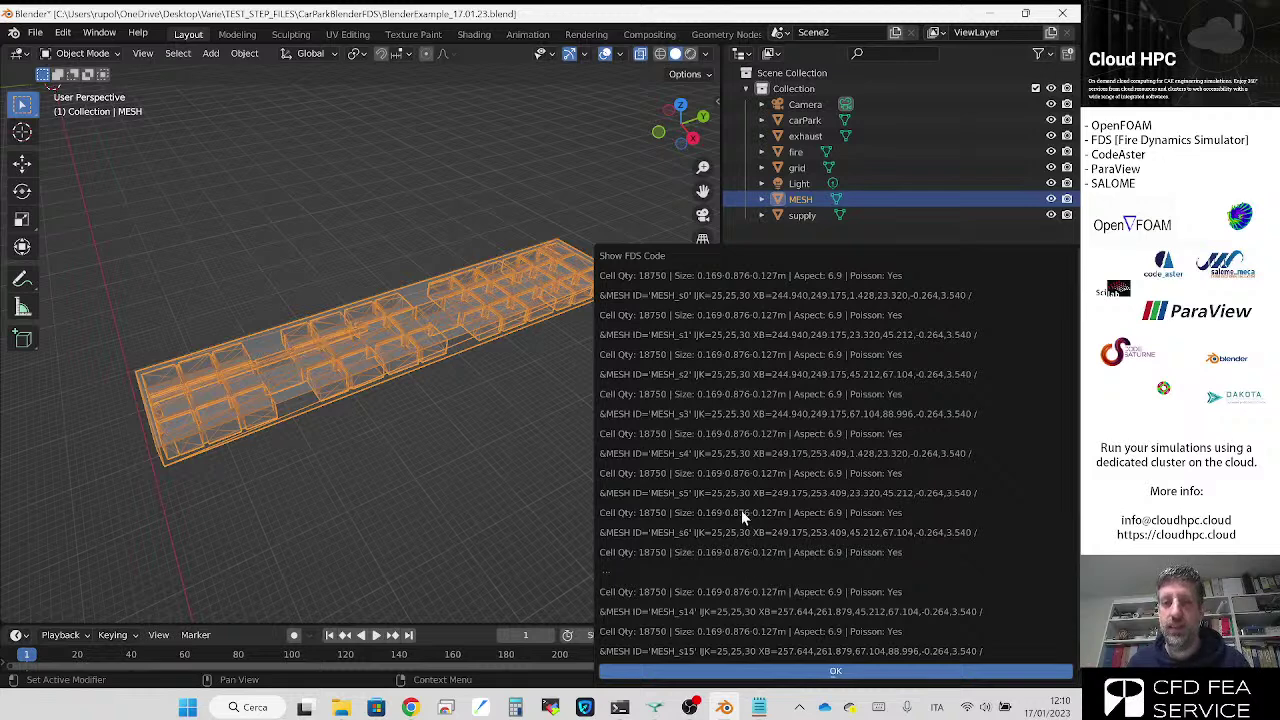
click(878, 671)
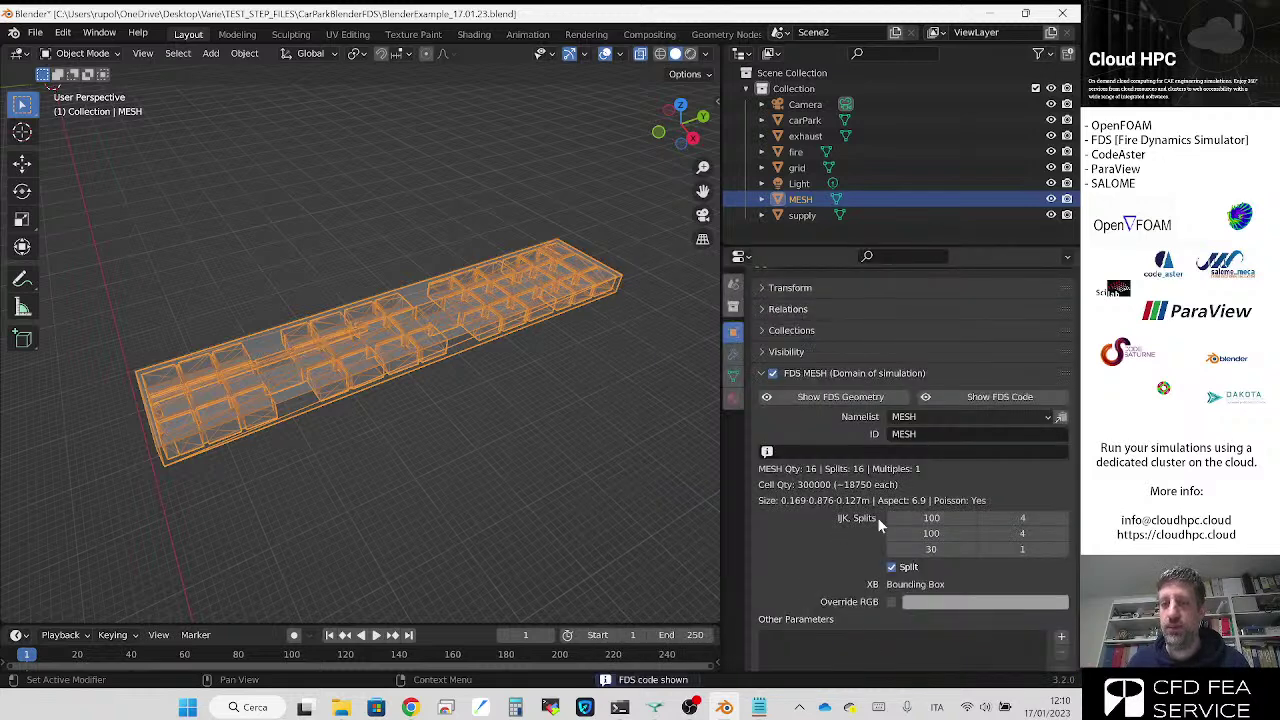
Step: Set the scene's MPI Processes to 16 in the FDS case configuration and return to the MESH object's properties
click(735, 285)
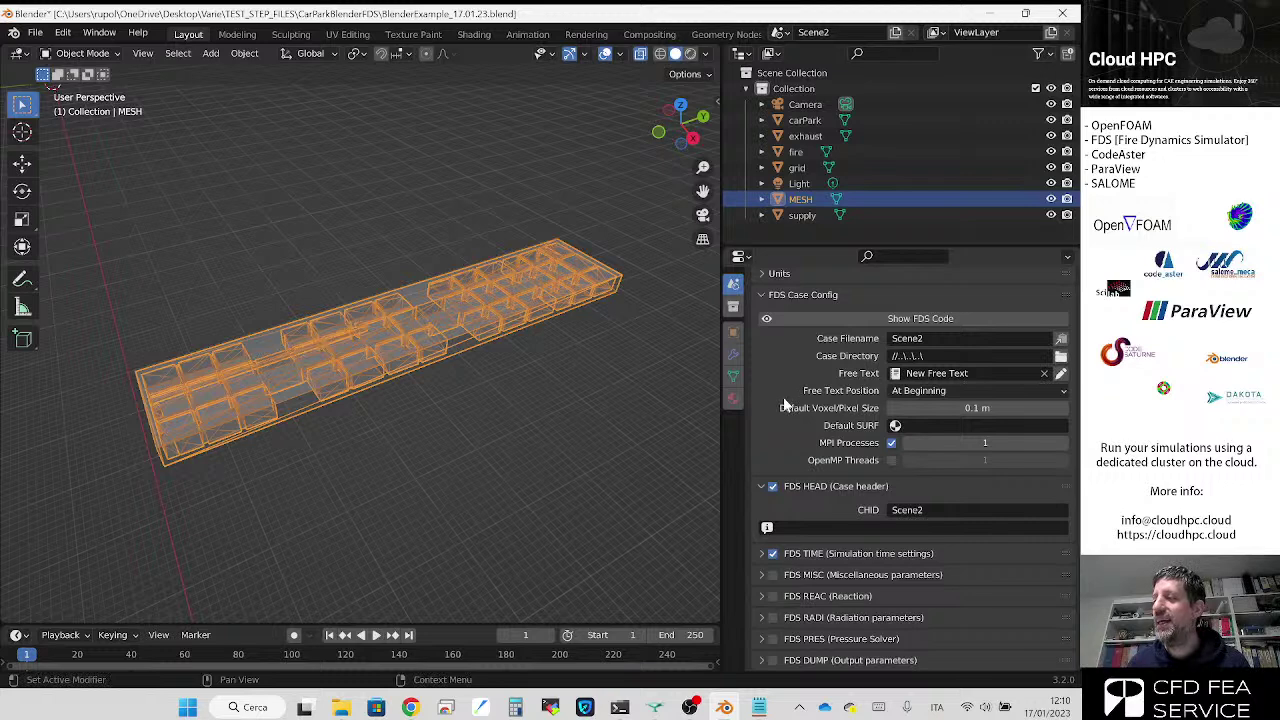
click(985, 442)
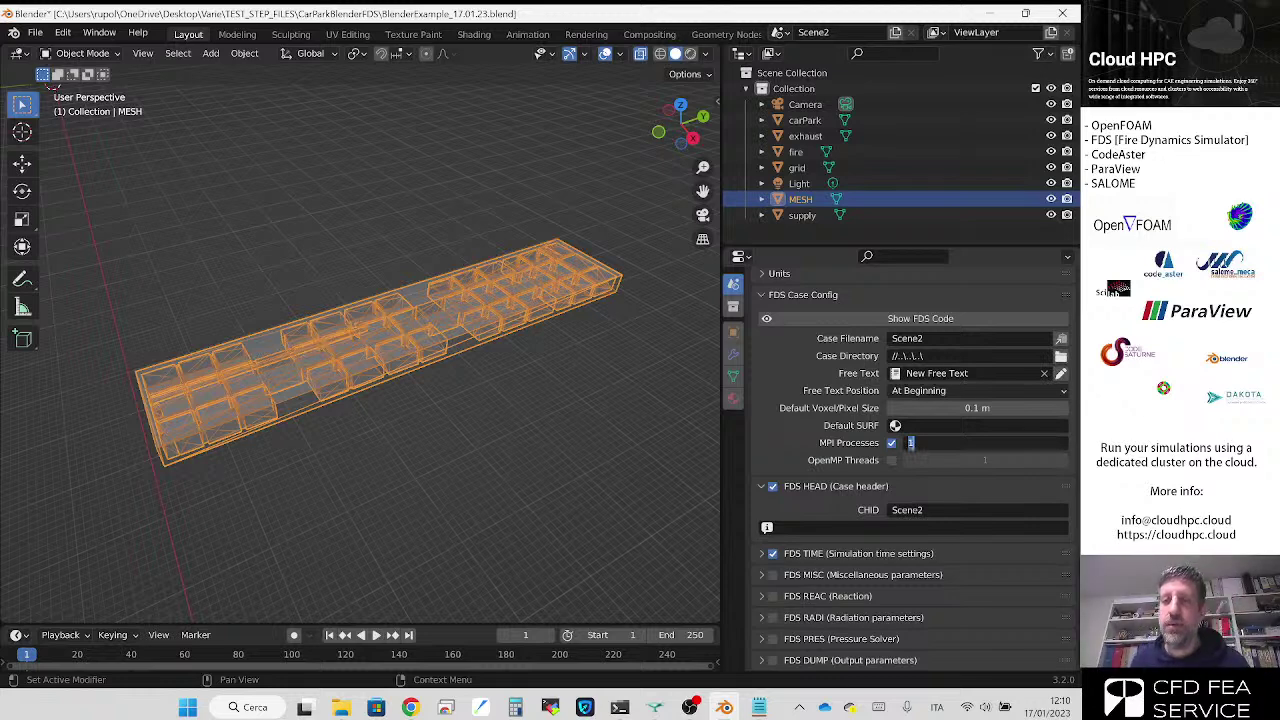
text(16)
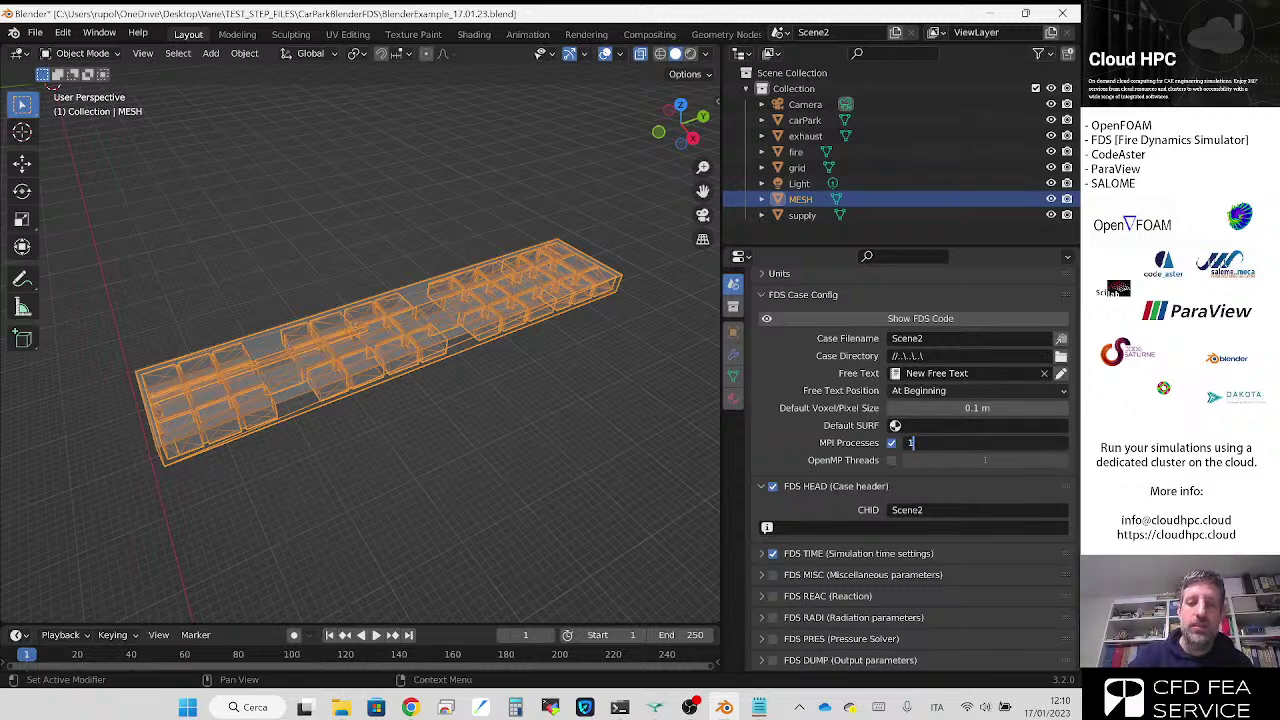
key(Return)
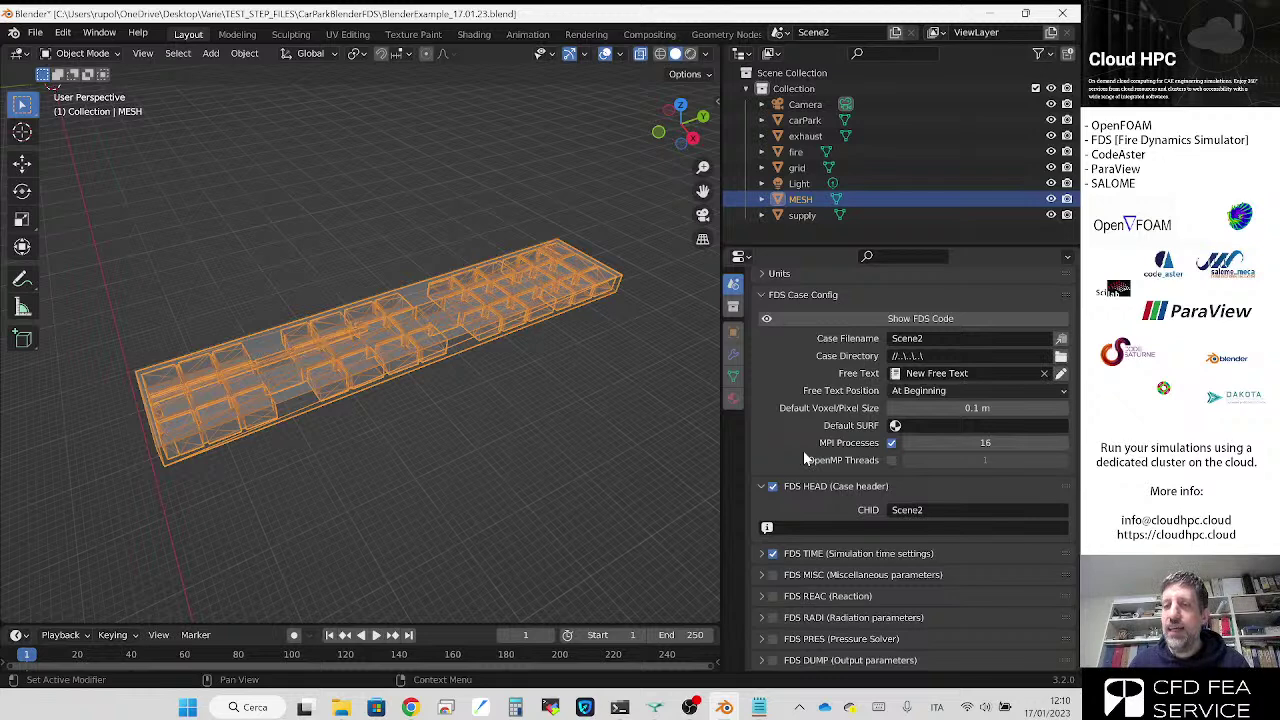
click(733, 331)
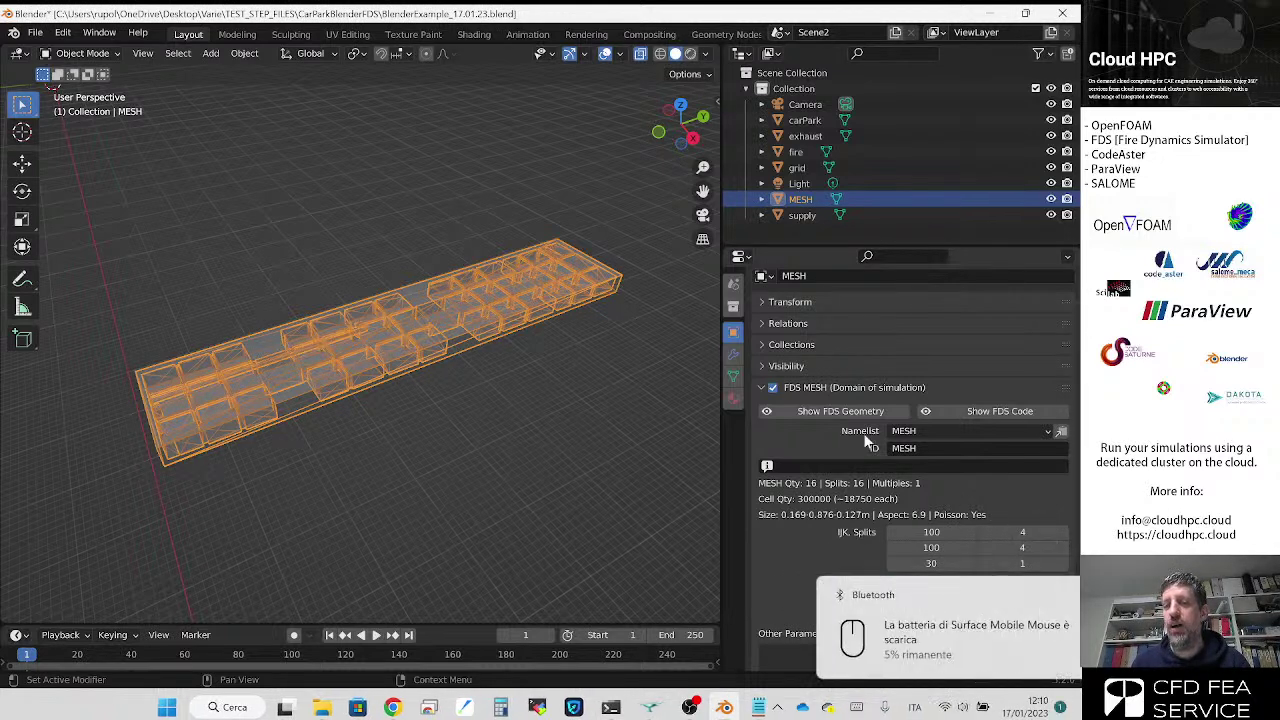
click(1050, 597)
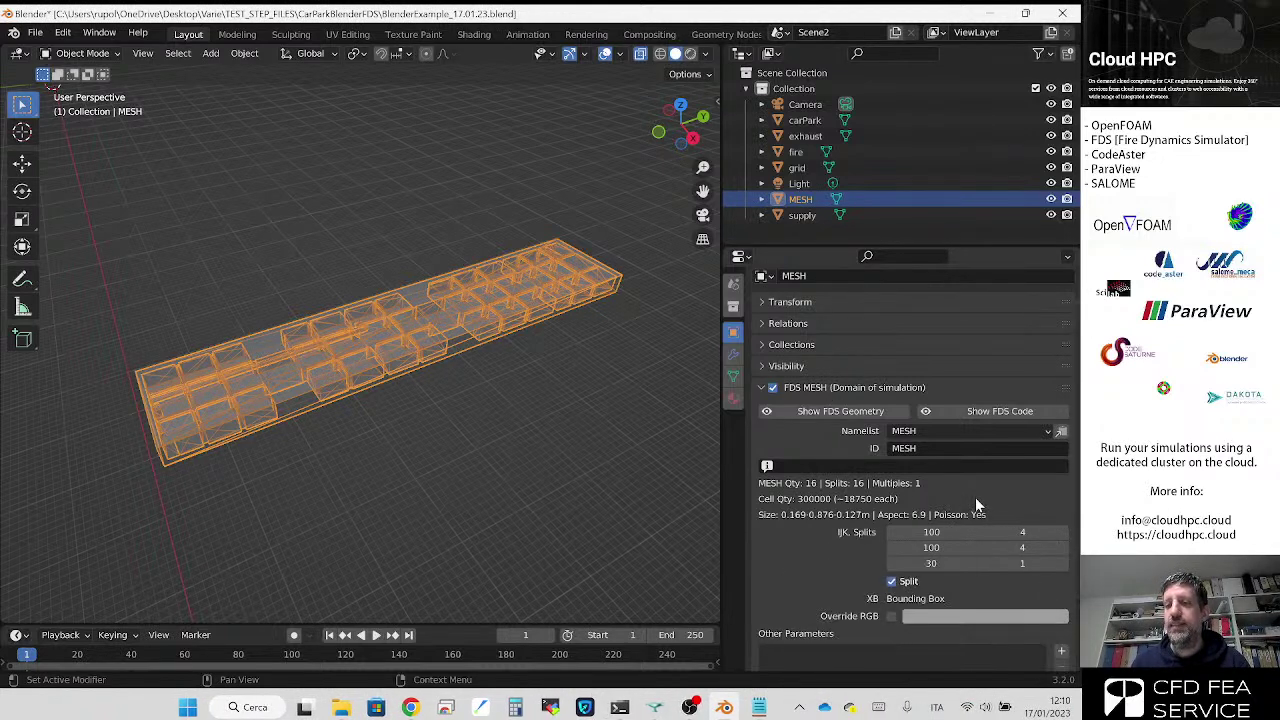
Step: Enable the FDS REAC reaction settings for the scene and set the fuel to PROPANE
click(733, 285)
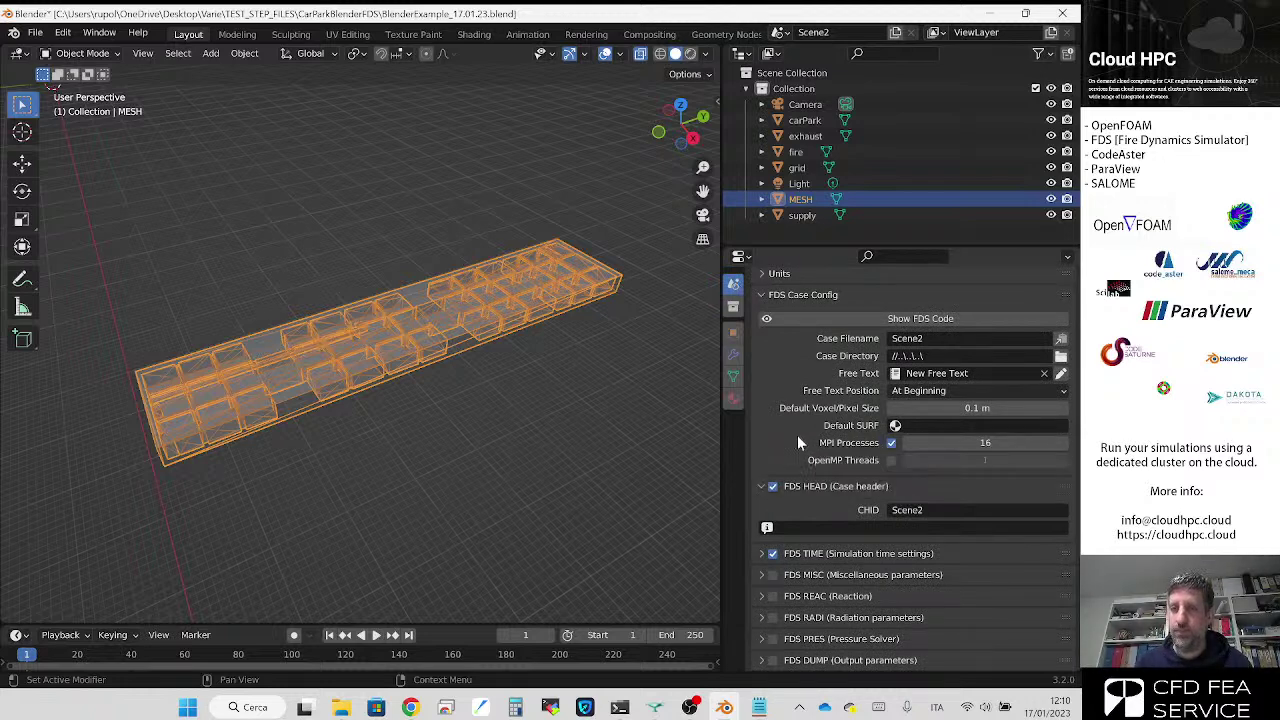
click(772, 596)
click(762, 597)
scroll(795, 607, down, 5)
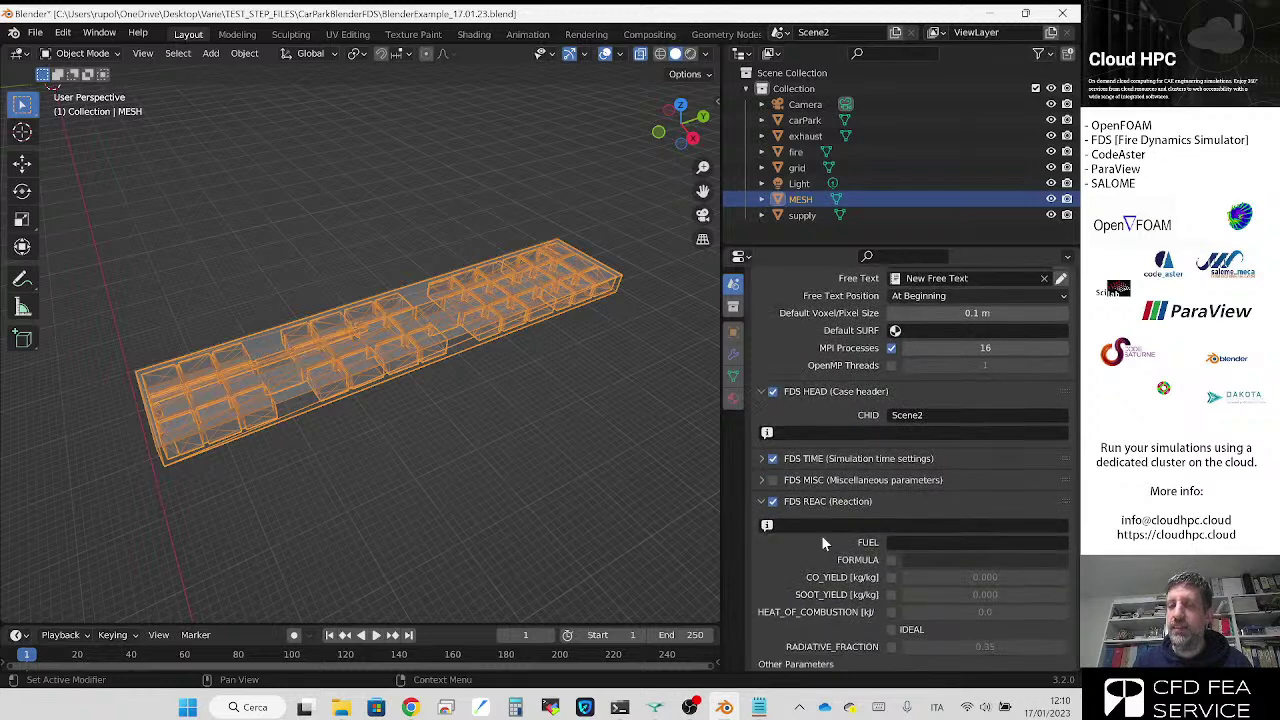
click(970, 463)
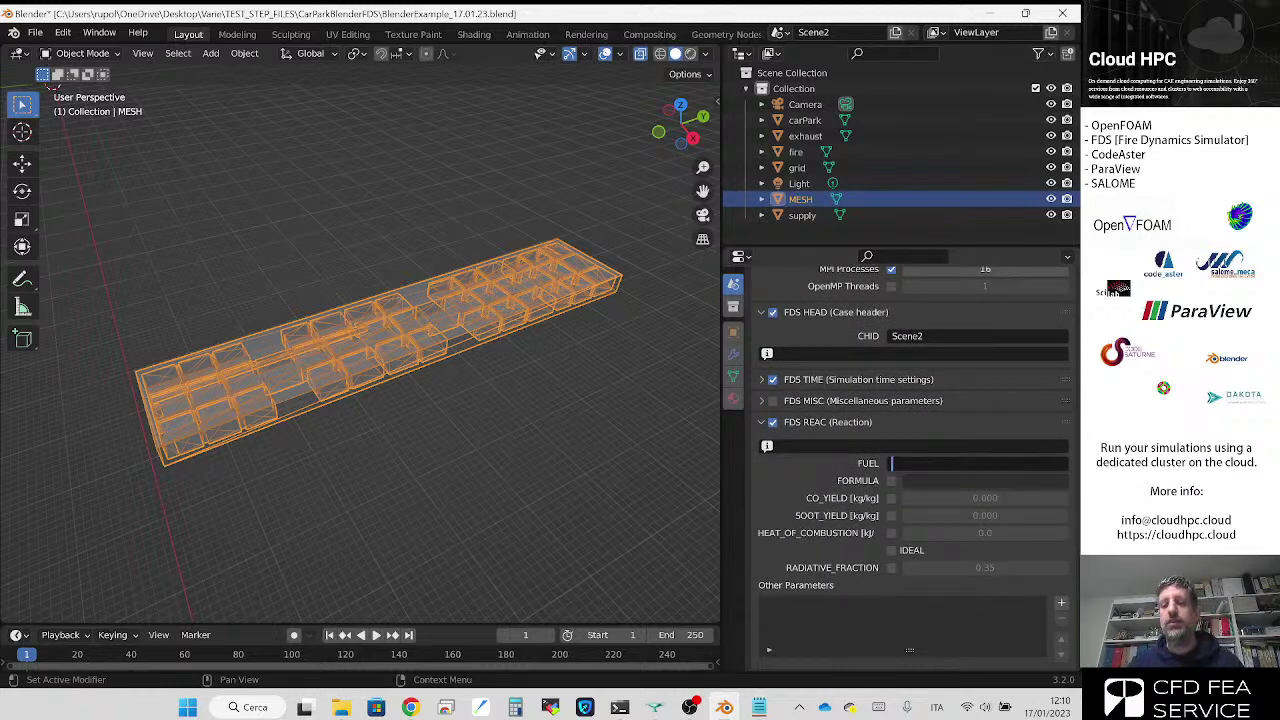
text(PROPANE)
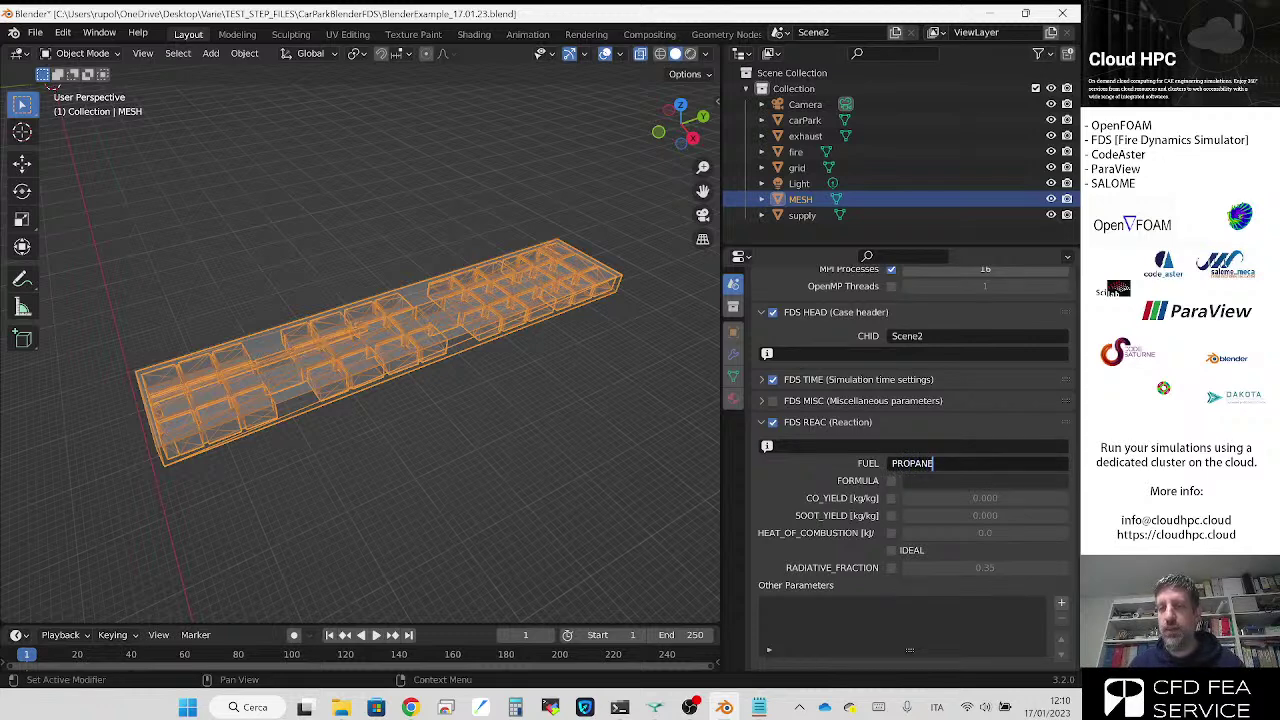
key(Return)
Step: Enable the reaction's CO yield, soot yield, heat of combustion and radiative fraction, setting the first three to 0.1, 0.07 and 10000
drag(893, 514, 891, 498)
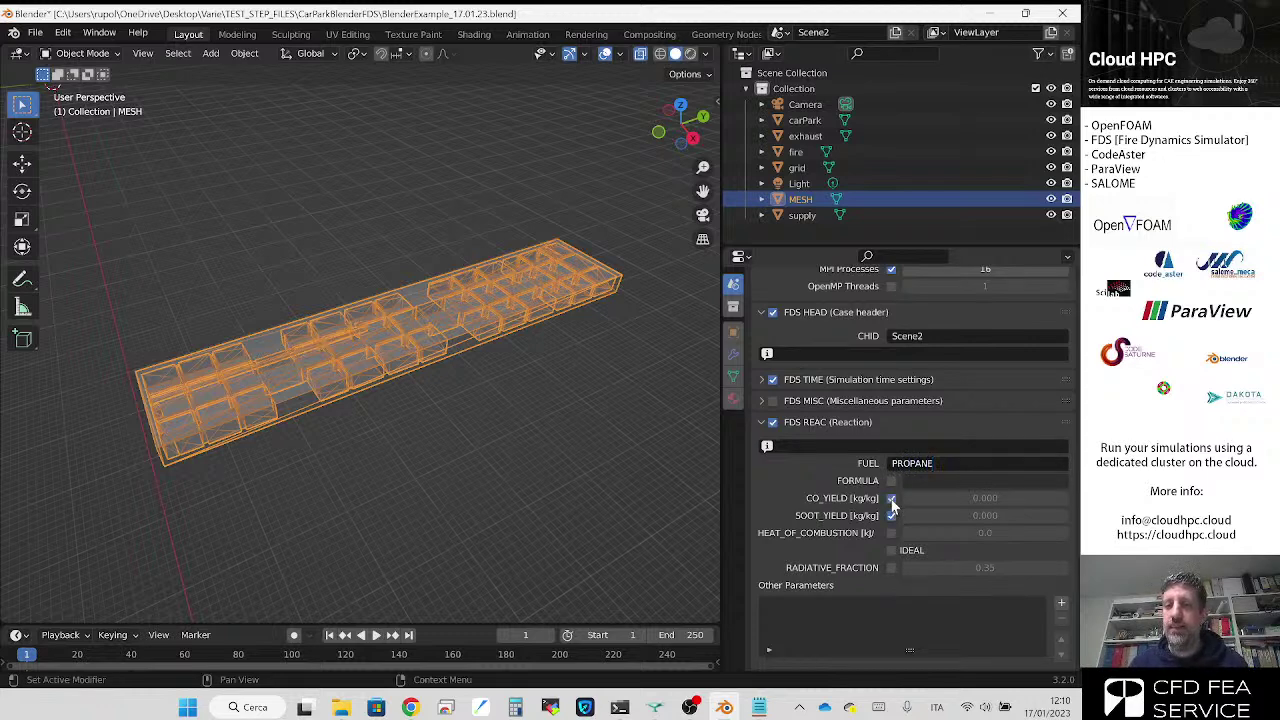
click(891, 567)
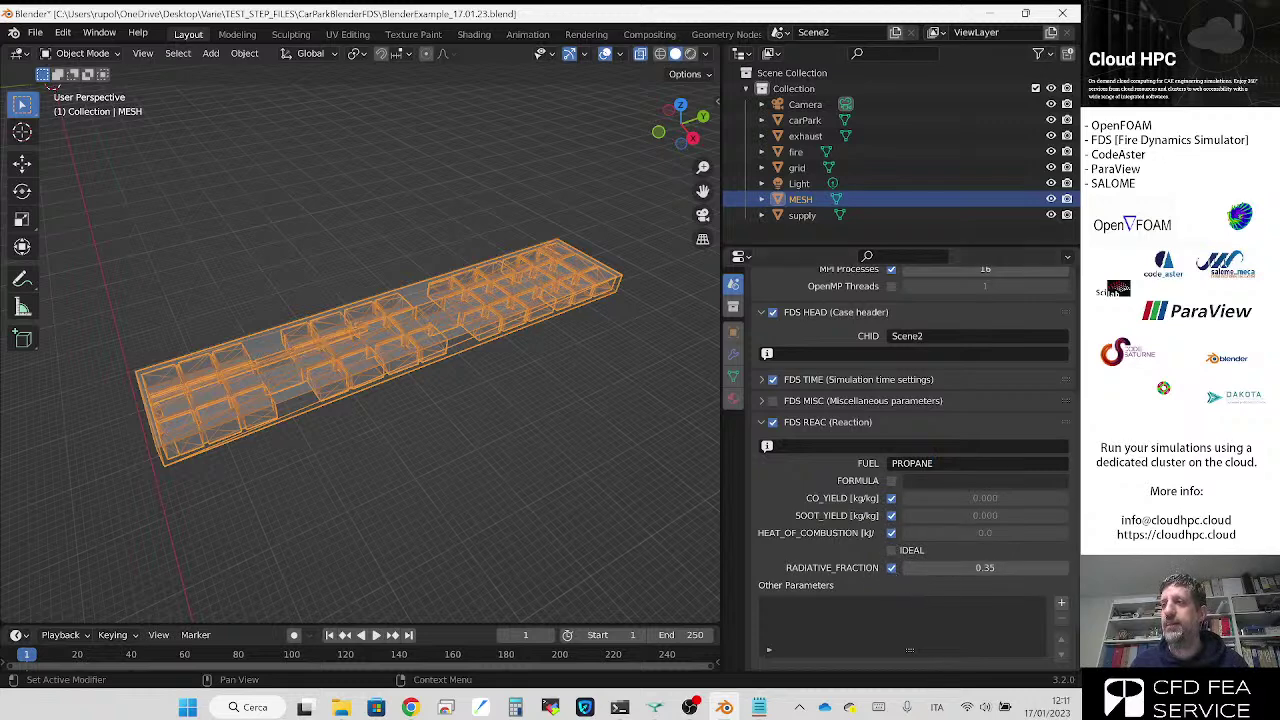
click(985, 497)
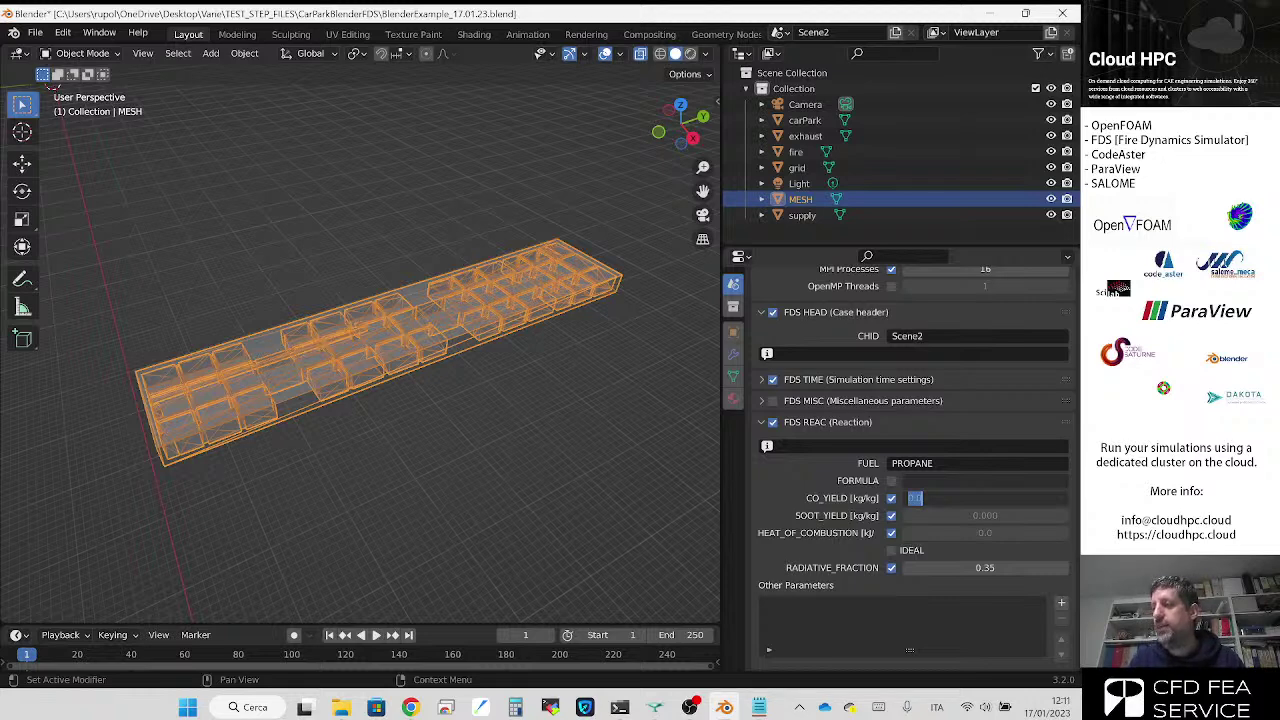
text(0.1)
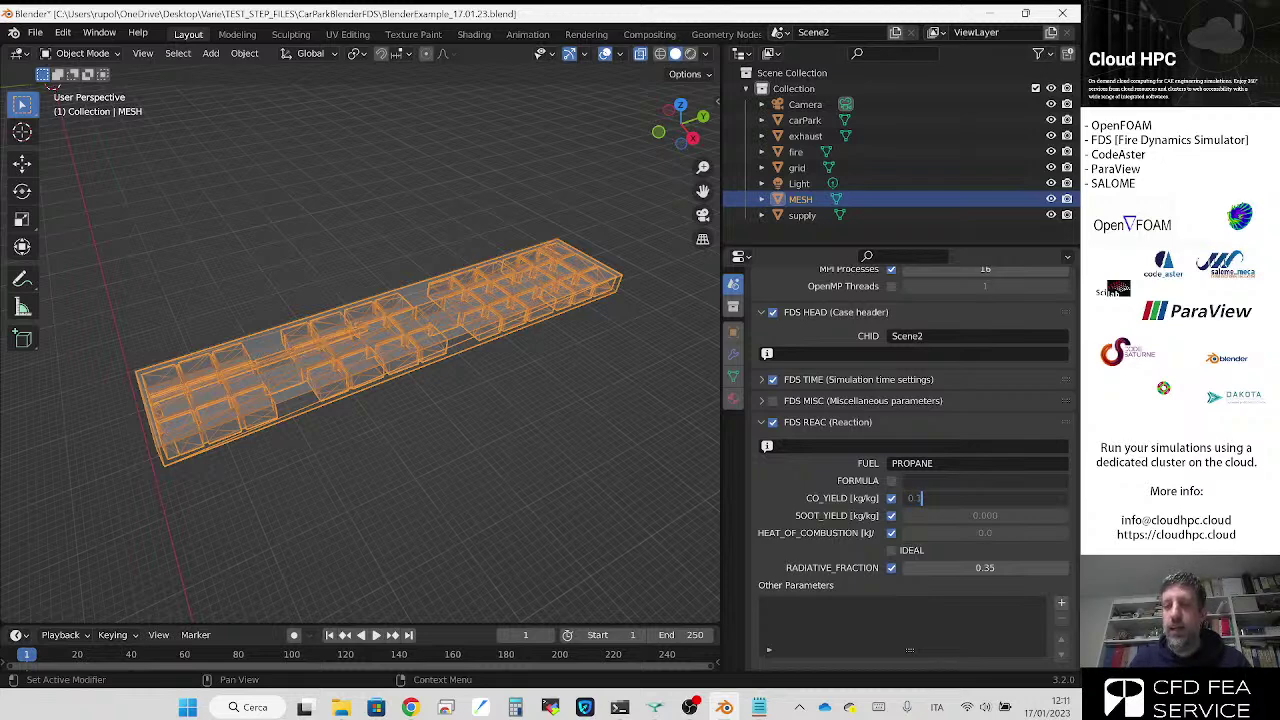
key(Tab)
text(0.07)
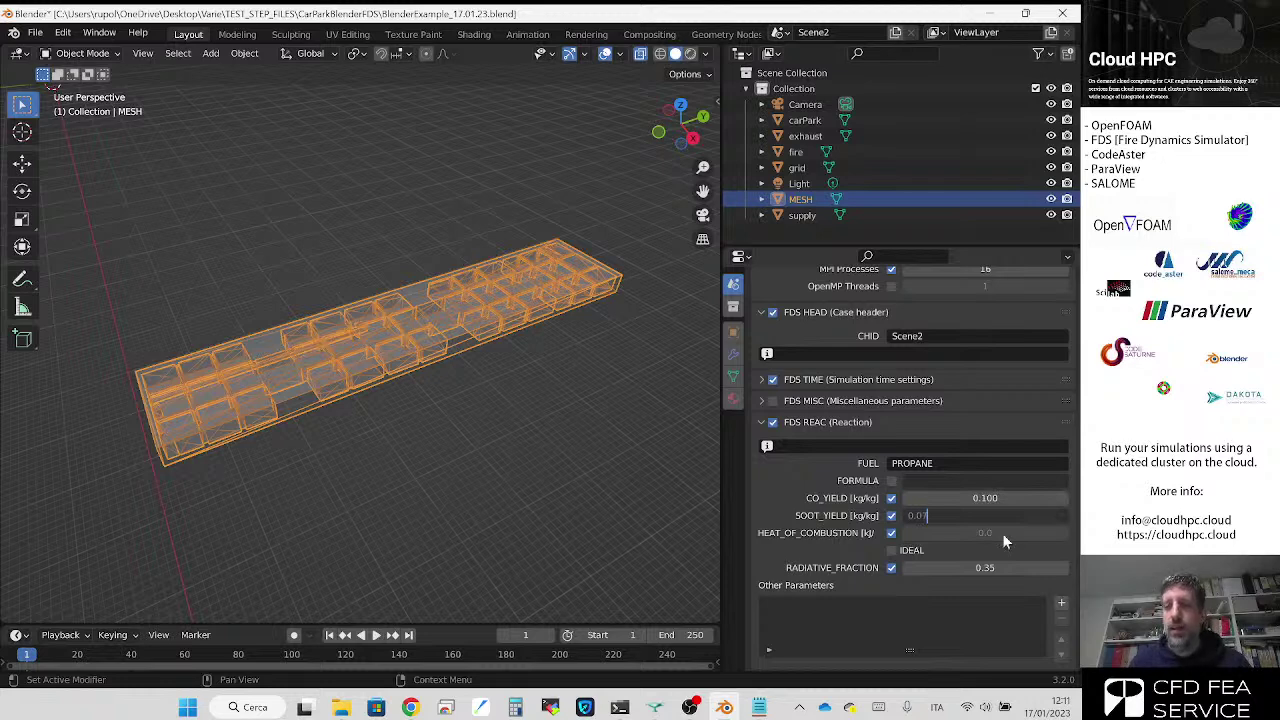
key(Tab)
text(10)
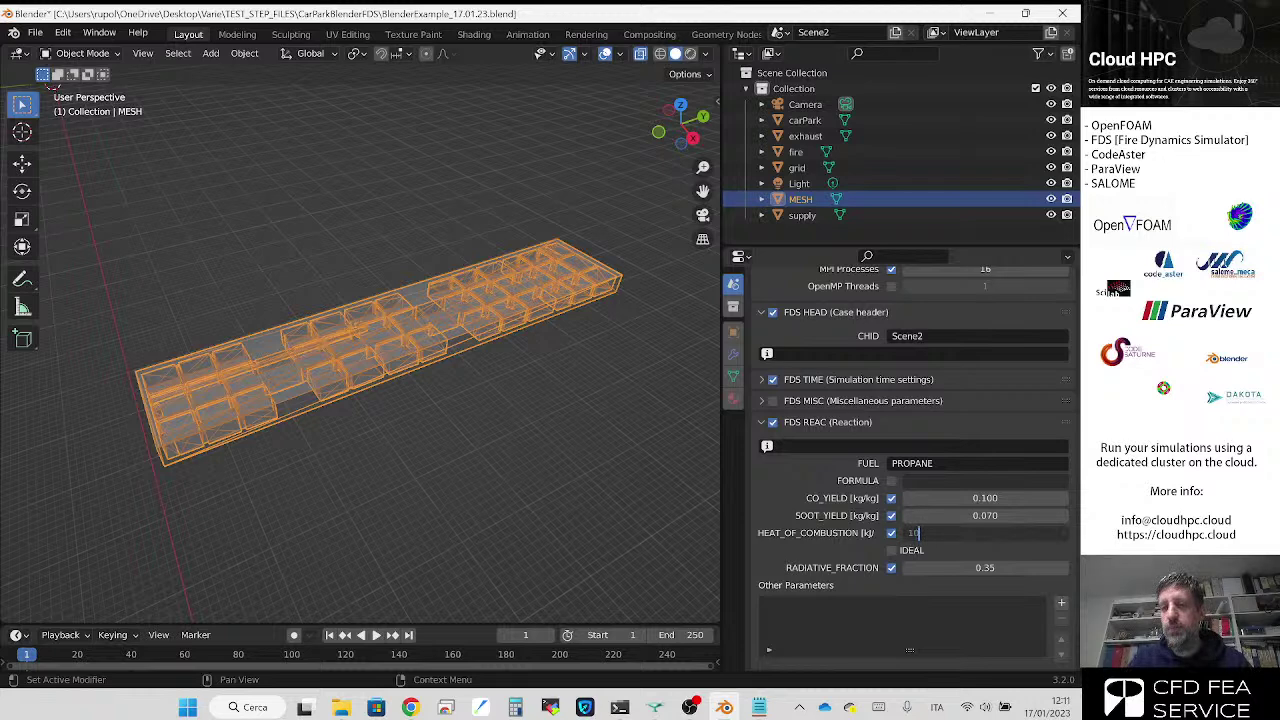
text(000)
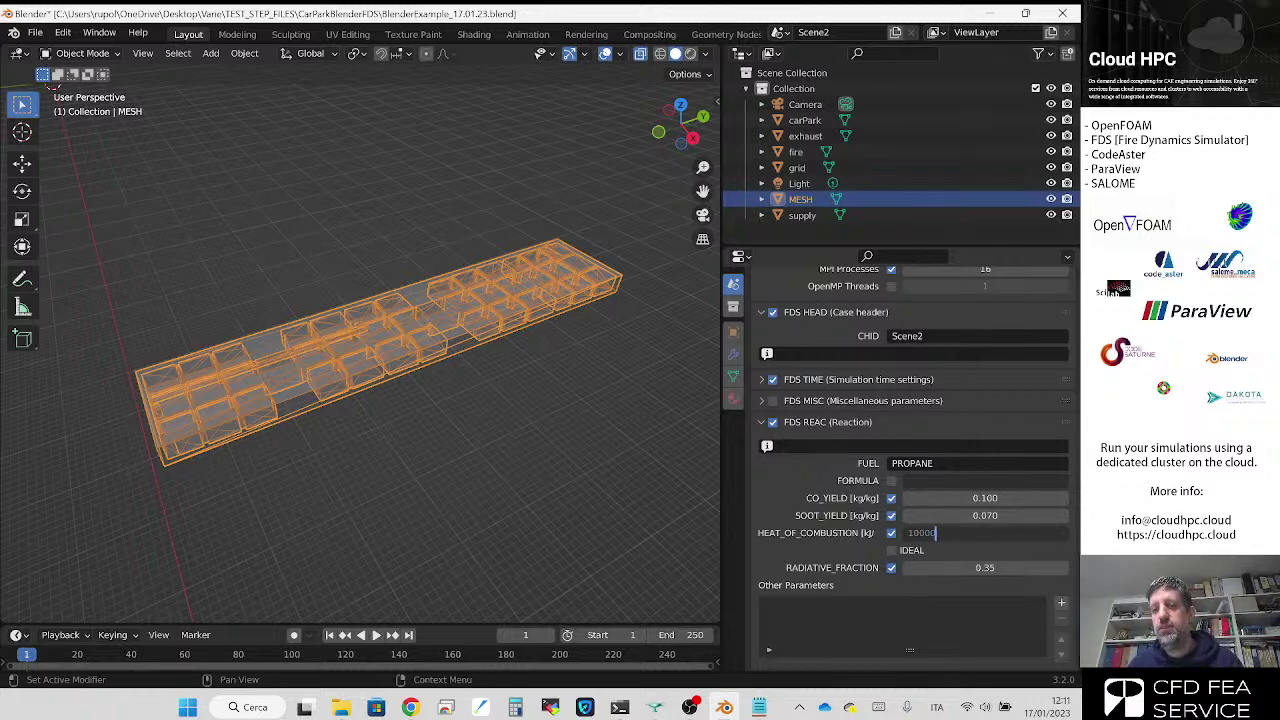
key(Return)
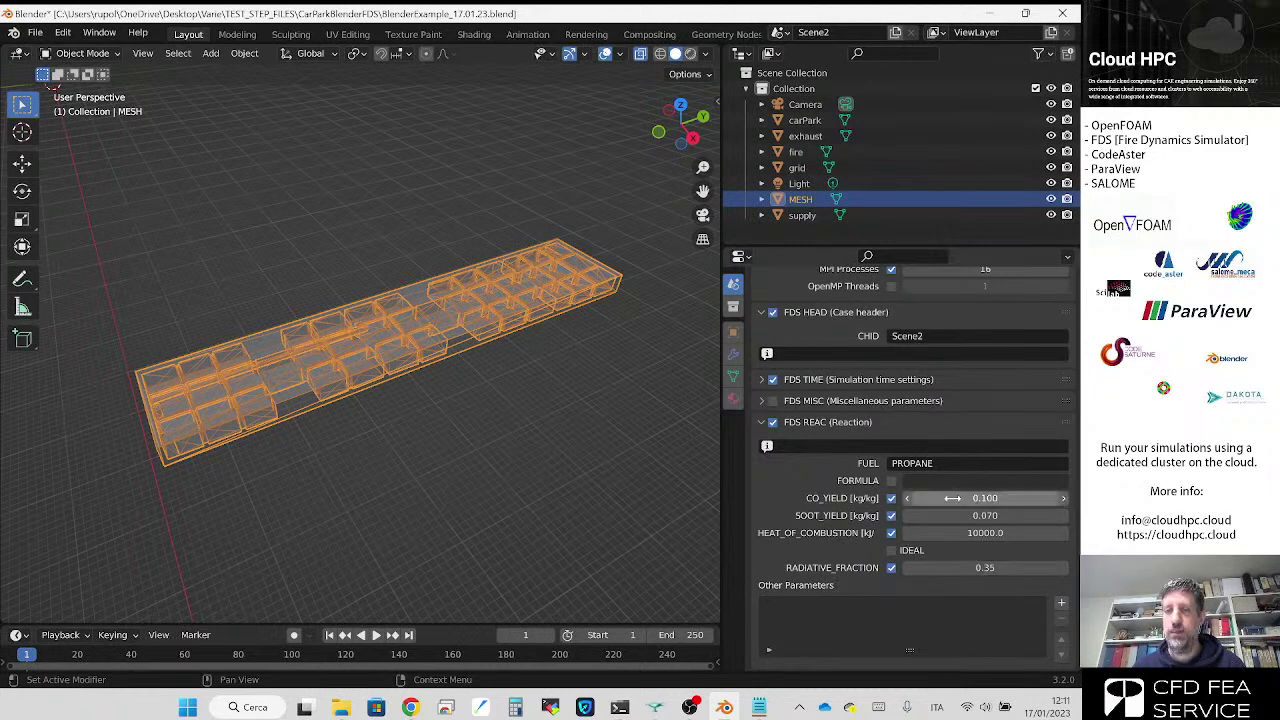
Step: Save the Blender file and export the scene as a NIST FDS case, overwriting Scene2.fds on the Desktop
scroll(846, 392, up, 5)
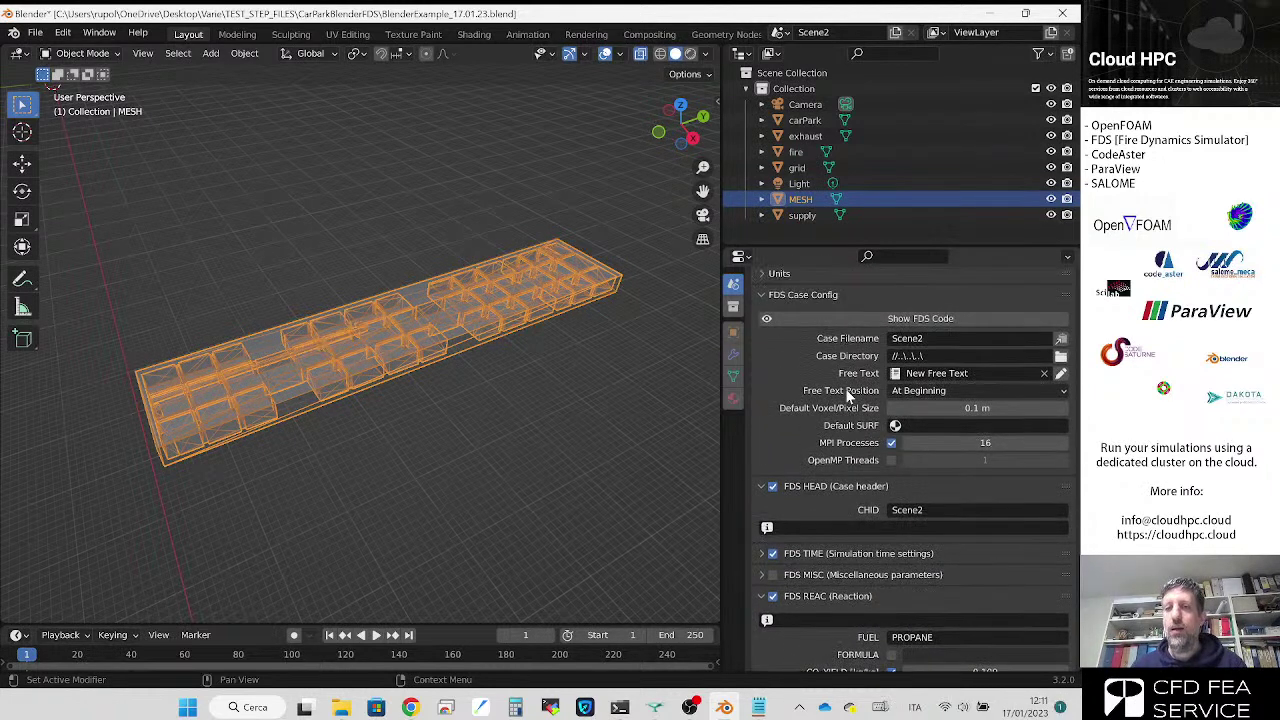
click(35, 32)
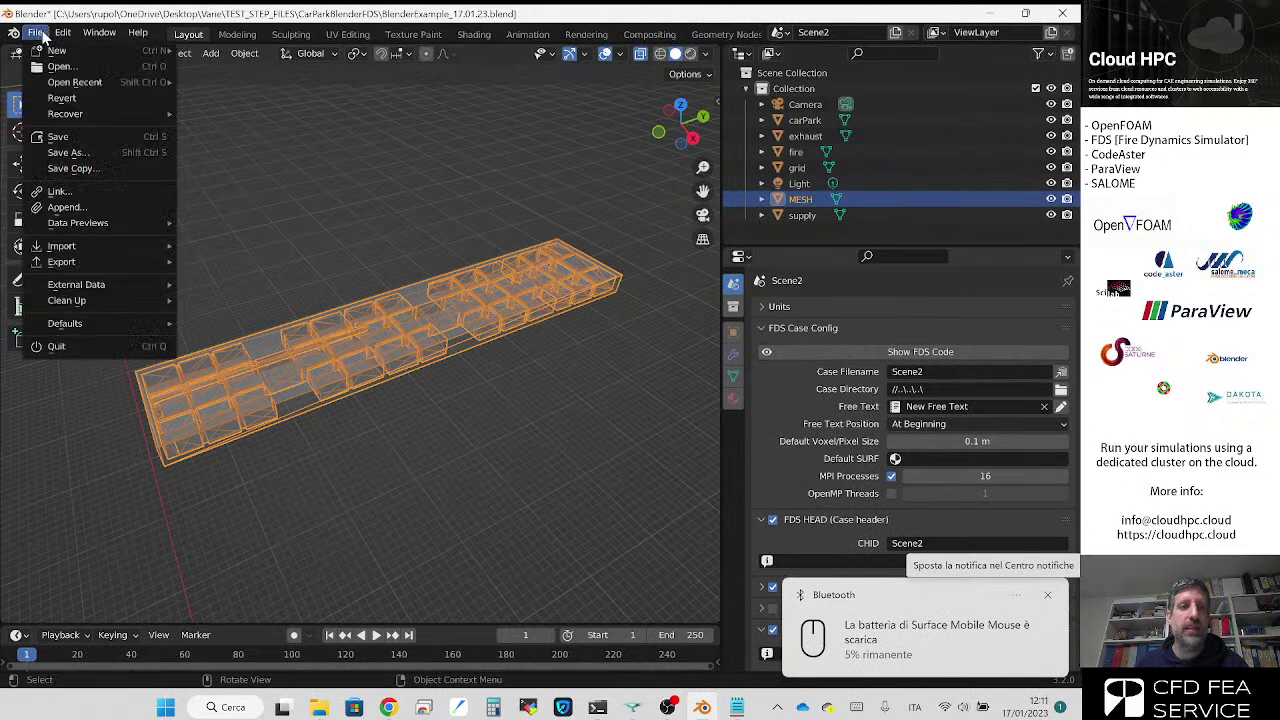
click(57, 136)
click(35, 32)
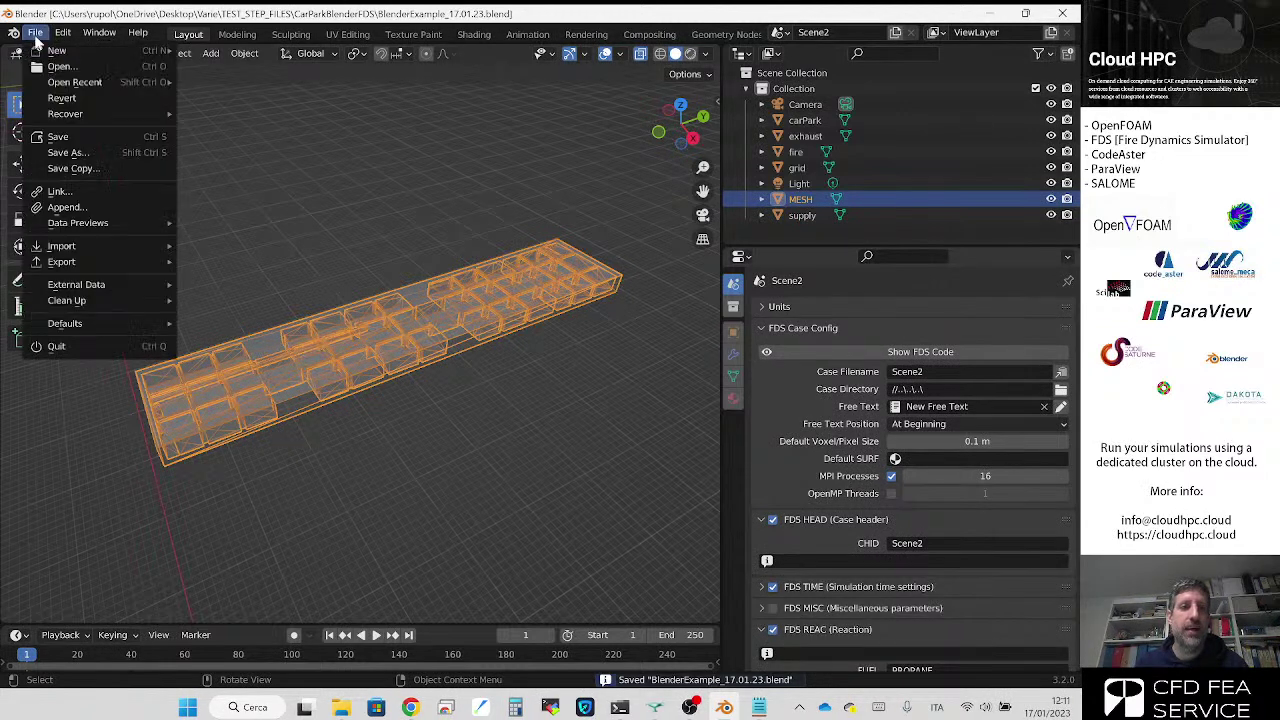
mouse_move(104, 260)
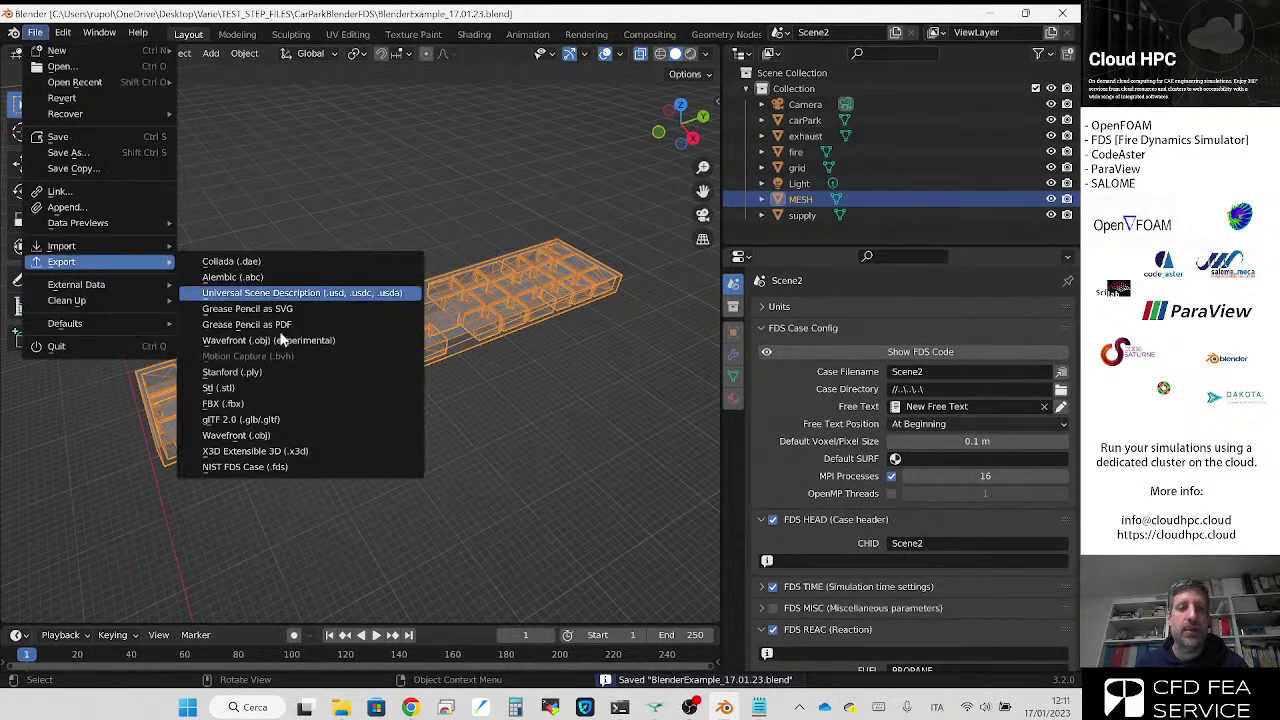
click(290, 466)
click(381, 219)
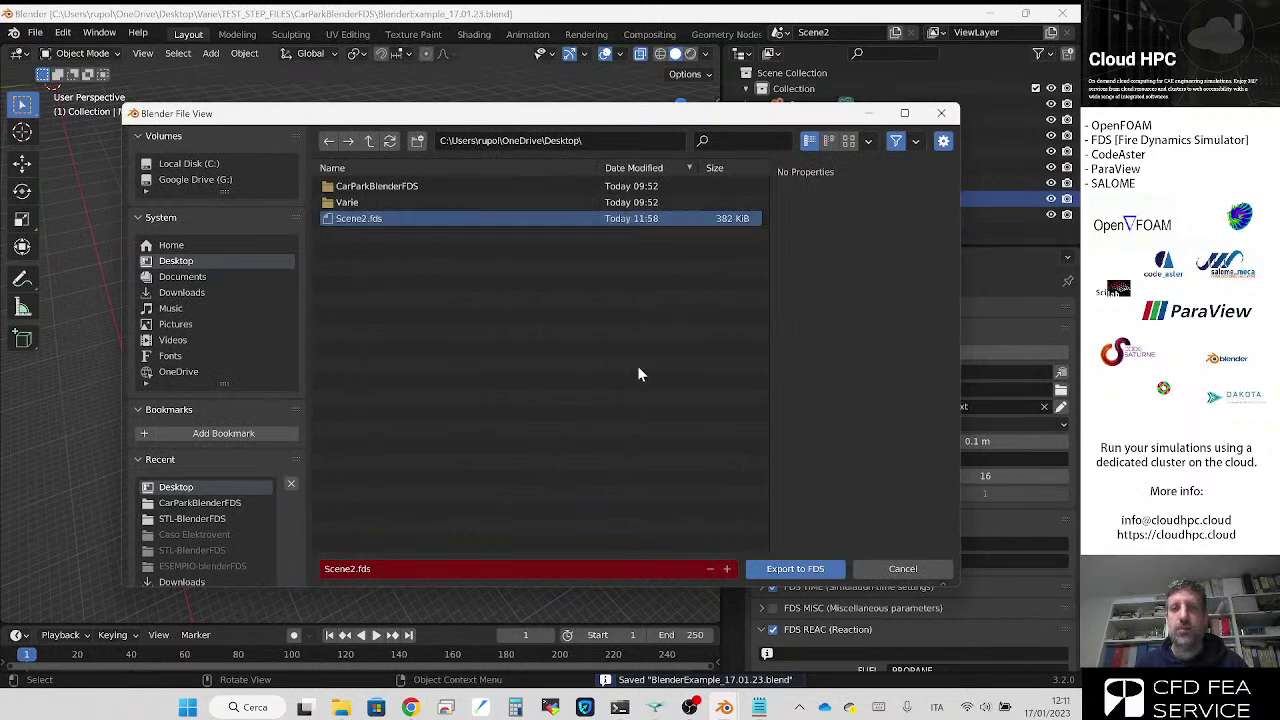
click(795, 569)
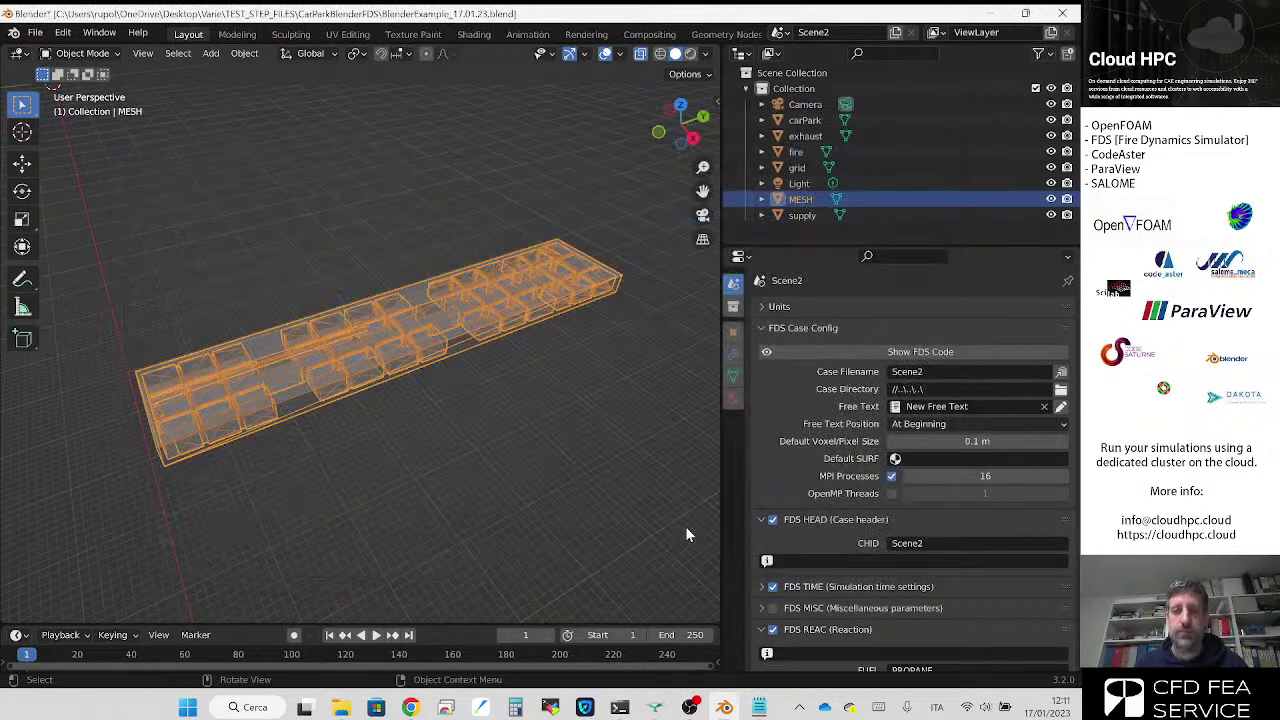
Step: Switch to File Explorer and open the exported Scene2.fds from the Desktop in Notepad
click(343, 709)
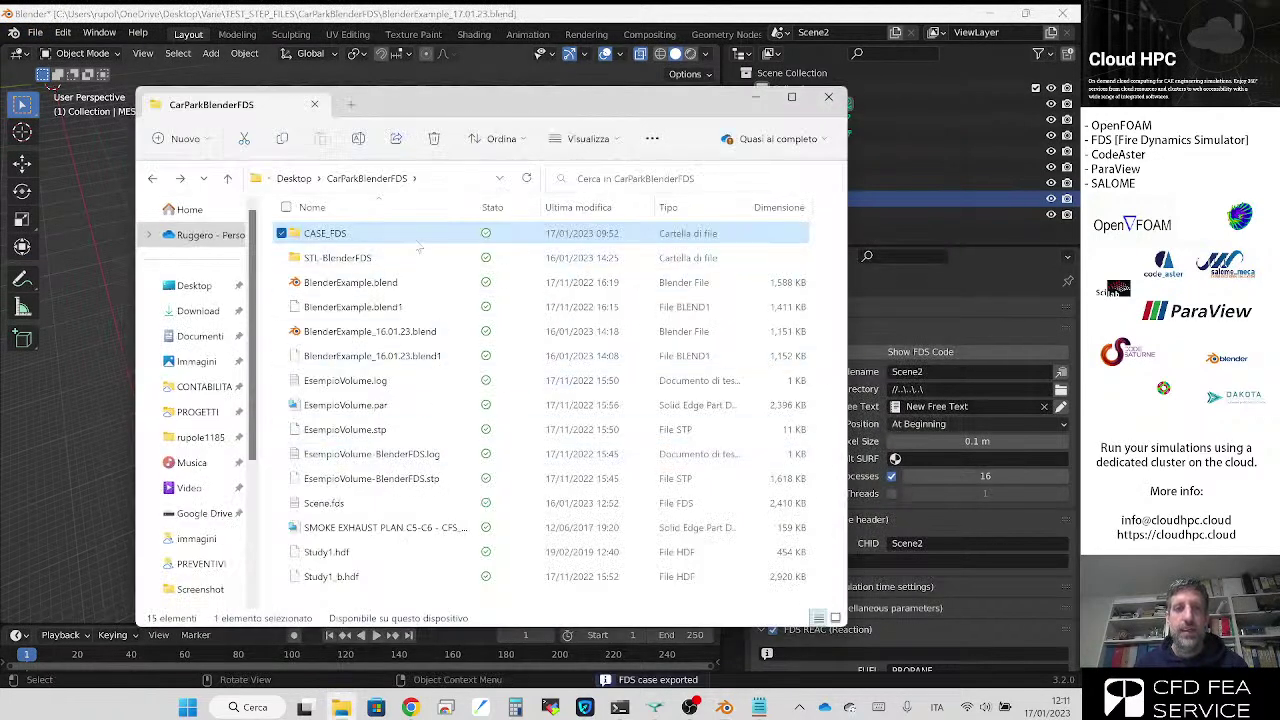
click(195, 285)
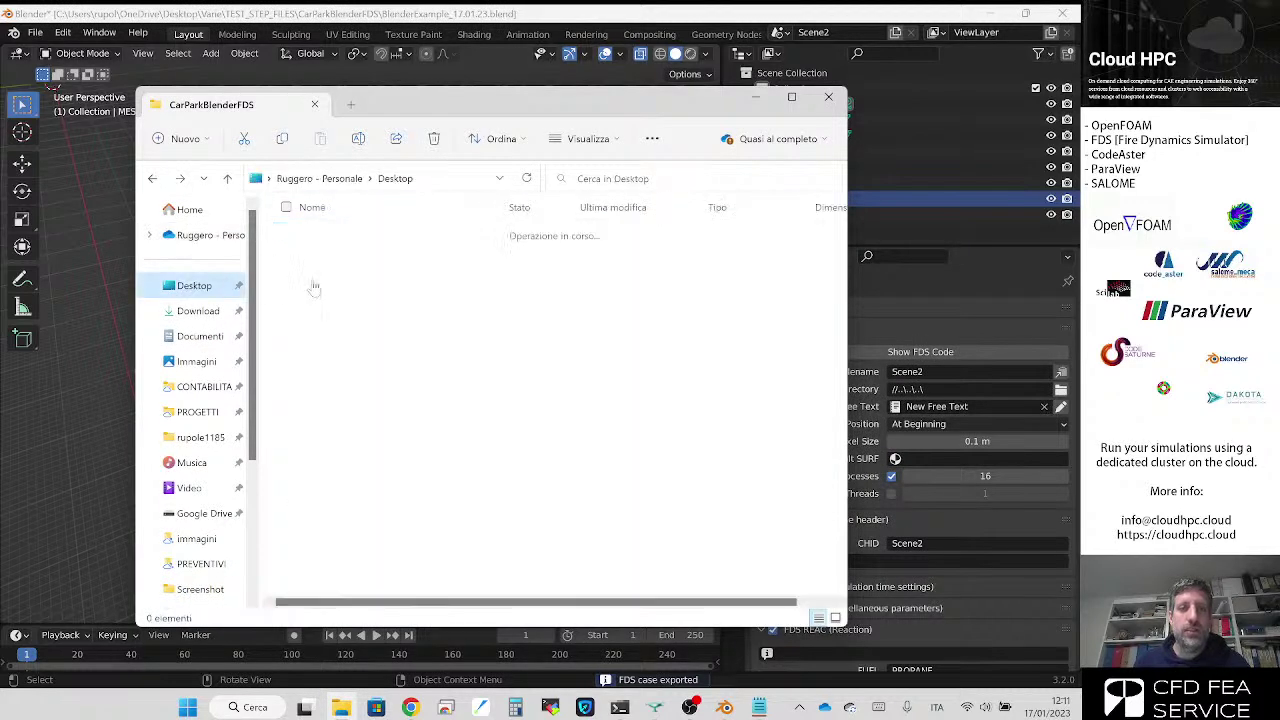
click(375, 503)
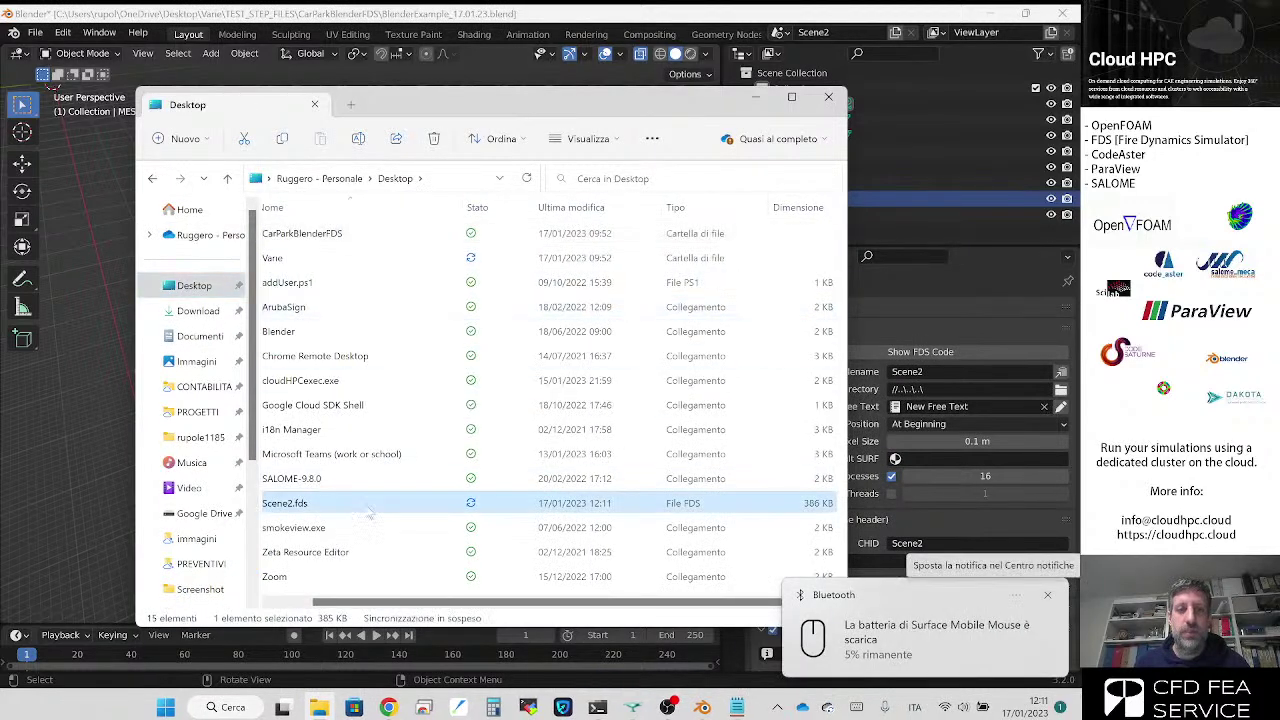
right_click(375, 503)
click(474, 226)
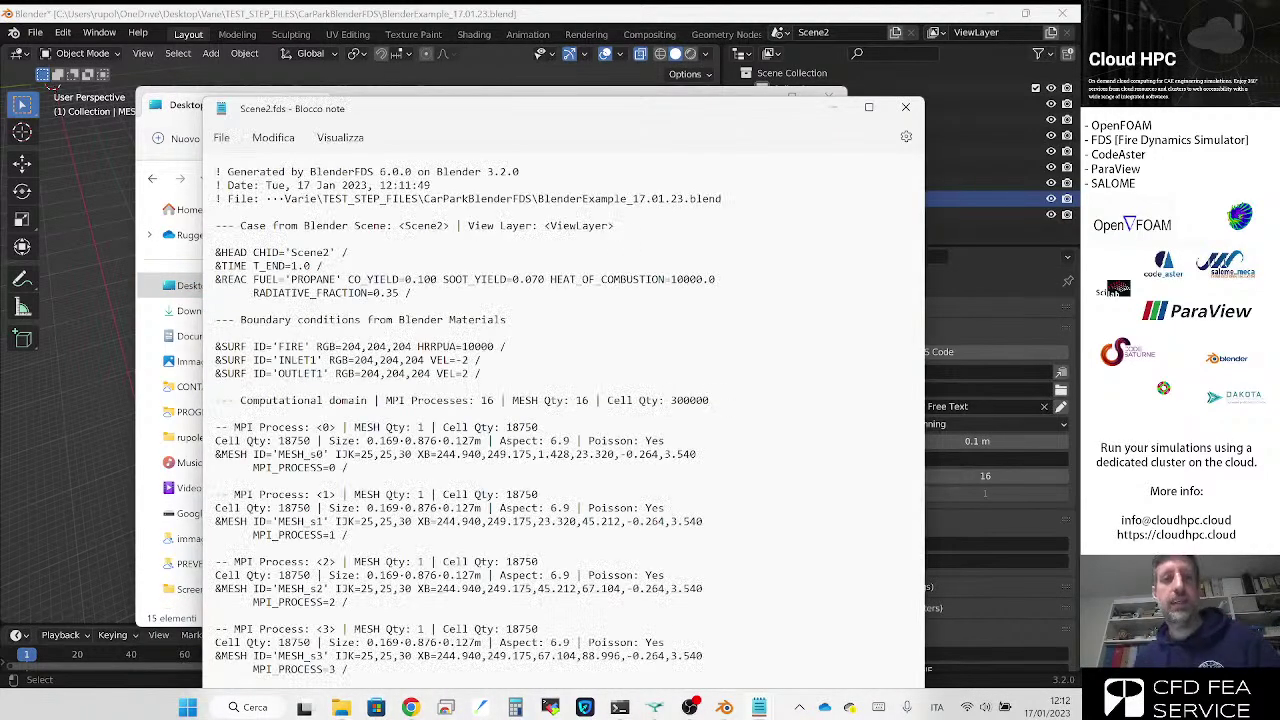
Step: Examine the MESH lines with their MPI process assignments and the SURF boundary conditions in Scene2.fds
scroll(567, 420, down, 2)
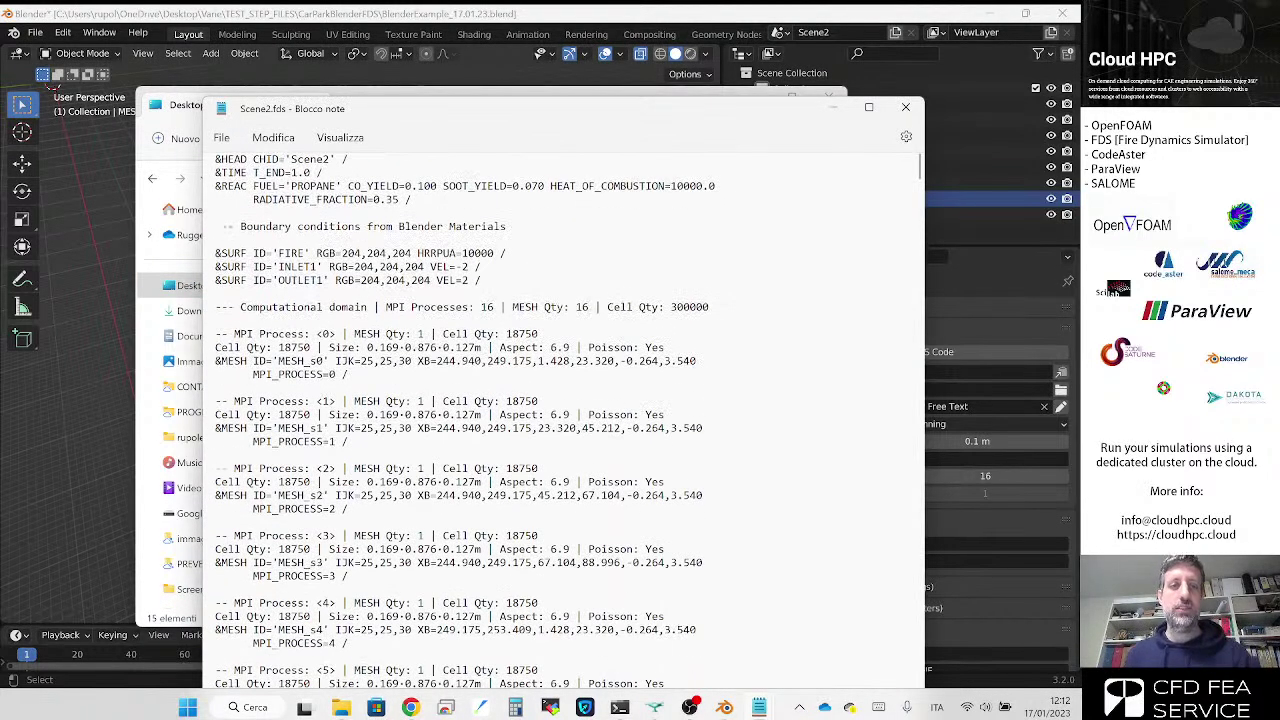
drag(259, 334, 333, 468)
scroll(567, 420, down, 13)
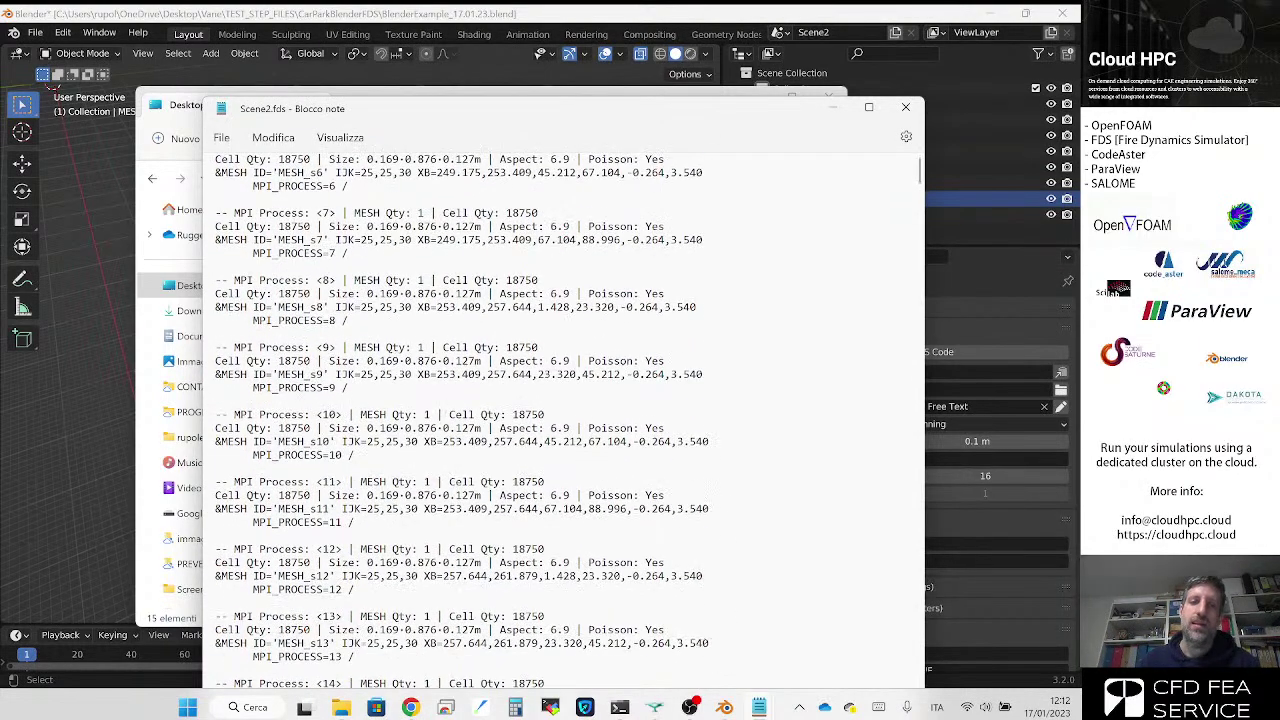
scroll(567, 420, up, 15)
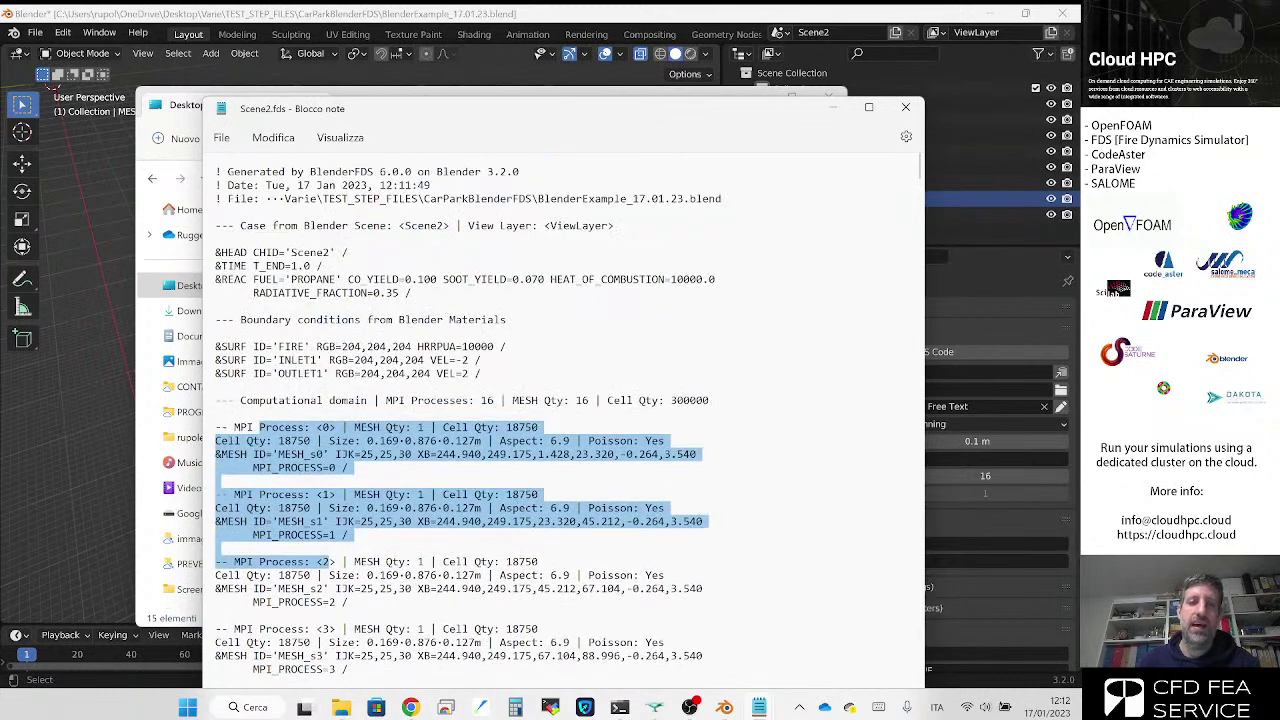
drag(215, 333, 481, 373)
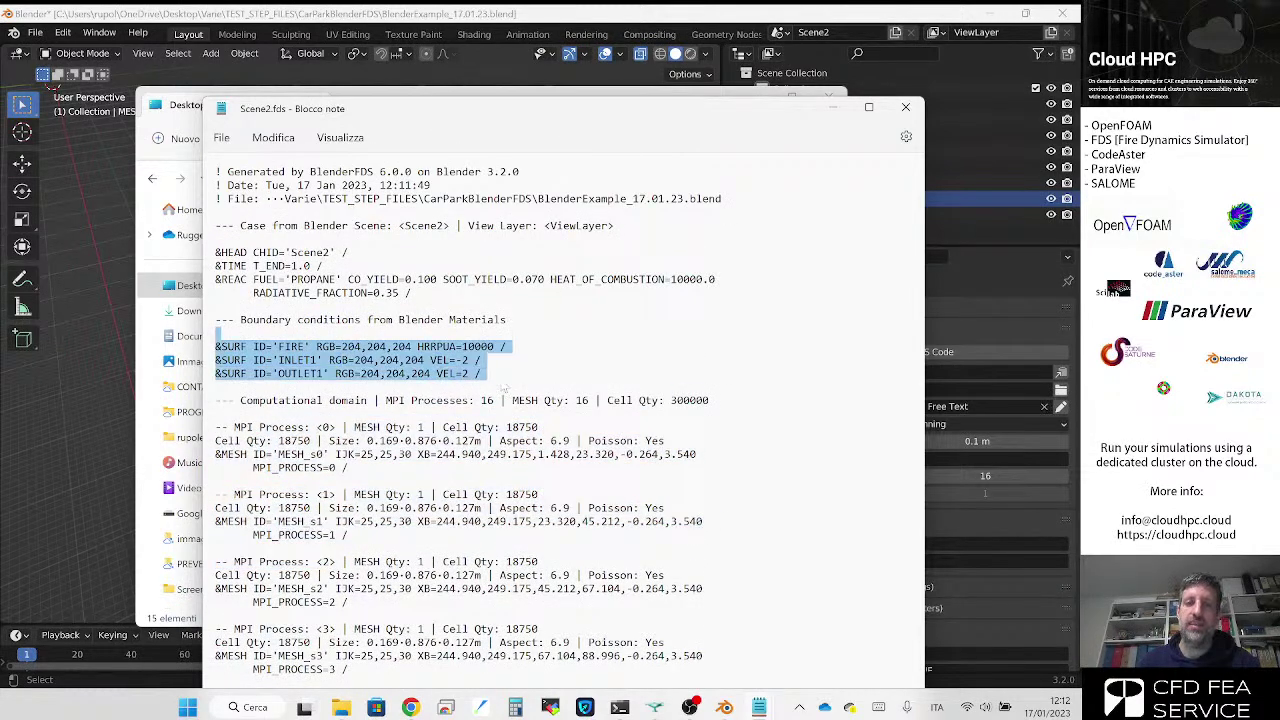
key(Right)
Step: Change T_END on the TIME line of Scene2.fds to 3000.0
double_click(269, 266)
click(269, 266)
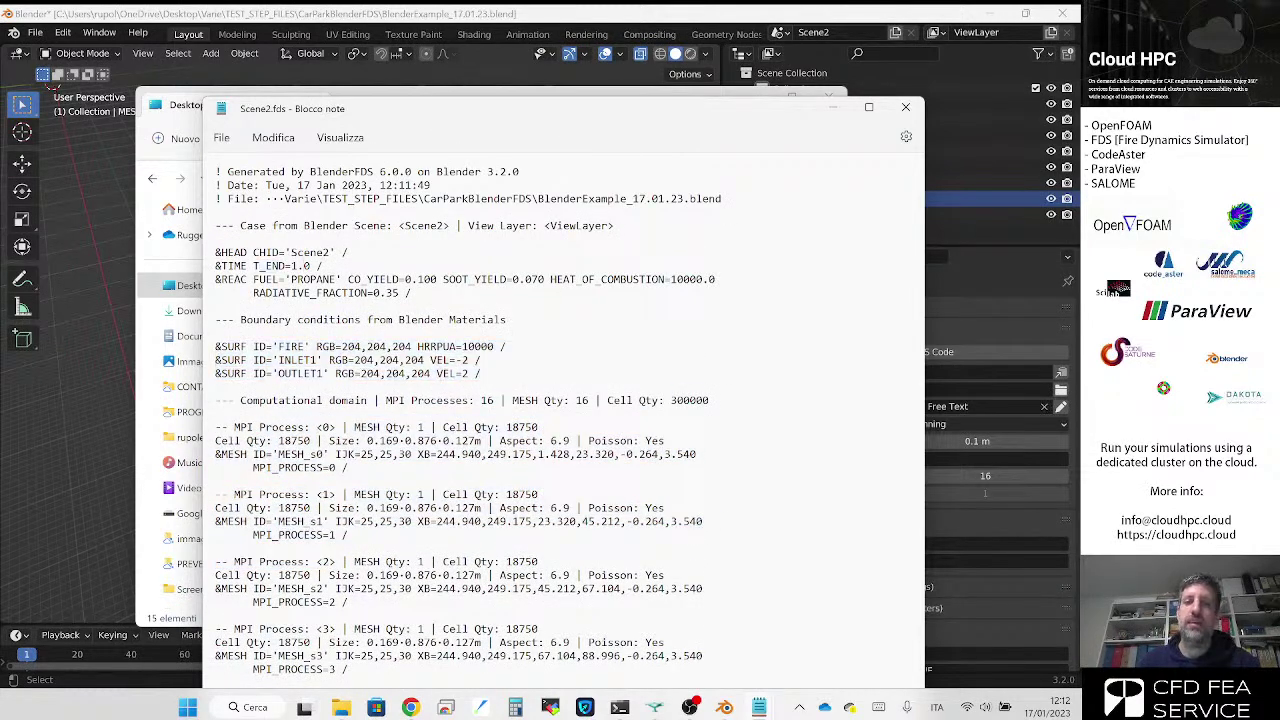
key(BackSpace)
text(300)
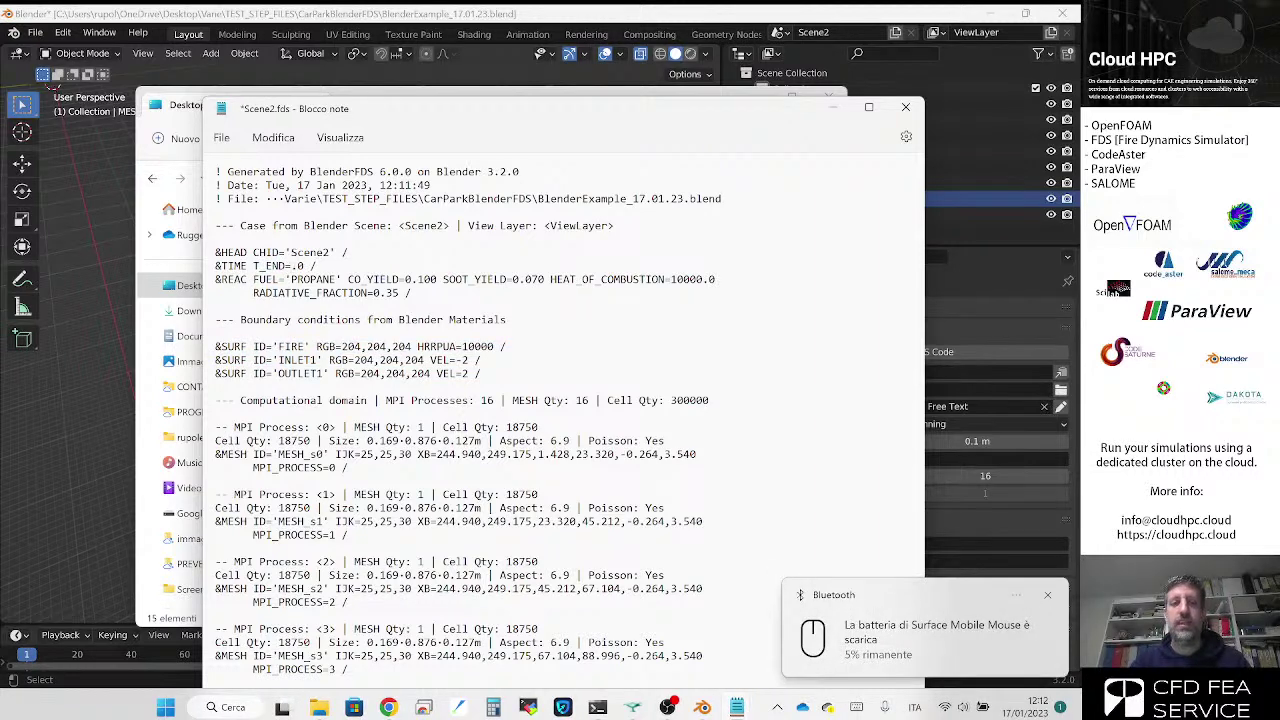
text(0)
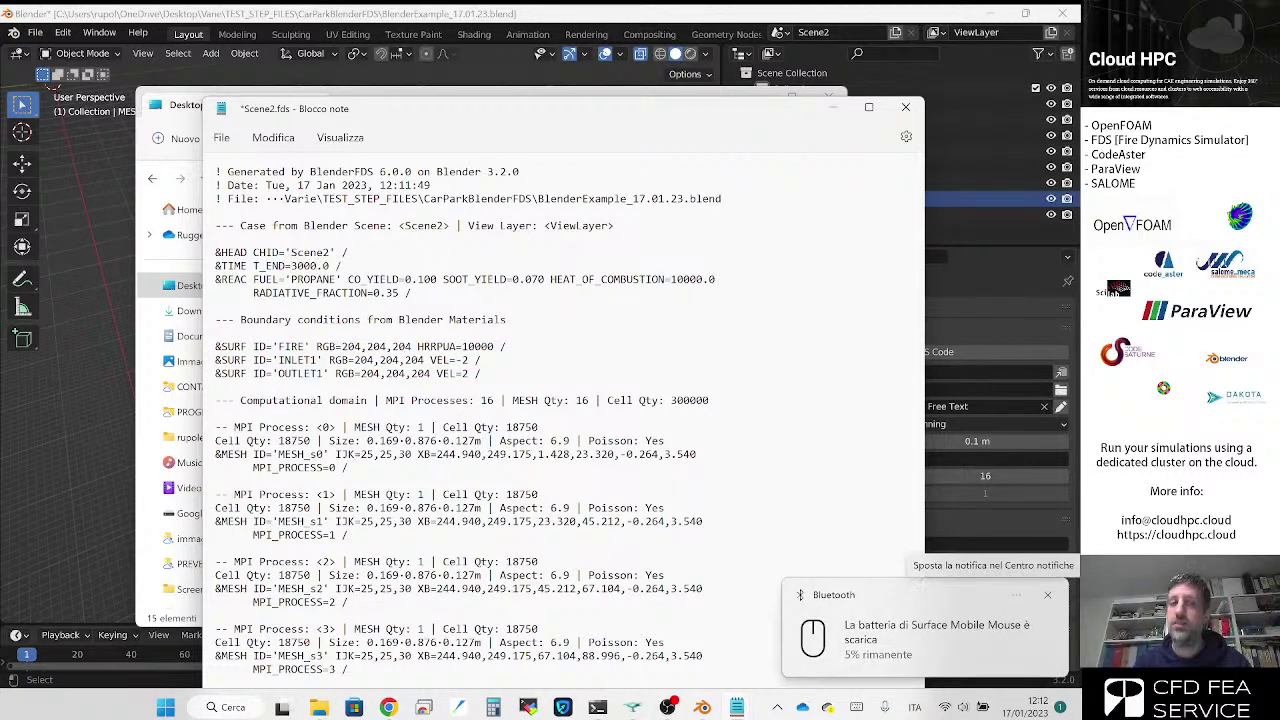
Step: Review the REAC line, MESH lines and carPark OBST lines of Scene2.fds and close the file without saving
triple_click(313, 280)
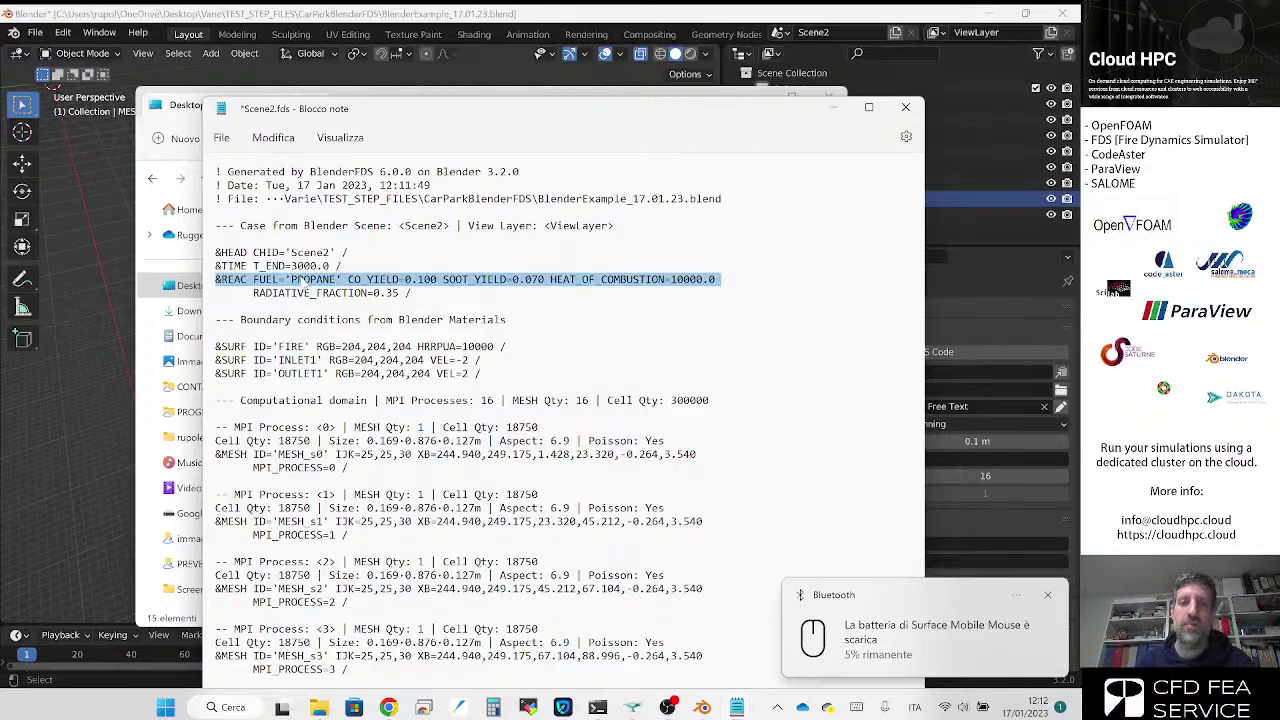
triple_click(313, 280)
click(430, 346)
scroll(430, 346, down, 10)
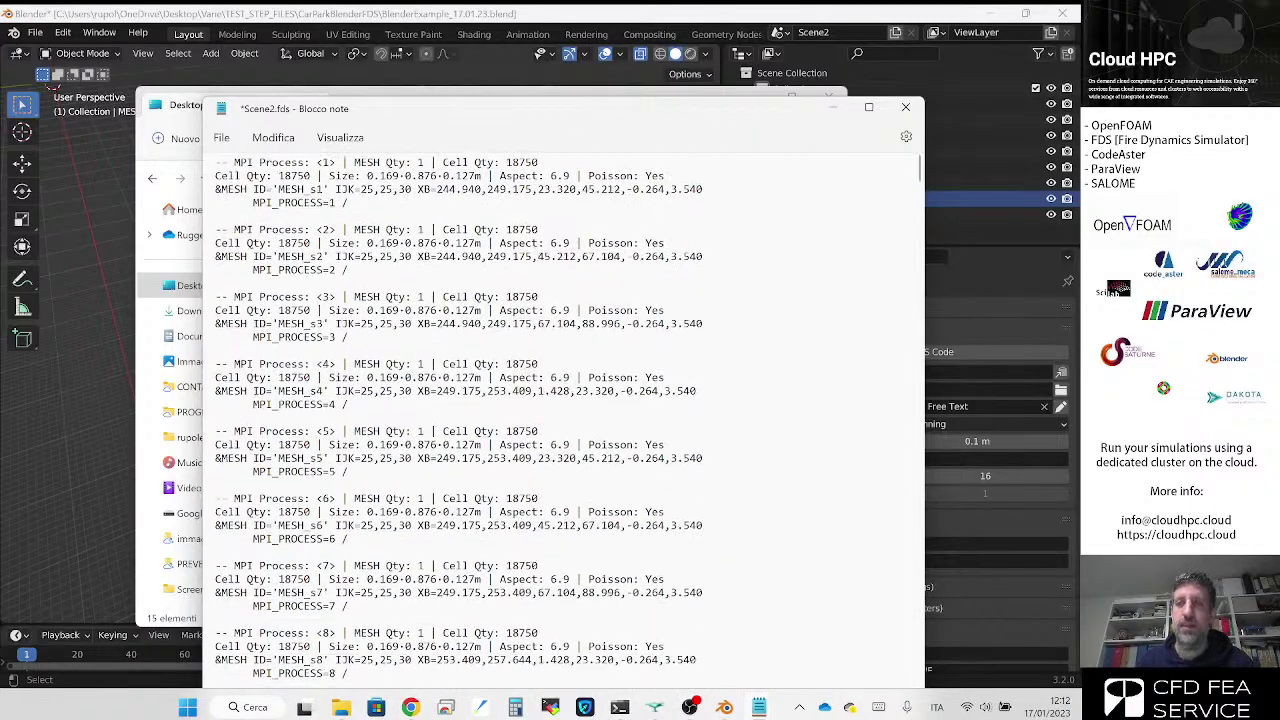
drag(920, 172, 878, 685)
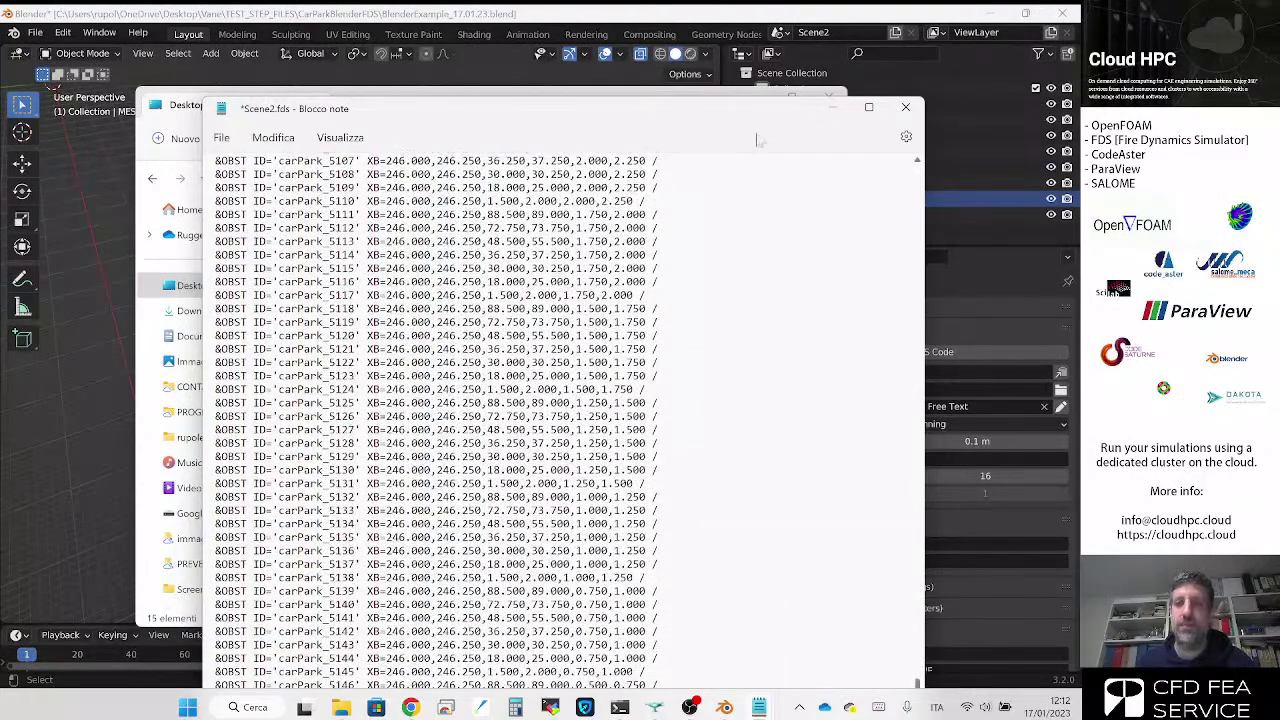
click(905, 106)
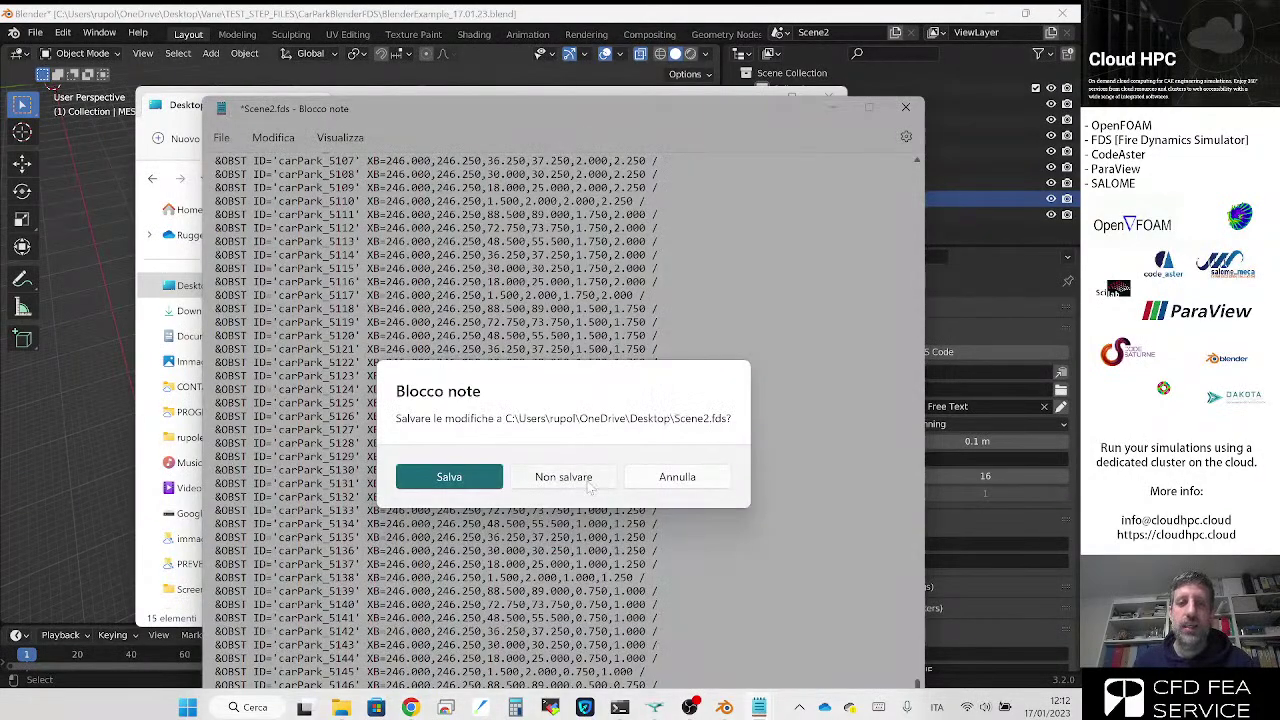
click(648, 489)
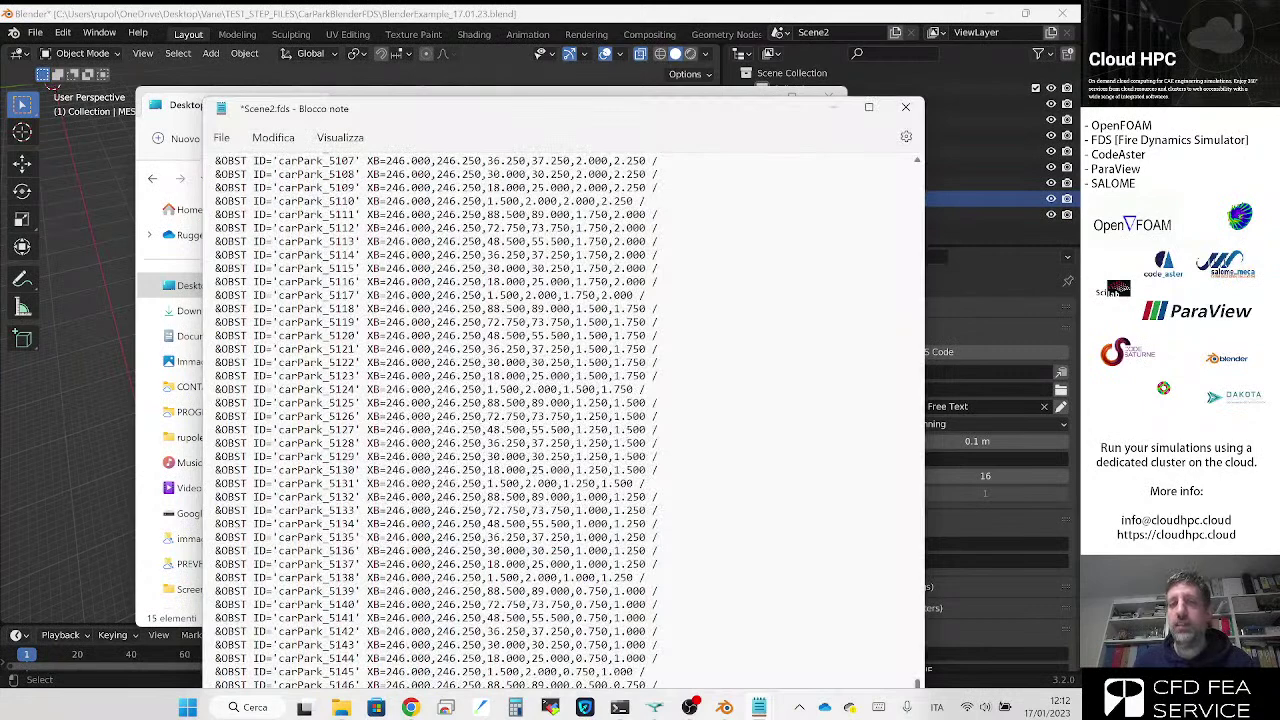
click(905, 107)
click(574, 477)
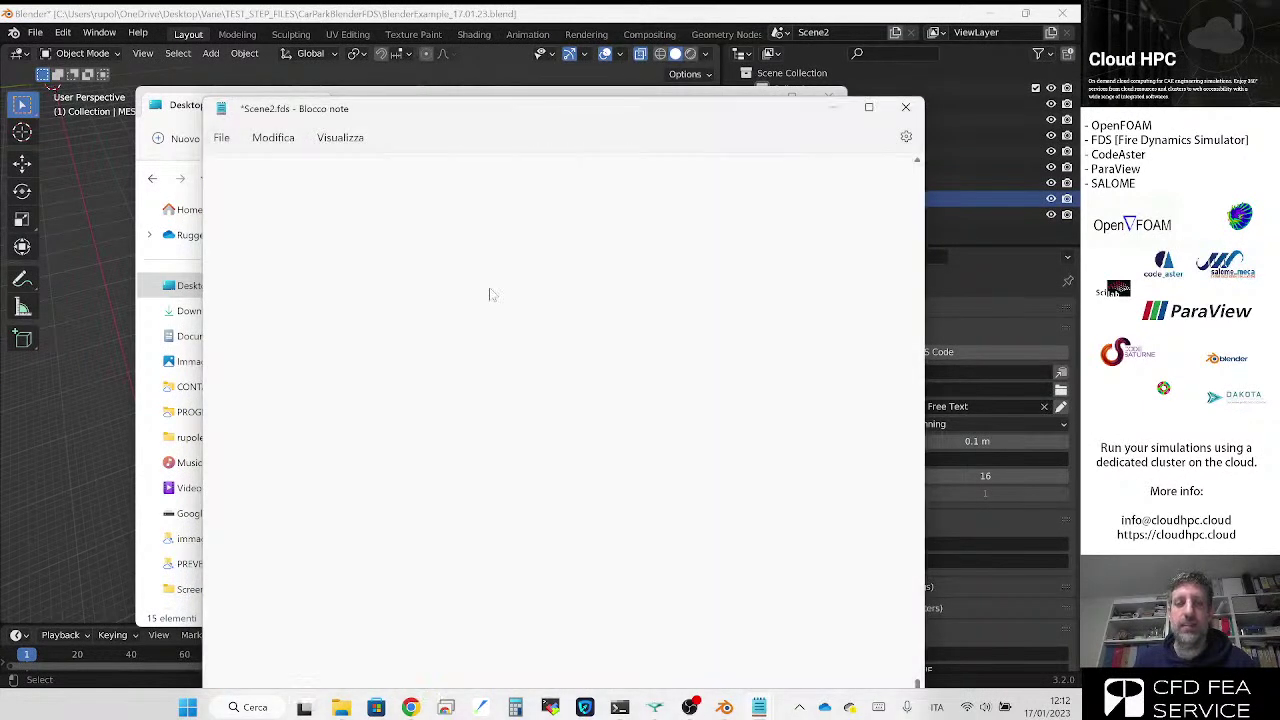
Step: Open the CASE_FDS folder inside the CarParkBlenderFDS folder on the Desktop
click(378, 233)
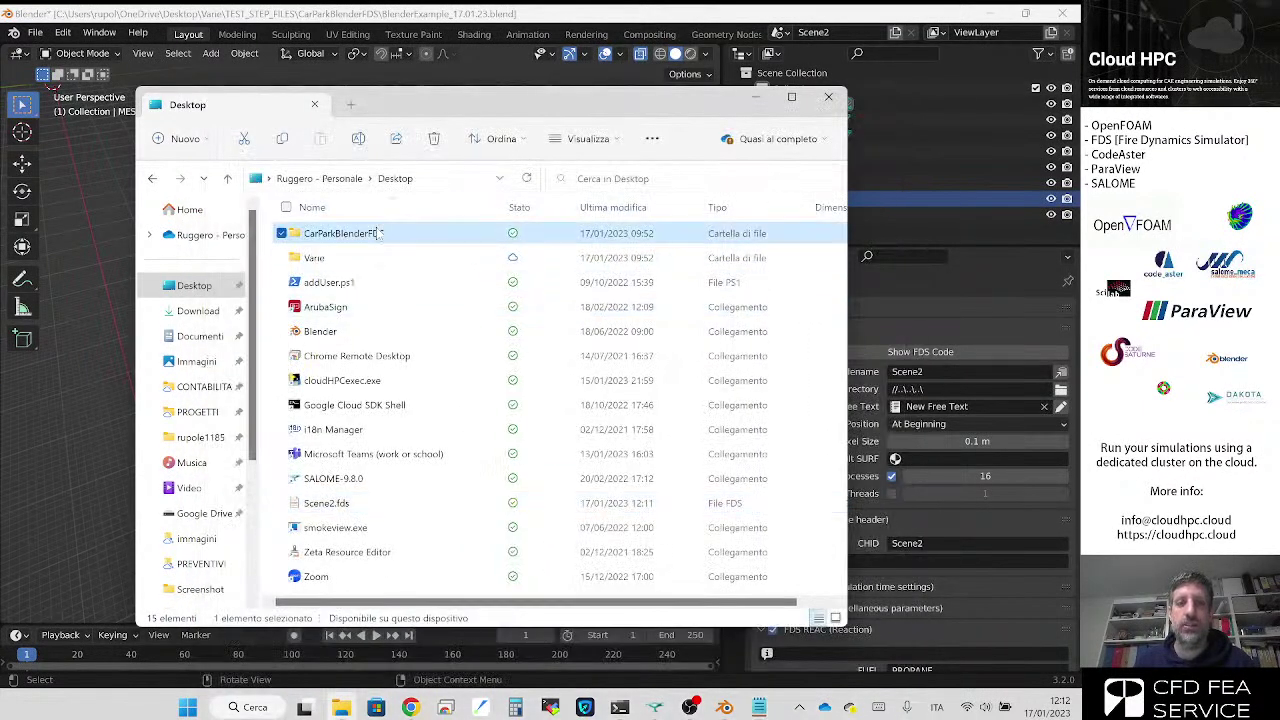
double_click(378, 234)
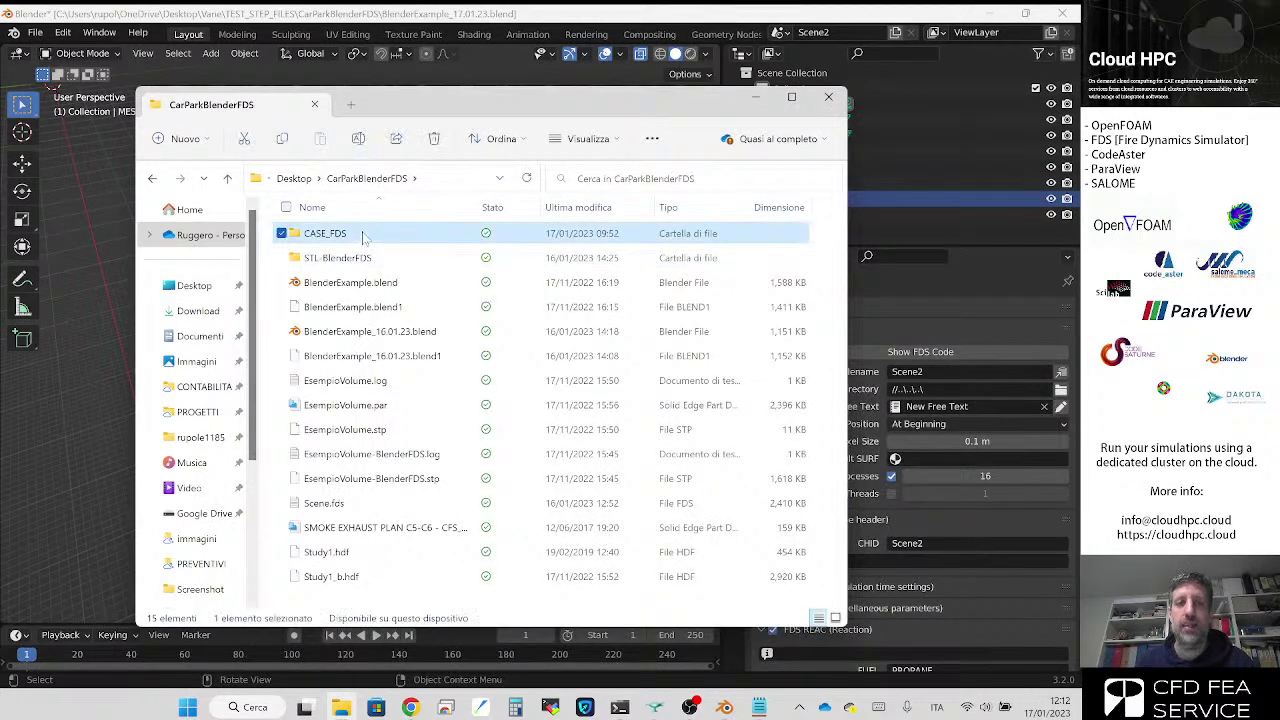
double_click(358, 235)
click(368, 240)
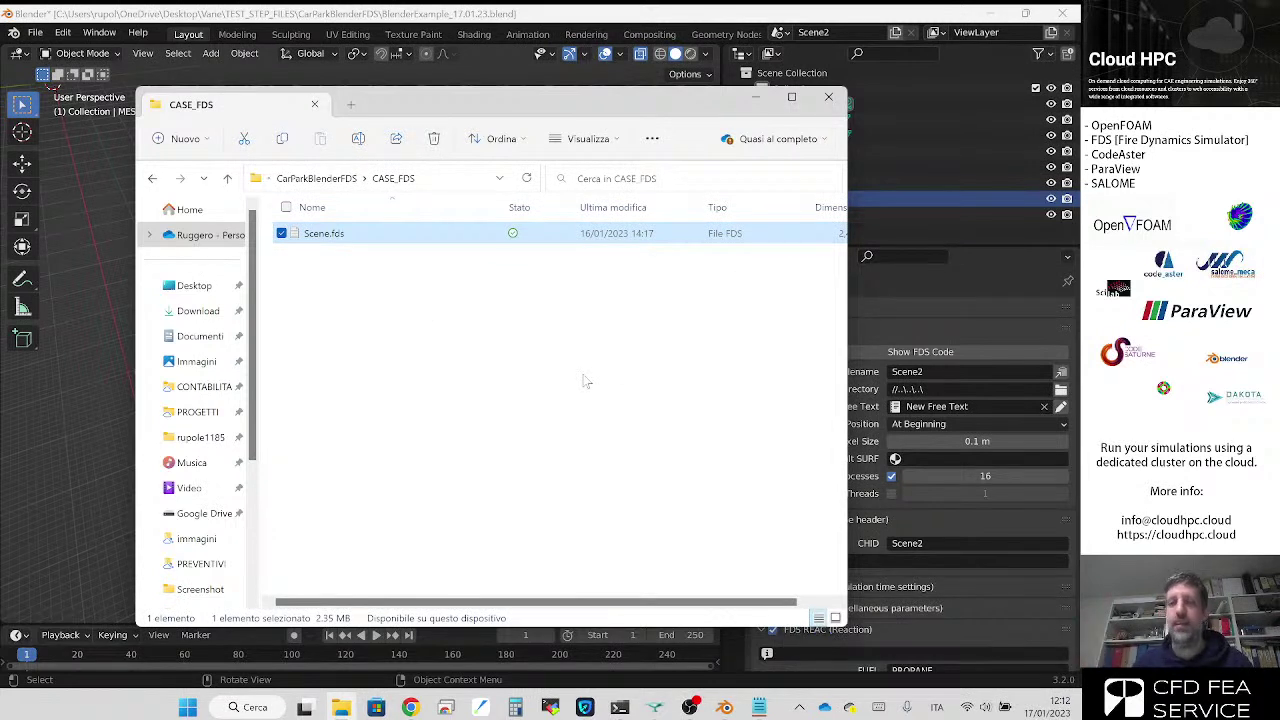
Step: Open Scene.fds in Notepad, review its header, SURF and MESH lines, and close the file
double_click(393, 243)
scroll(395, 243, down, 1)
scroll(560, 420, down, 5)
scroll(560, 420, up, 5)
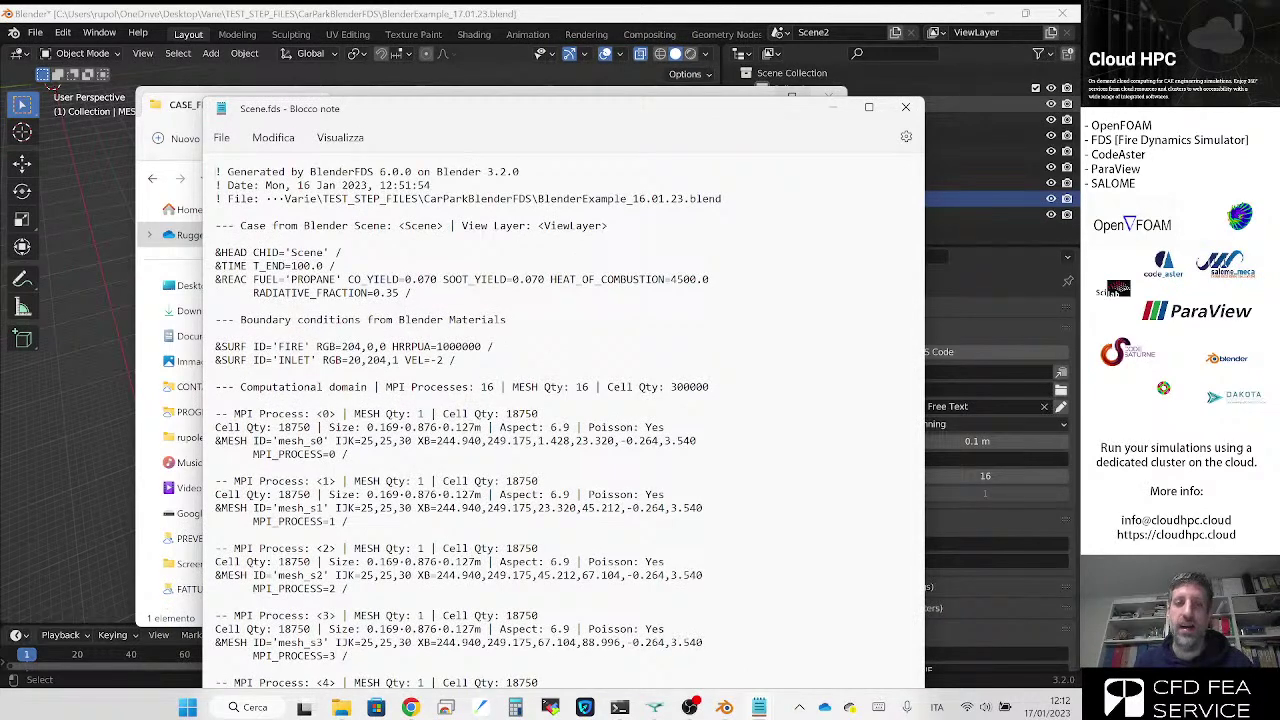
click(905, 107)
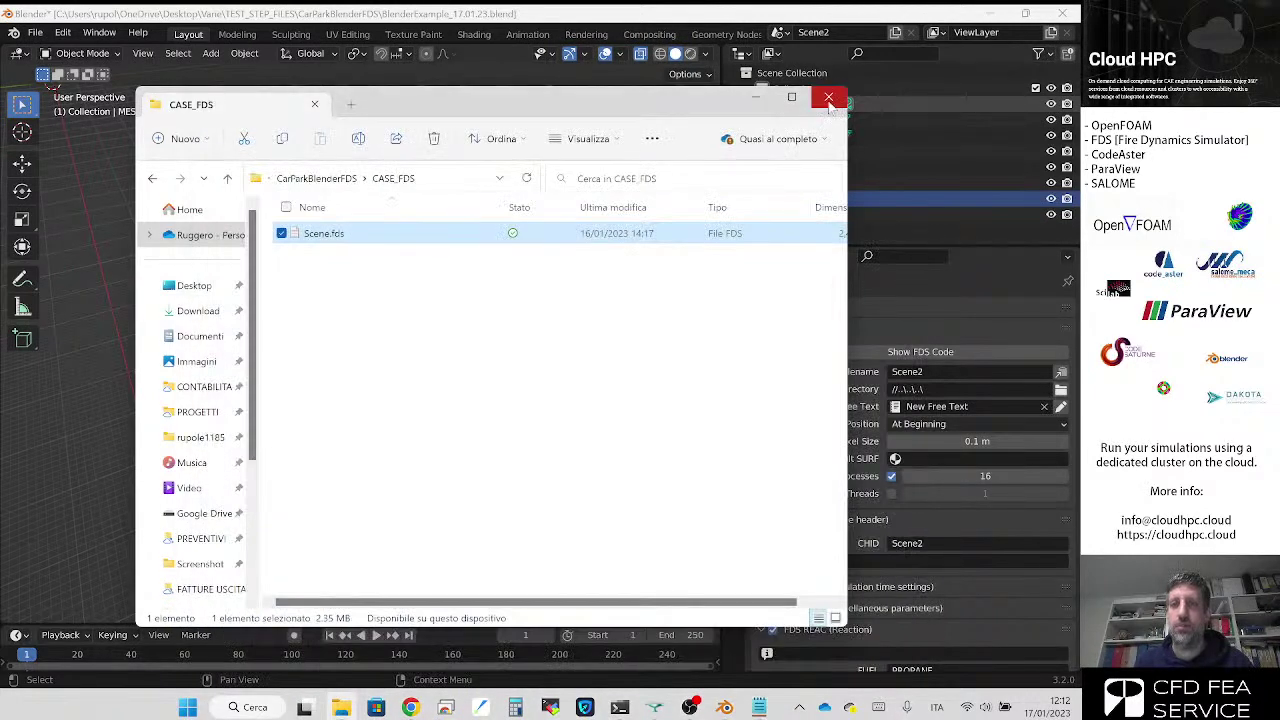
Step: Minimize Blender, switch to the List simulations page in Chrome, and inspect its cloud.cfdfeaservice.it web address
click(989, 13)
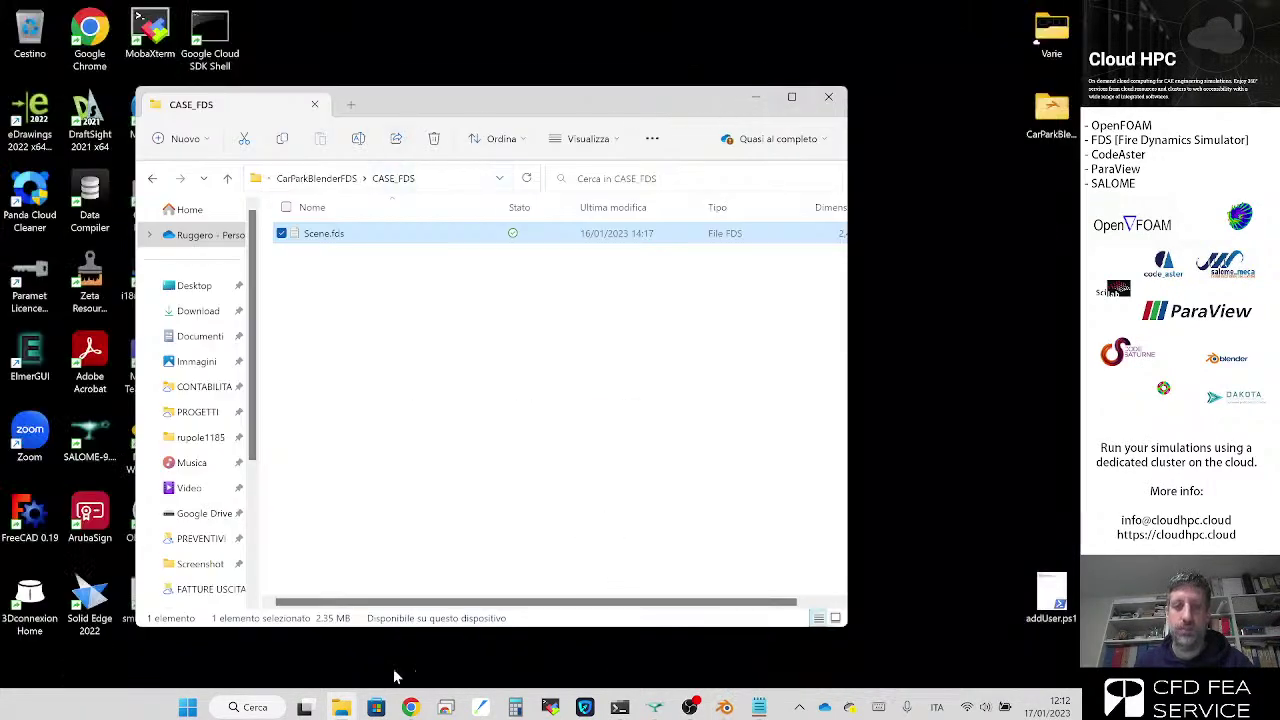
click(410, 707)
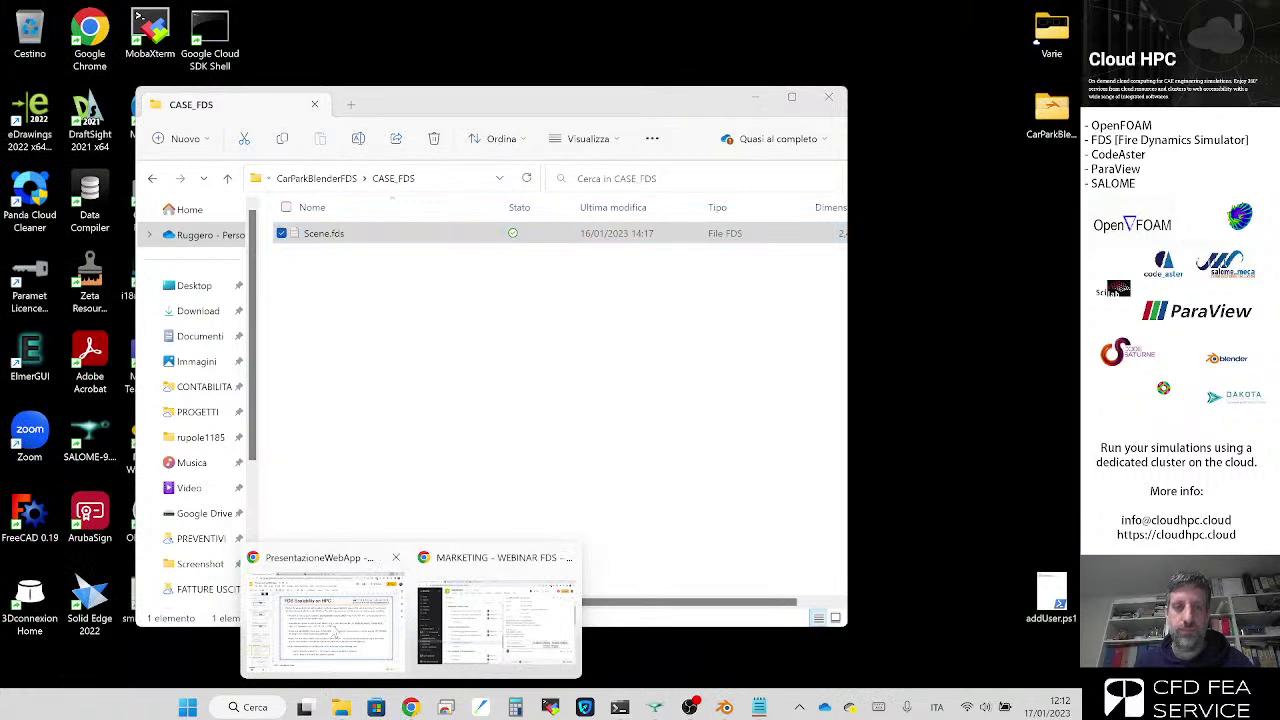
click(397, 637)
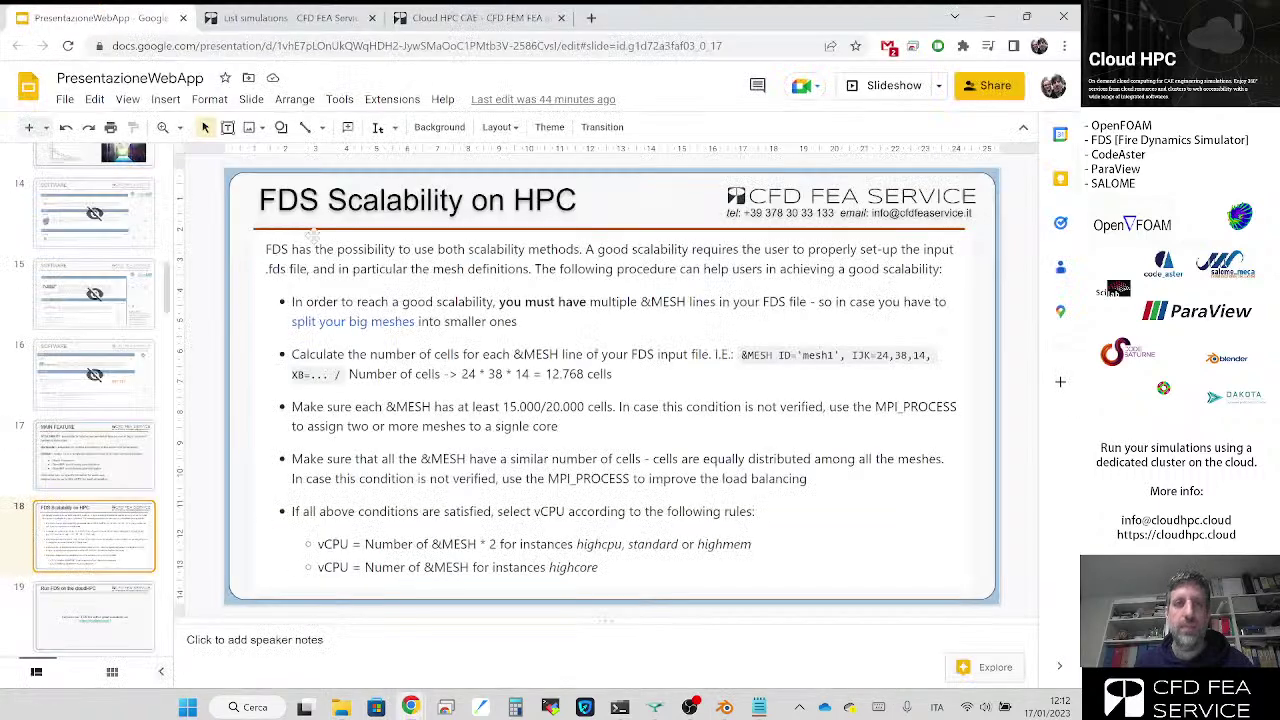
click(298, 17)
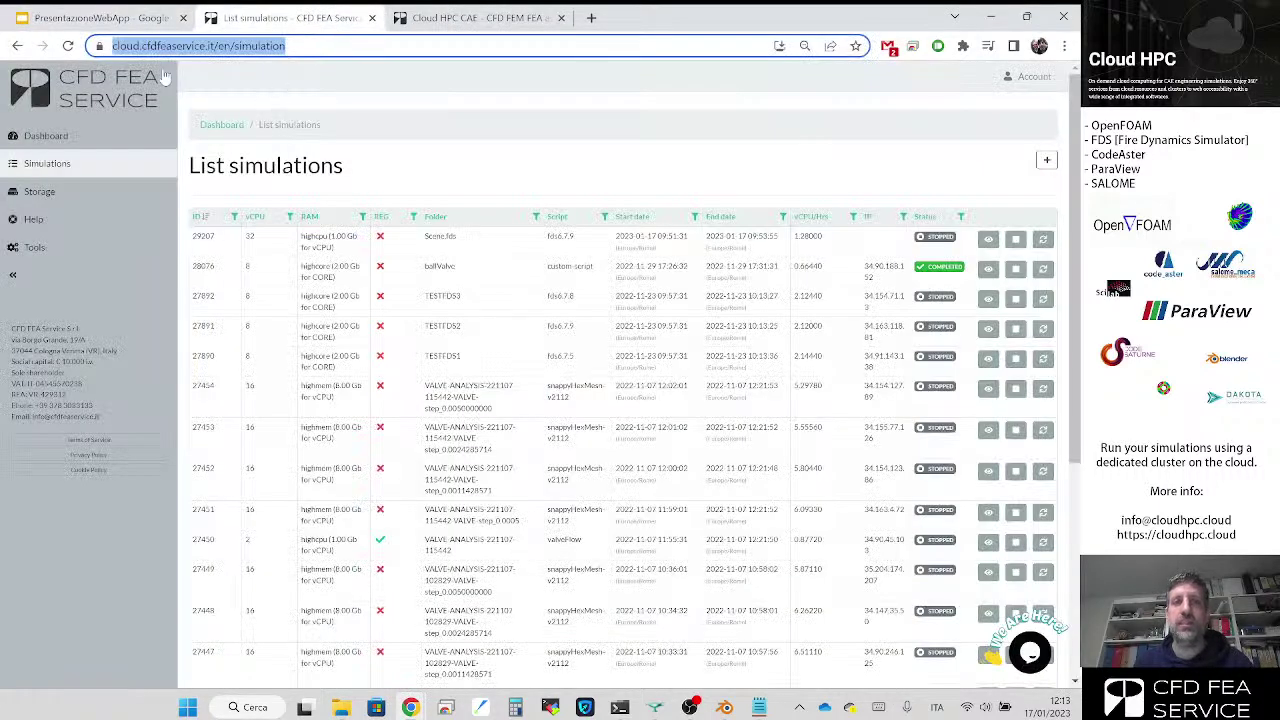
double_click(125, 48)
drag(178, 46, 241, 46)
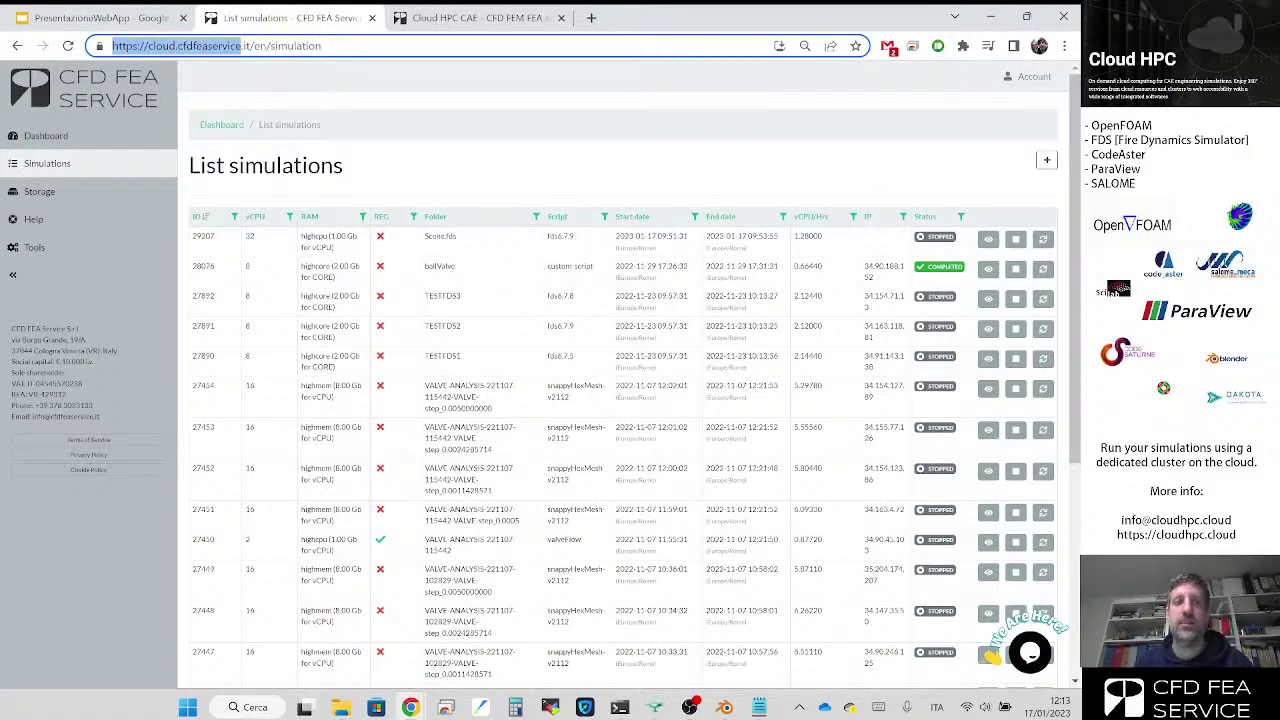
click(252, 51)
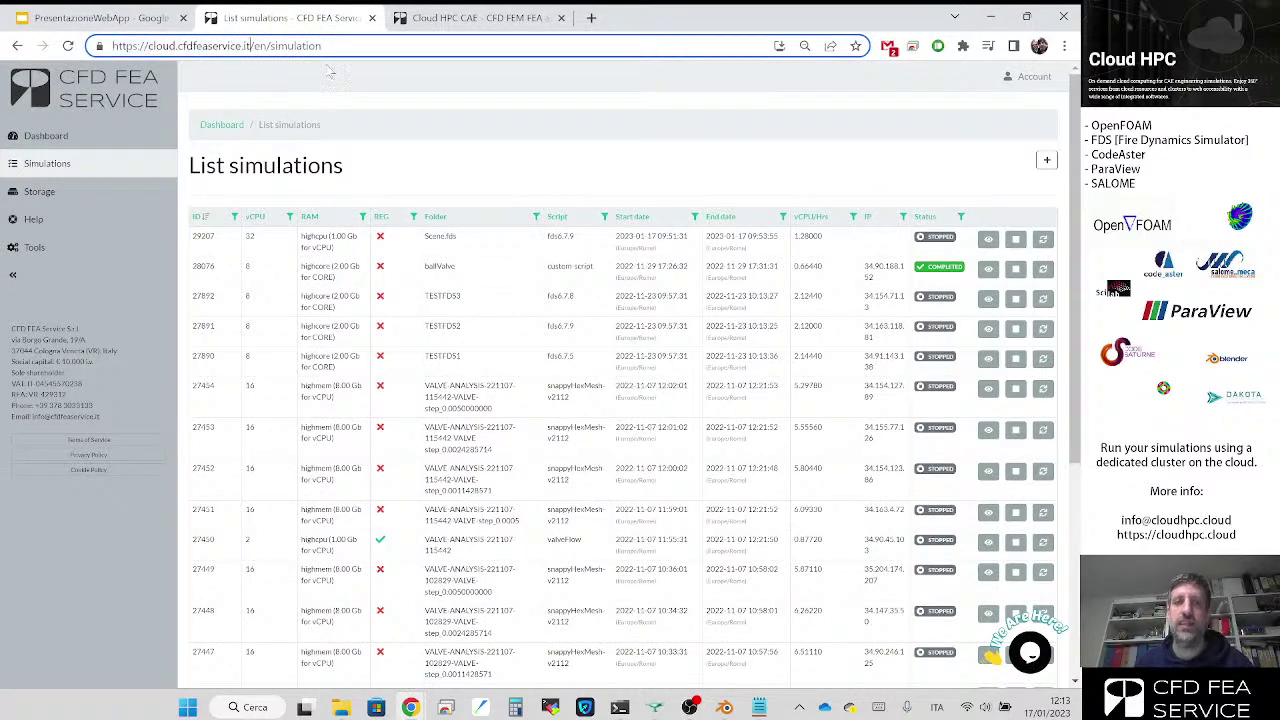
Step: Review the cloudhpc.cloud home page and its registration form, and close that page
click(497, 18)
double_click(165, 46)
triple_click(181, 47)
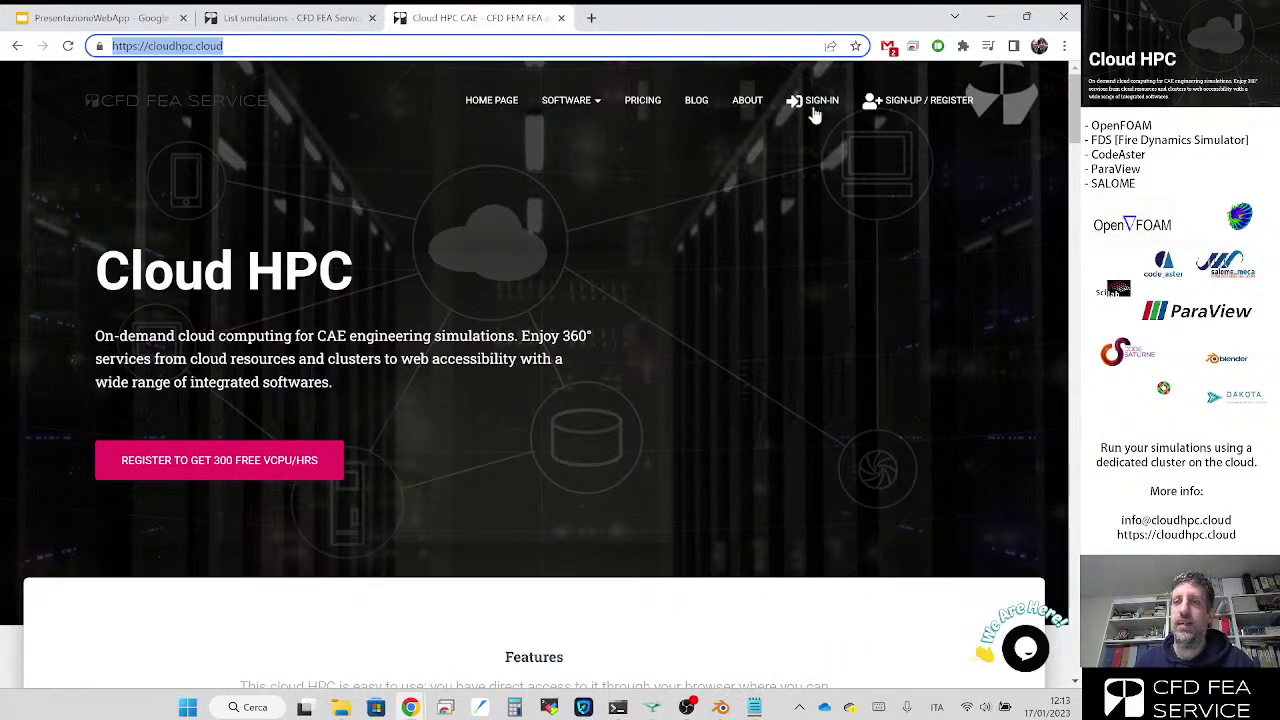
click(910, 104)
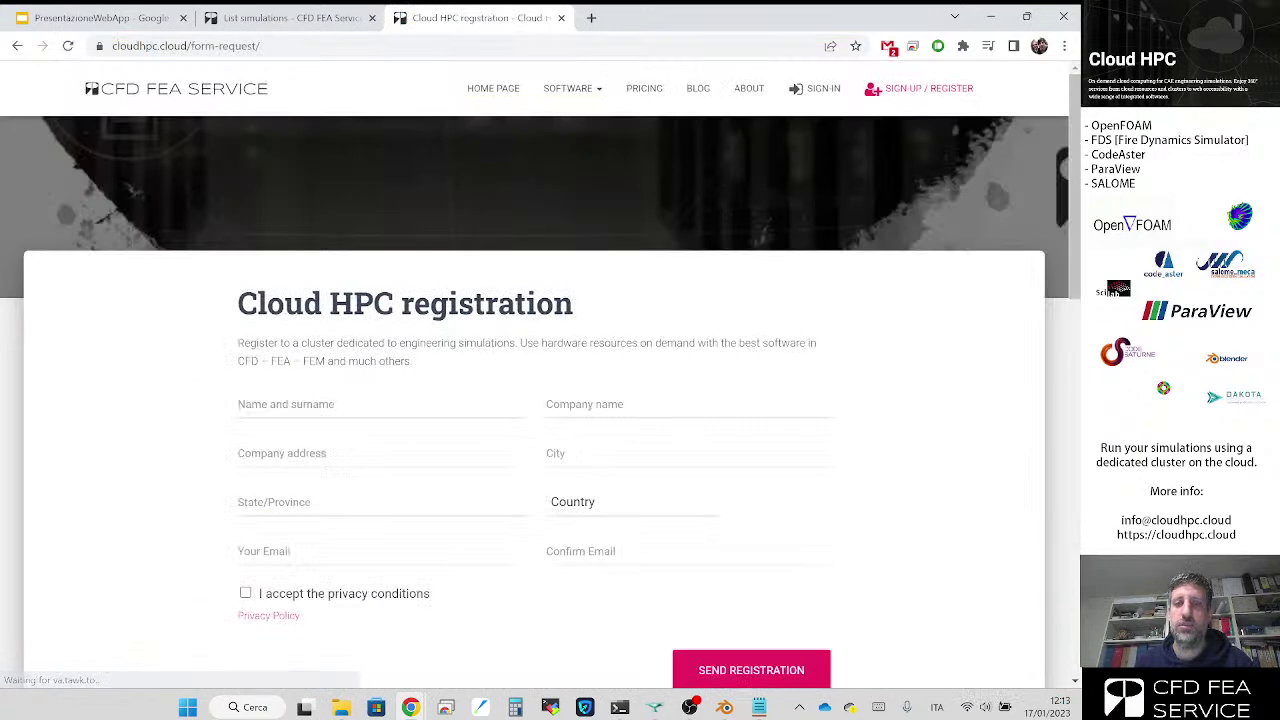
scroll(438, 434, down, 6)
scroll(438, 434, up, 5)
middle_click(467, 20)
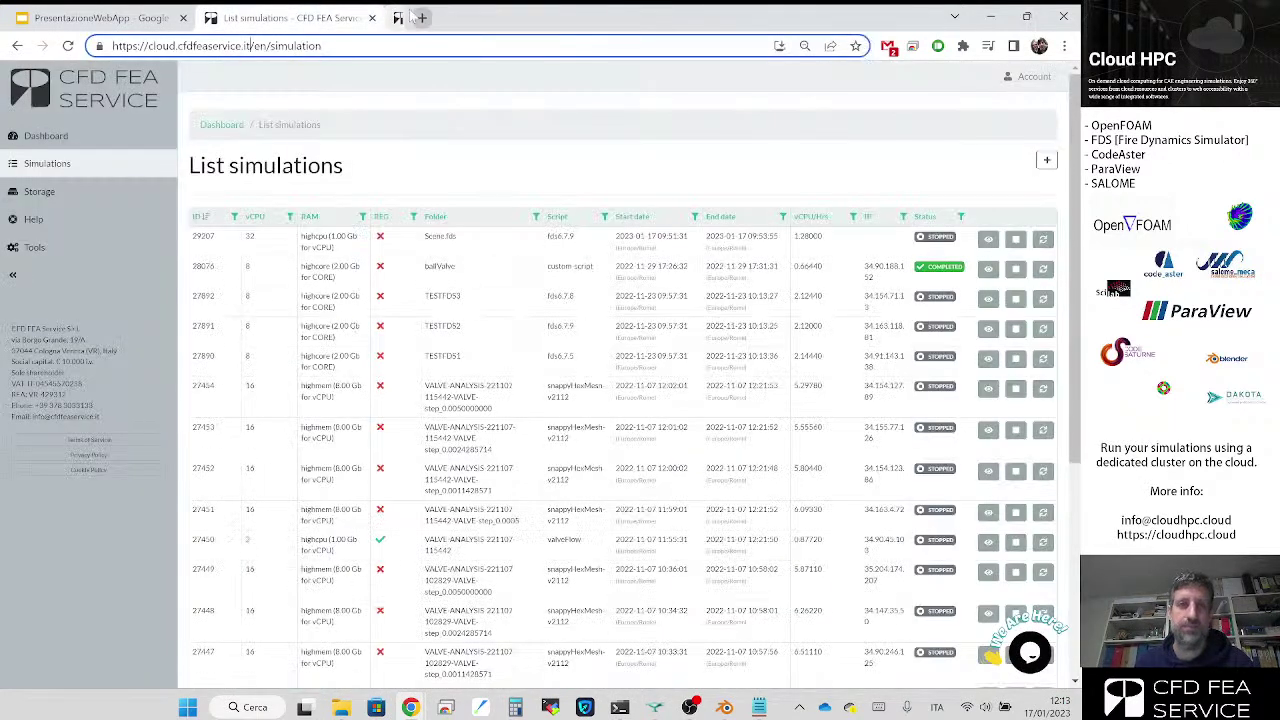
Step: Go to the cloud storage and sign in with the saved username and account password
click(145, 204)
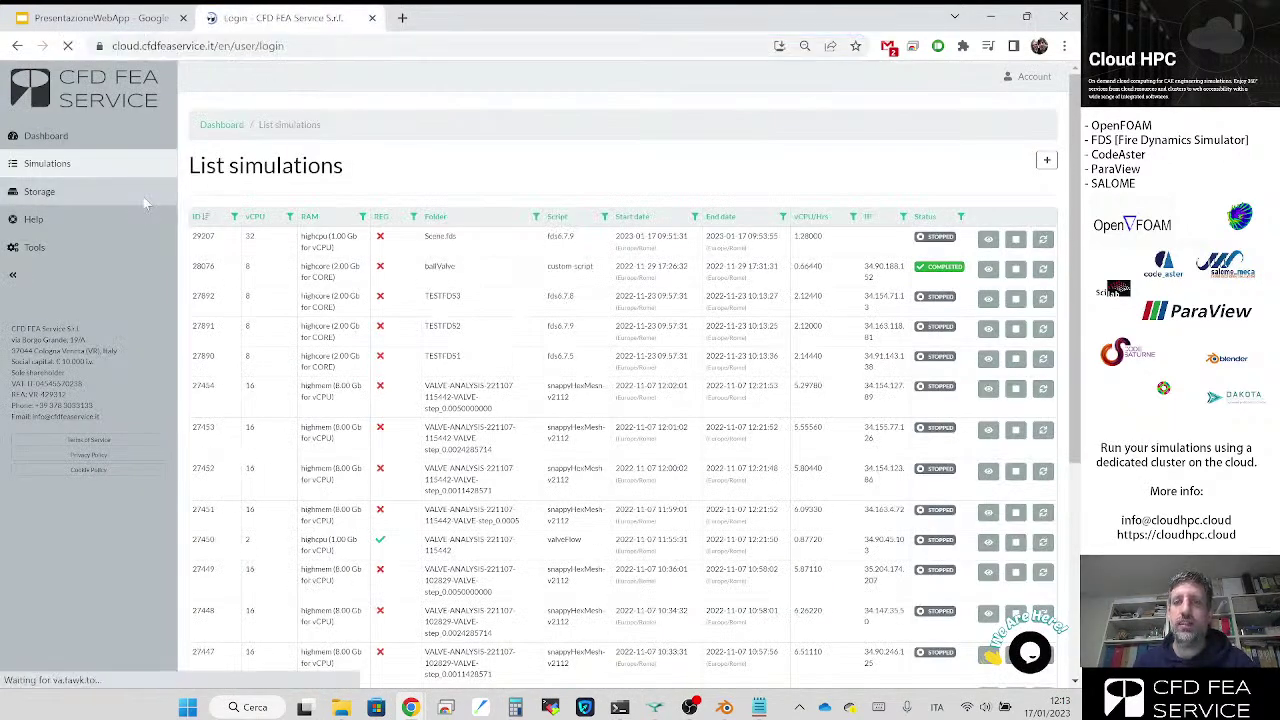
click(510, 238)
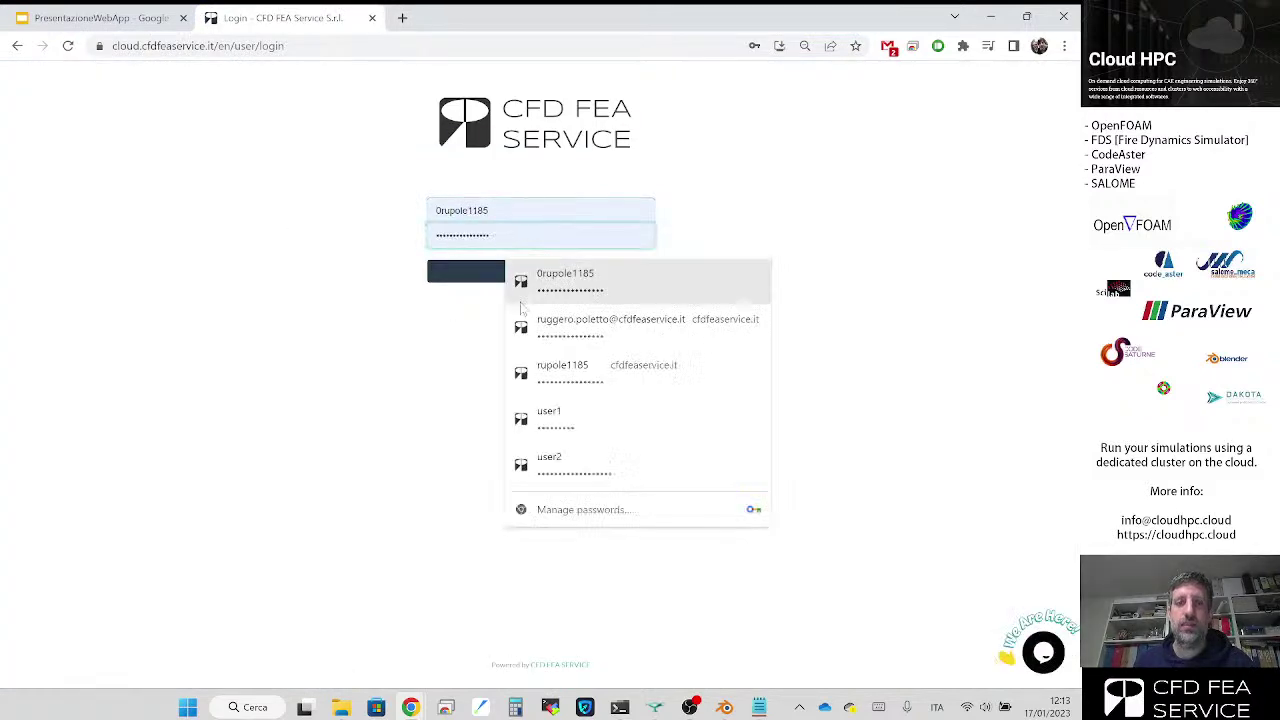
click(540, 415)
click(517, 272)
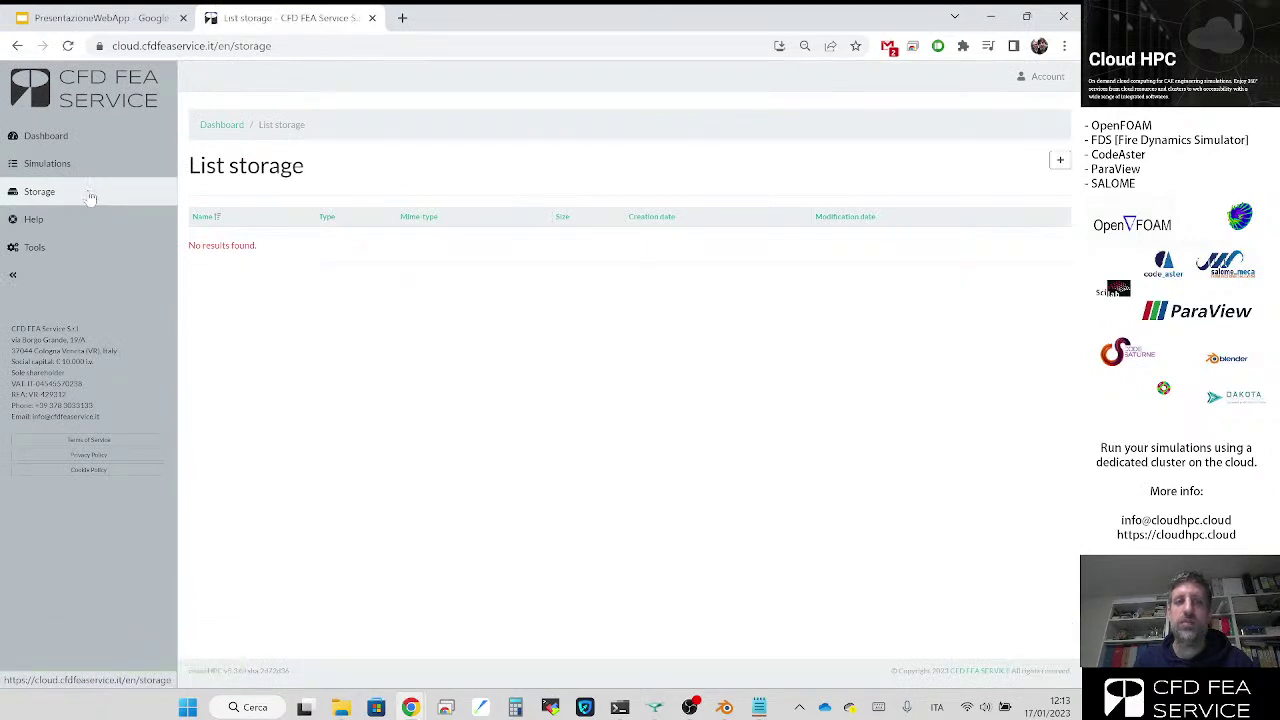
Step: Upload Scene.fds from the CASE_FDS folder to the root directory of the cloud storage and check its entry
click(1060, 160)
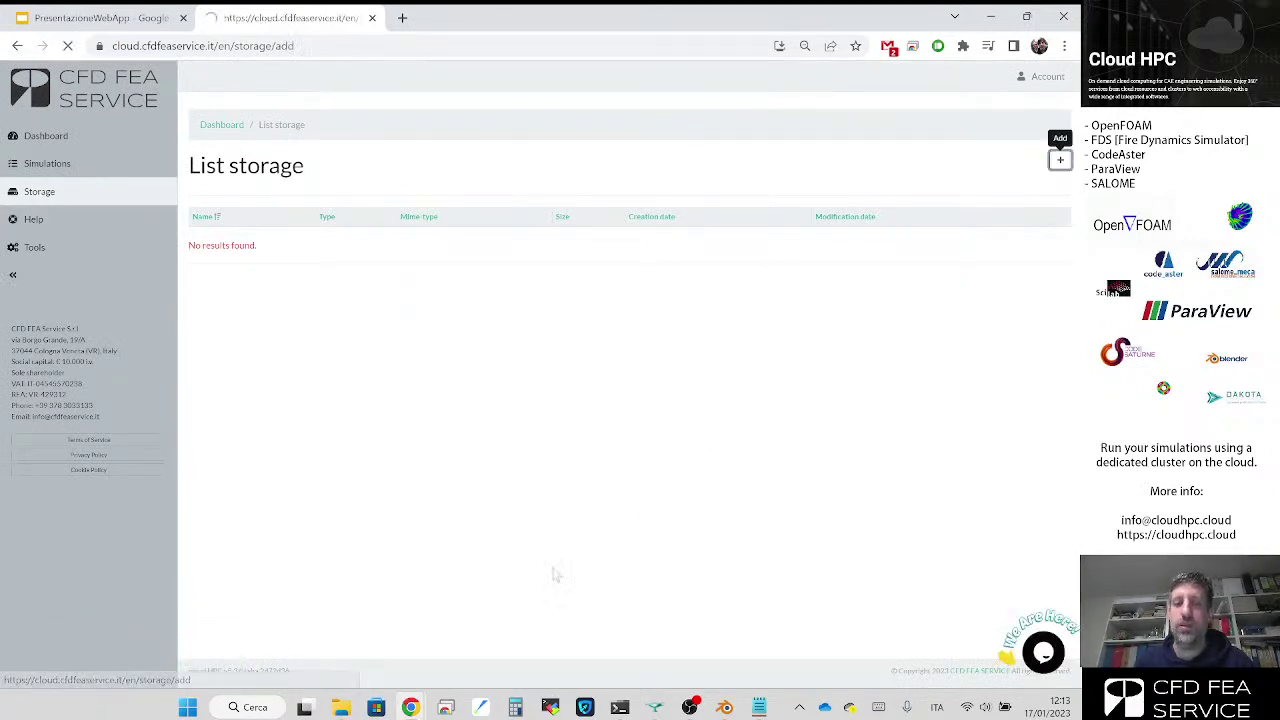
click(560, 454)
drag(522, 110, 1046, 131)
drag(848, 254, 480, 478)
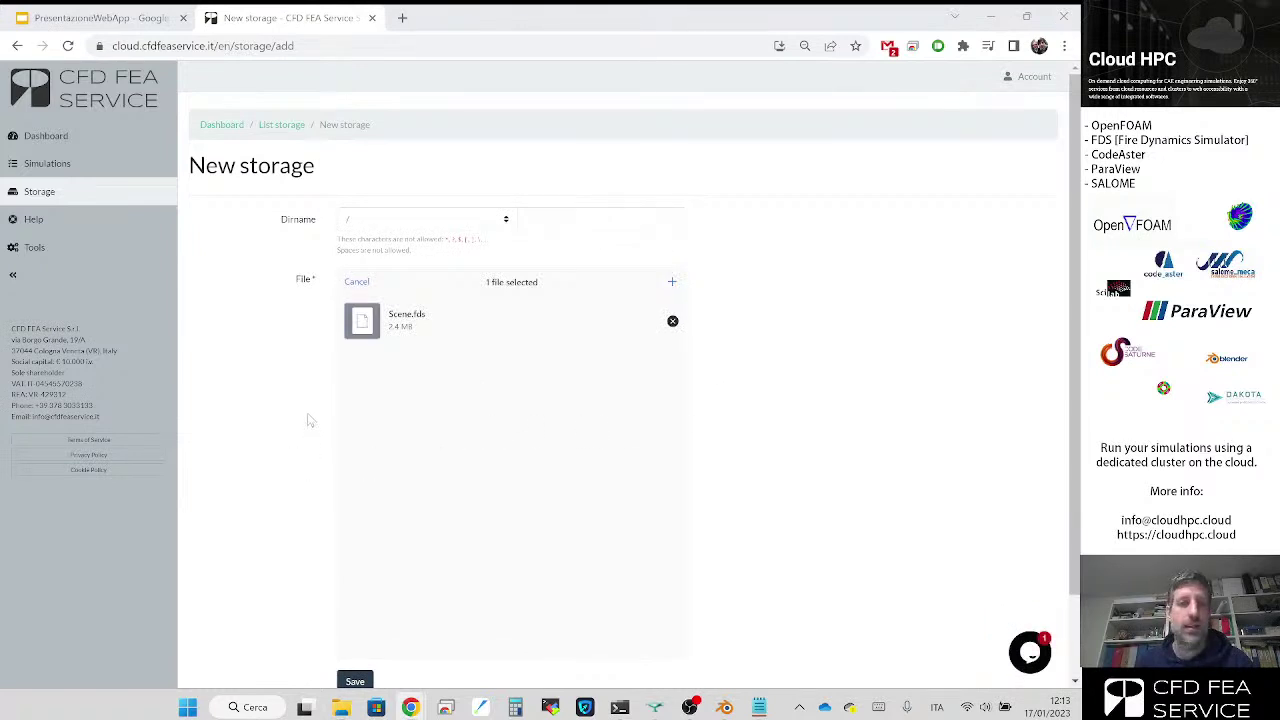
click(355, 681)
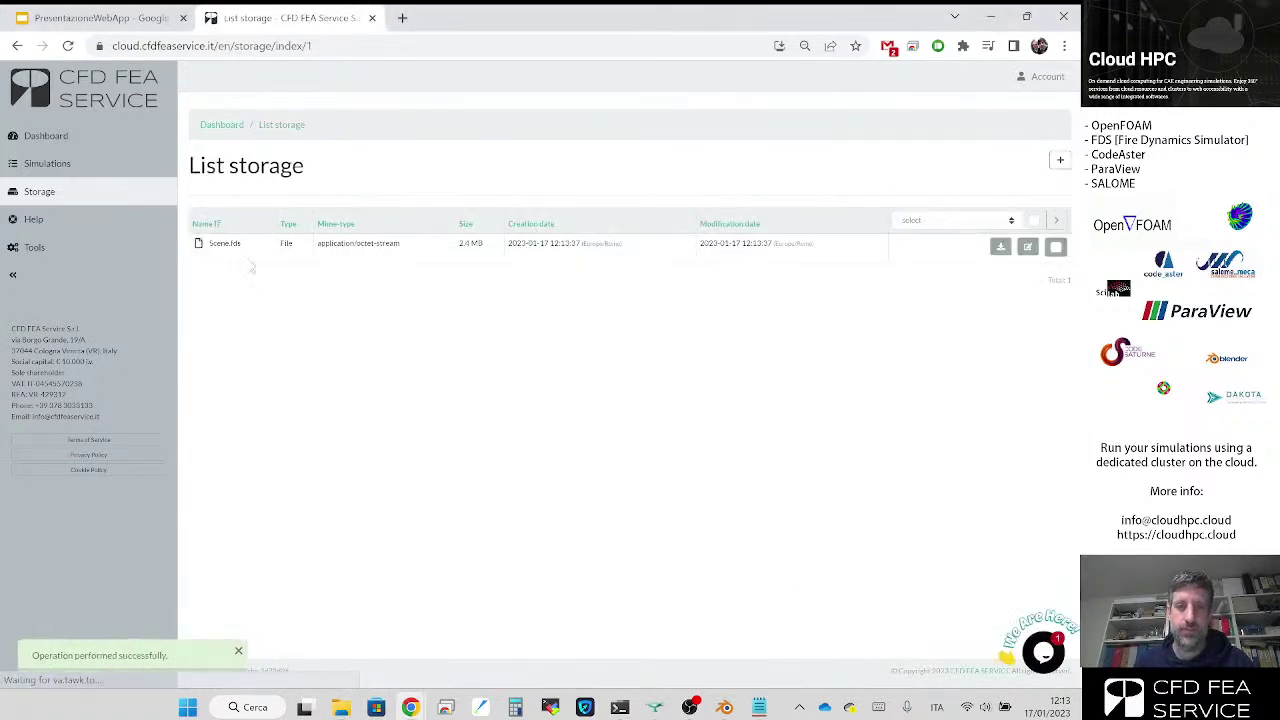
drag(208, 244, 729, 285)
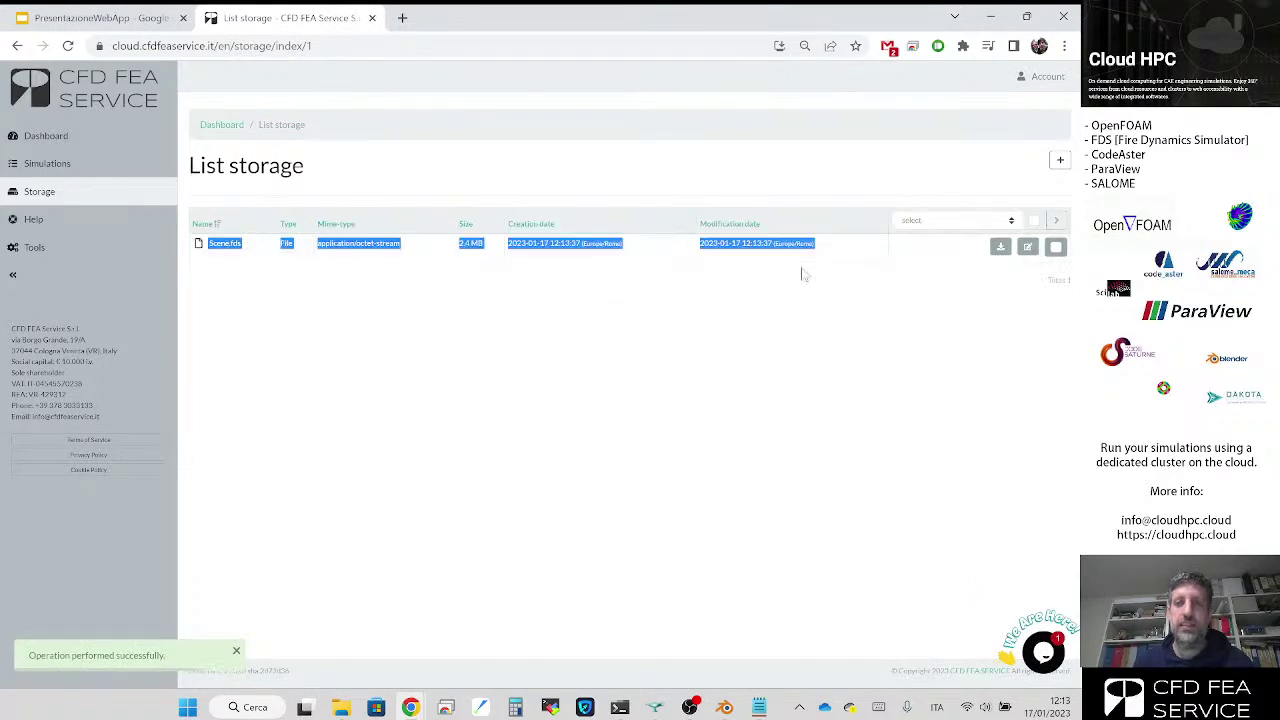
click(443, 271)
Step: Start a new simulation from the simulations list and show the available vCPU counts
click(128, 168)
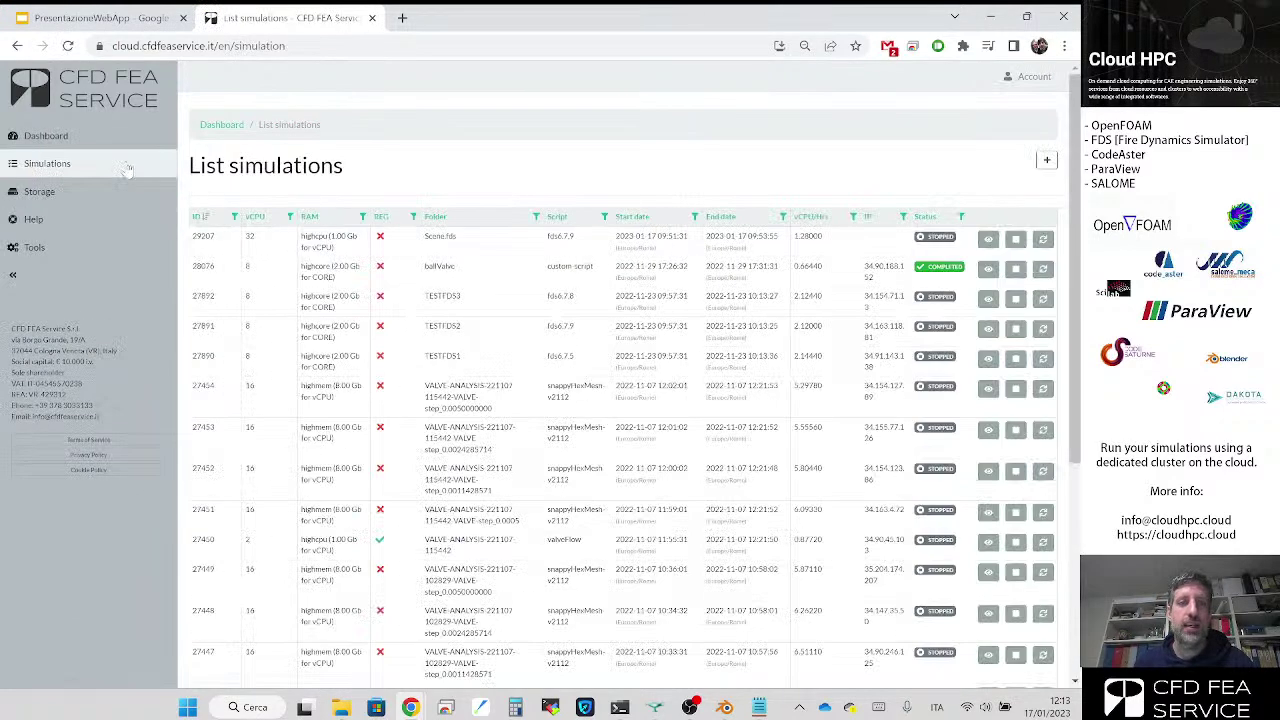
click(1047, 160)
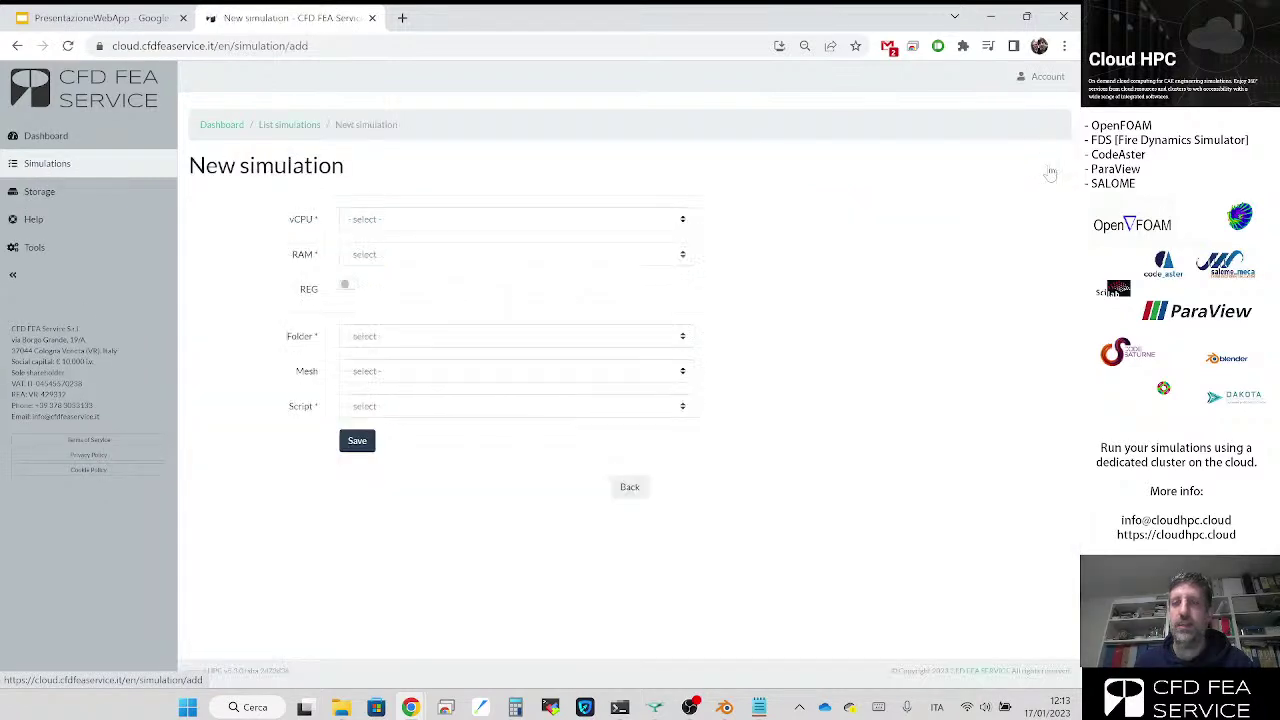
click(449, 221)
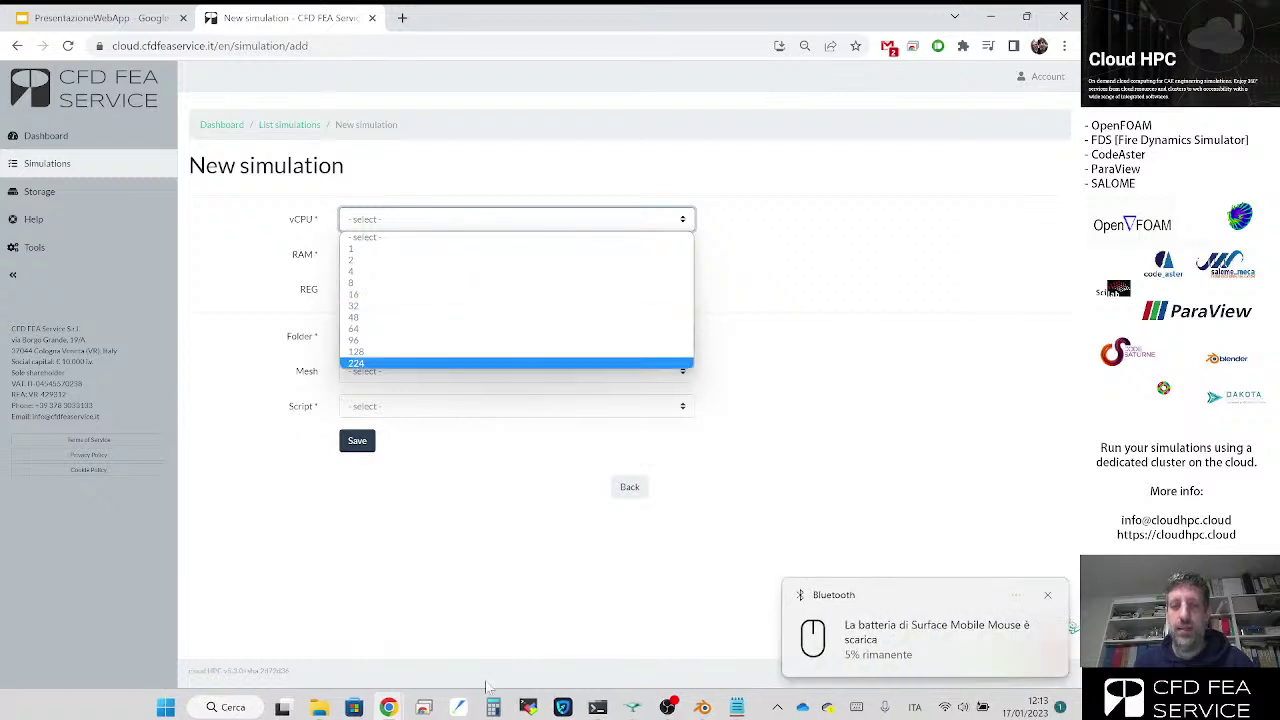
Step: Consult the vCPU selection rules on the FDS Scalability on HPC slide and return to the new simulation form
mouse_move(388, 707)
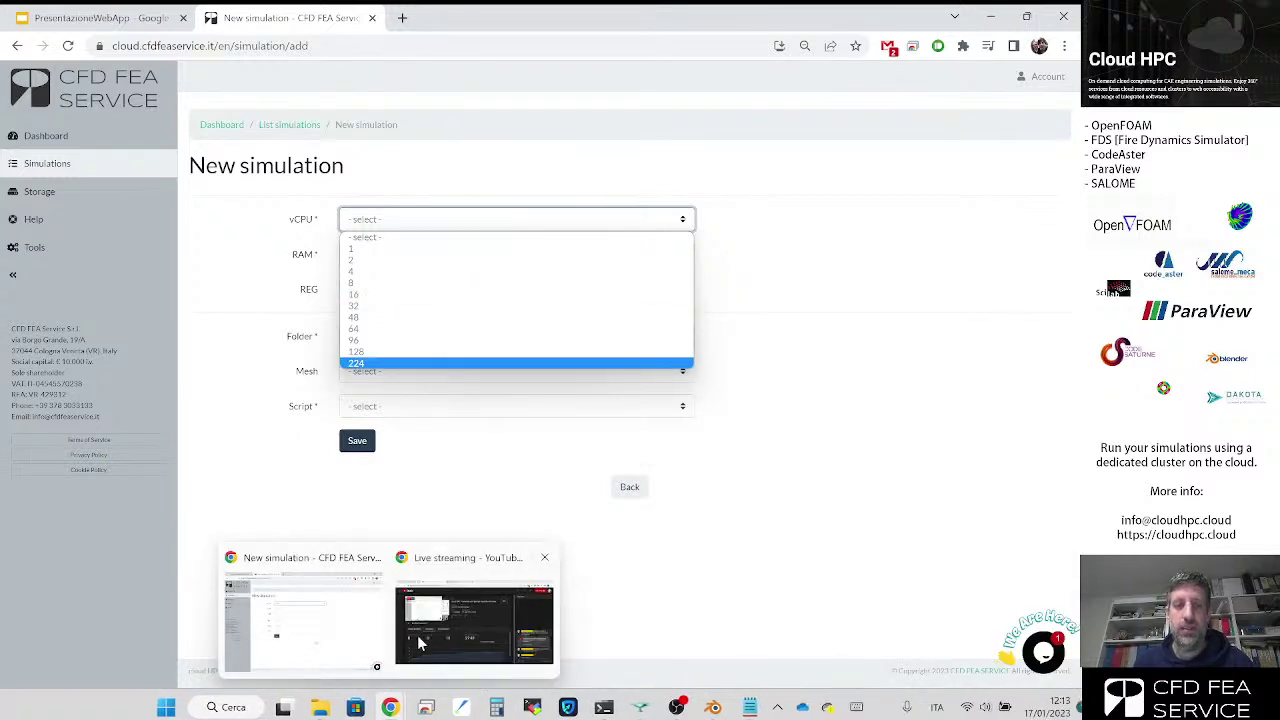
click(330, 645)
click(95, 17)
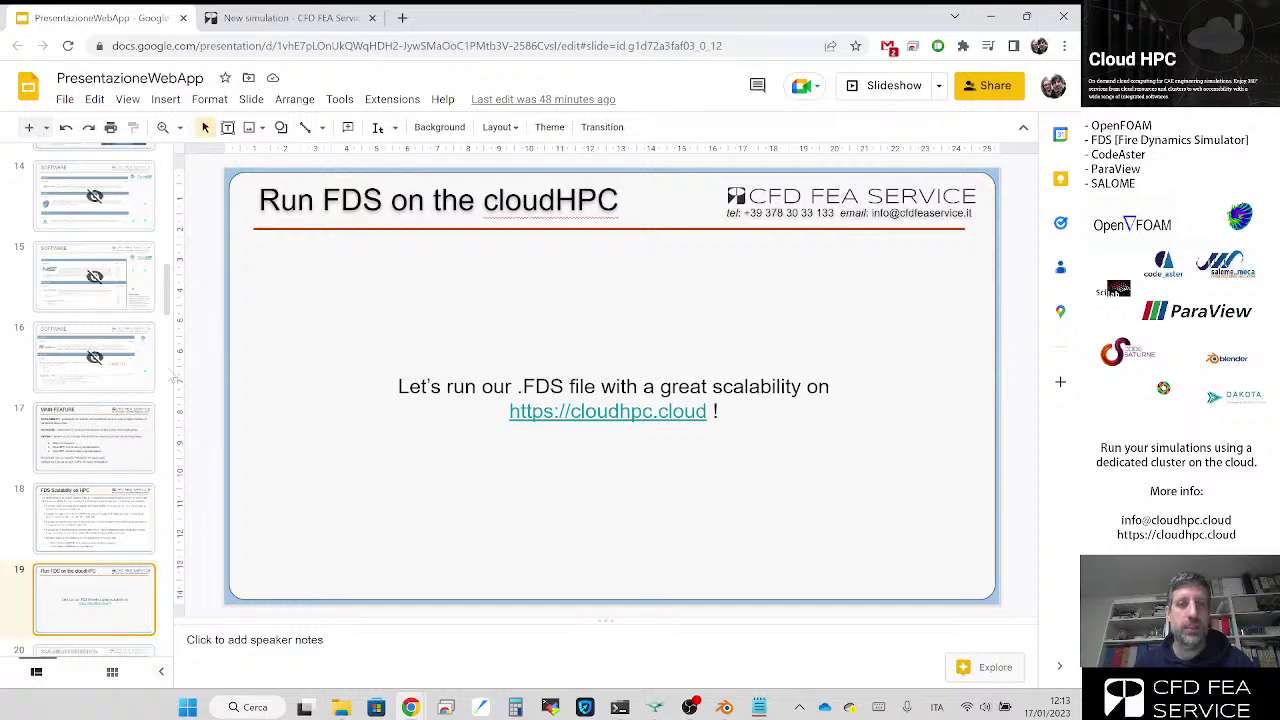
click(118, 494)
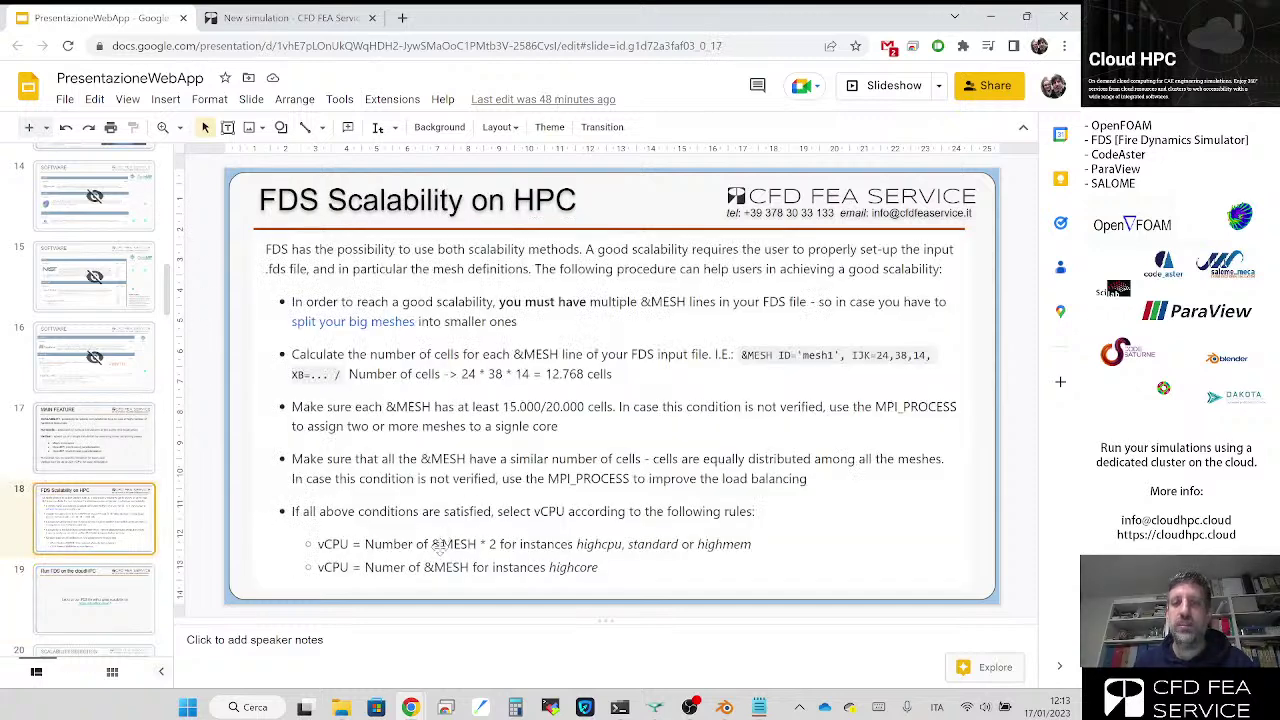
click(322, 15)
Step: Set the simulation's vCPU to 32 and its RAM to highcpu (1.00 Gb for vCPU)
click(436, 216)
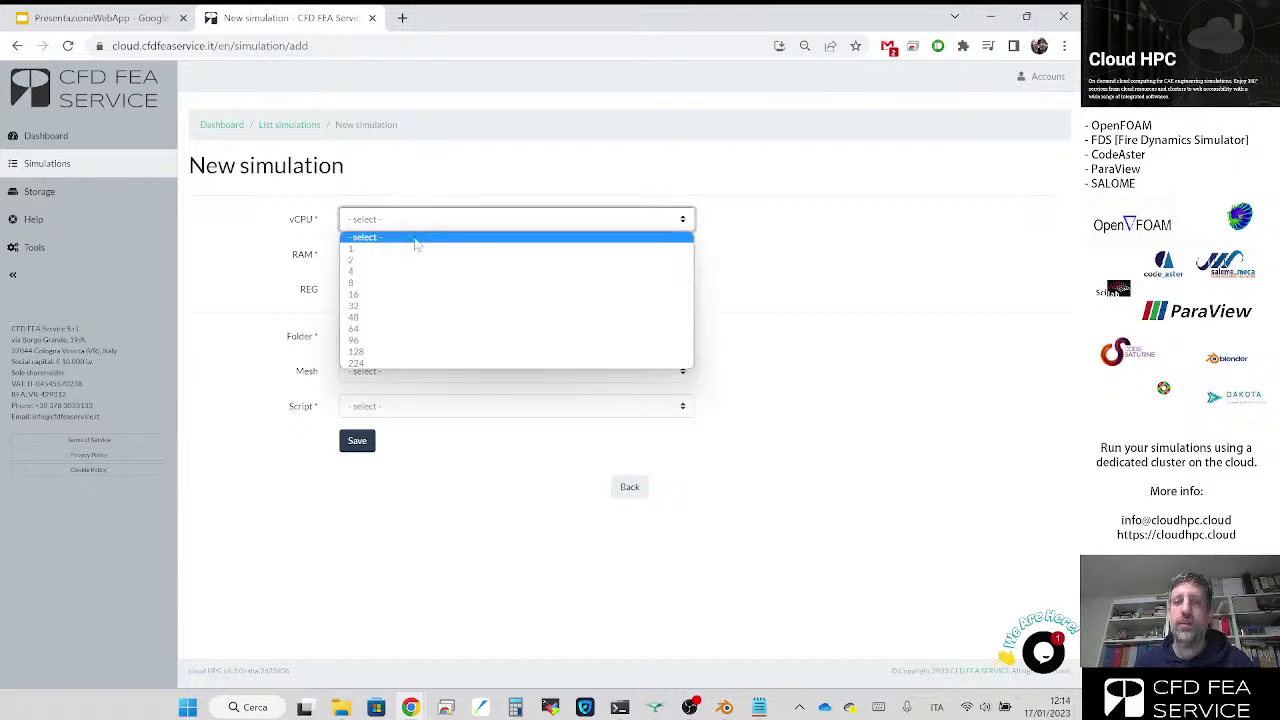
click(400, 305)
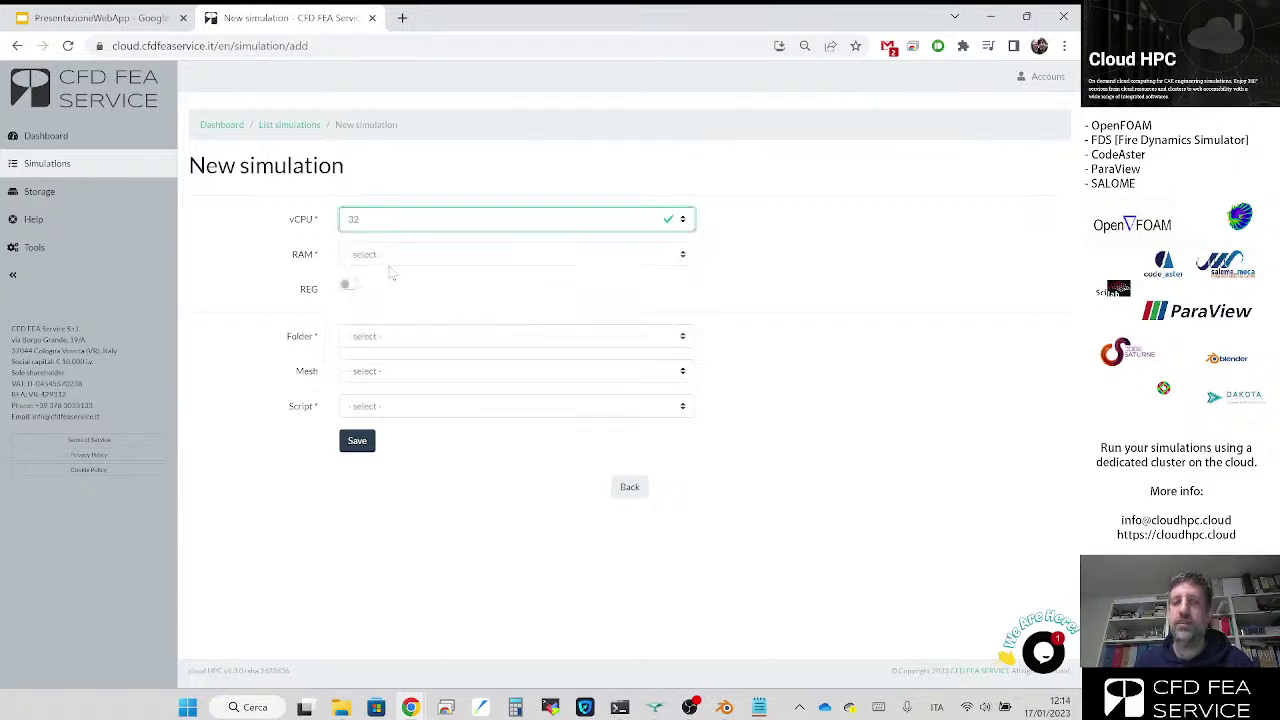
click(391, 257)
click(398, 304)
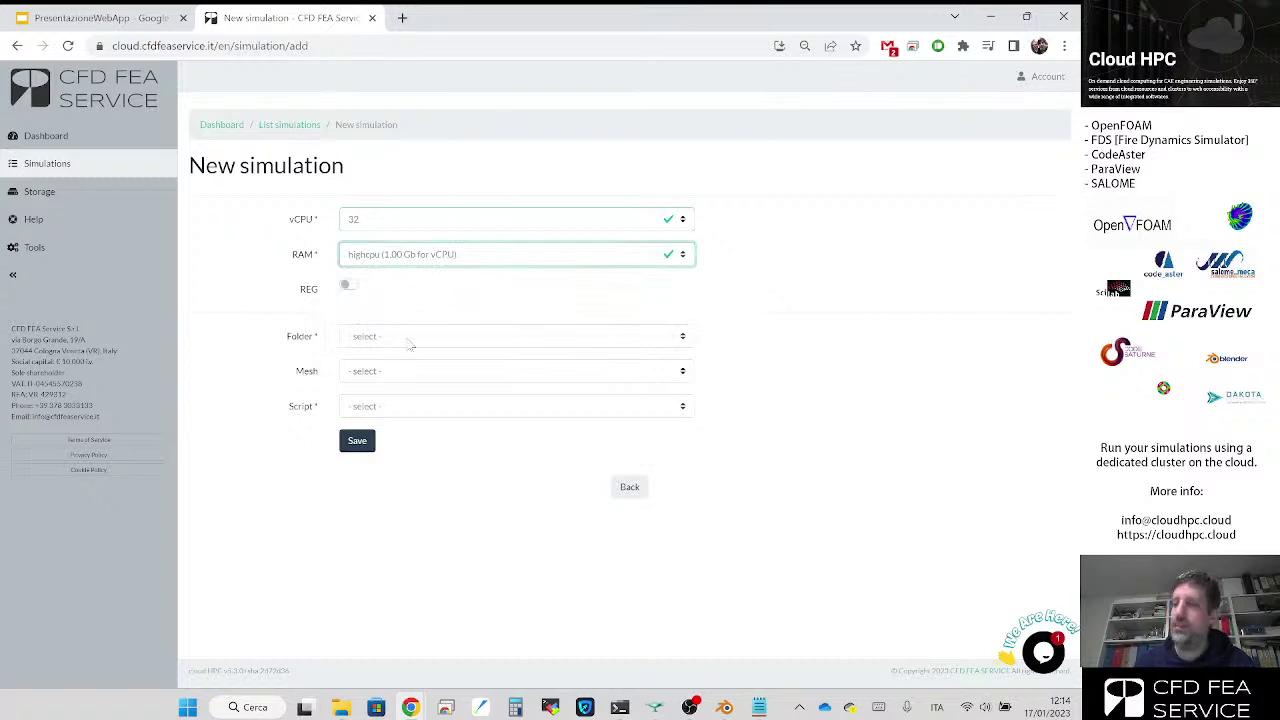
Step: Choose Scene.fds as the folder and fds6.7.9 as the script, save the simulation, and check its list entry
click(409, 341)
click(406, 368)
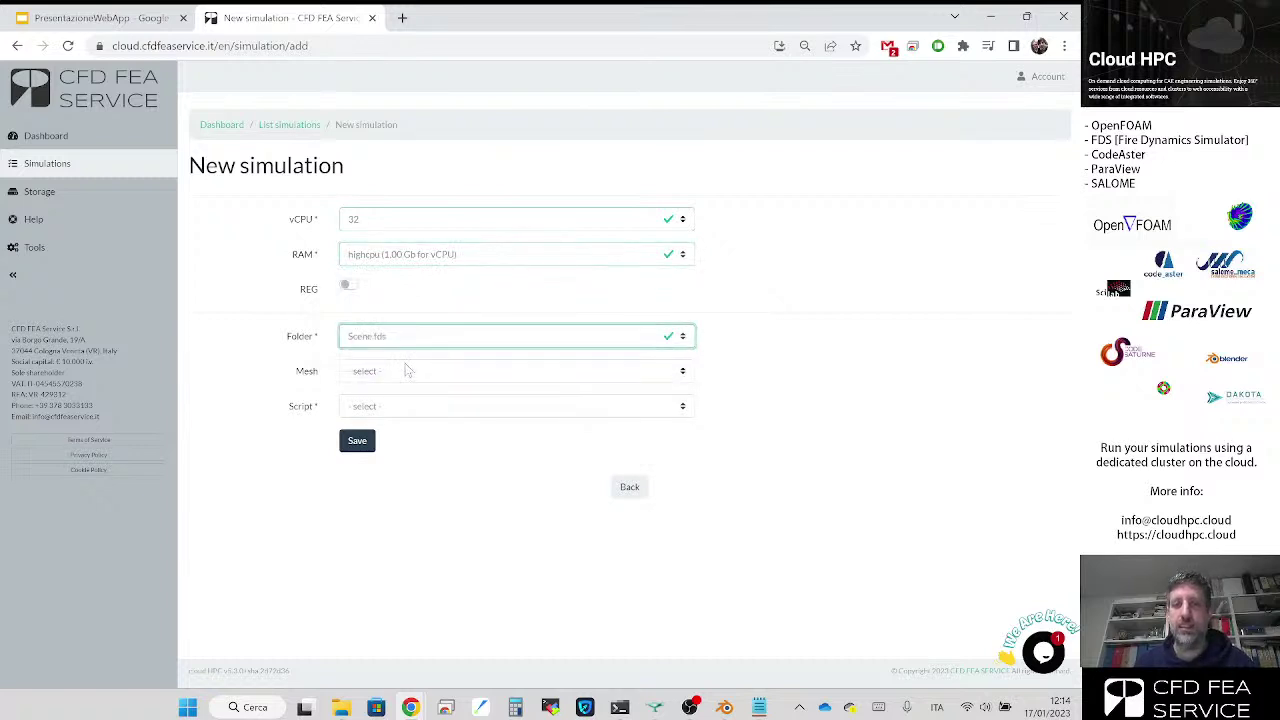
click(409, 405)
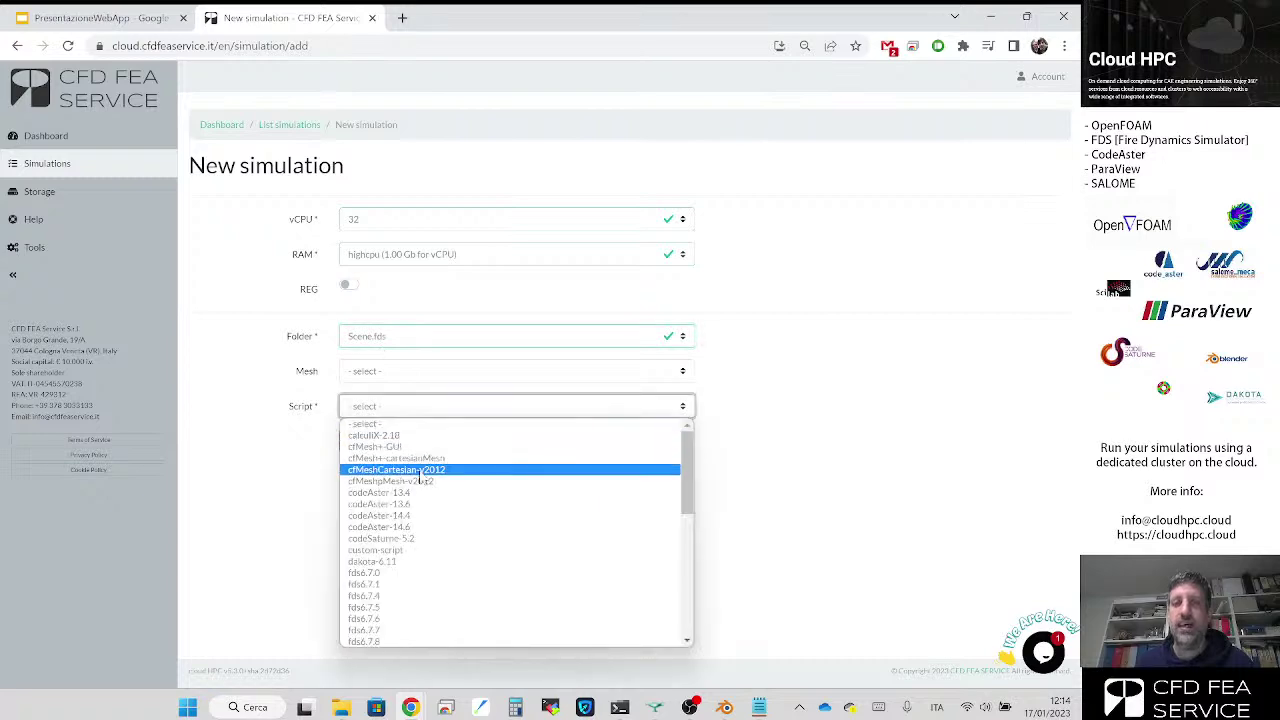
scroll(410, 480, down, 3)
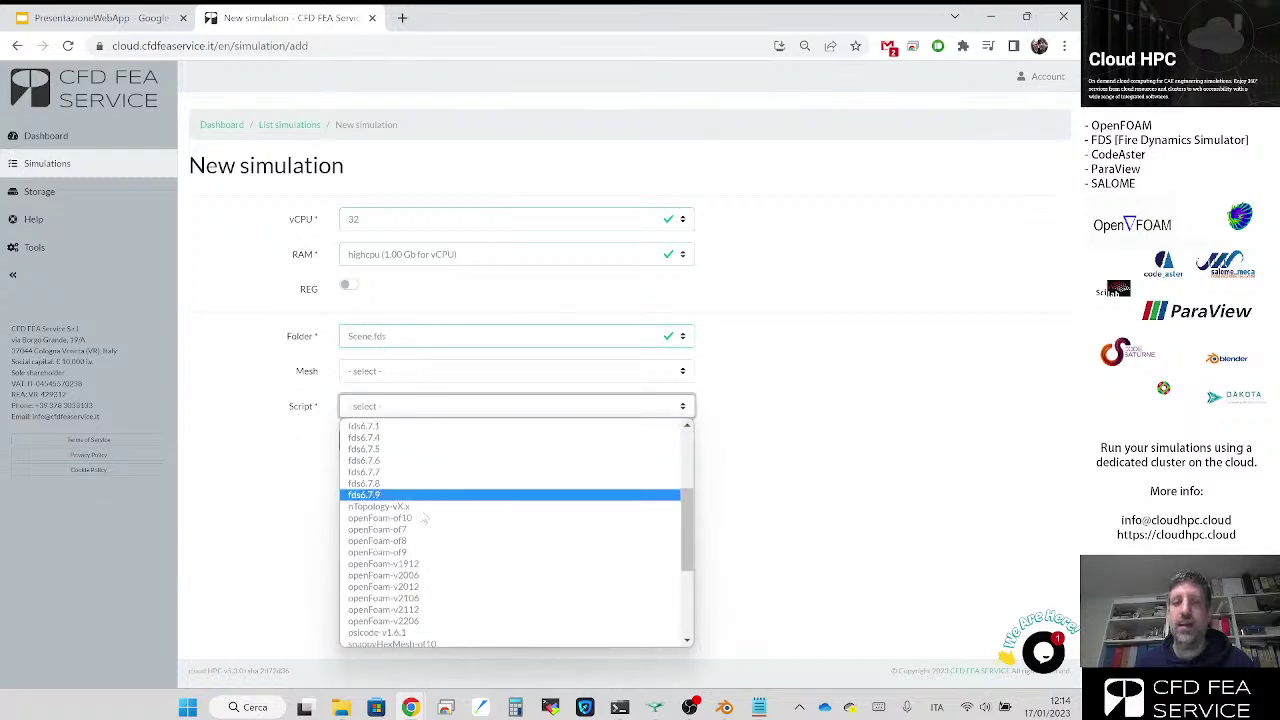
click(399, 497)
click(348, 437)
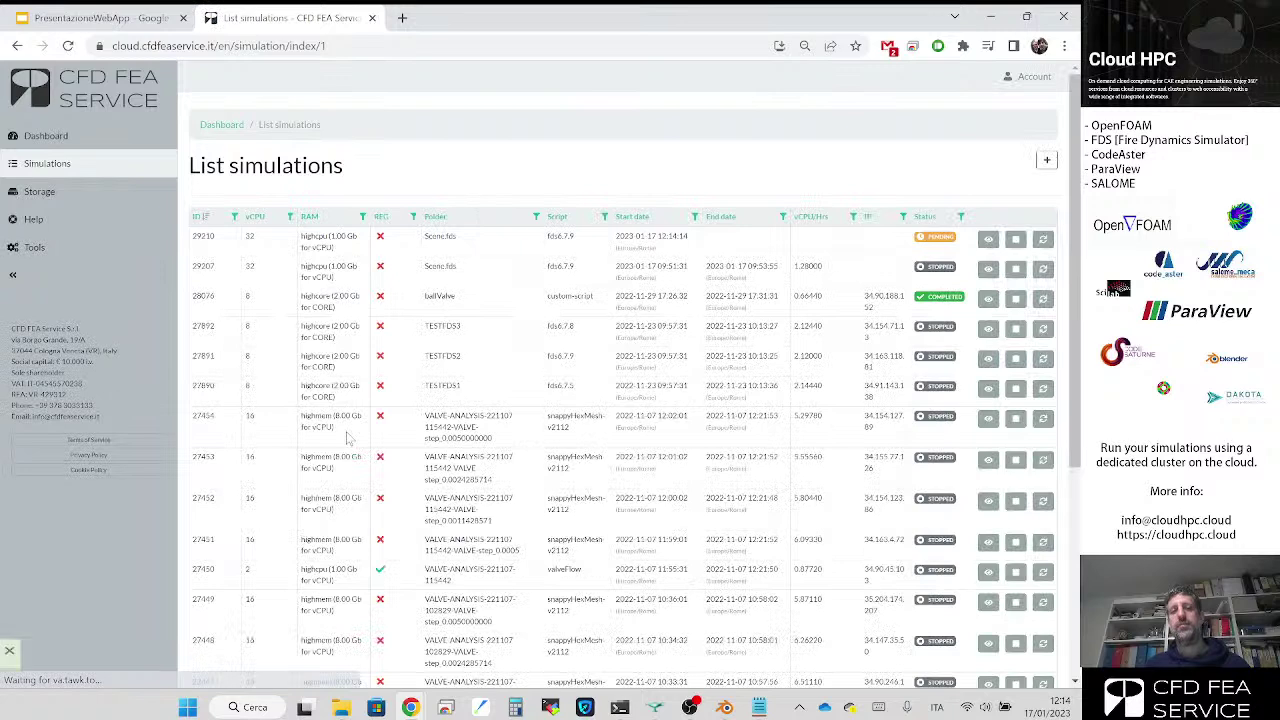
drag(242, 250, 688, 258)
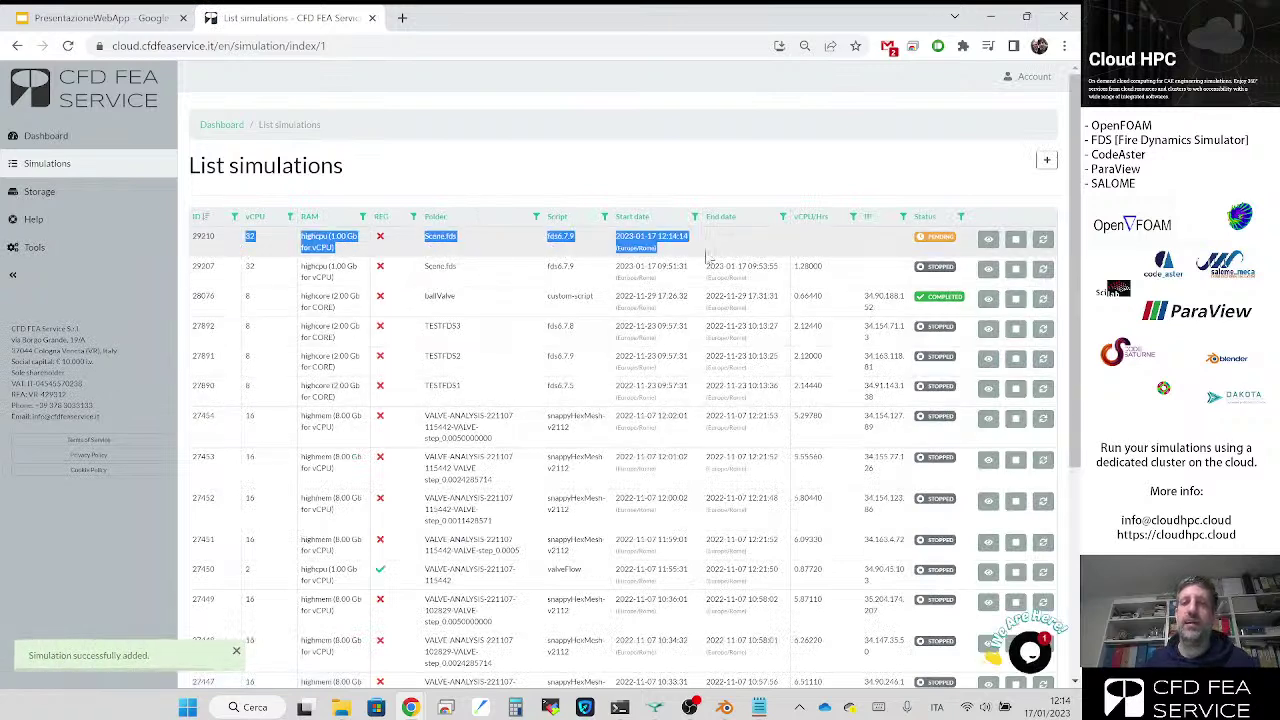
Step: Open the details of the newly added Scene.fds simulation and refresh the page to check its status
click(988, 240)
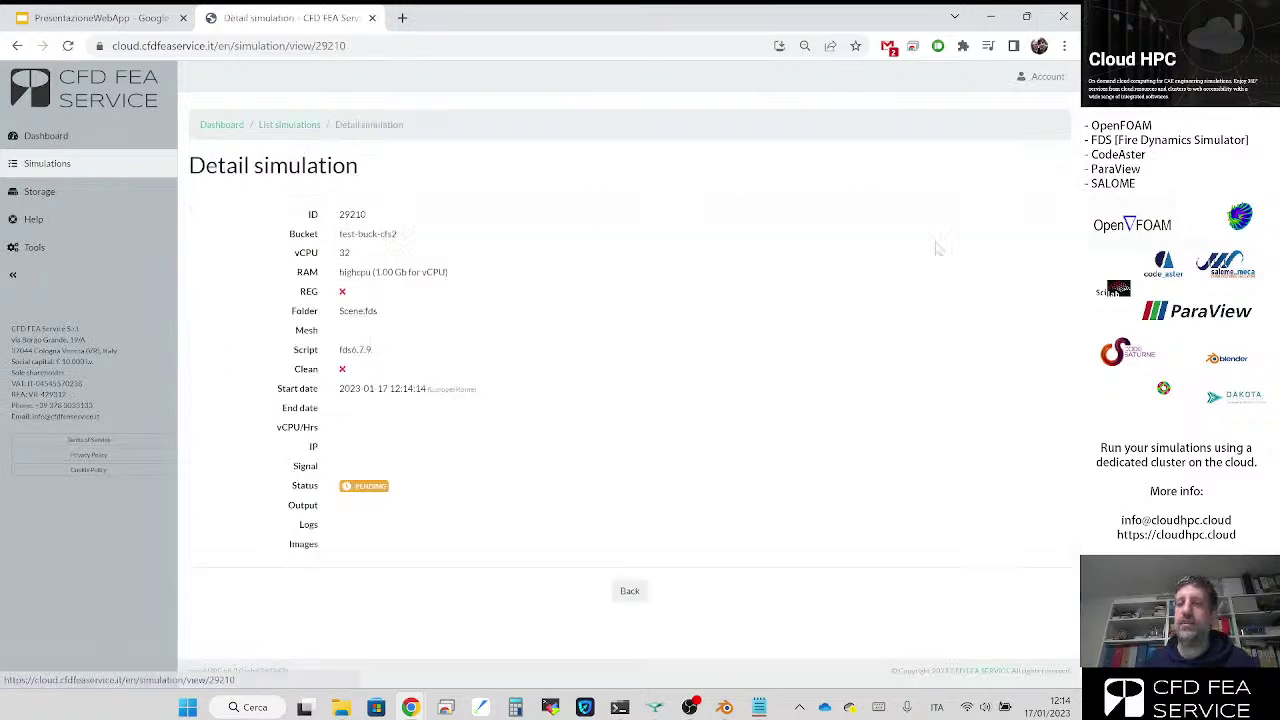
double_click(370, 486)
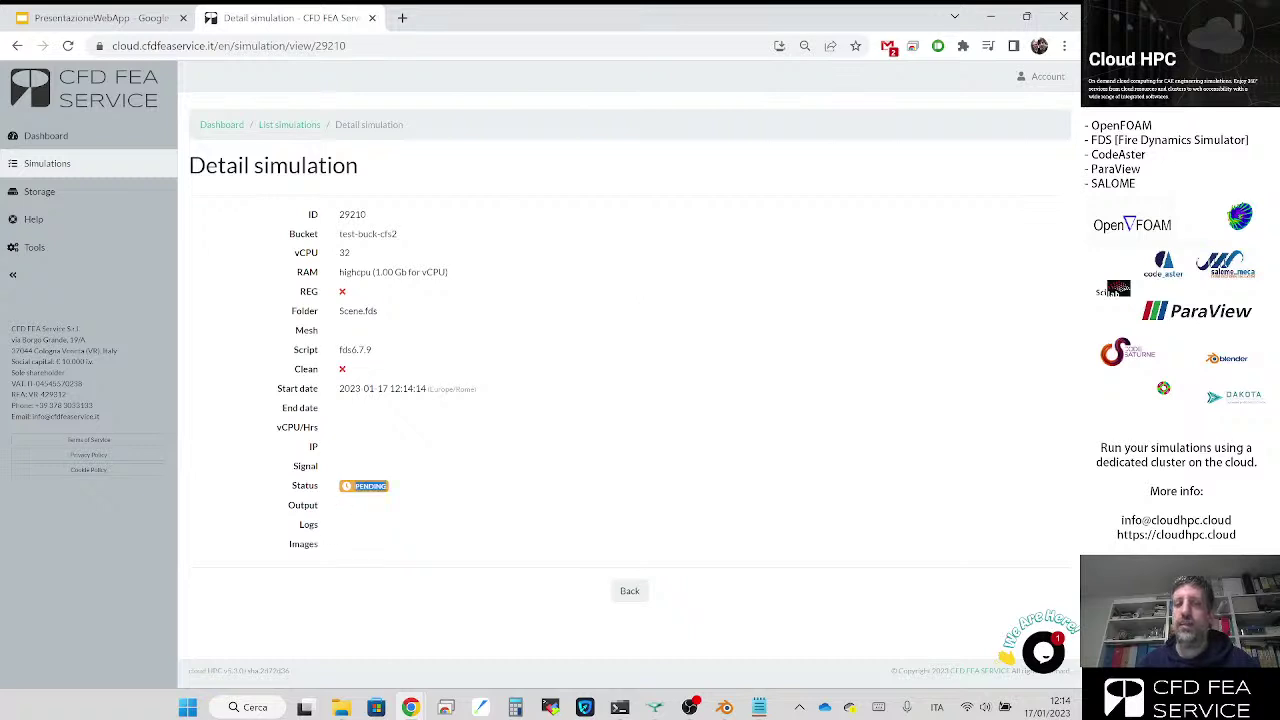
click(324, 492)
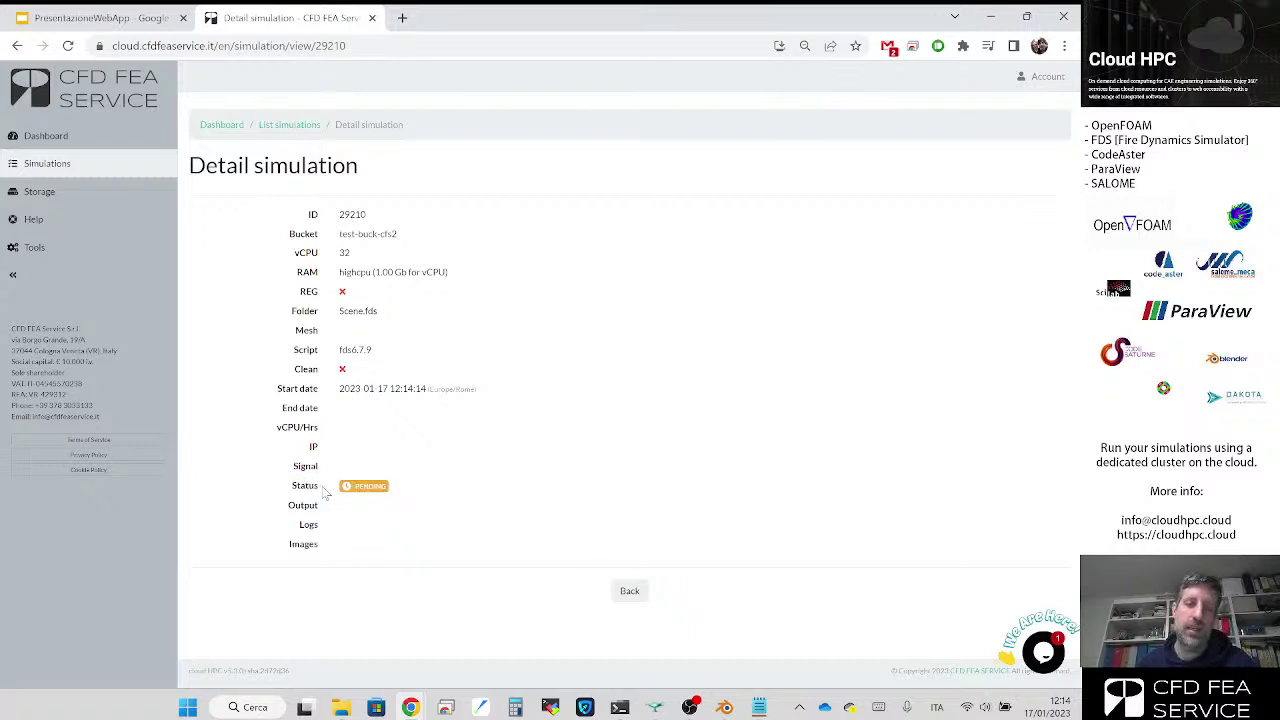
click(382, 48)
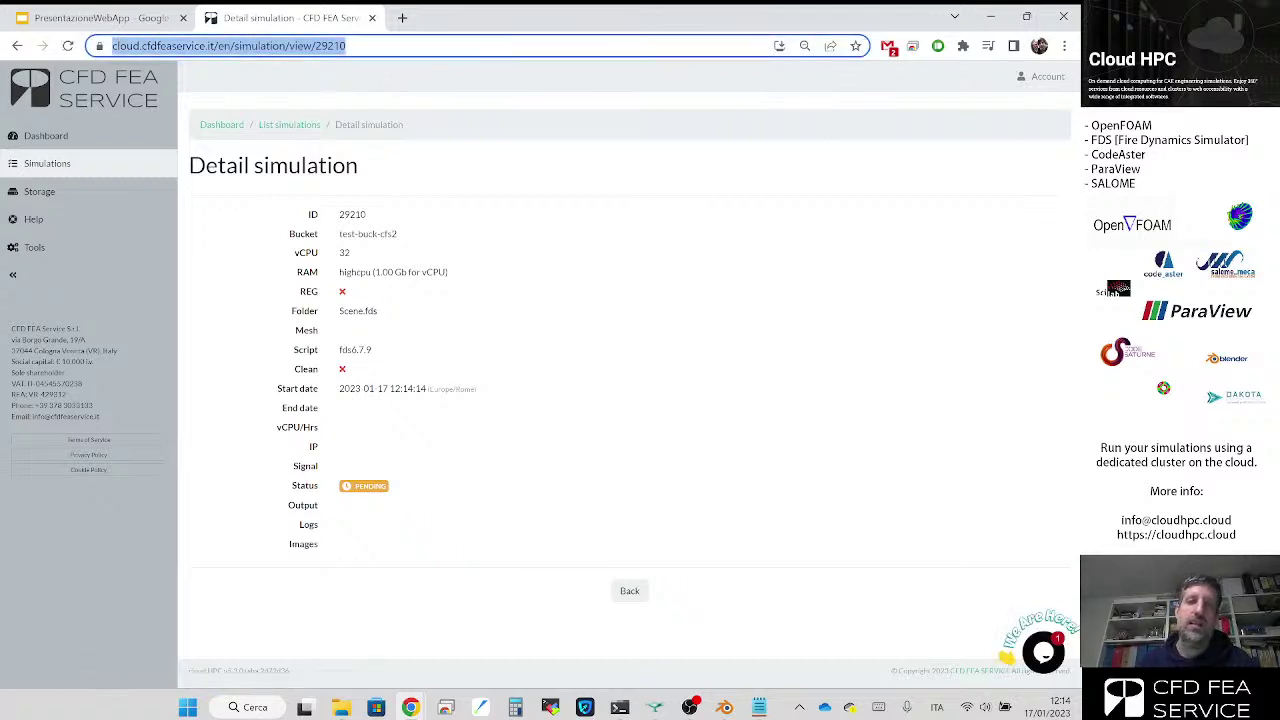
key(Return)
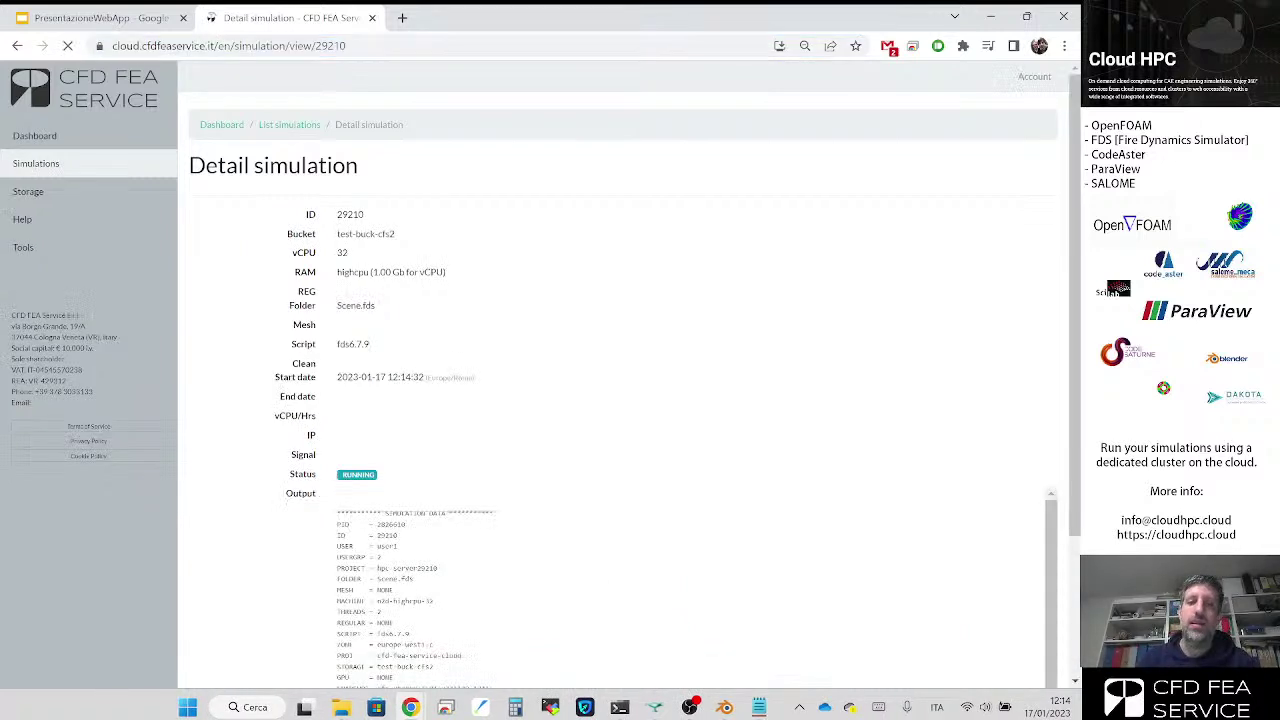
Step: Examine the machine settings and instance creation lines in the simulation's output log
scroll(449, 218, down, 1)
scroll(450, 218, down, 3)
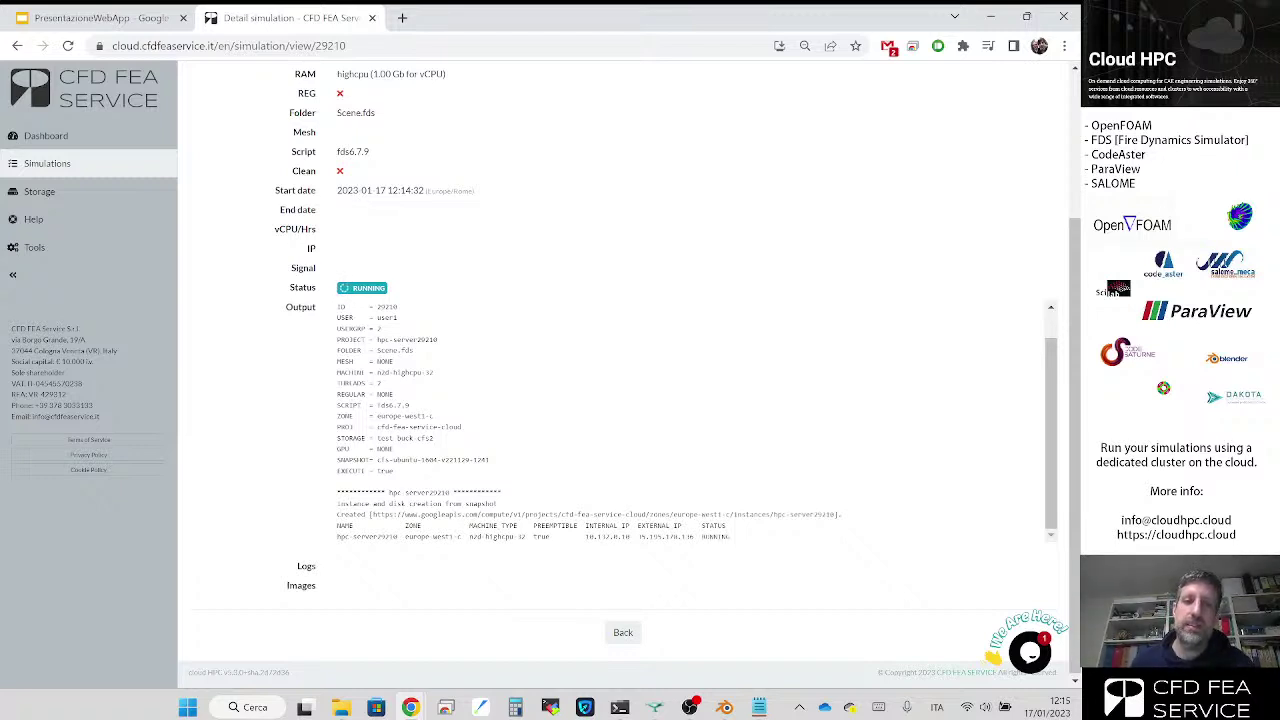
drag(345, 414, 745, 540)
click(745, 540)
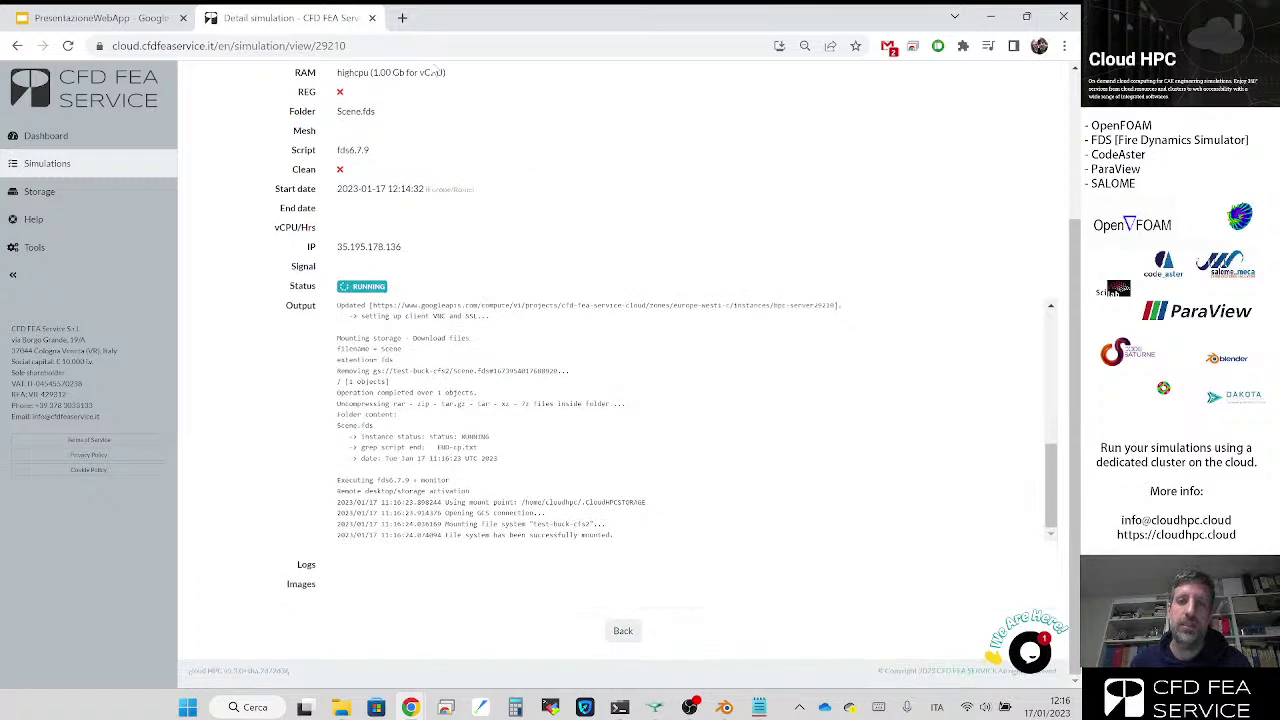
Step: Refresh the simulation's details and show its VNC remote desktop
click(203, 45)
key(Return)
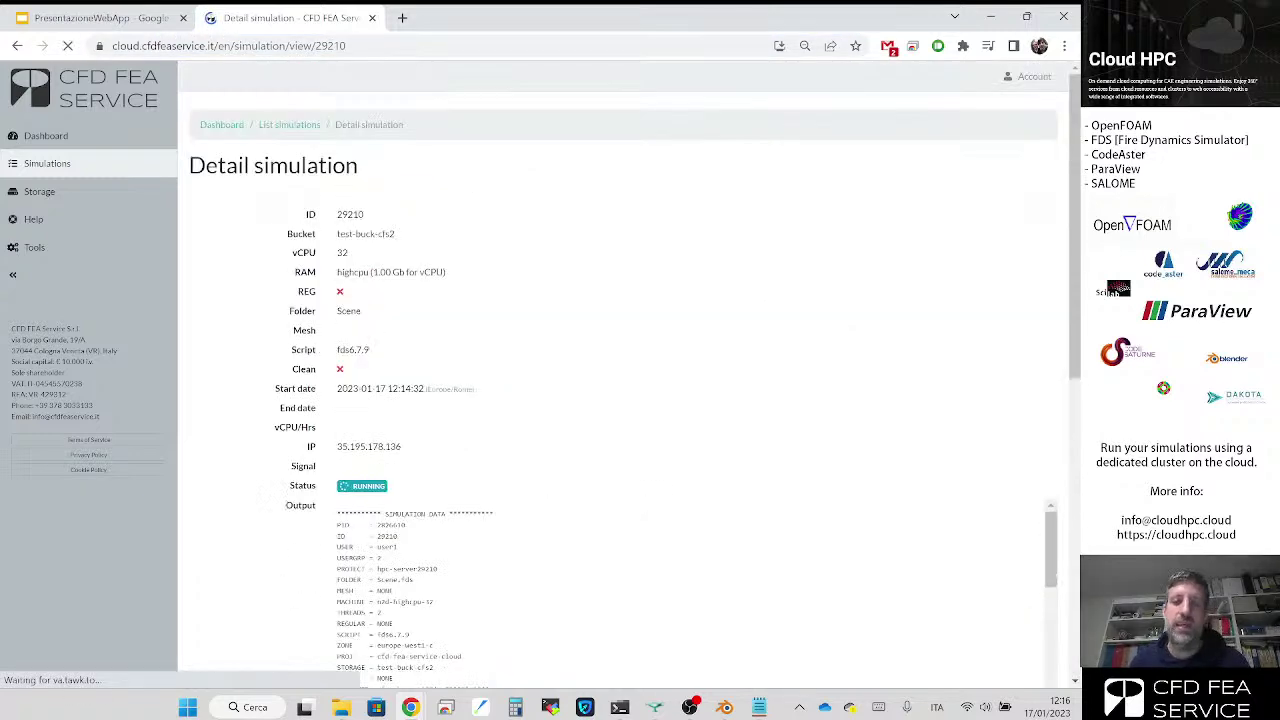
scroll(312, 312, down, 6)
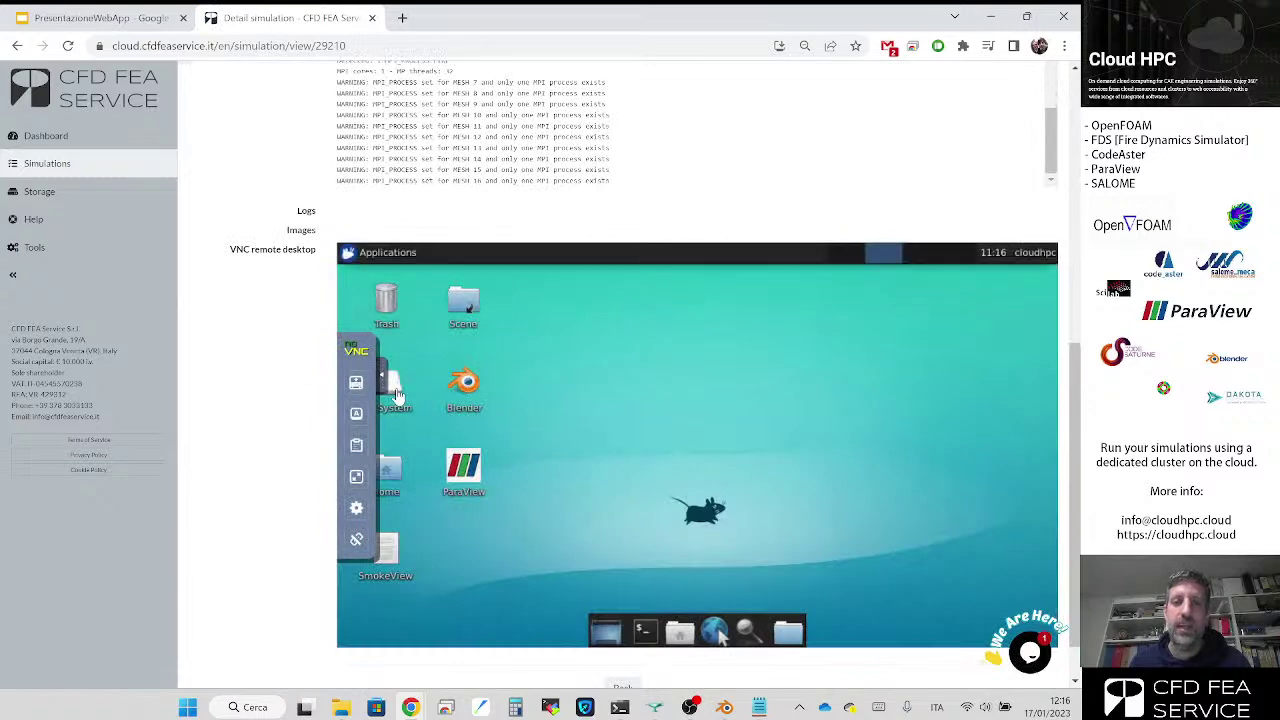
scroll(305, 372, up, 1)
scroll(305, 372, down, 1)
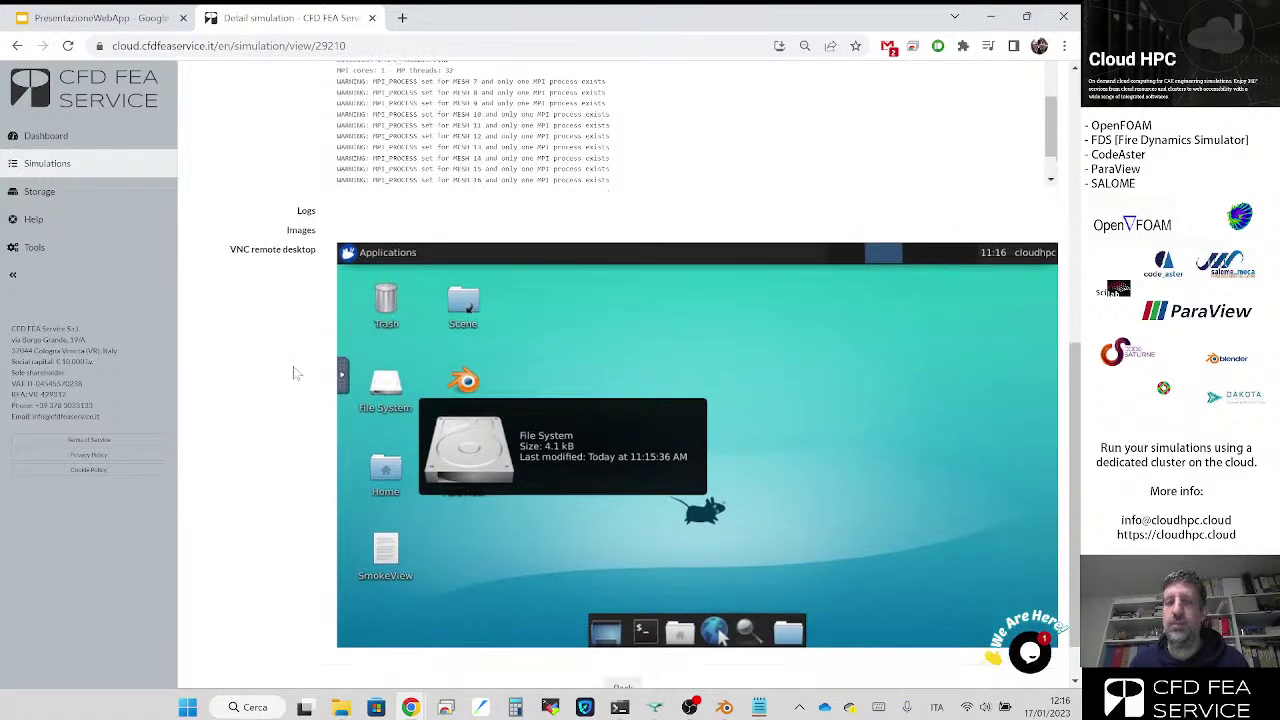
Step: Examine the FDS start-up warnings in the output log and return to the remote desktop
scroll(297, 277, up, 2)
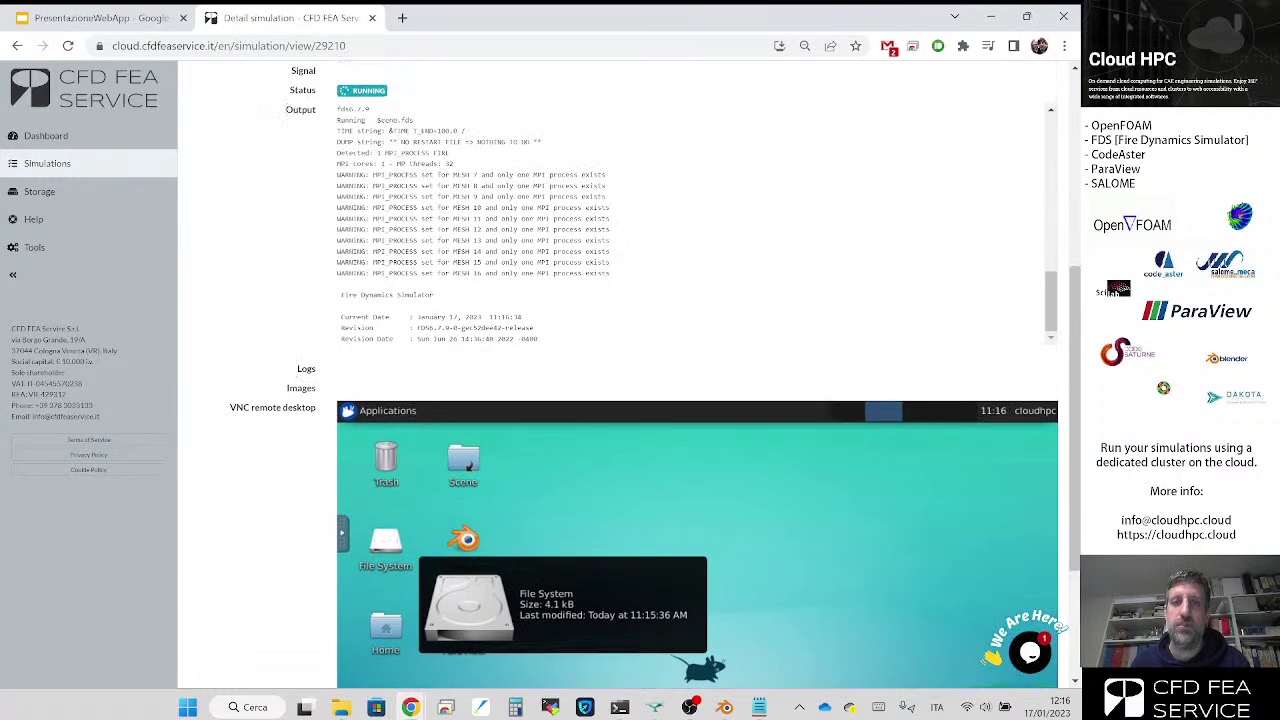
drag(373, 197, 477, 335)
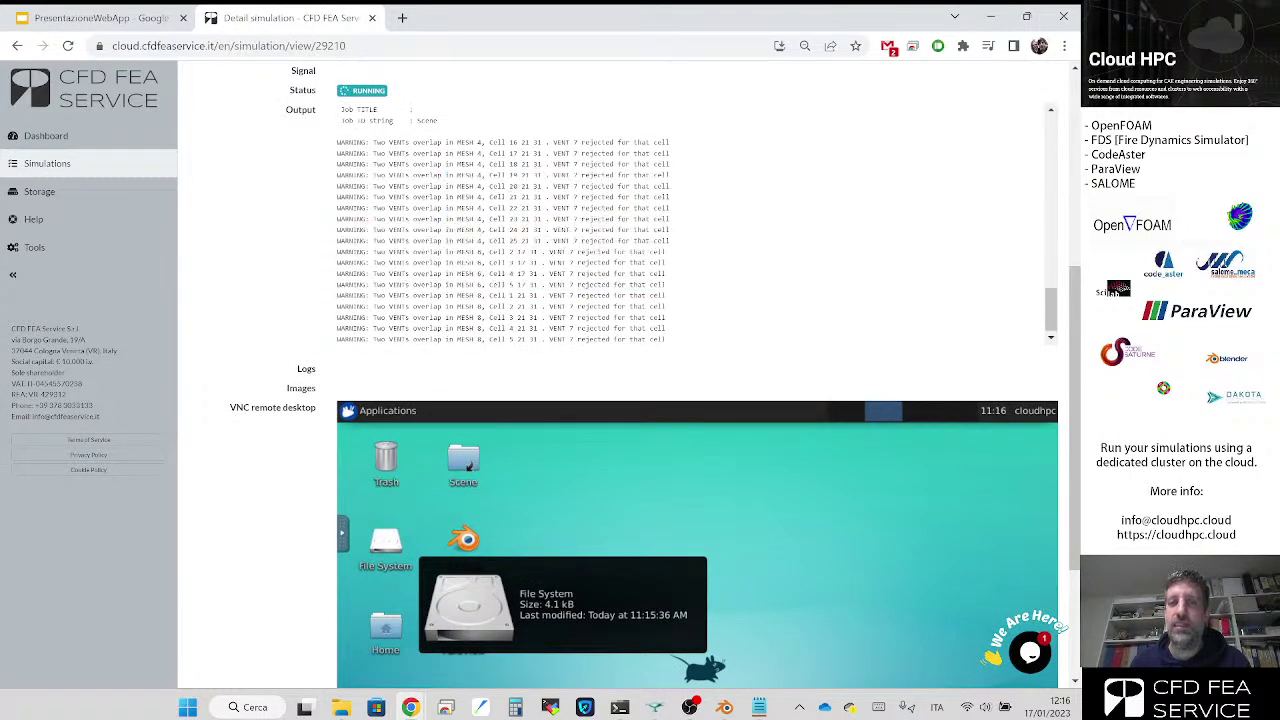
scroll(310, 258, down, 3)
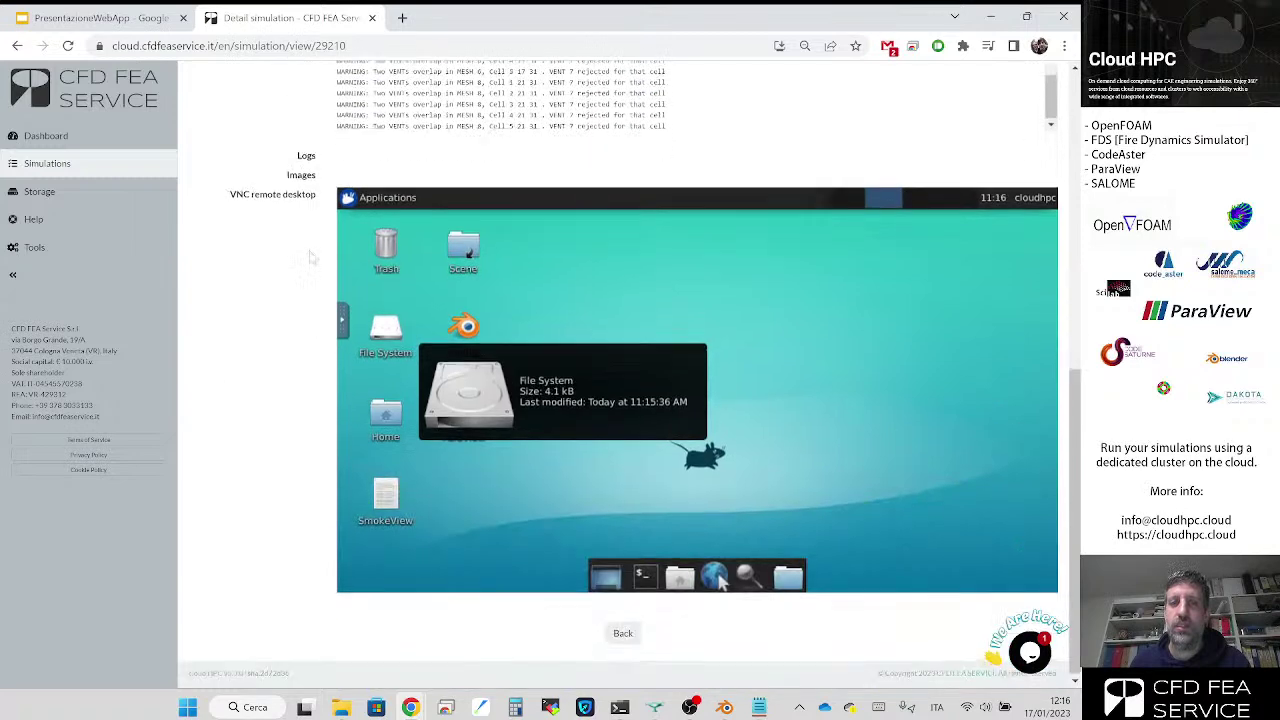
Step: Launch SmokeView on the remote desktop, orbit the scene and display its obstacles as outlines only
double_click(393, 494)
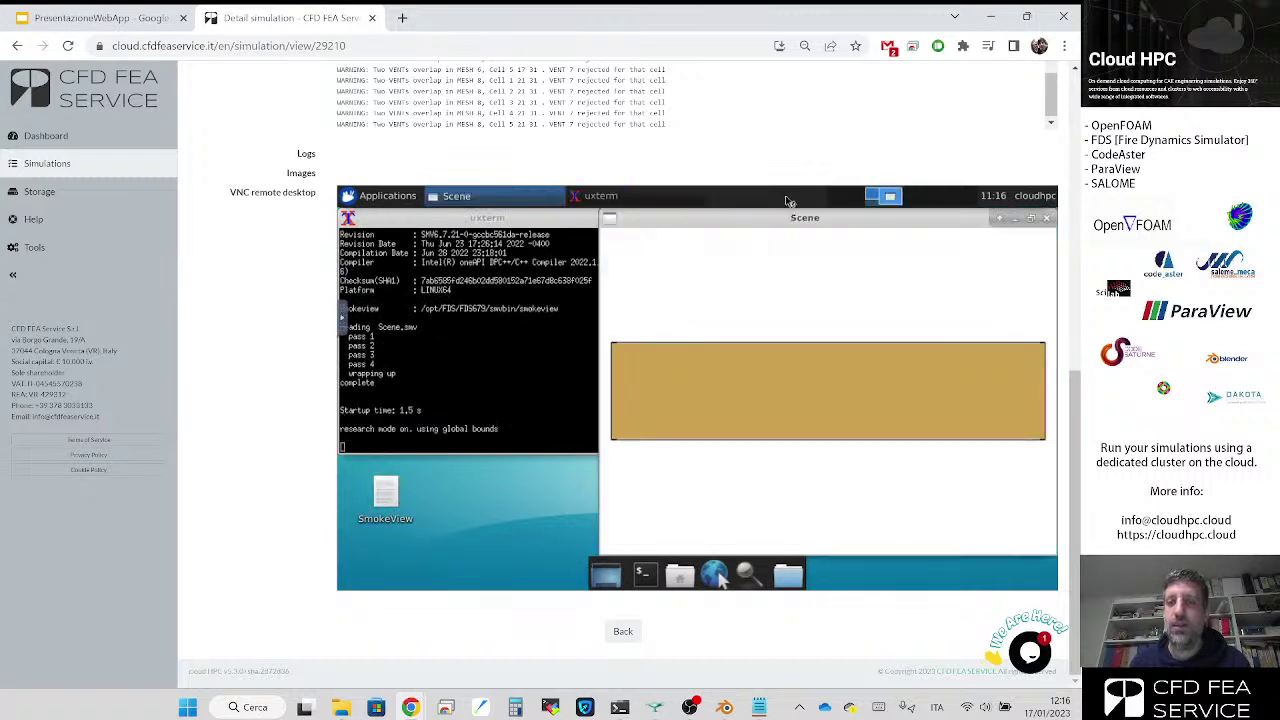
drag(756, 288, 851, 306)
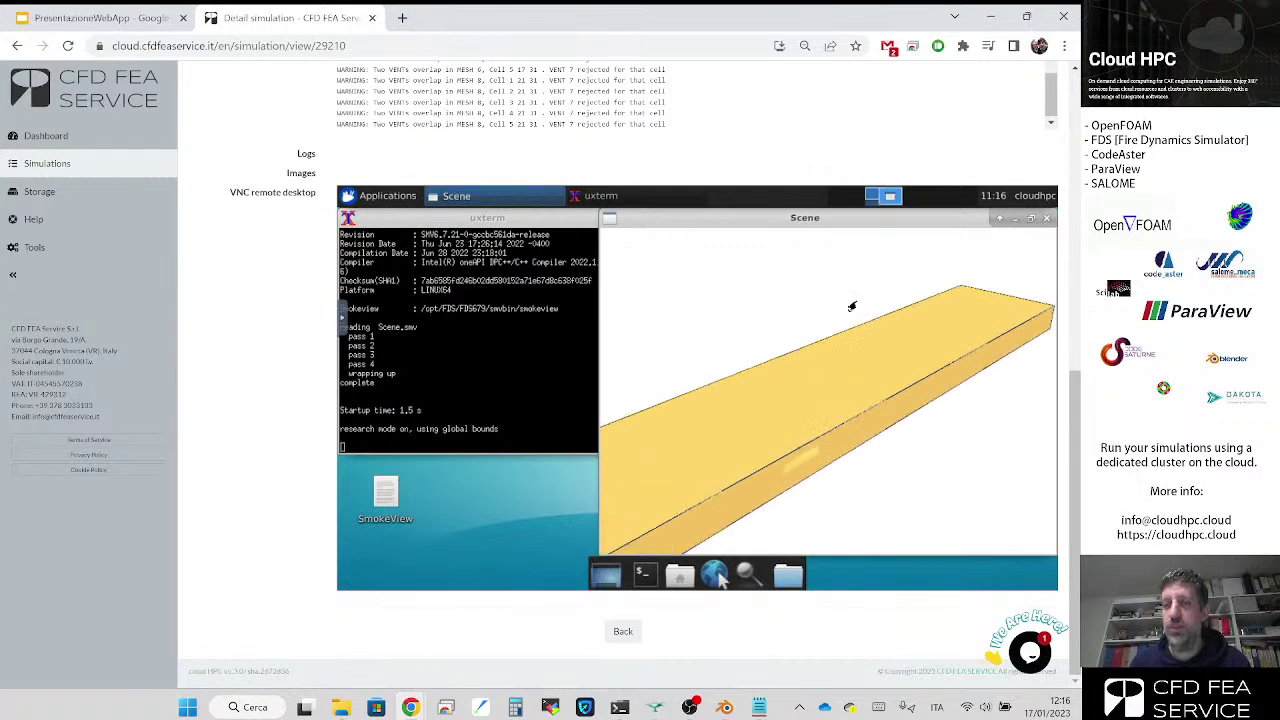
right_click(752, 351)
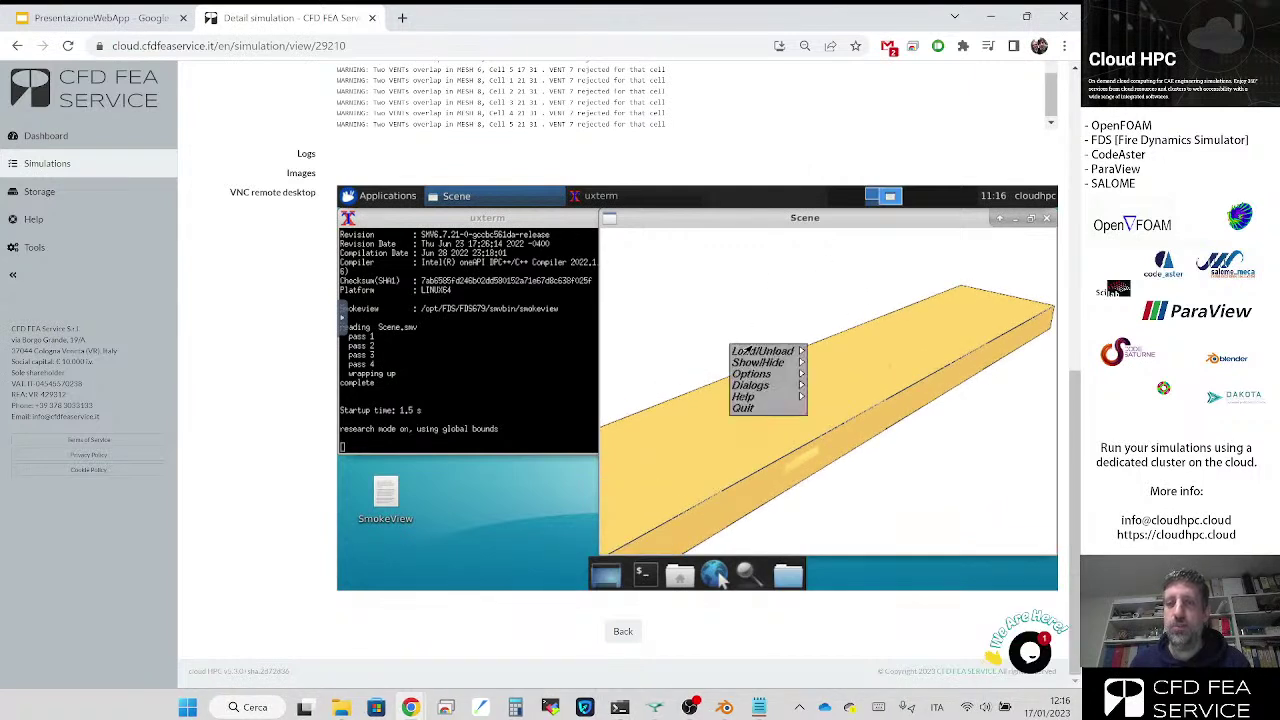
mouse_move(770, 352)
mouse_move(822, 362)
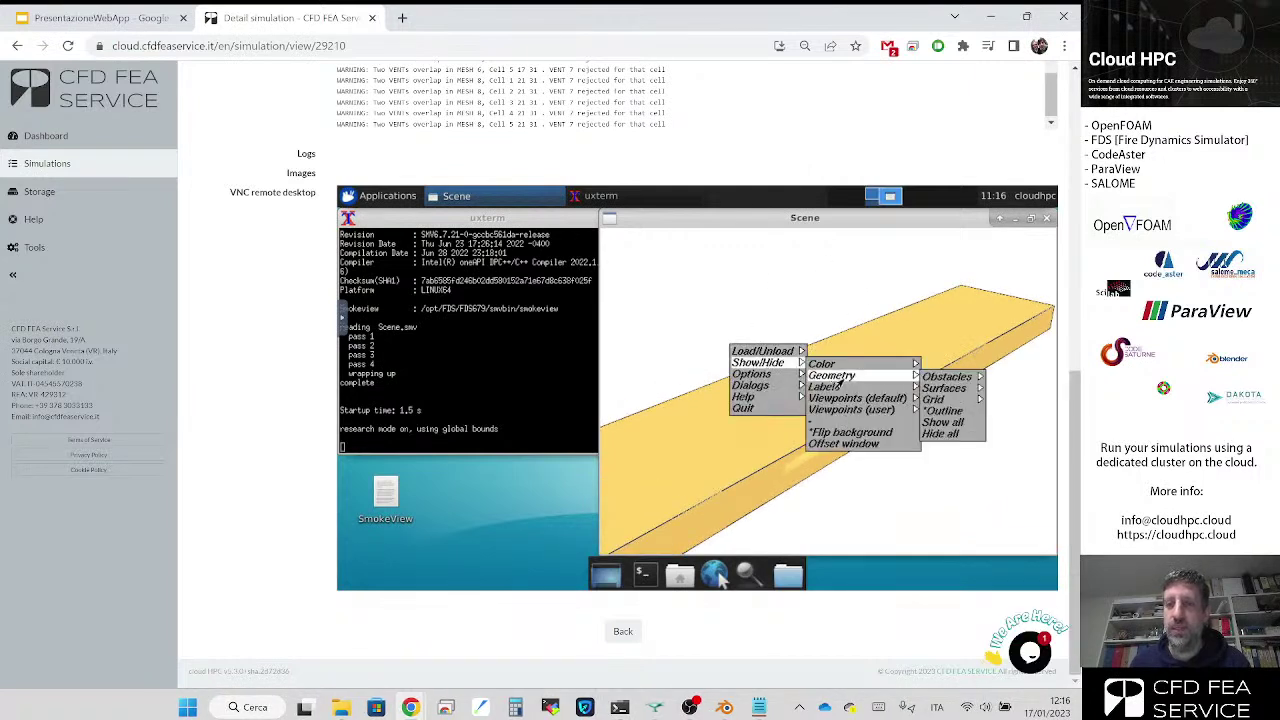
mouse_move(925, 378)
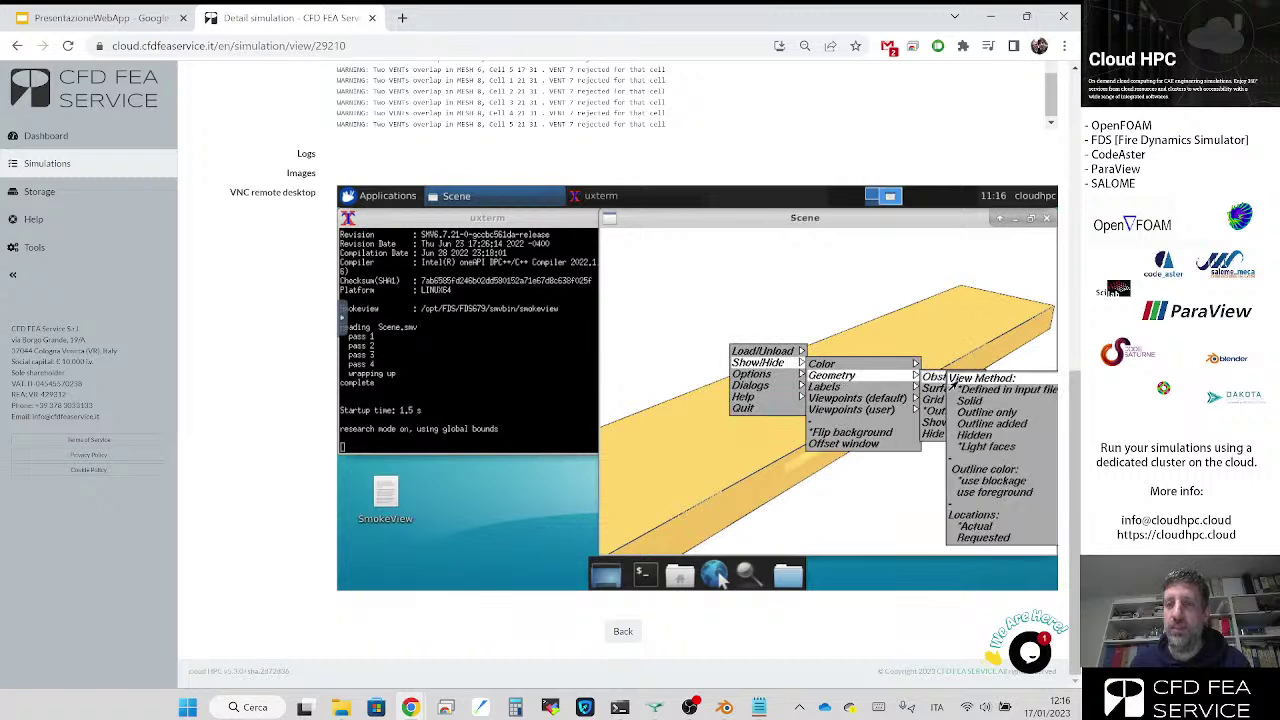
click(985, 423)
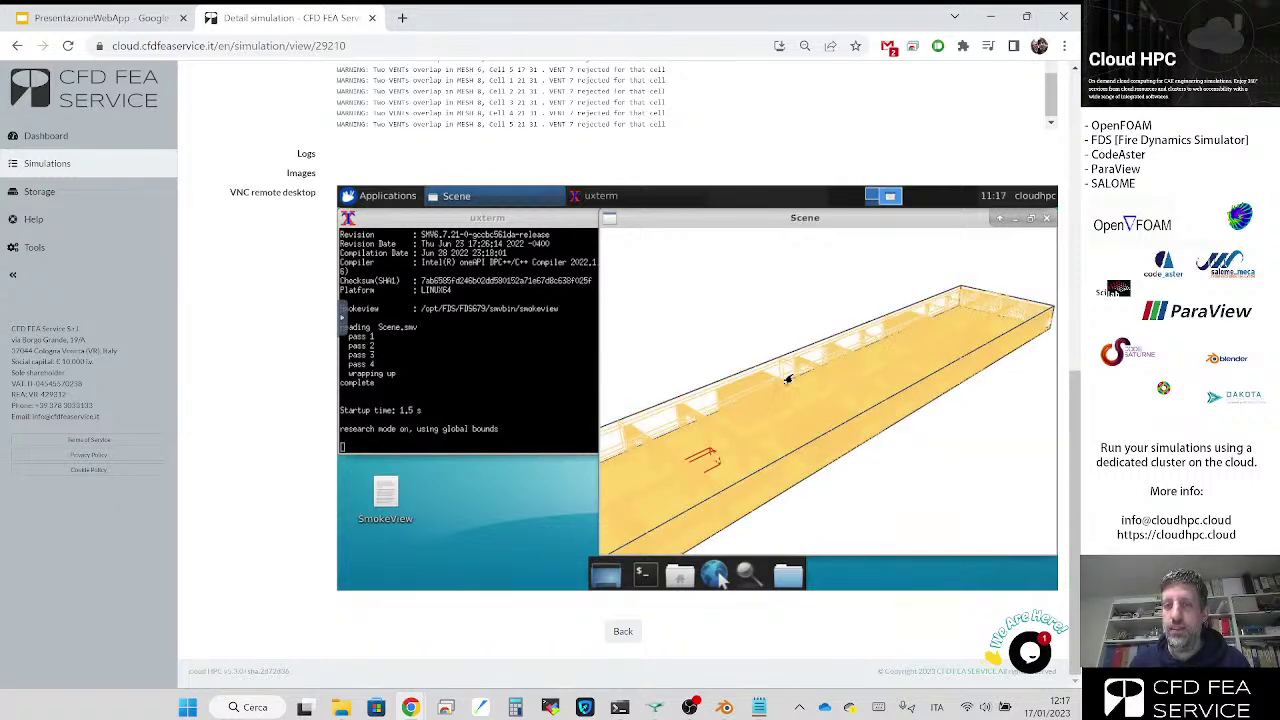
drag(788, 379, 781, 381)
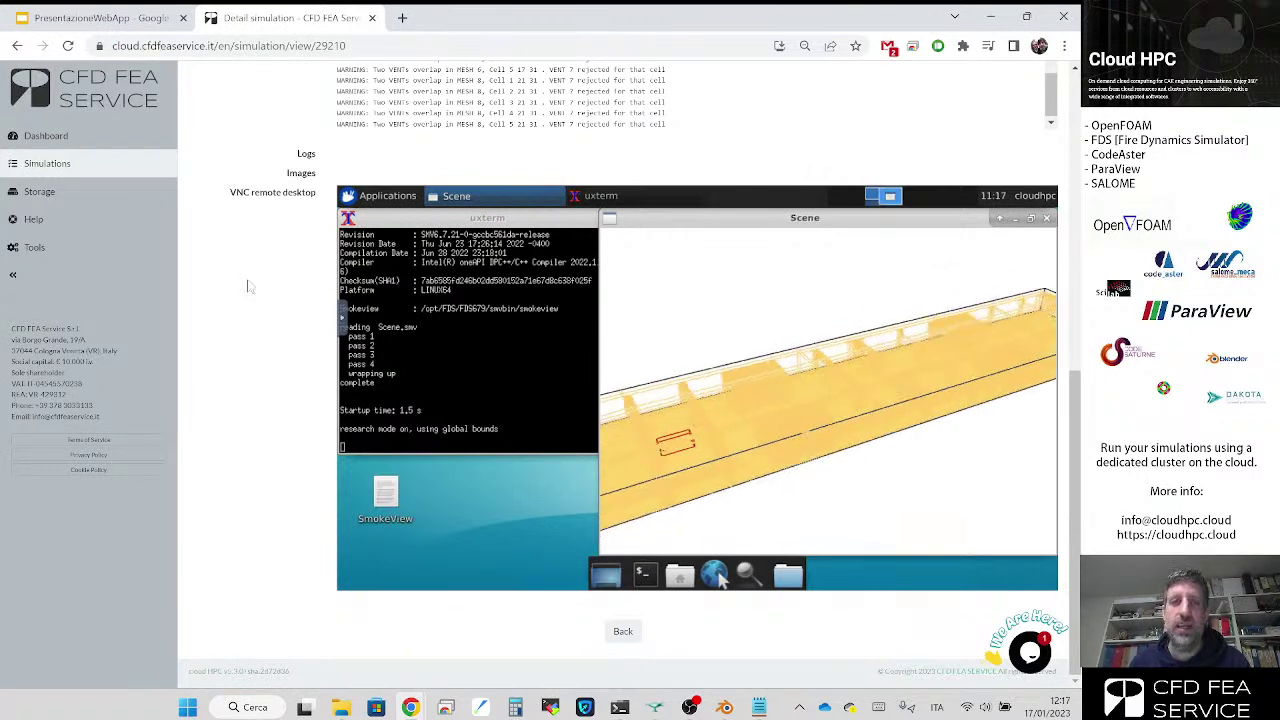
Step: Check the output log for the simulation's latest time step
scroll(250, 287, up, 1)
scroll(250, 287, up, 2)
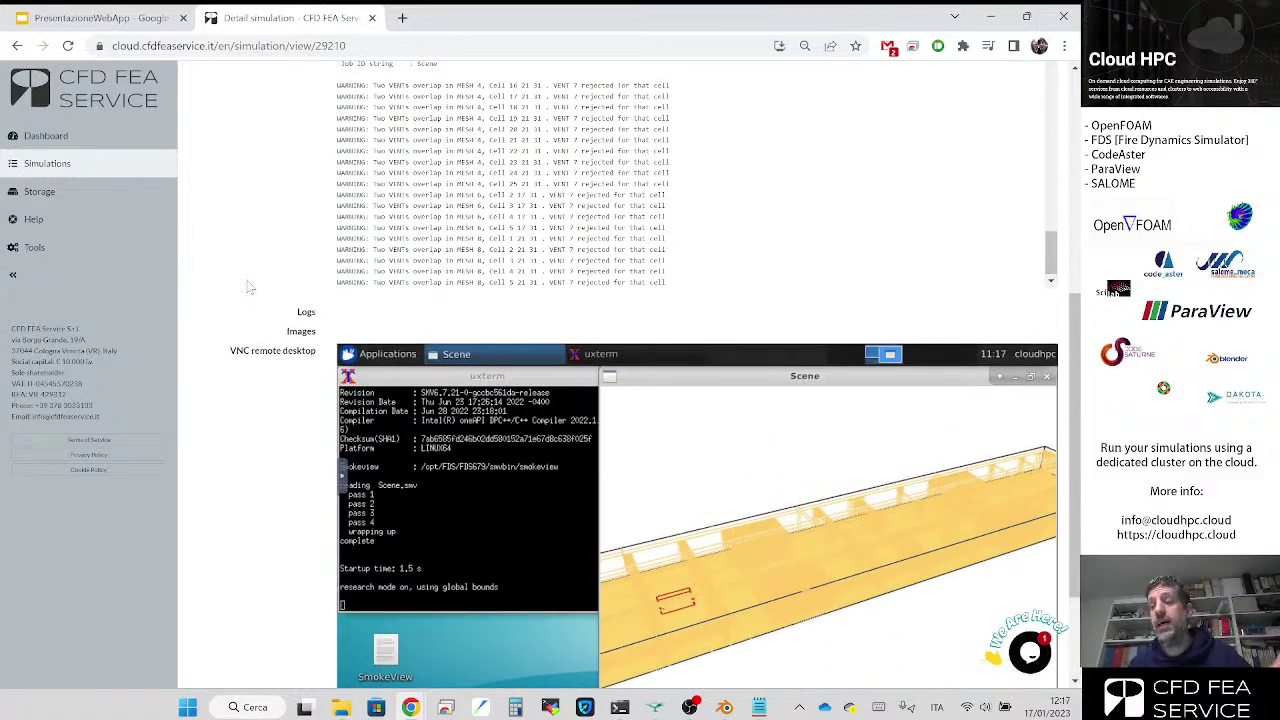
scroll(250, 287, down, 2)
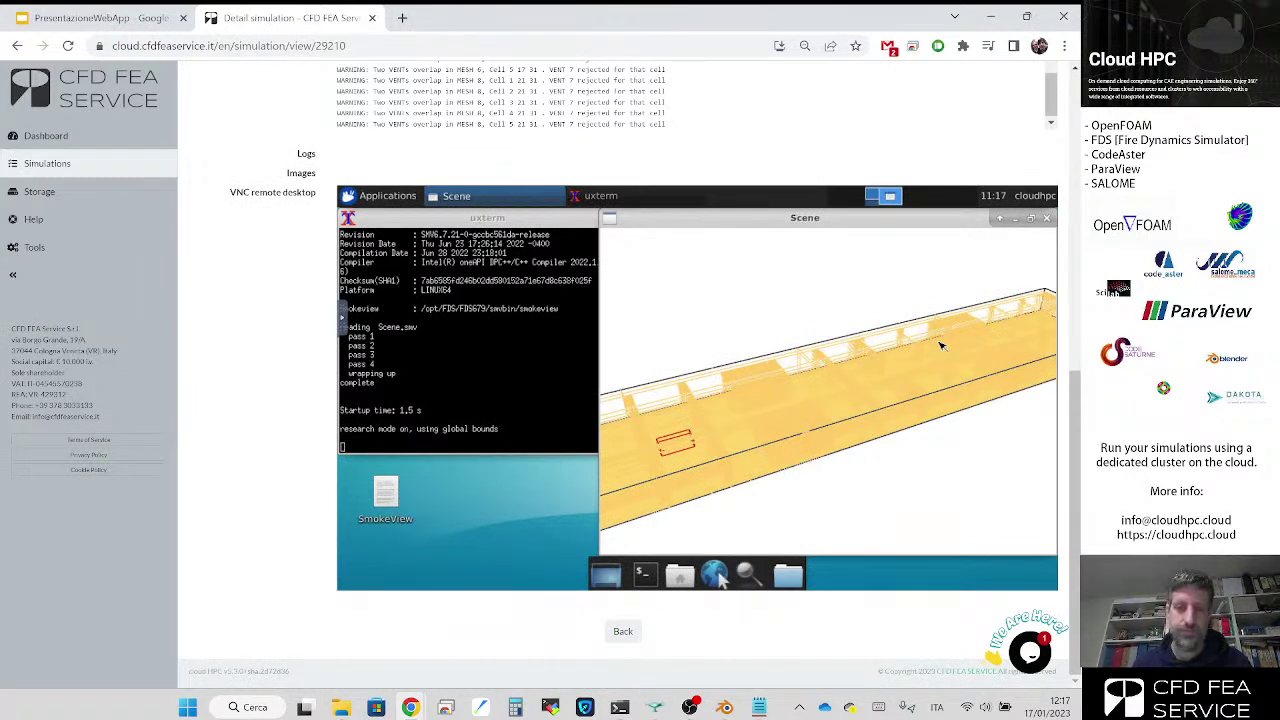
scroll(249, 229, up, 3)
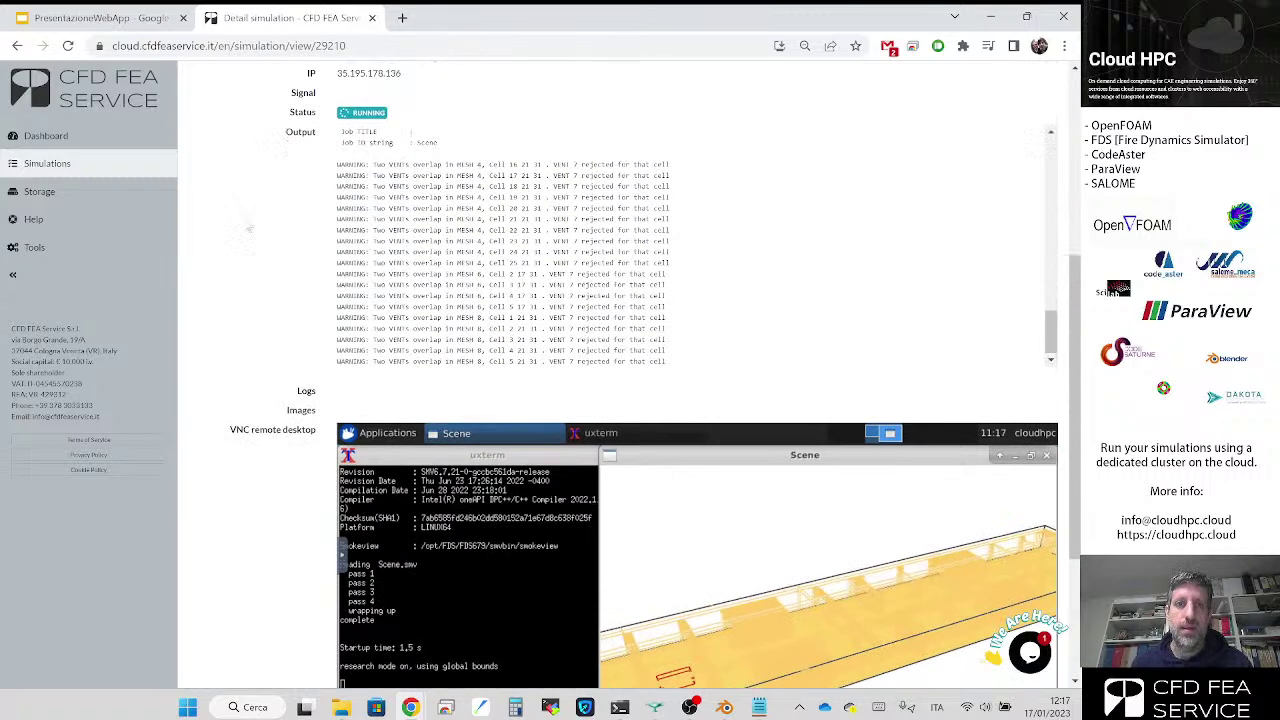
triple_click(430, 361)
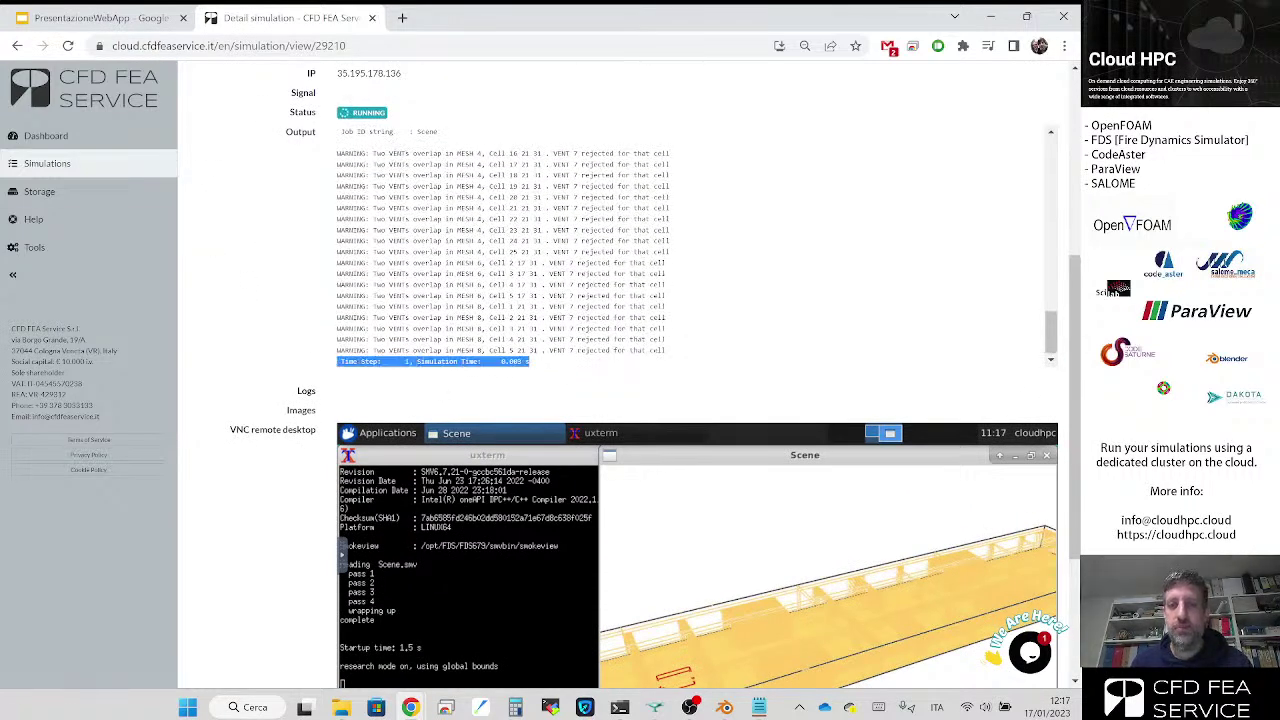
key(ctrl+a)
Step: Stop the running Scene simulation from the simulations list with the Soft signal
click(127, 165)
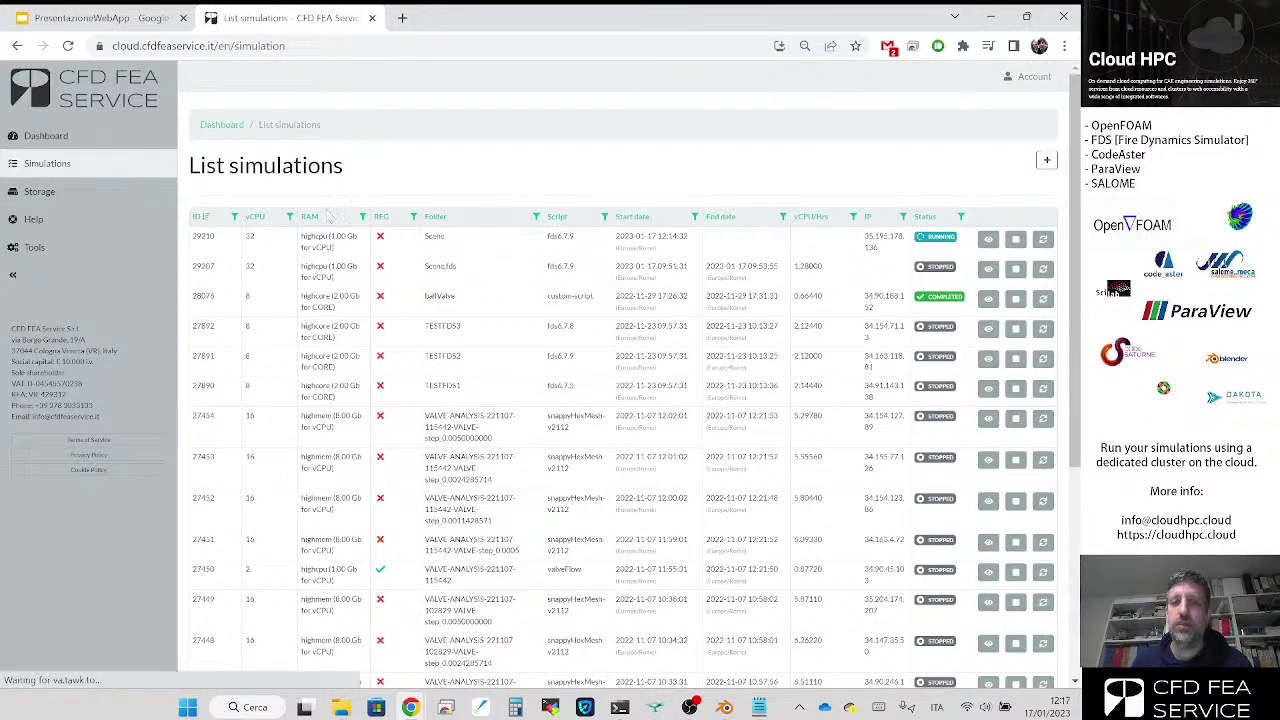
click(1015, 239)
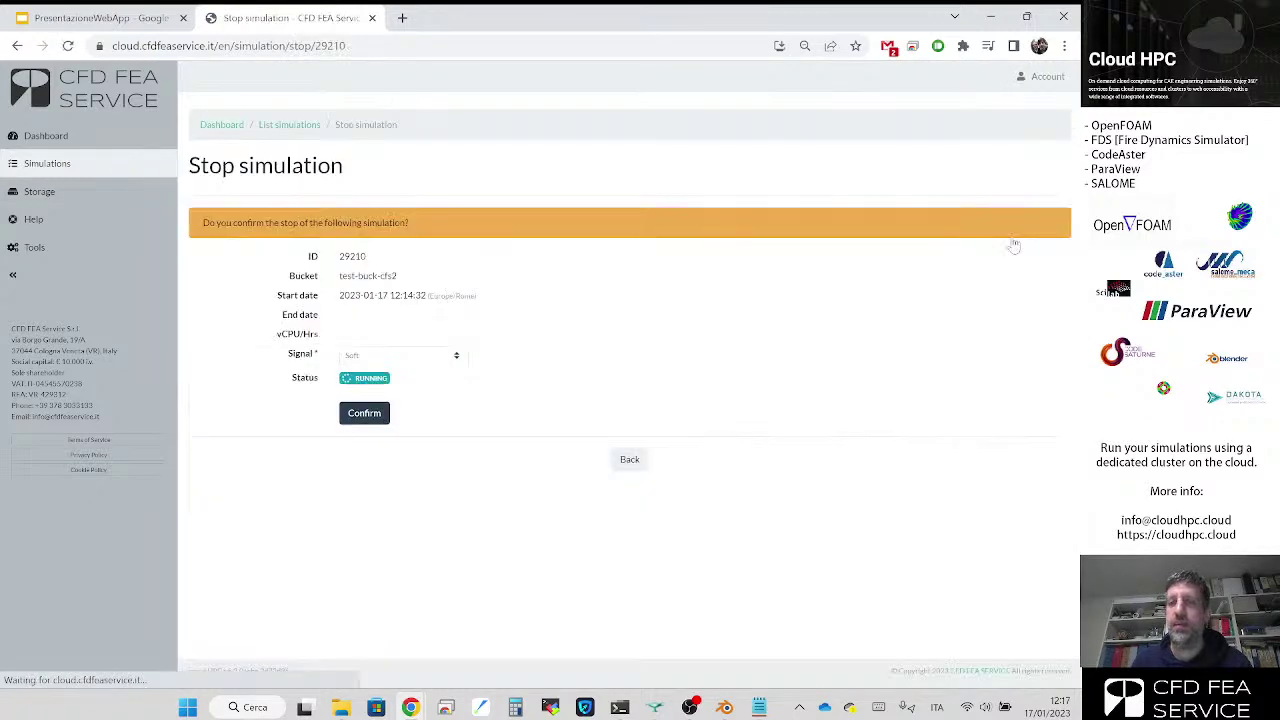
click(364, 413)
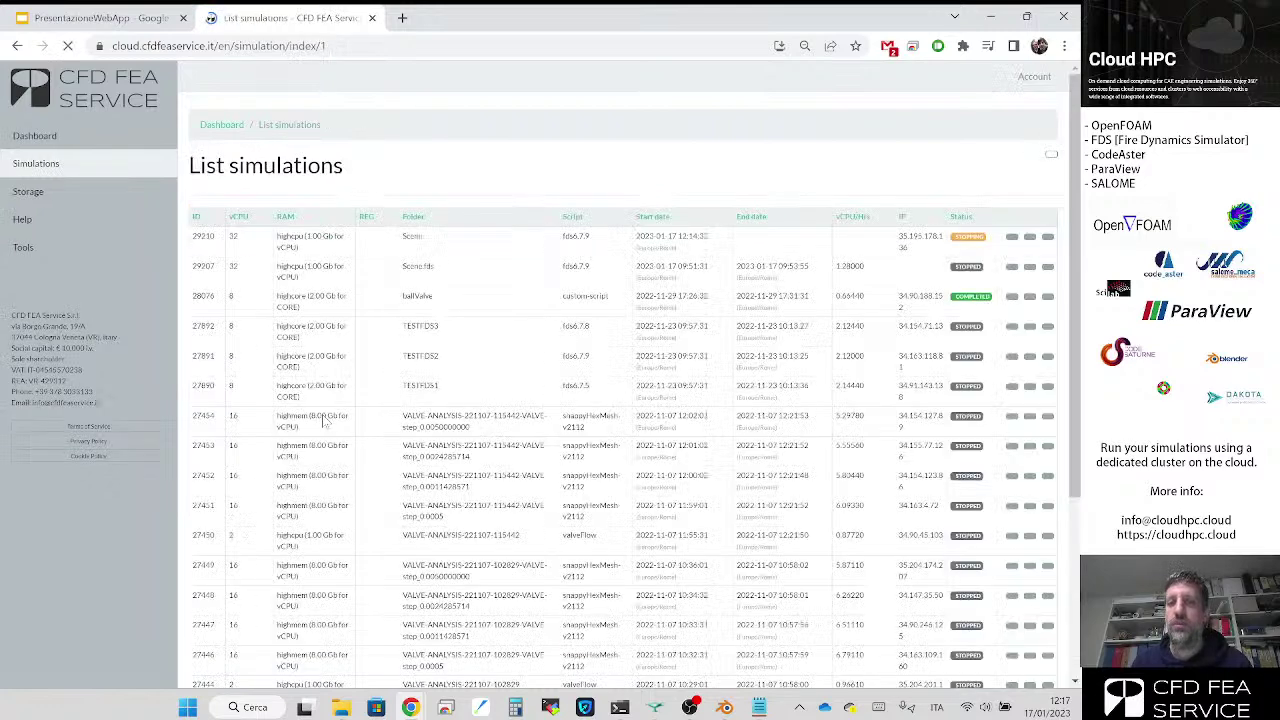
Step: Reopen the stopping simulation's details and examine the final time steps in its output log
click(988, 239)
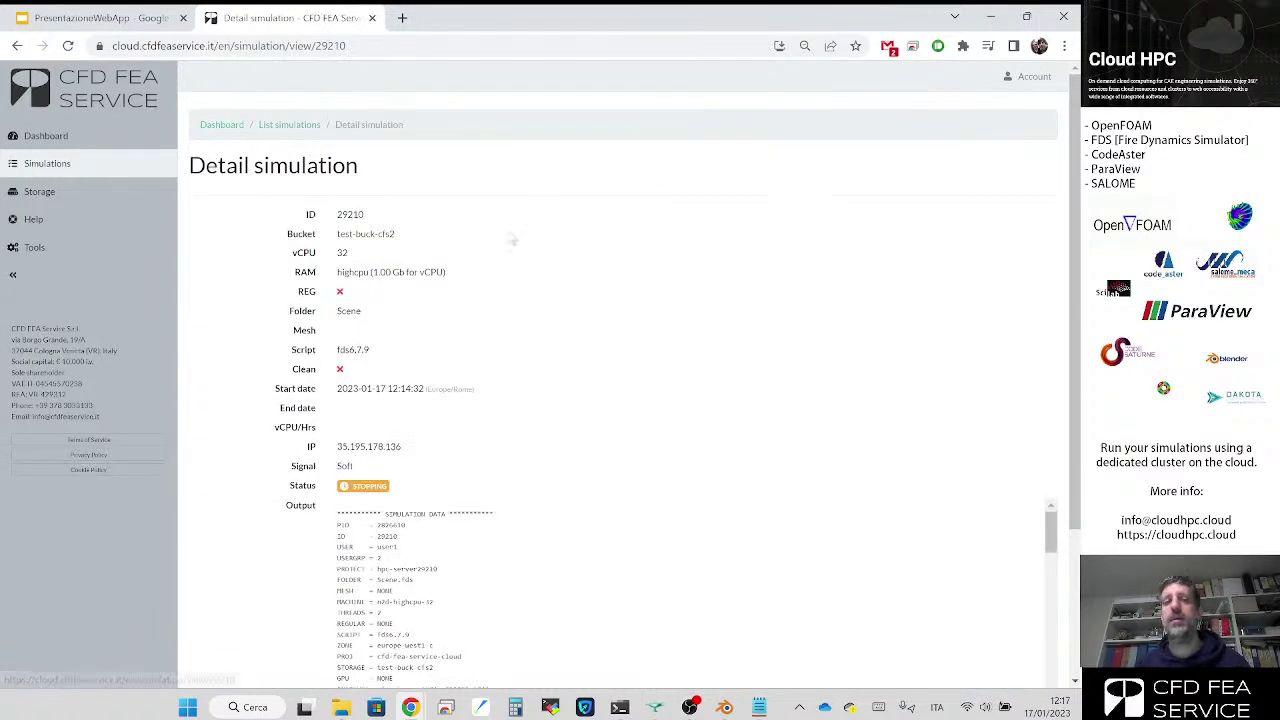
scroll(450, 263, down, 3)
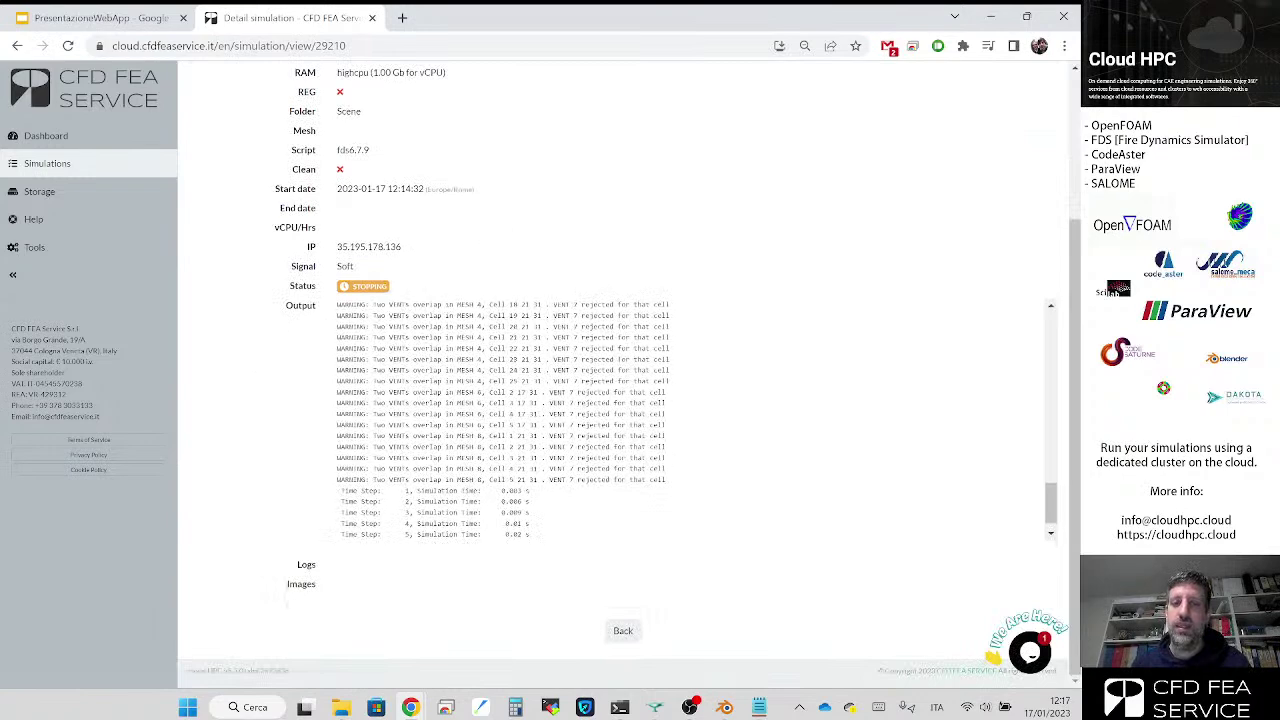
triple_click(420, 524)
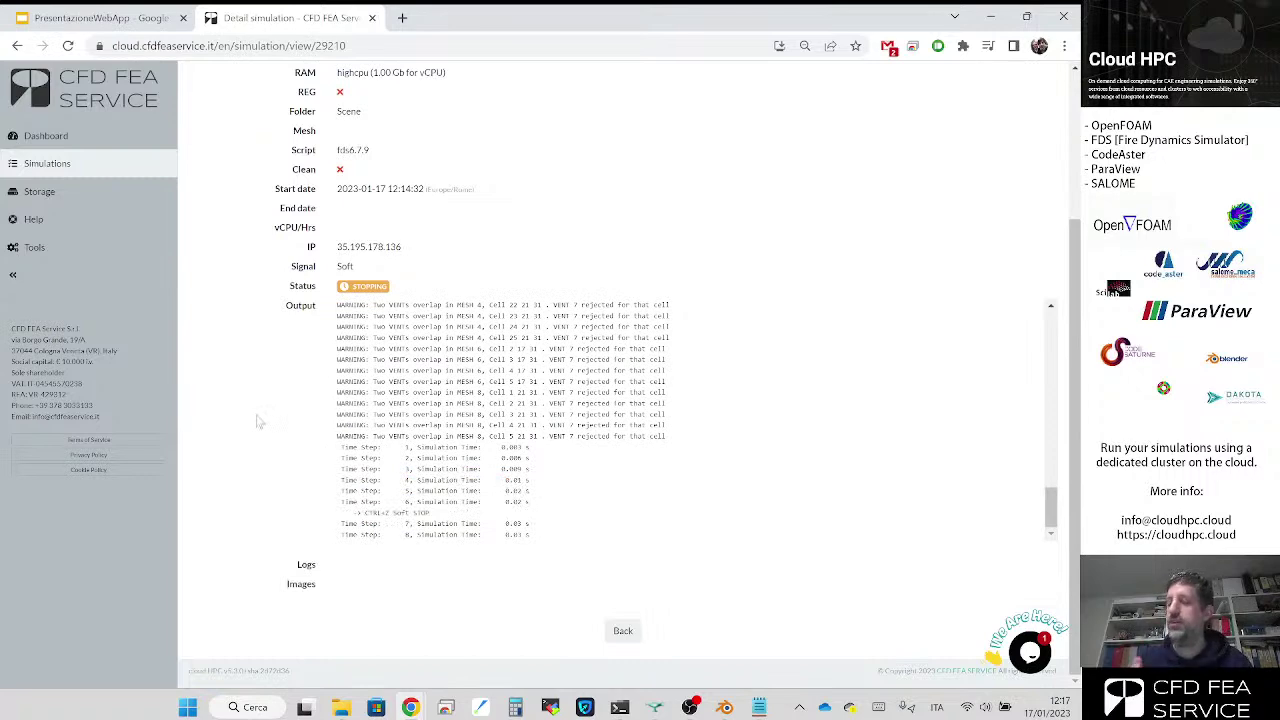
Step: Check the contents of the Scene folder in the storage and return to the simulations list
click(129, 204)
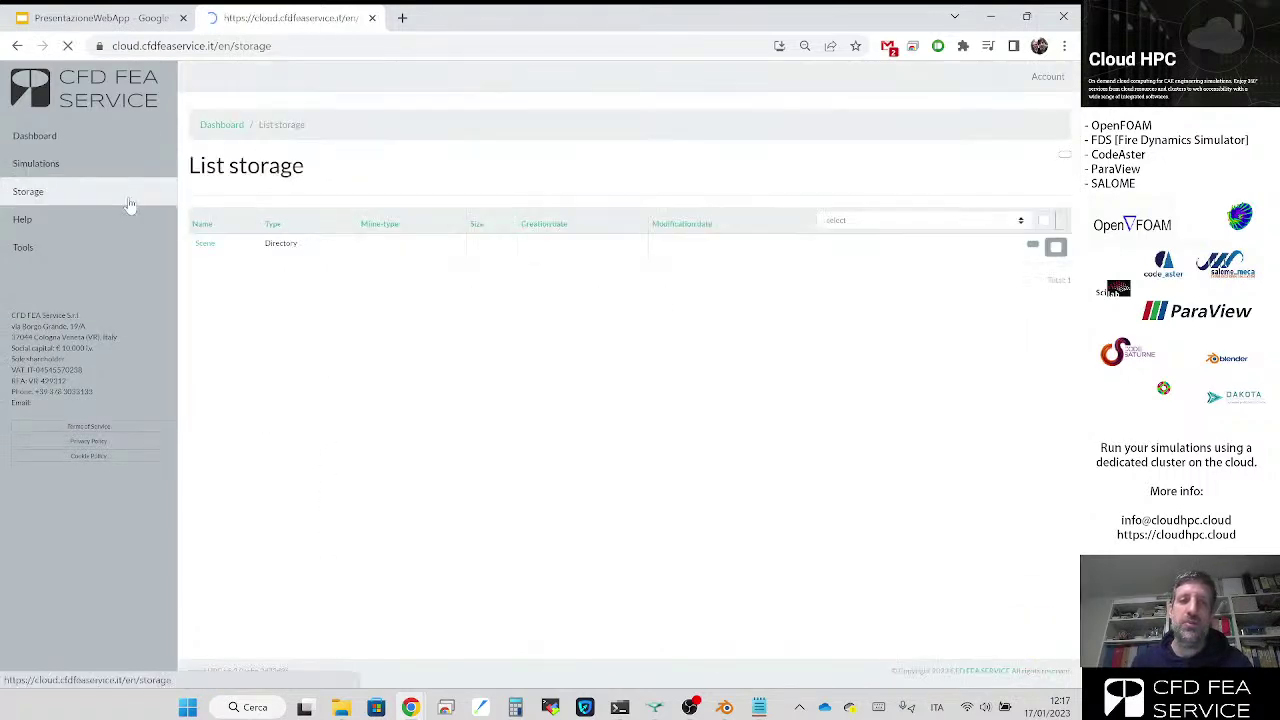
click(210, 244)
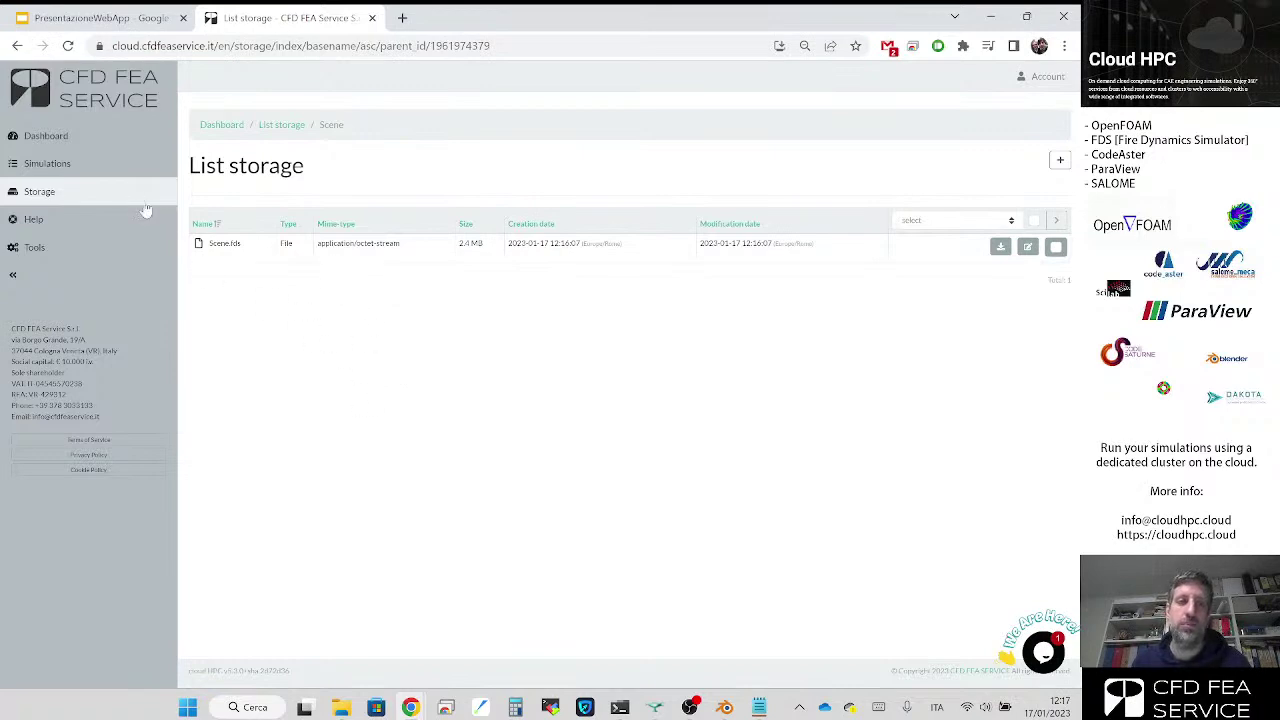
click(125, 164)
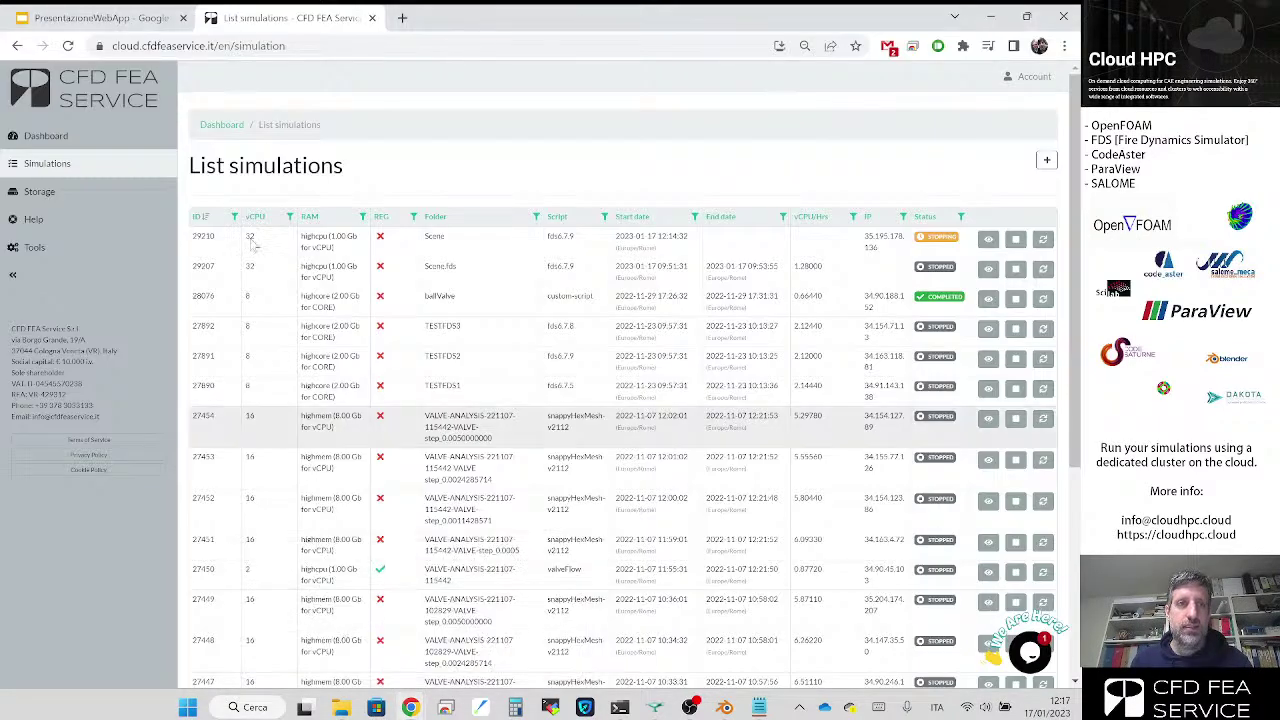
Step: Switch to the Google Slides presentation, present it full screen and advance to the PRICES for CloudHPC slide
click(95, 17)
click(880, 86)
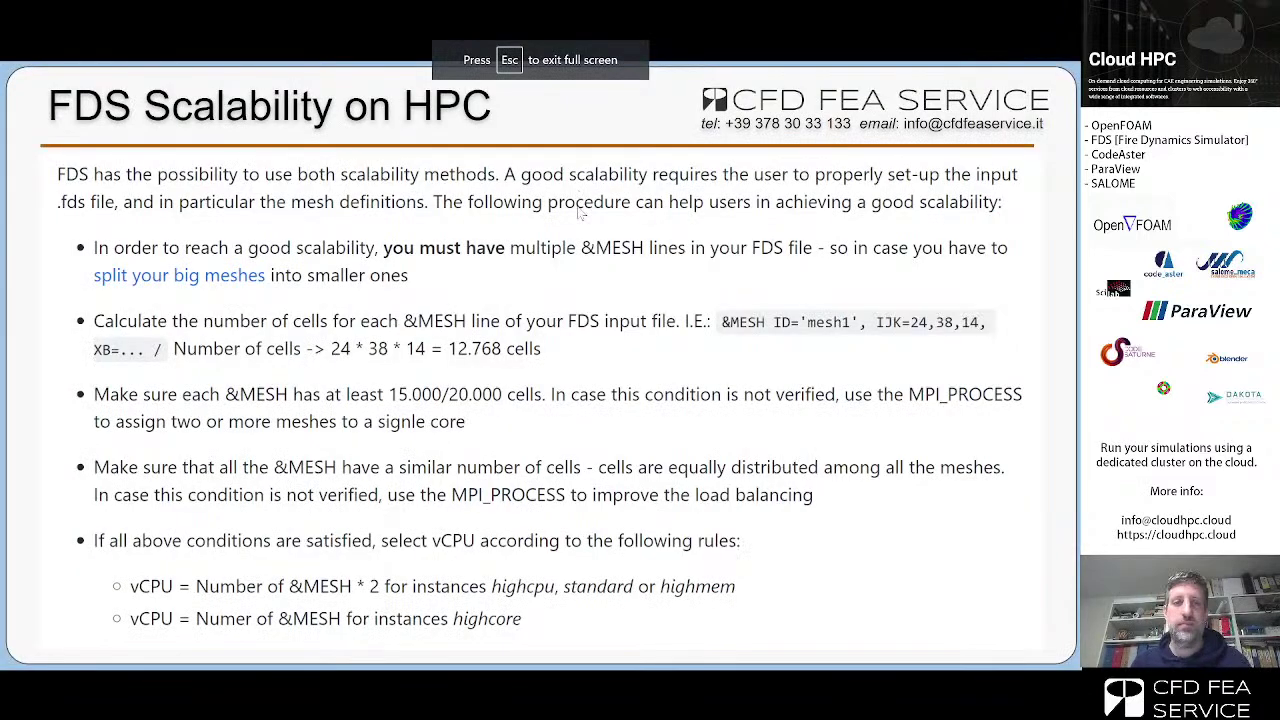
click(581, 249)
click(582, 249)
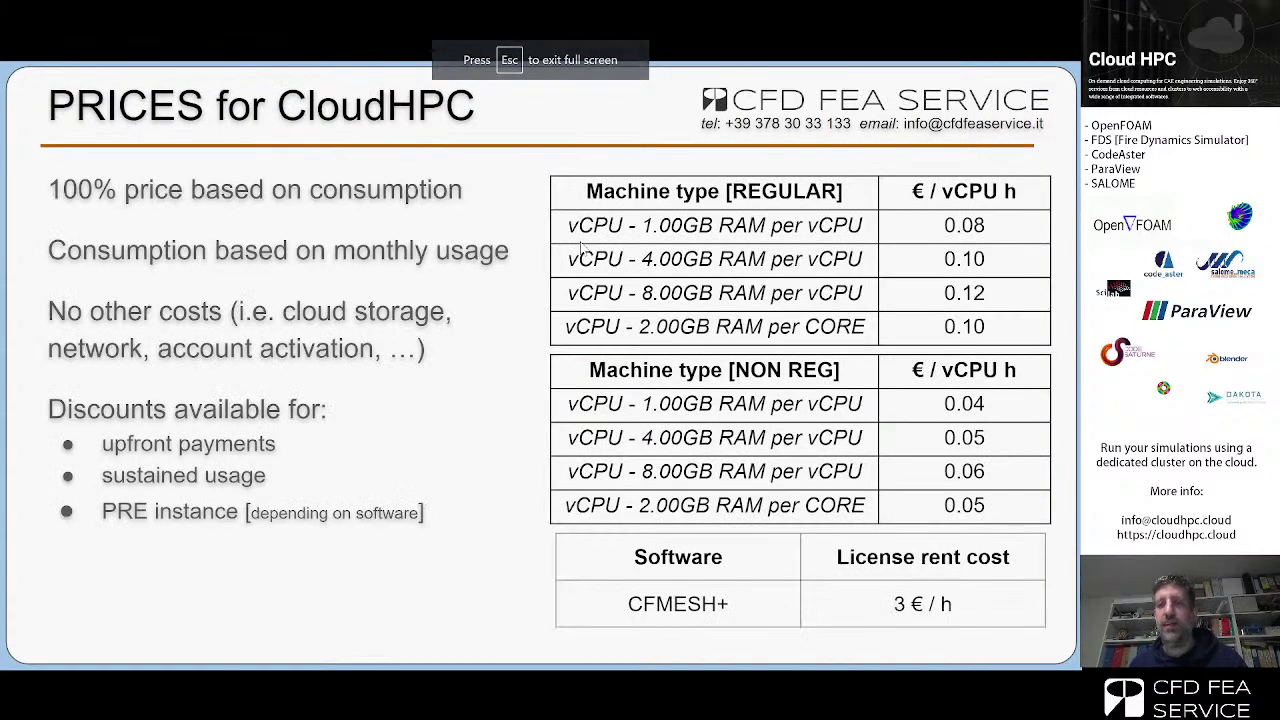